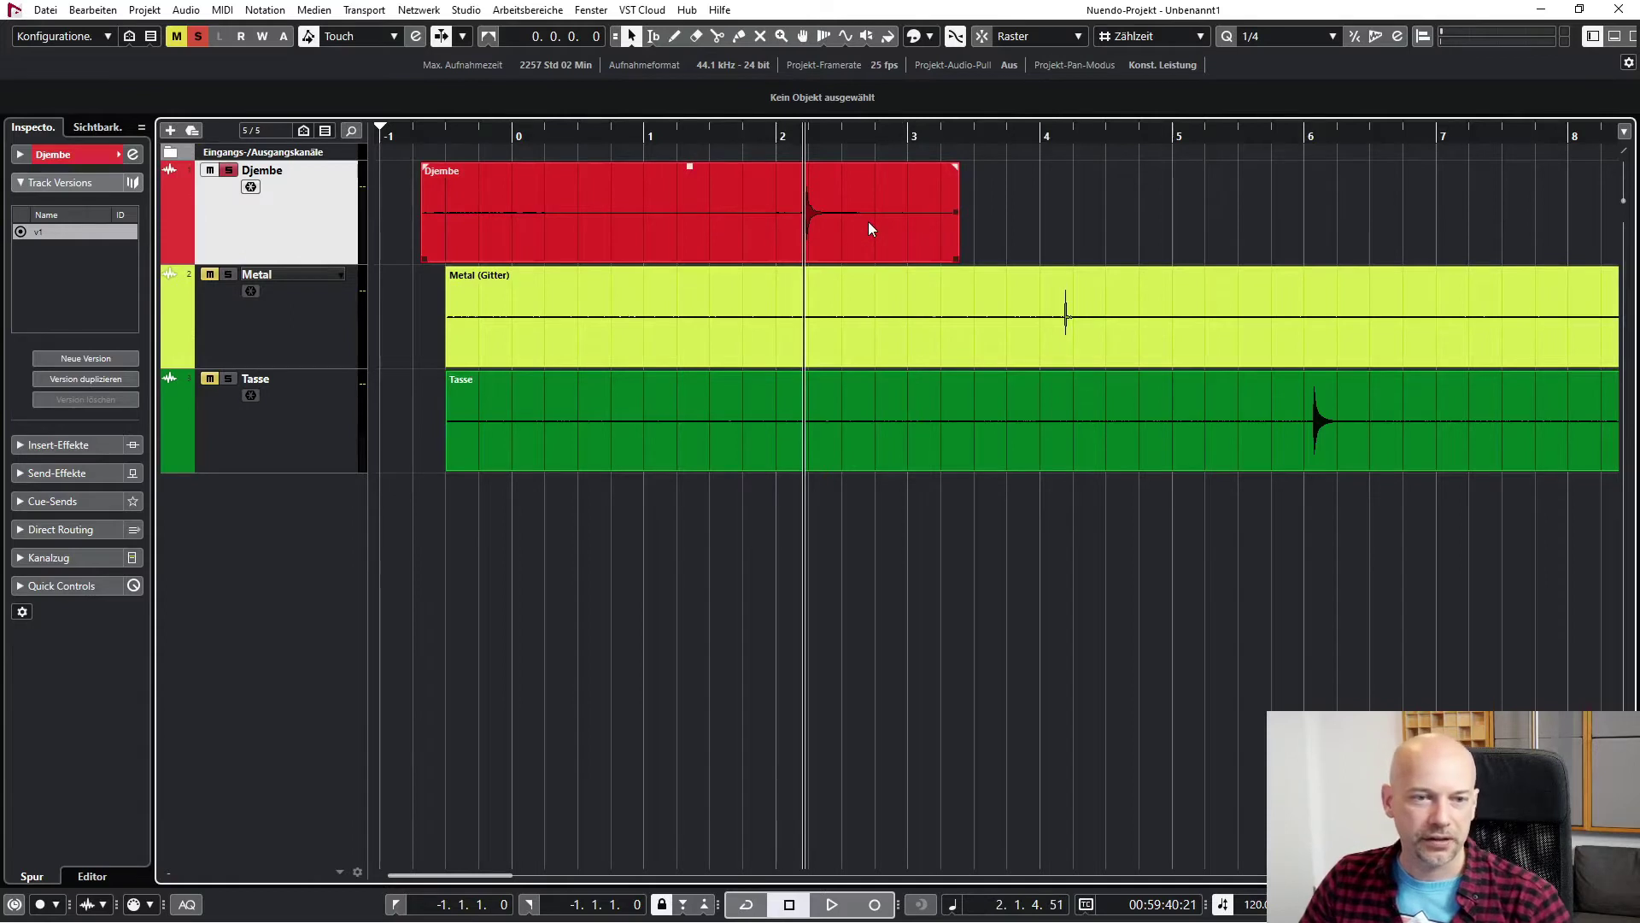
- Split the Djembe clip at the playhead just before the hit and delete the portion in front of it
click(871, 229)
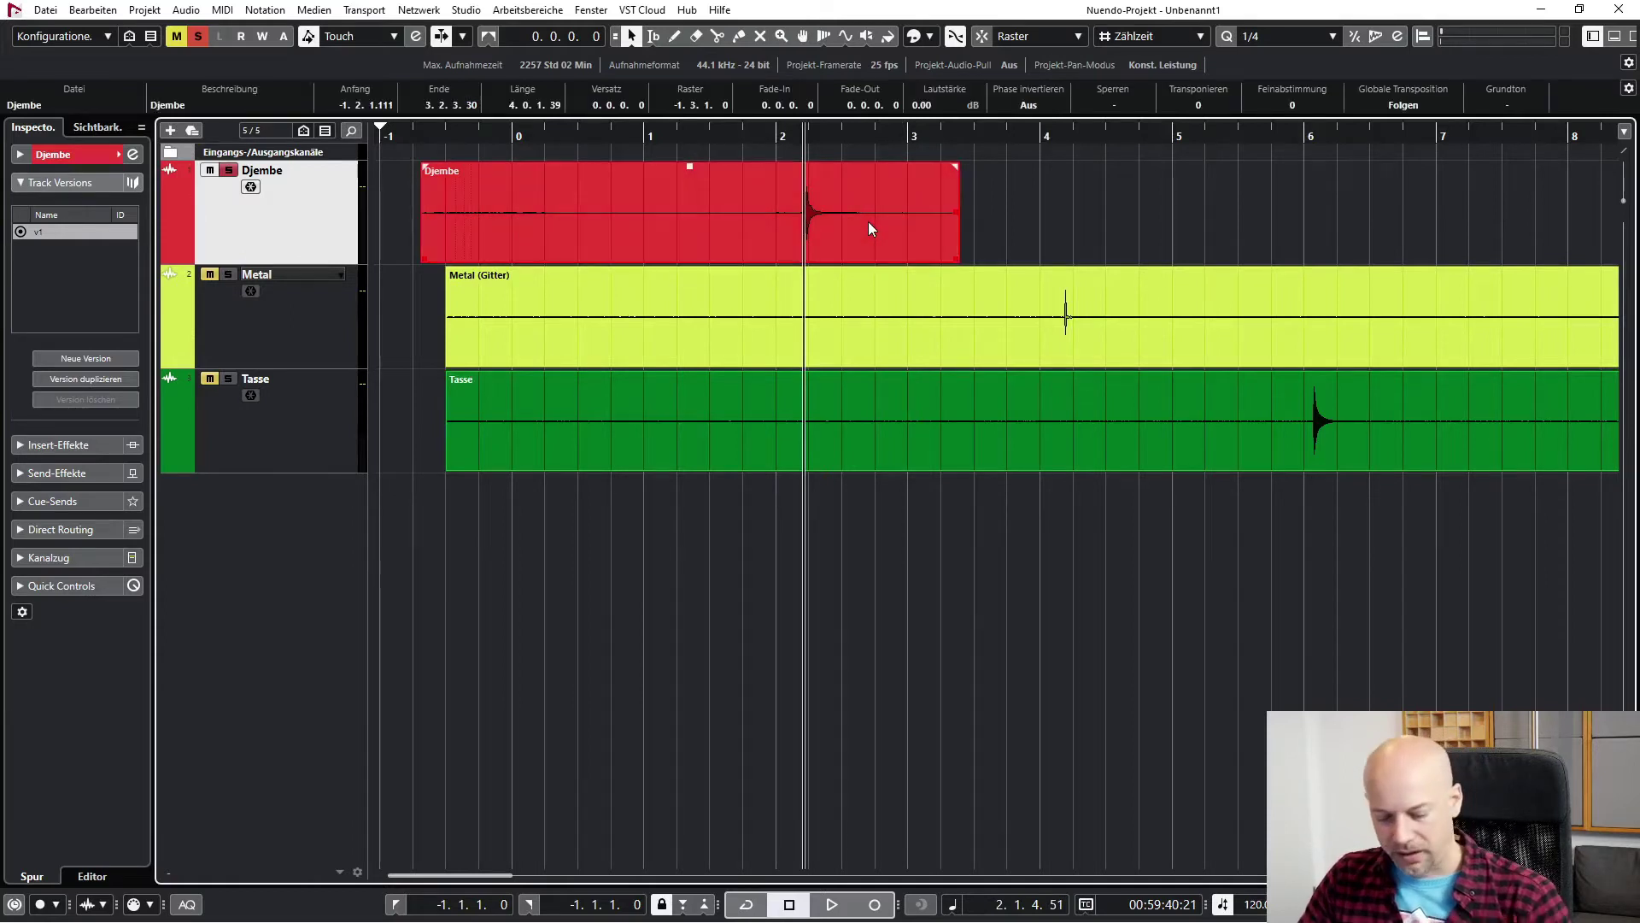
key(alt+x)
click(693, 212)
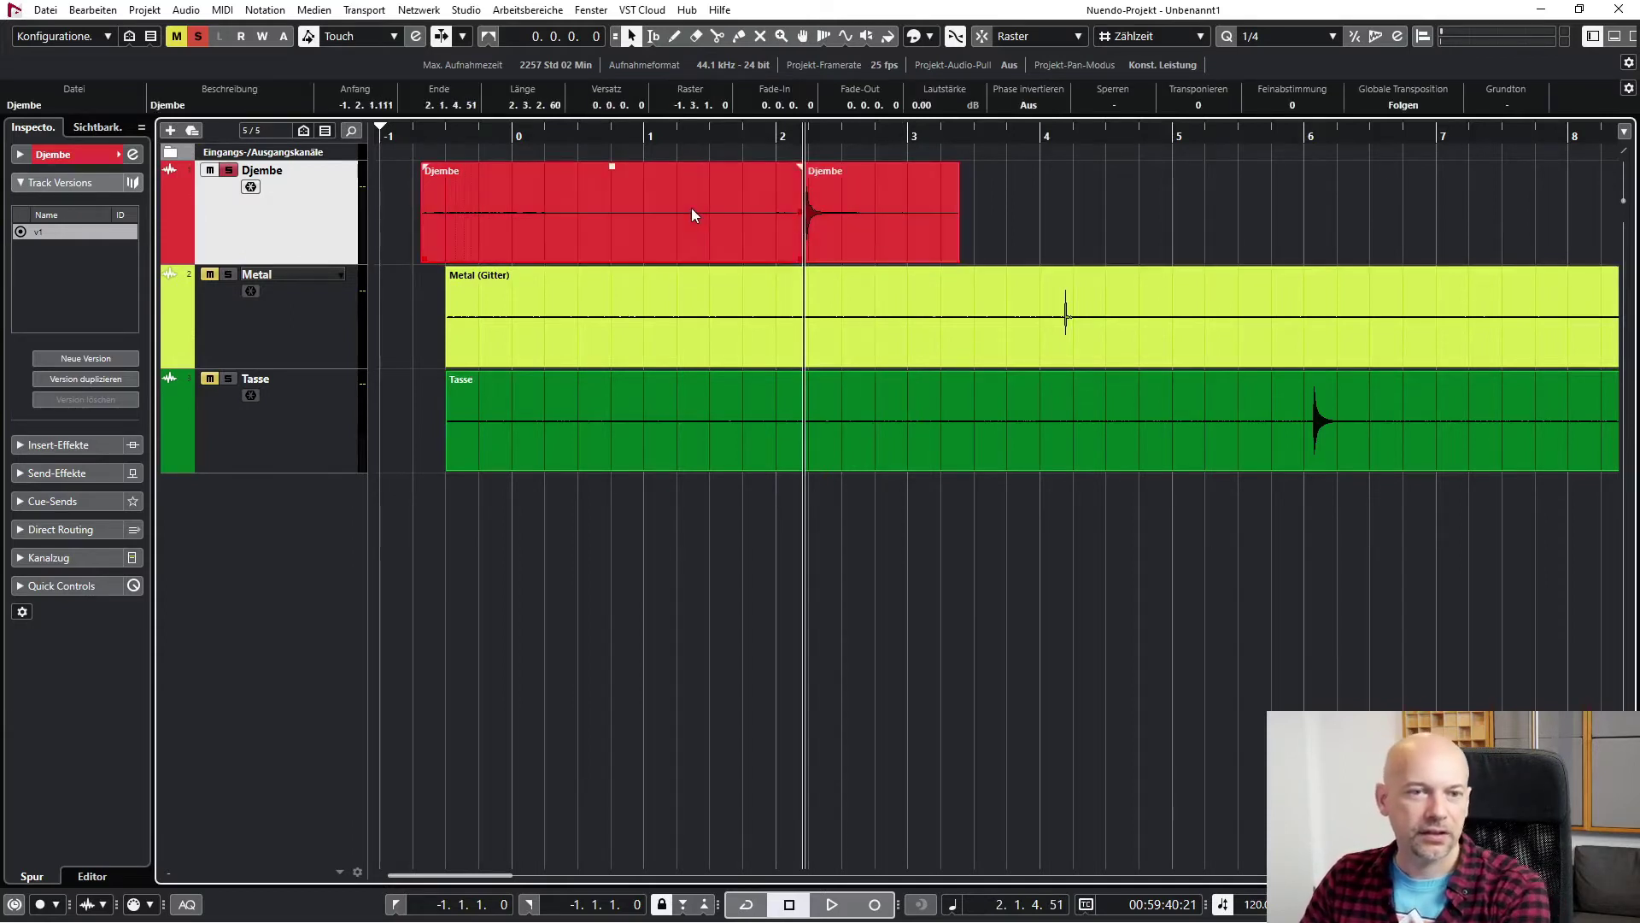
key(Delete)
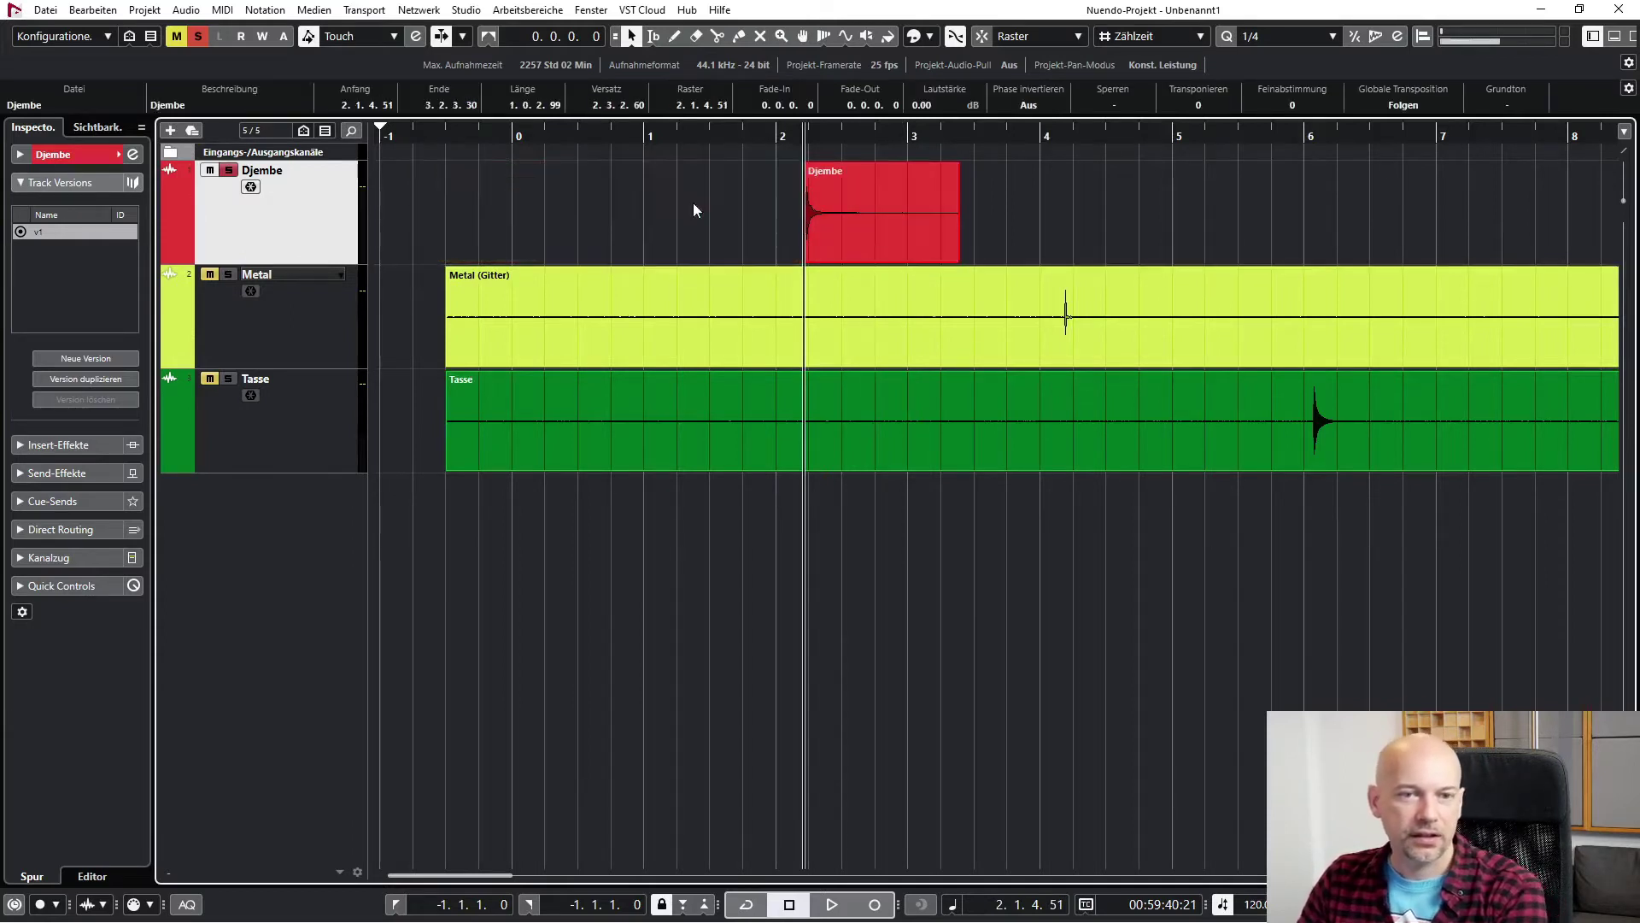
- Check the trimmed Djembe clip's start in the Sample Editor and move the clip to bar 0
double_click(843, 201)
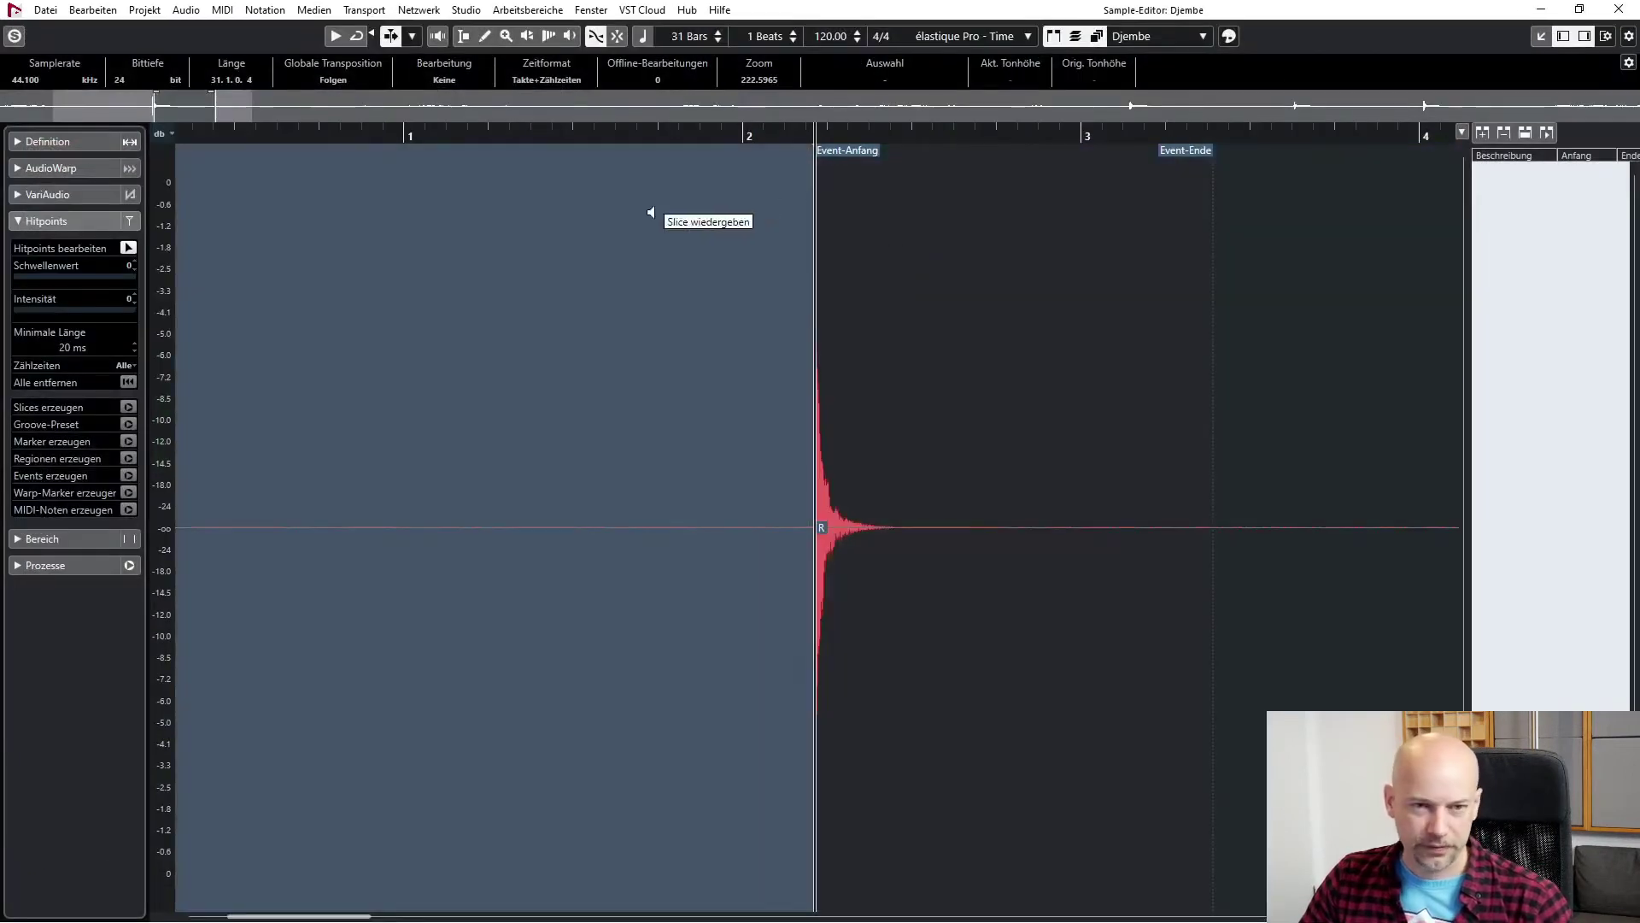
click(1618, 10)
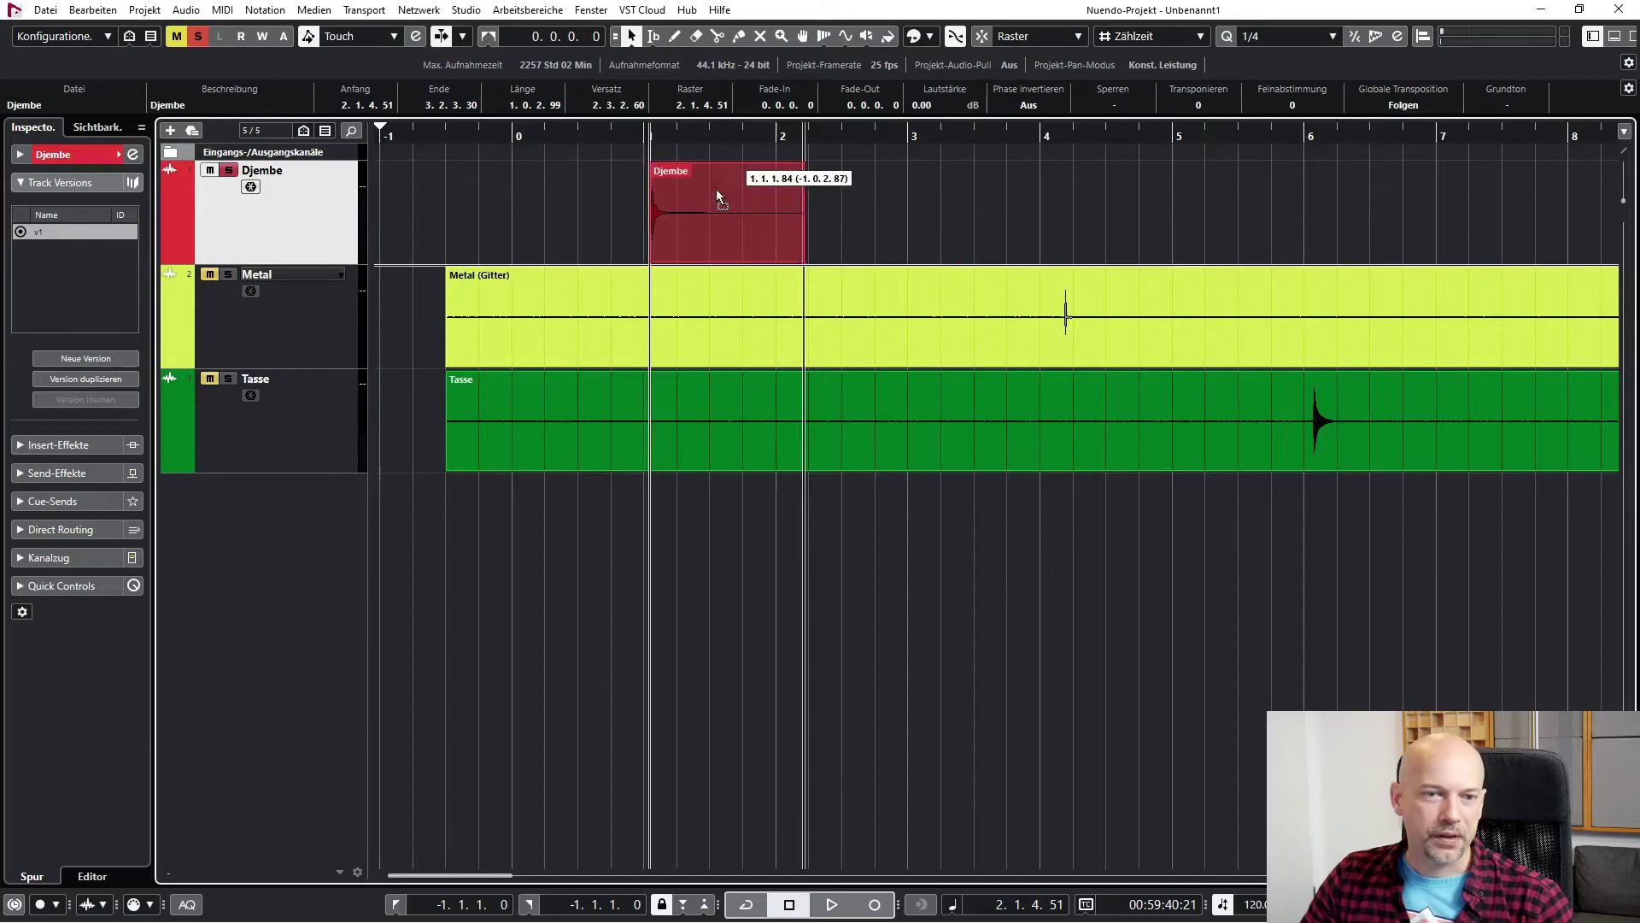
drag(717, 194, 605, 195)
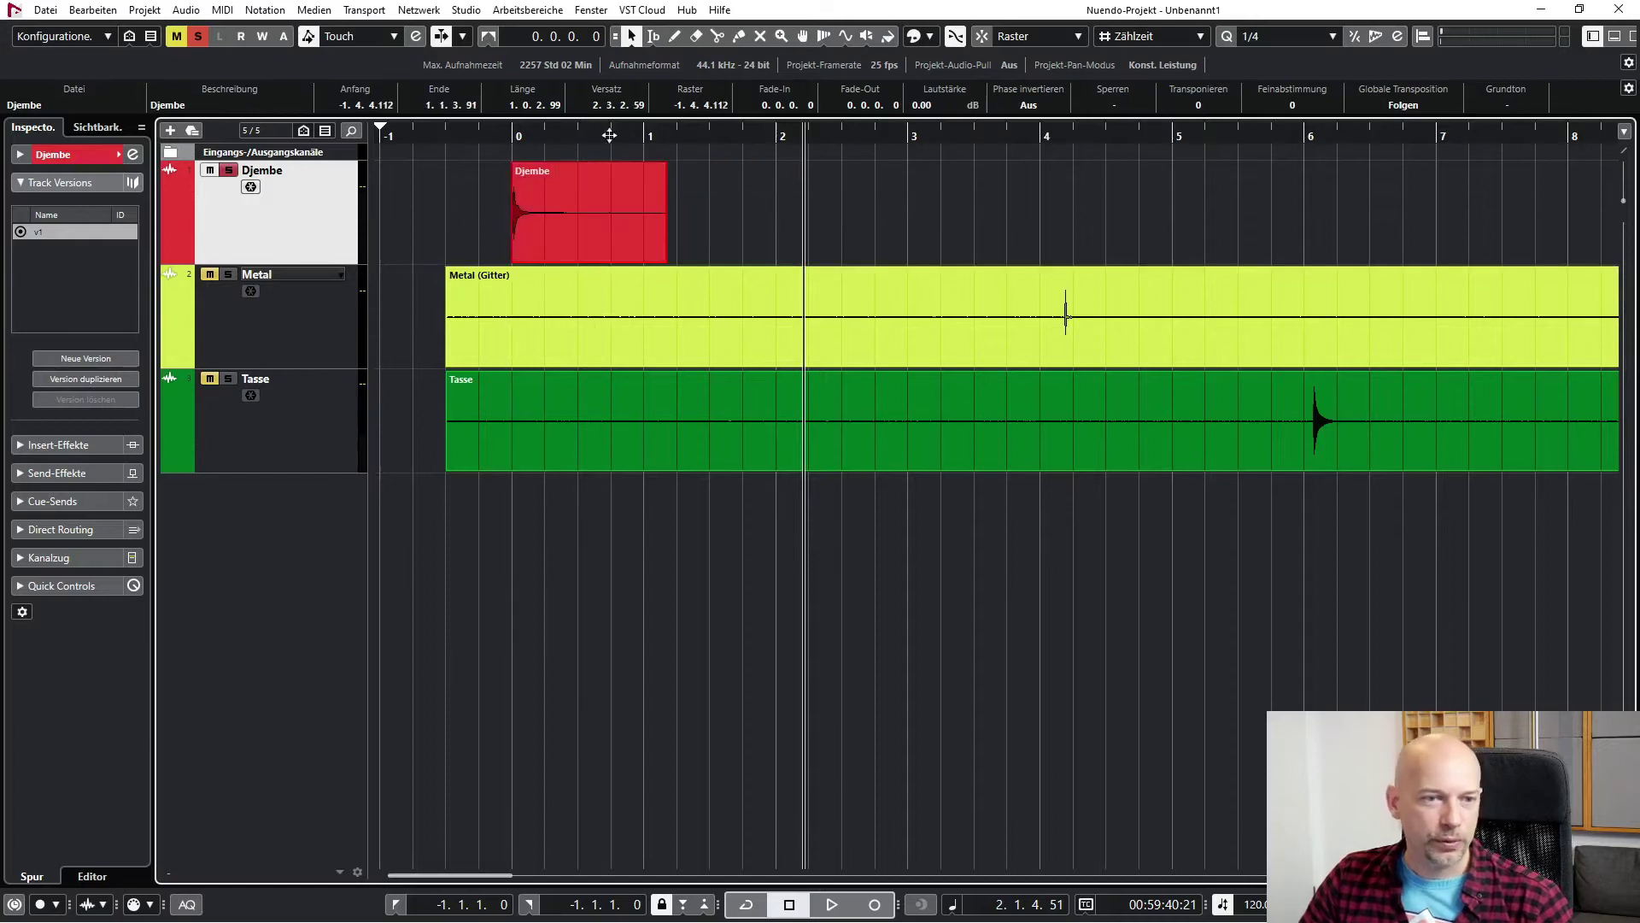
- Solo the Metal track and play its recording from just before the first hit near bar 4
click(213, 277)
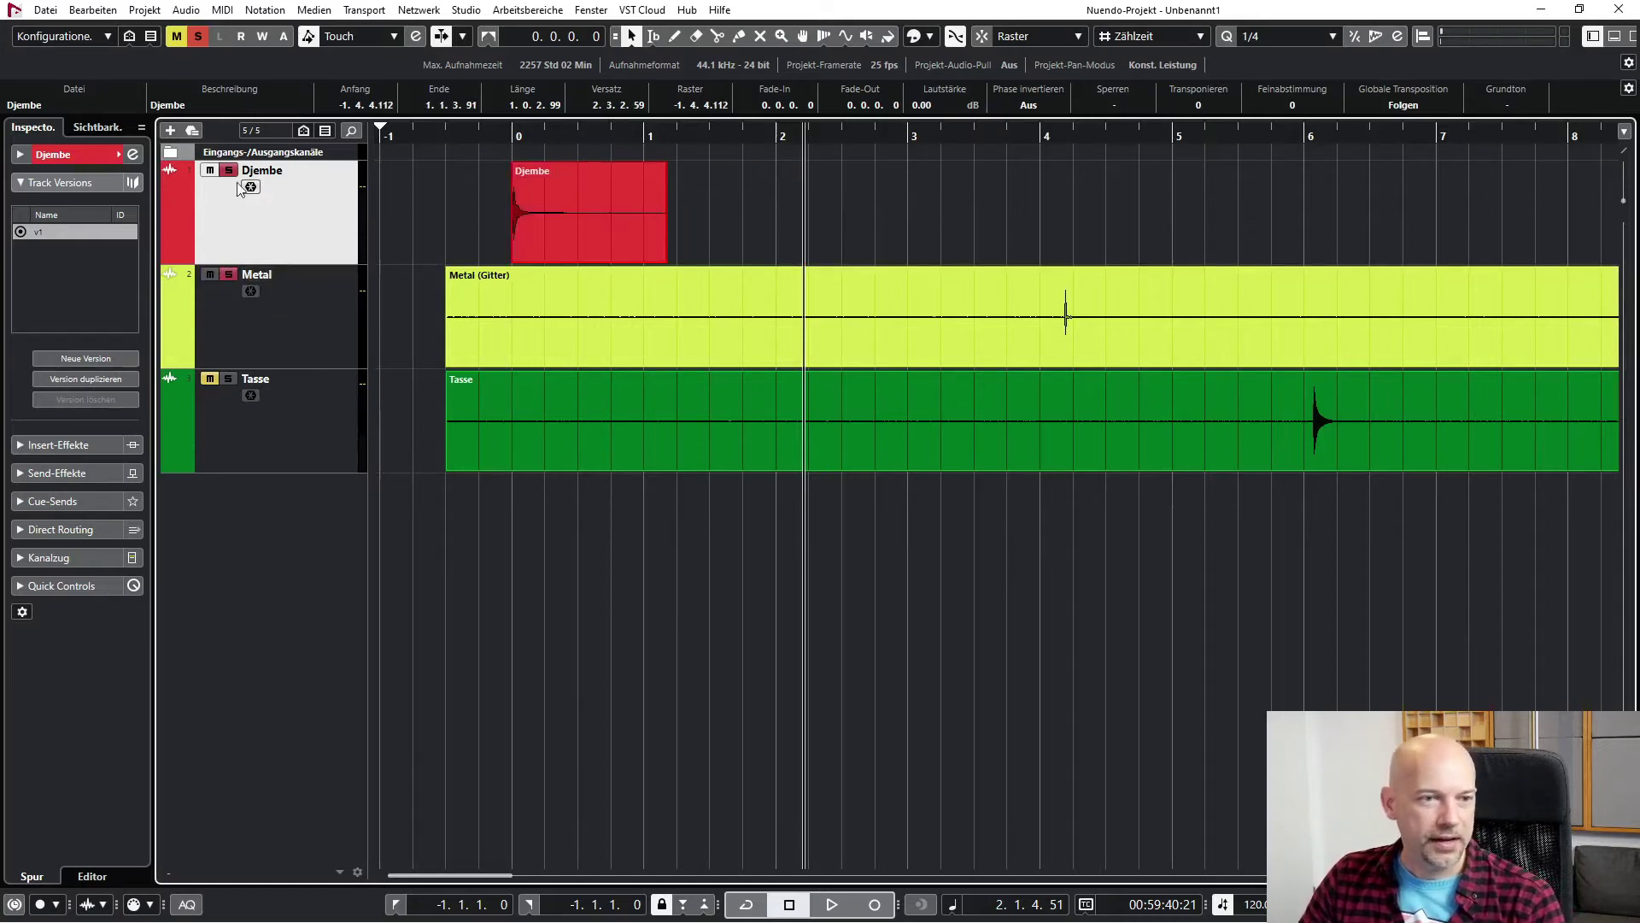
click(247, 290)
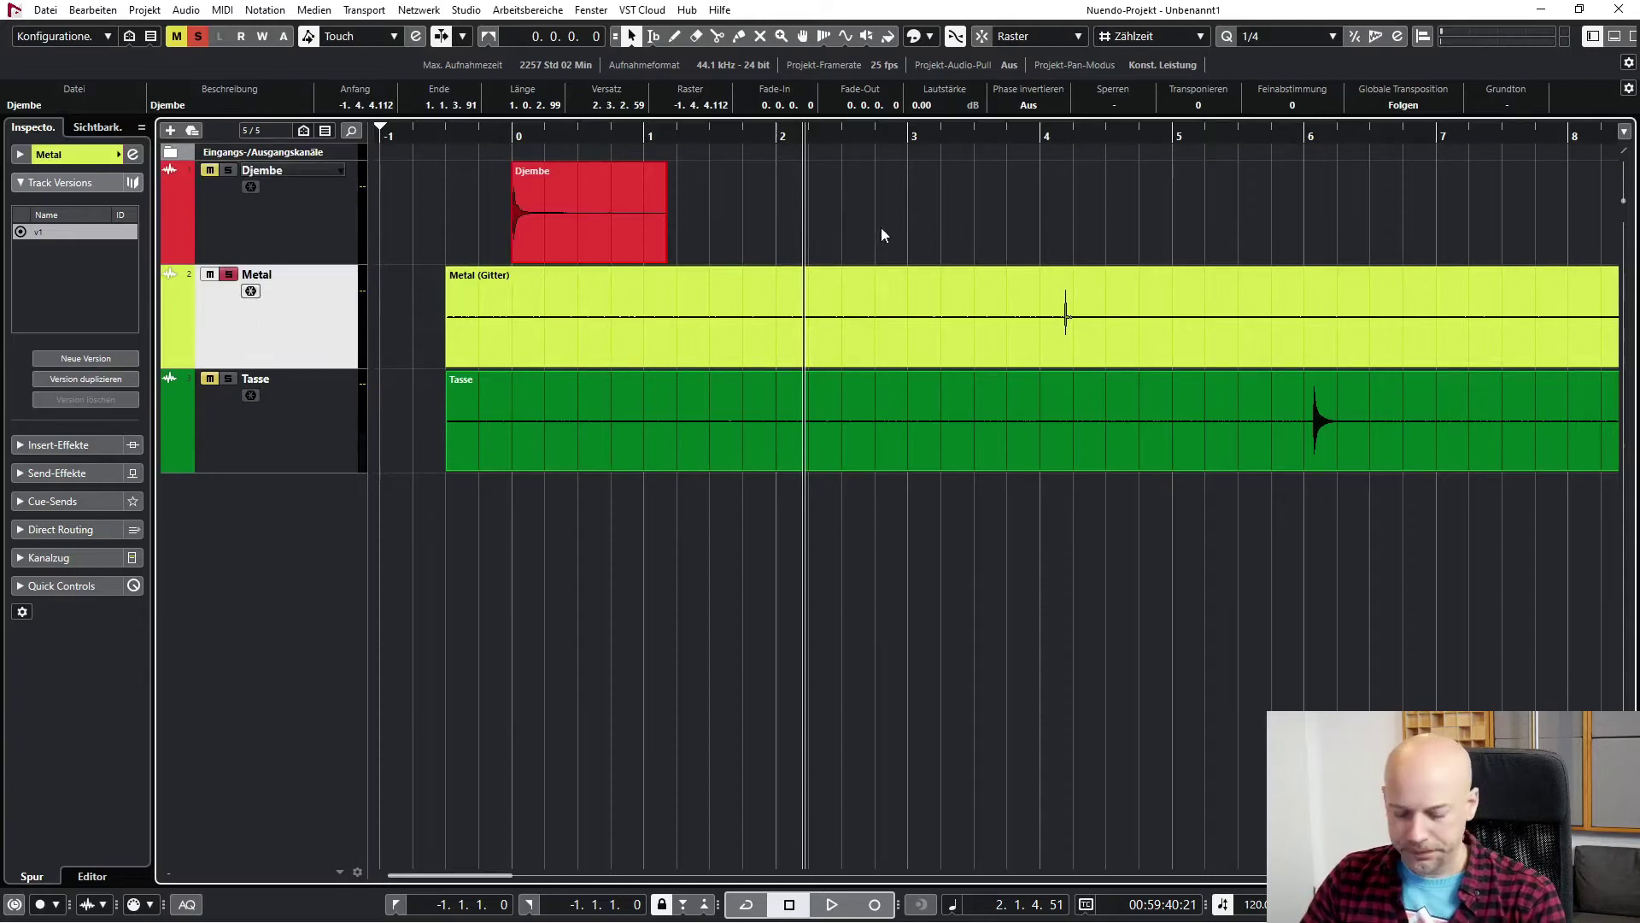
key(g)
key(g)
key(g)
key(g)
click(504, 139)
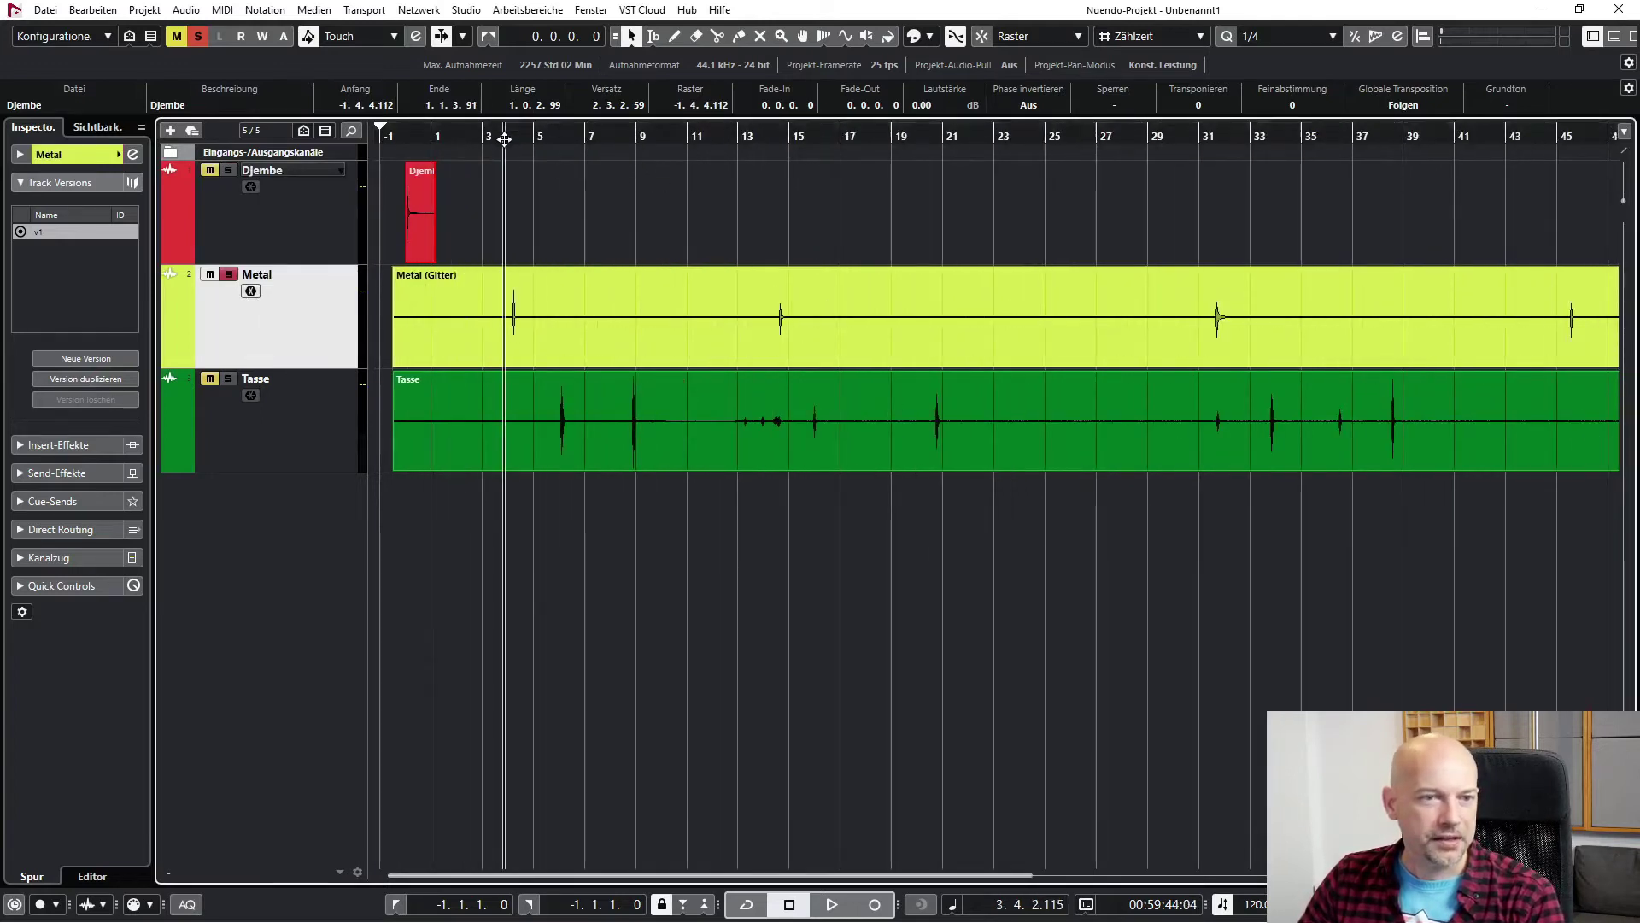
click(588, 215)
key(space)
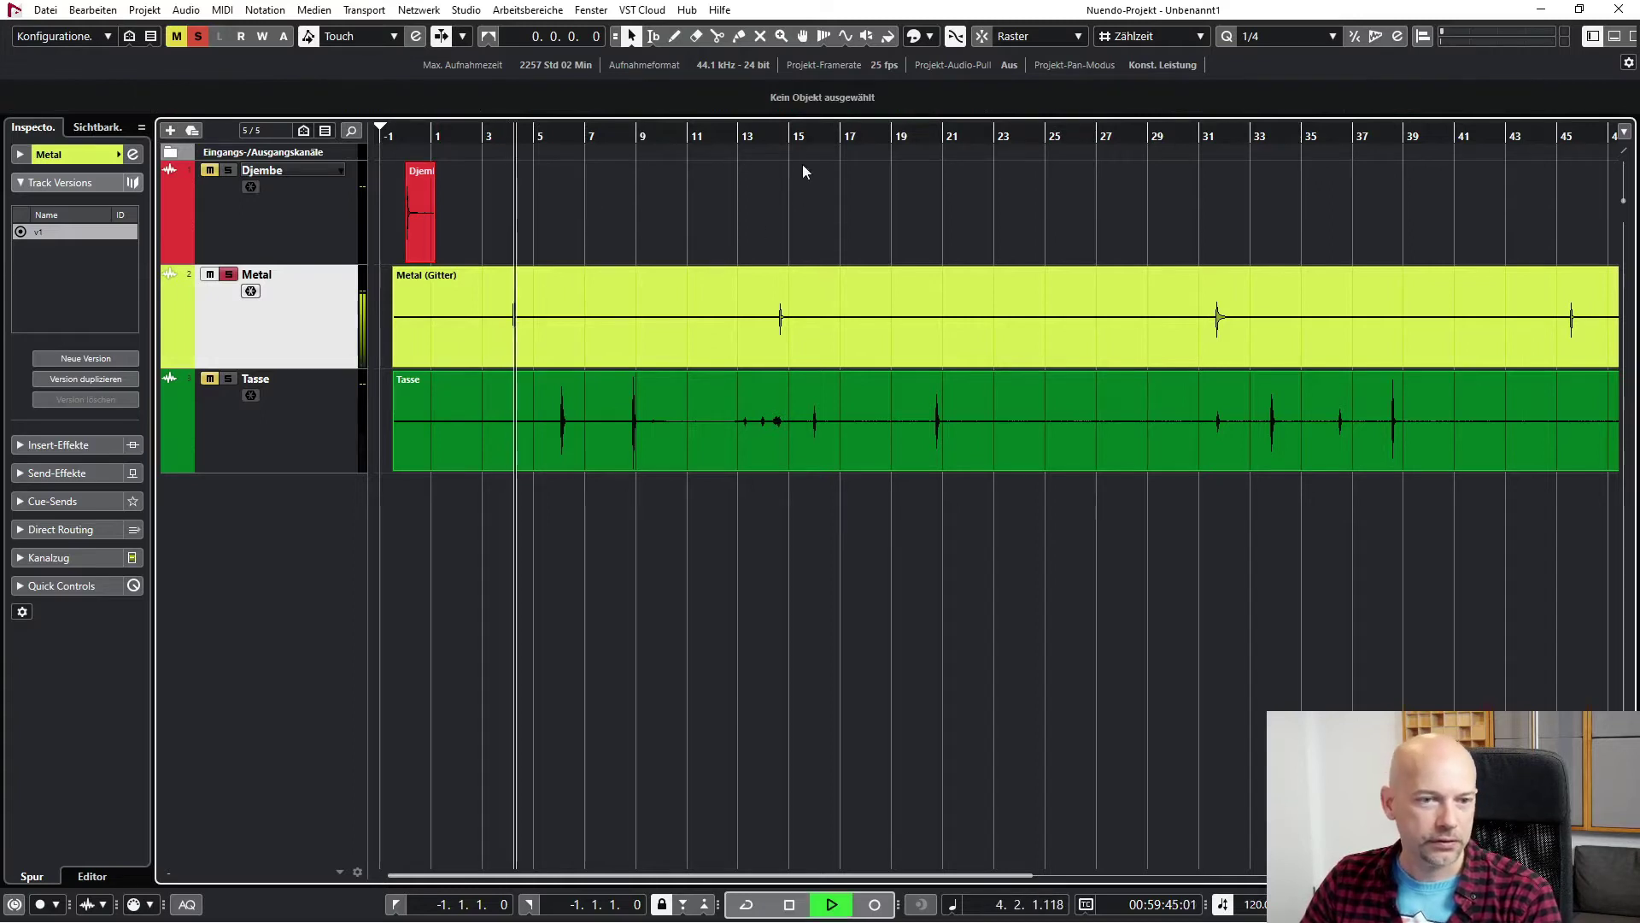
- Play the remaining large hits of the Metal recording, near bars 14, 31 and 45
click(775, 134)
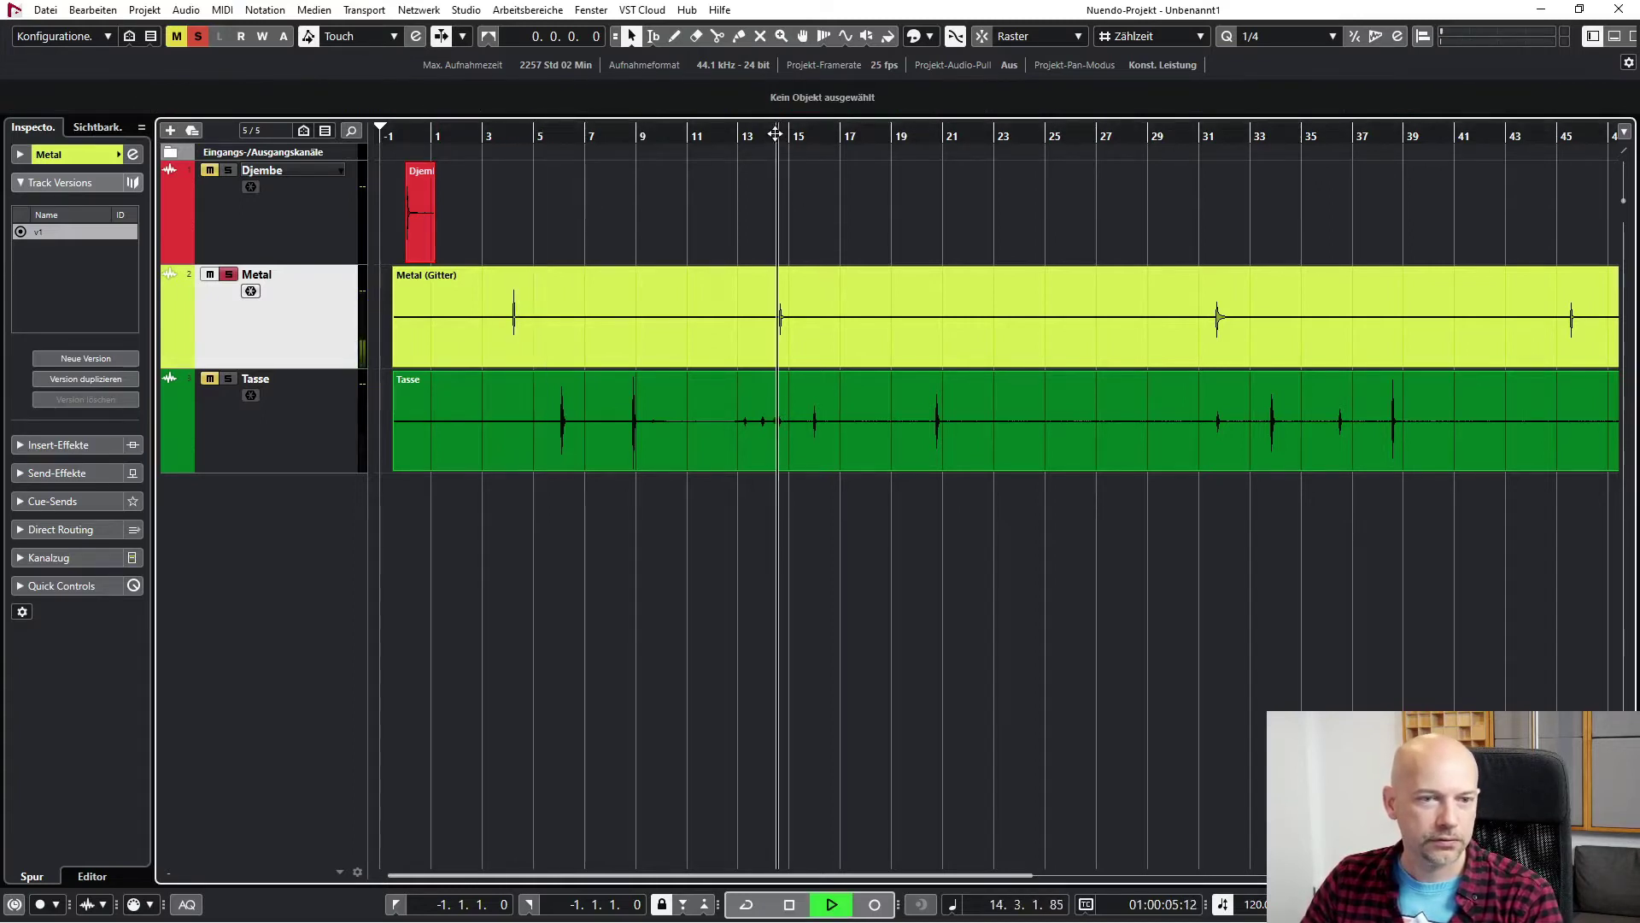
click(1205, 137)
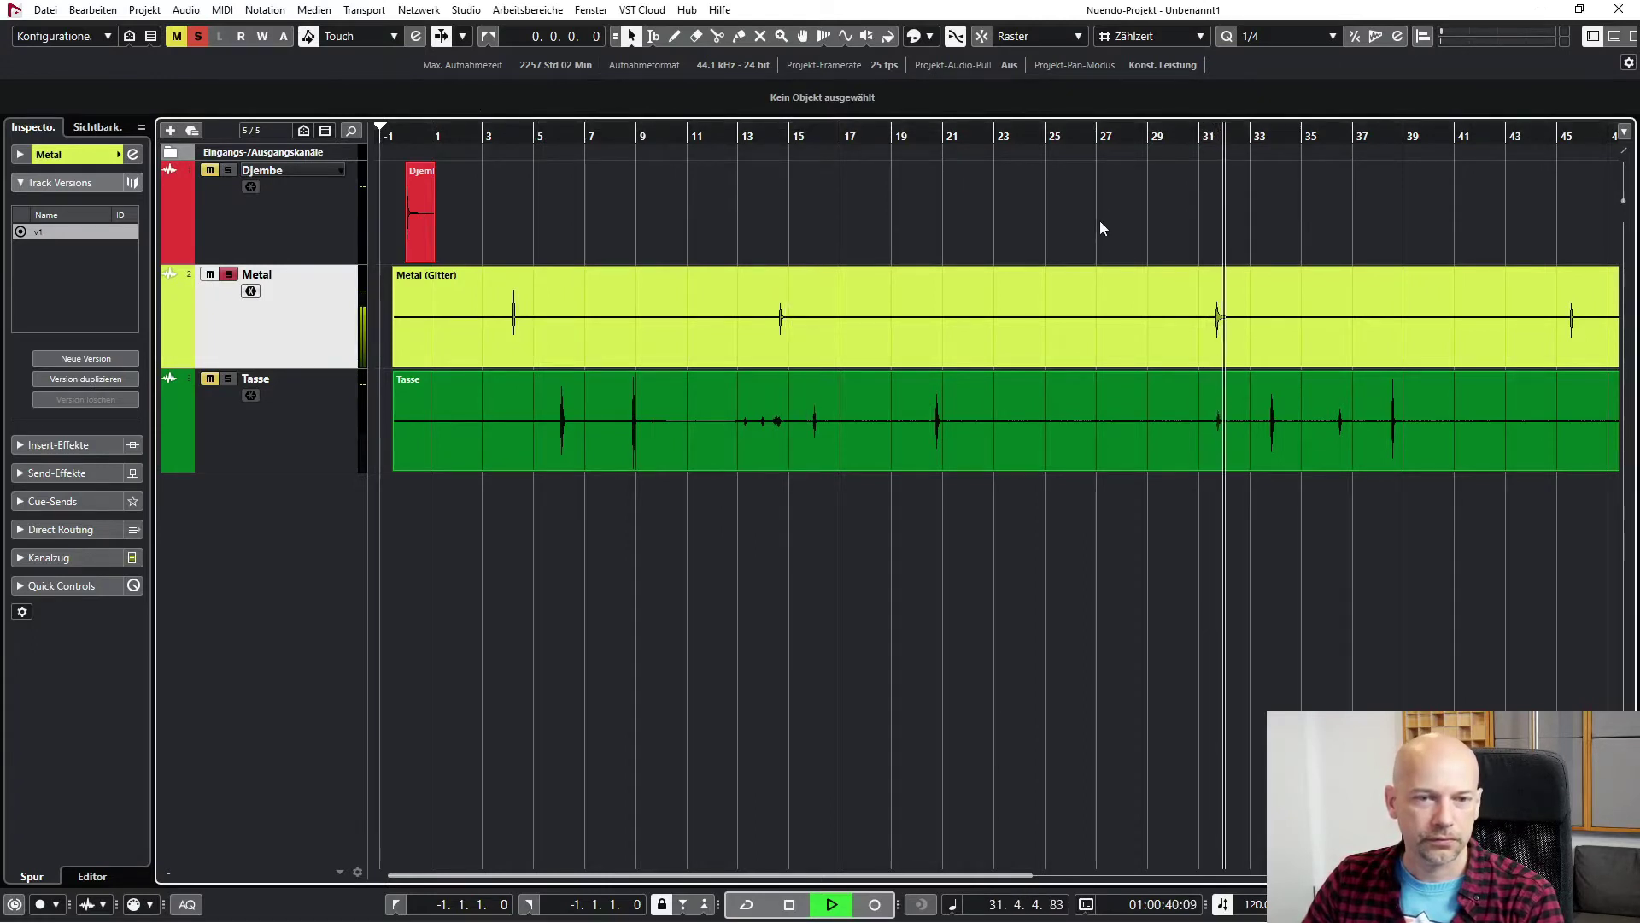
scroll(1037, 197, right, 3)
click(1305, 140)
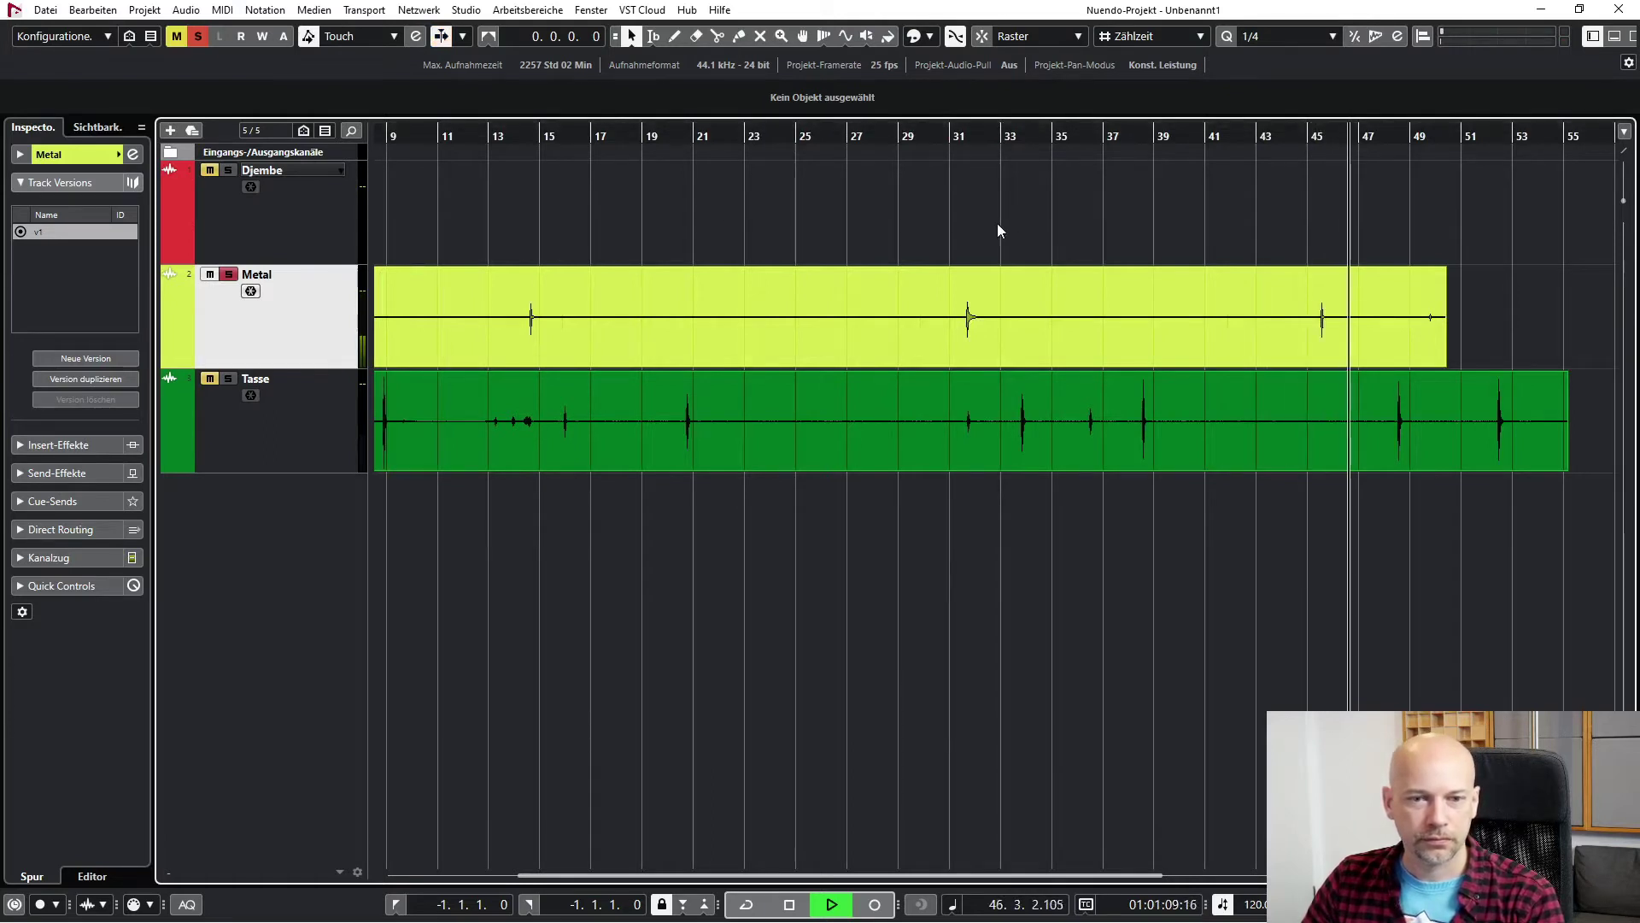
key(space)
- Replay the four large Metal hits one after another to compare their sound
click(490, 139)
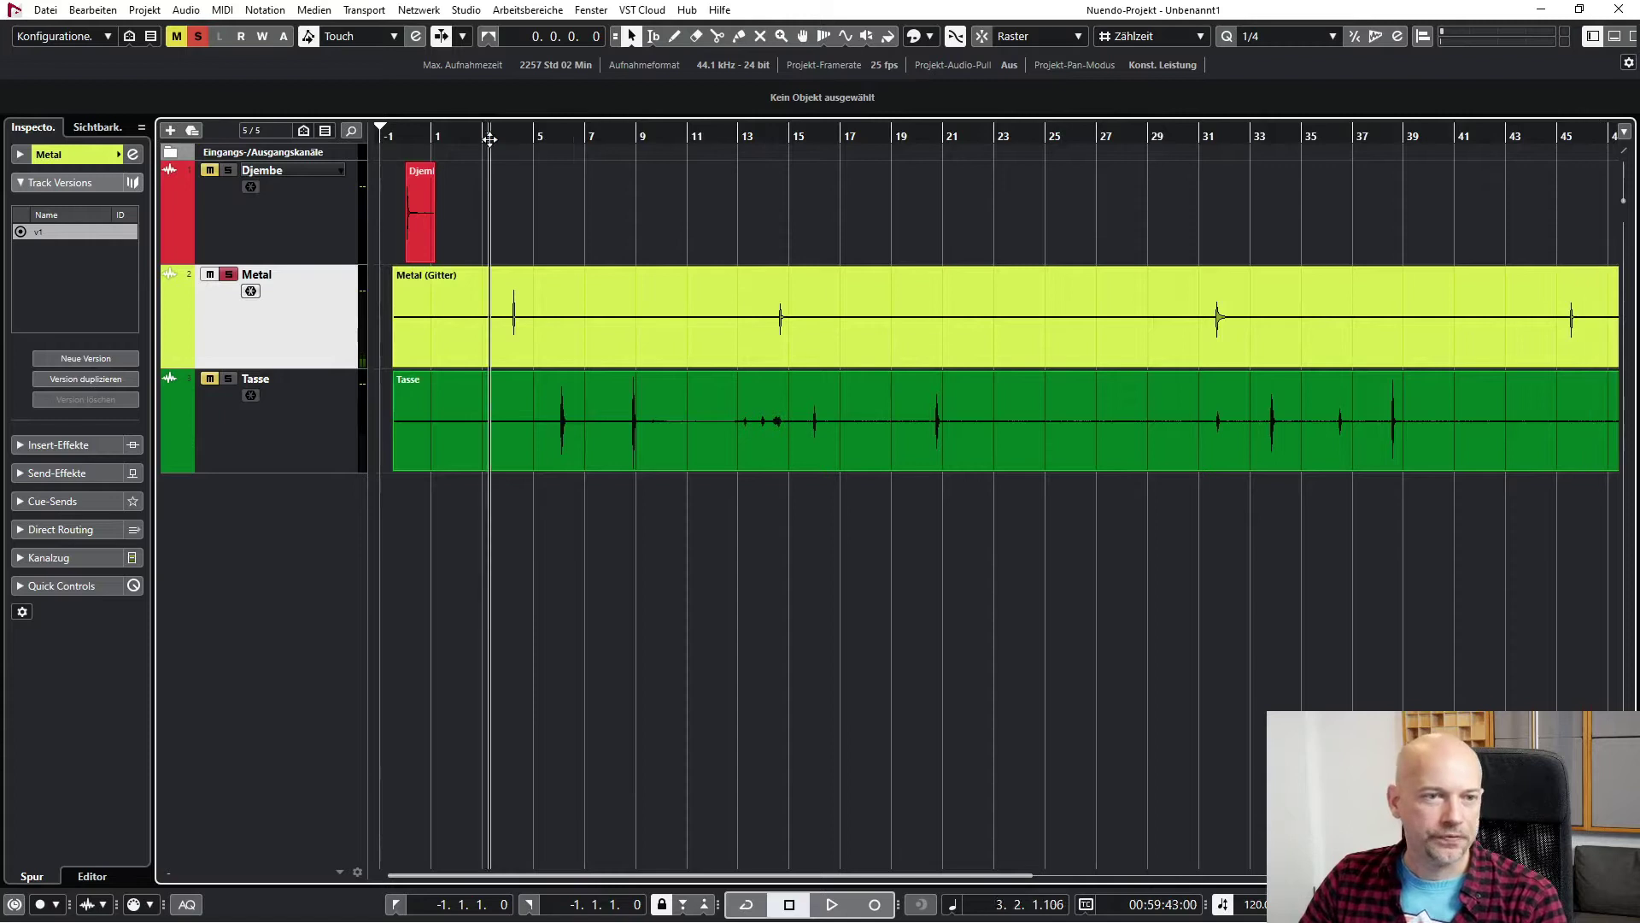
key(space)
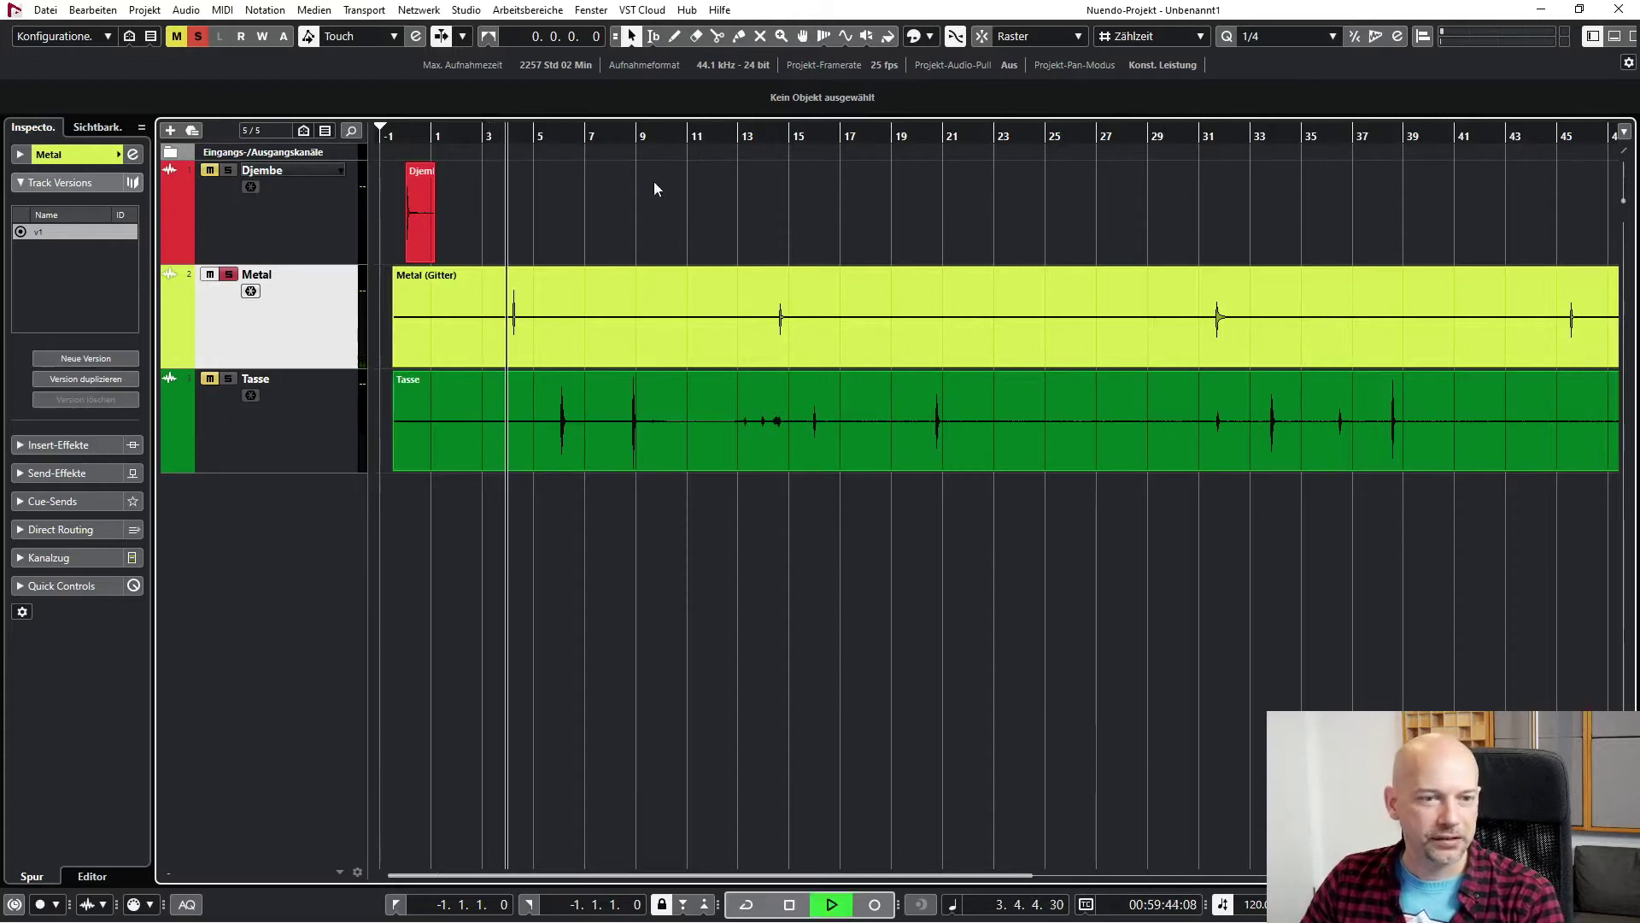
key(space)
click(772, 138)
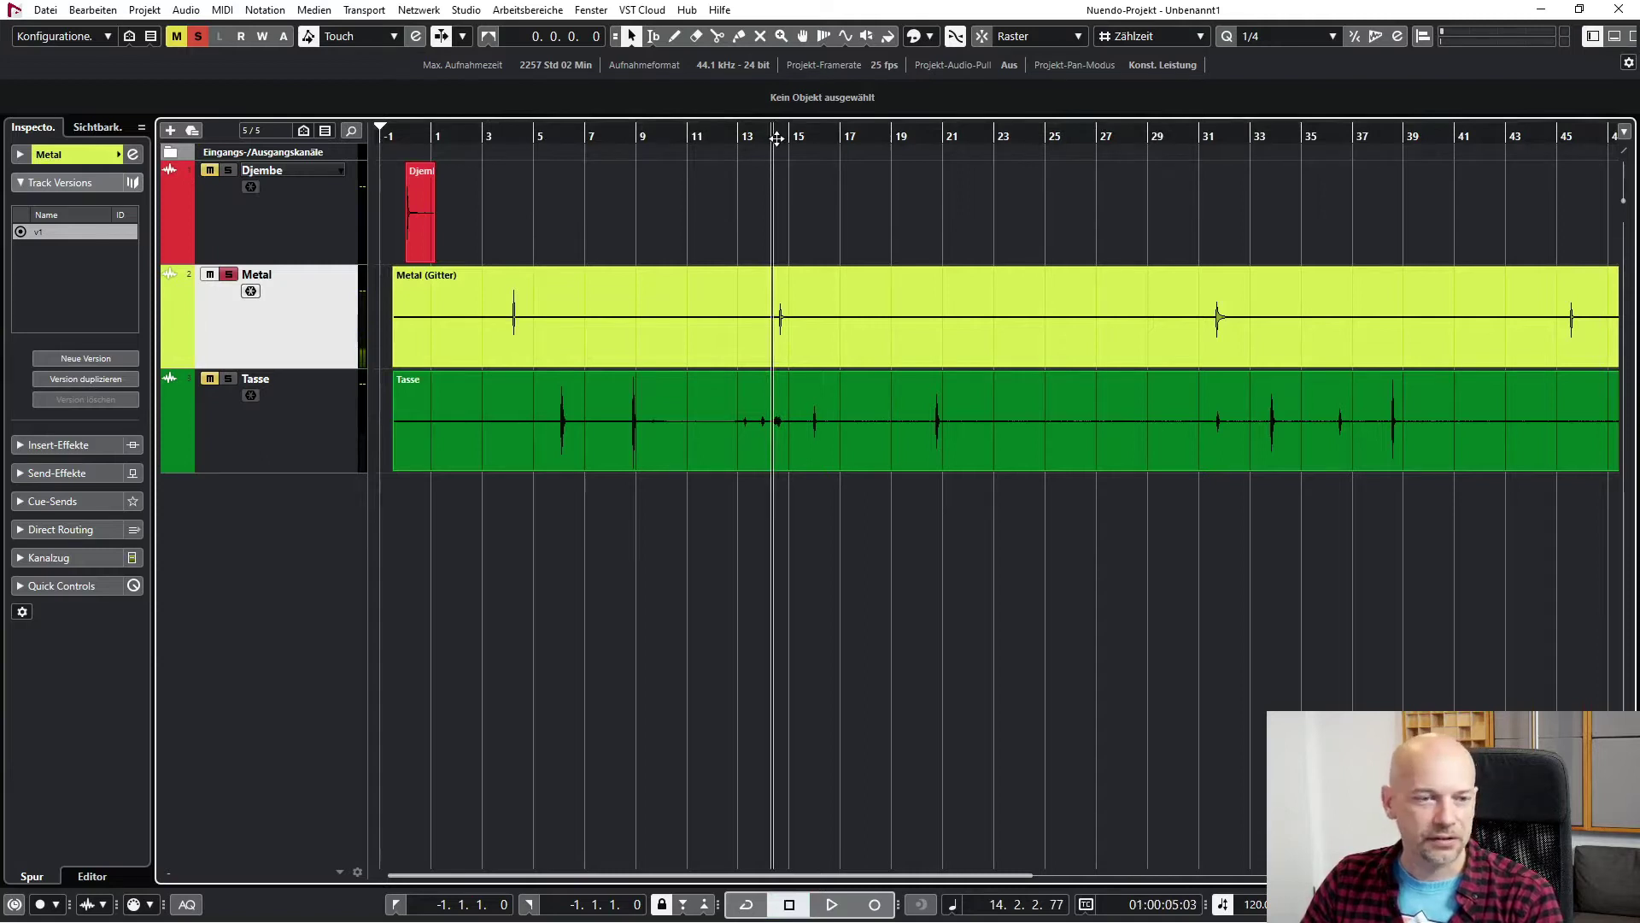
key(space)
click(1205, 139)
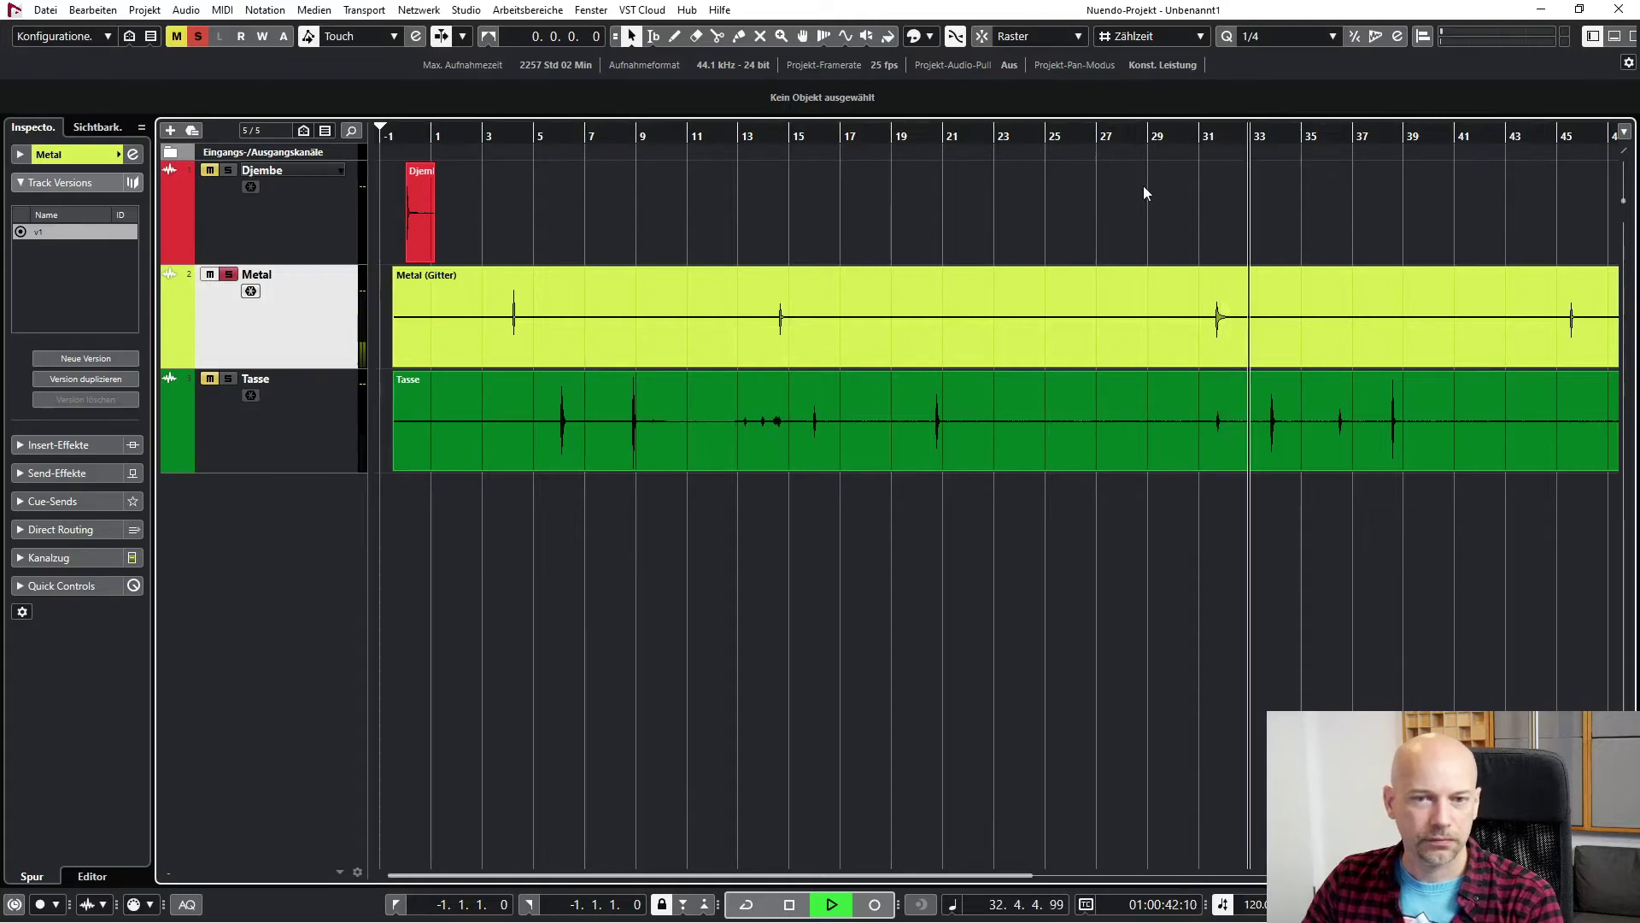
scroll(1032, 184, right, 3)
key(space)
click(1308, 137)
key(space)
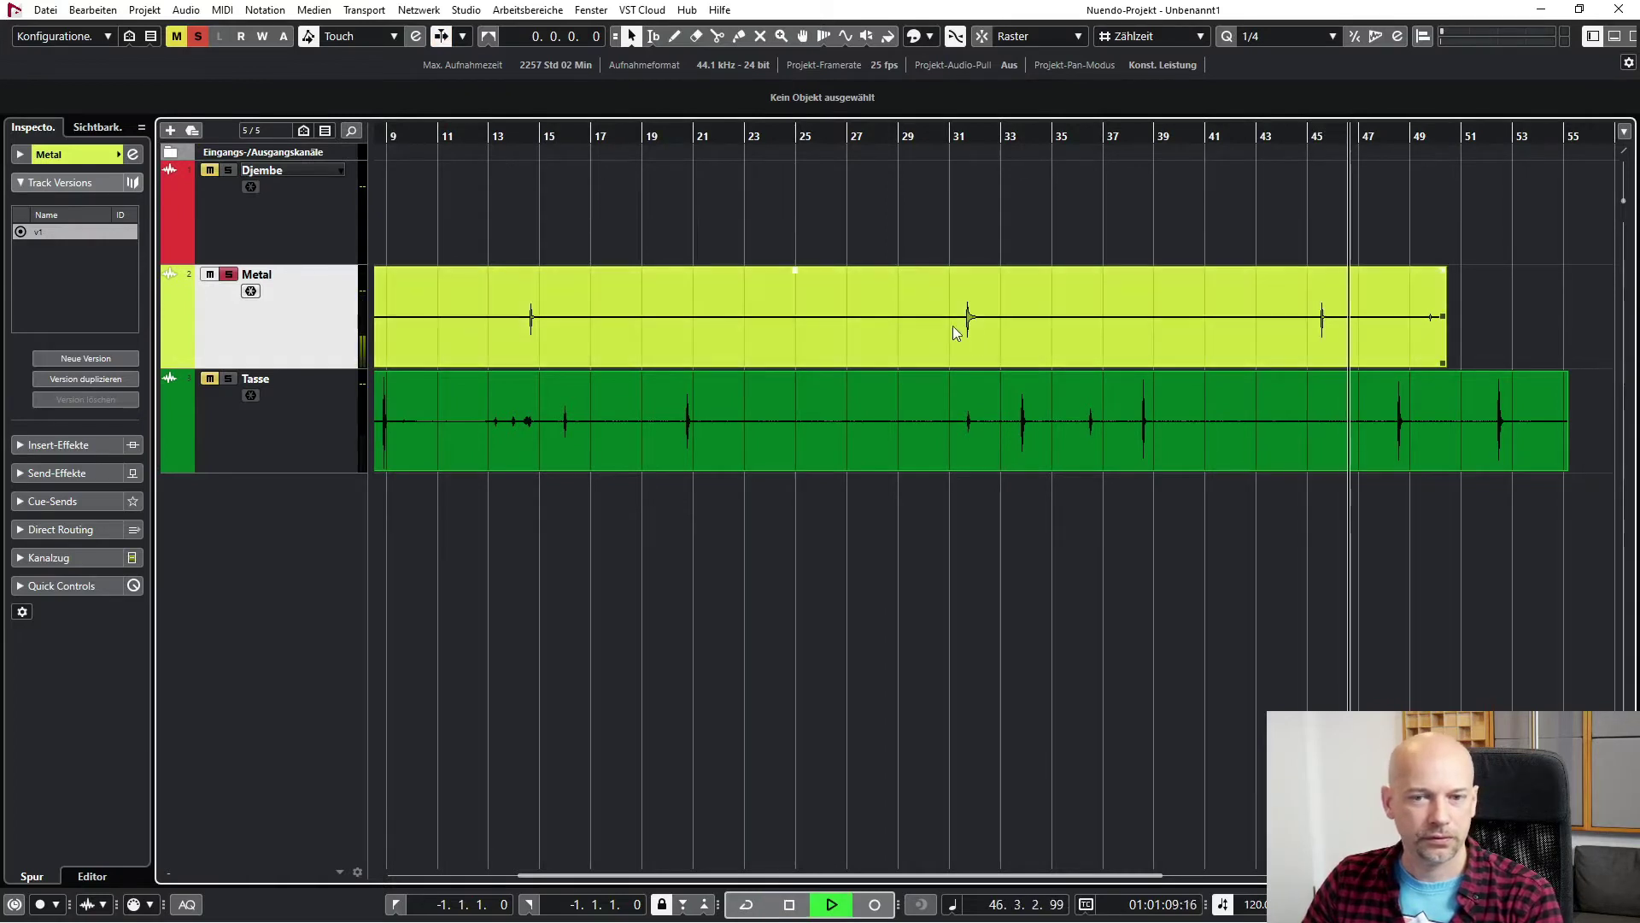
key(space)
- Split the Metal recording before and after the hit near bar 31, at about 30.3.1 and 36.2.1
key(h)
key(h)
key(h)
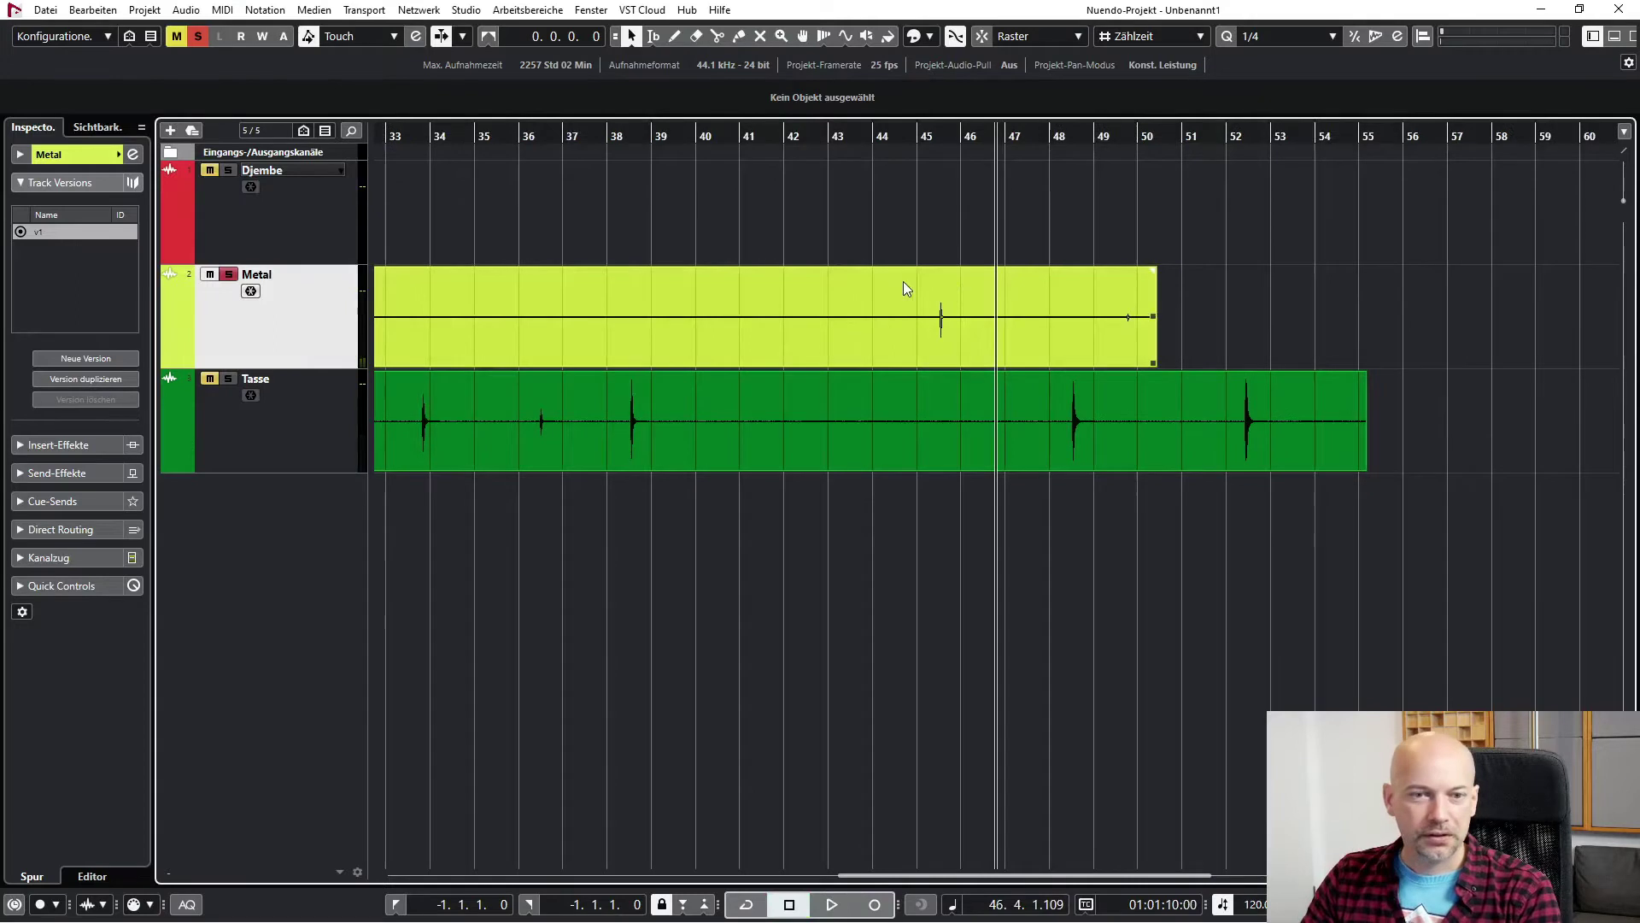
scroll(880, 261, left, 3)
key(3)
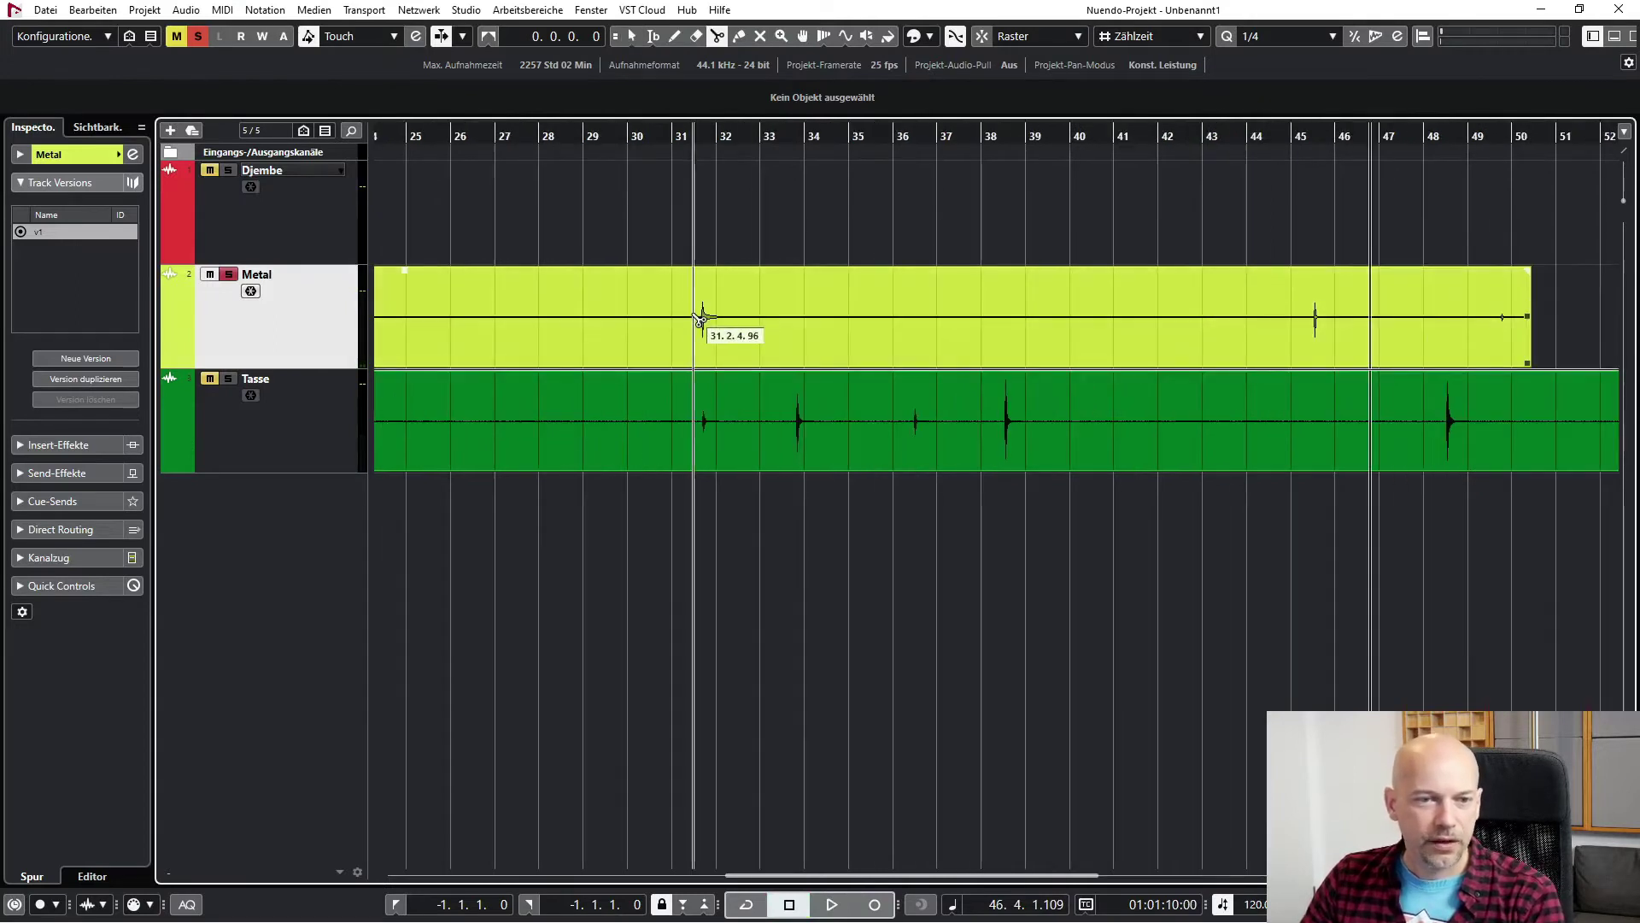
click(651, 325)
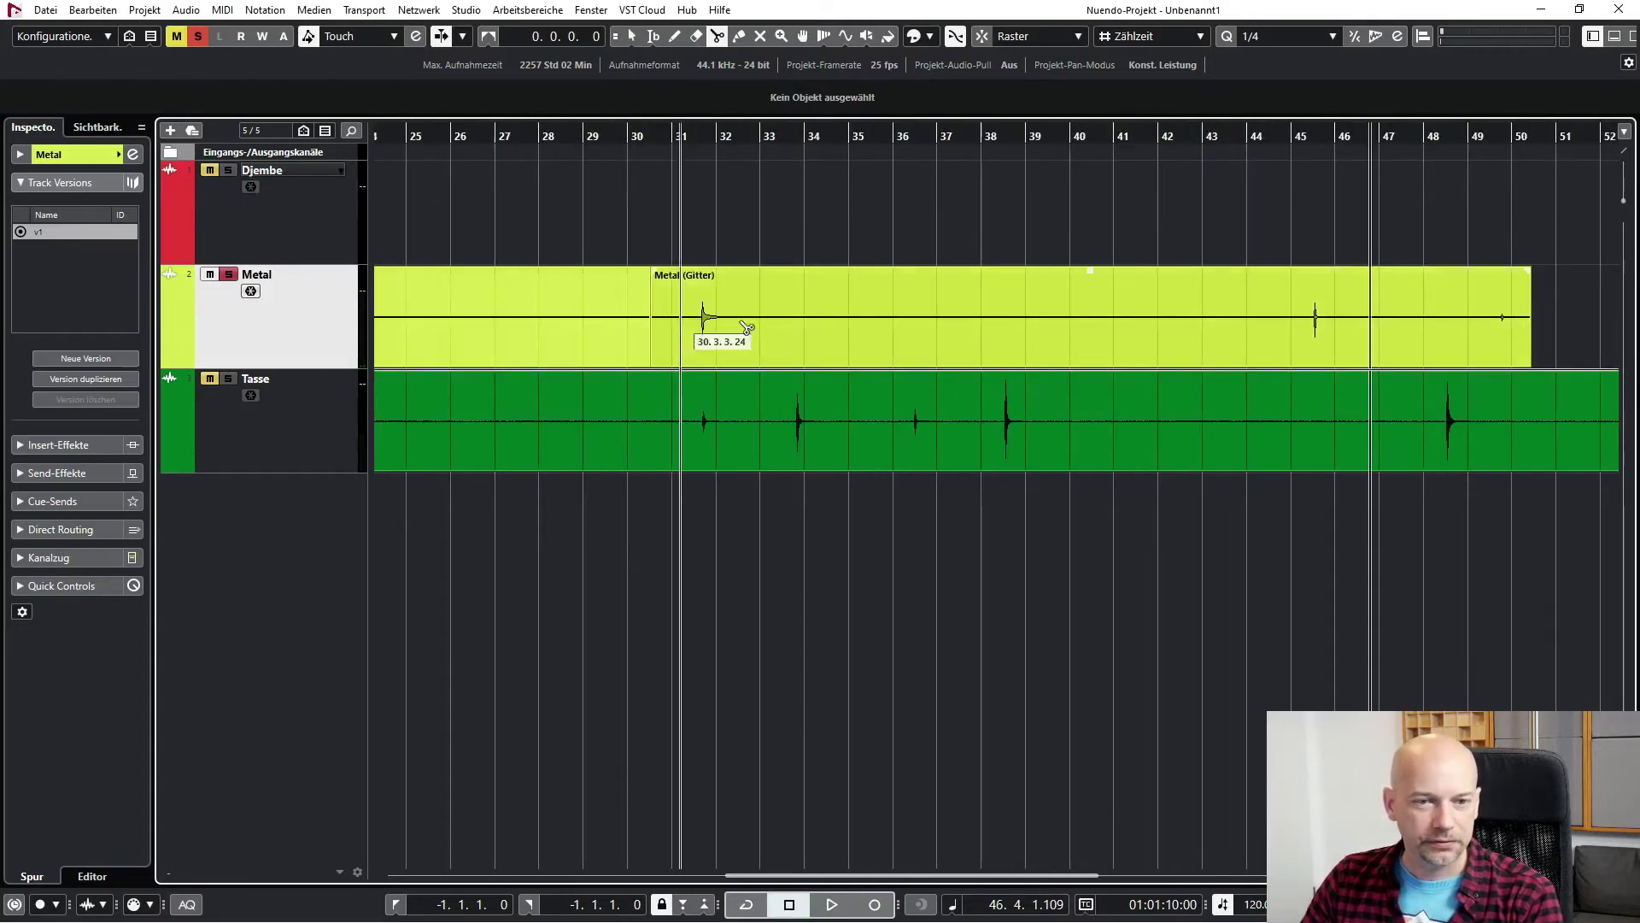
click(905, 329)
- Load RX 8 Connect as a Direct Offline Processing plug-in on the isolated Metal clip around bar 31
key(1)
click(820, 324)
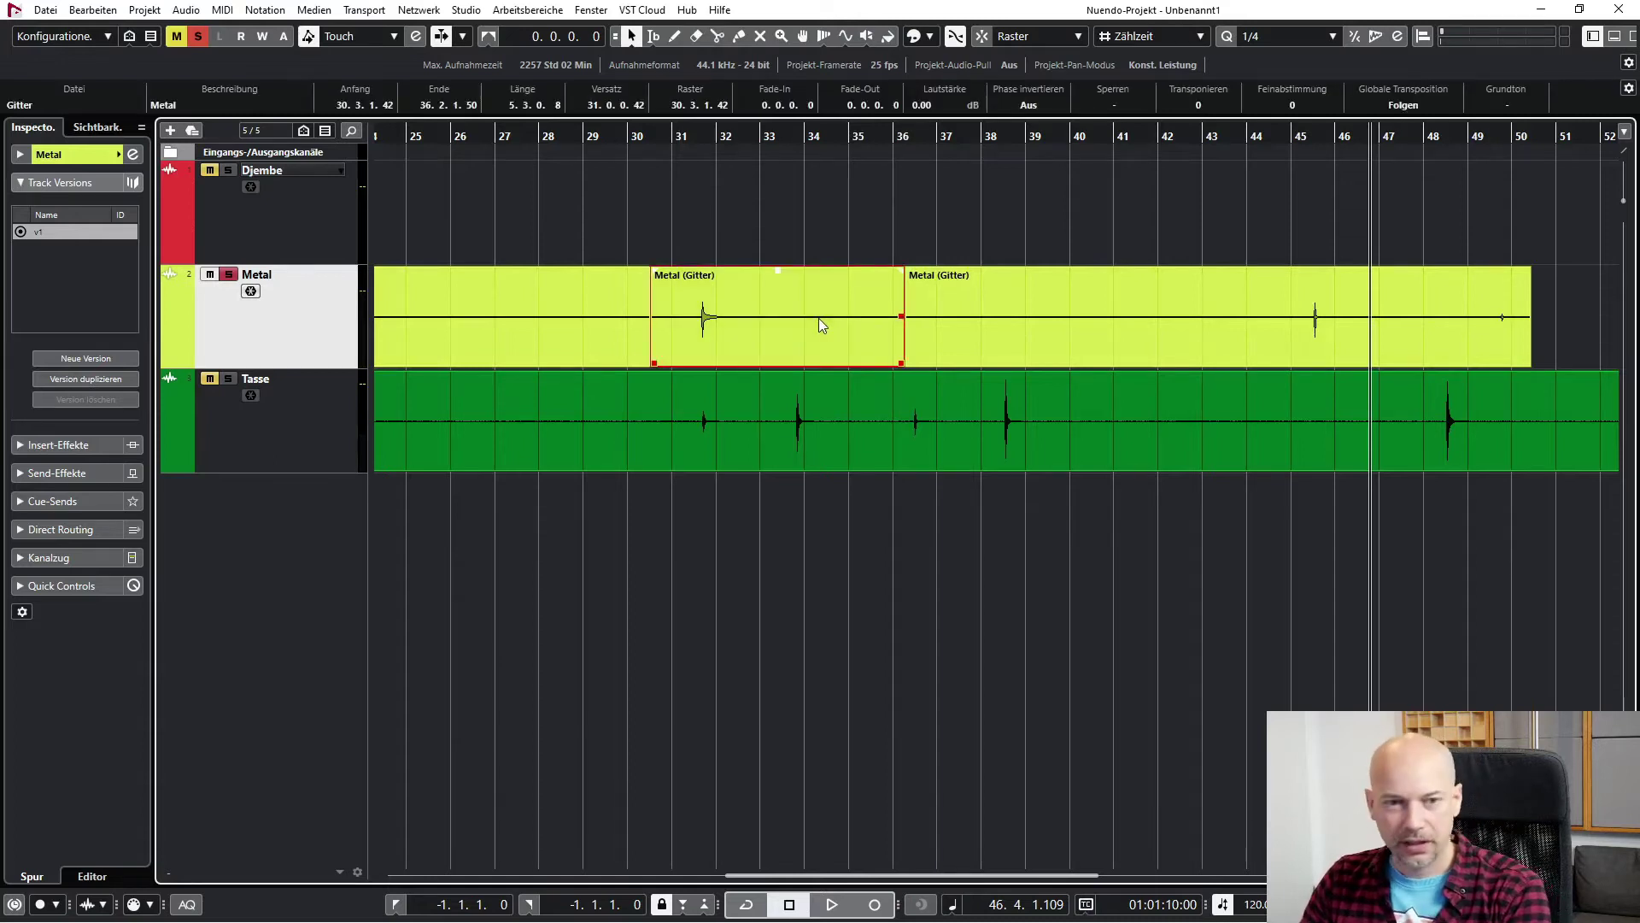
key(F7)
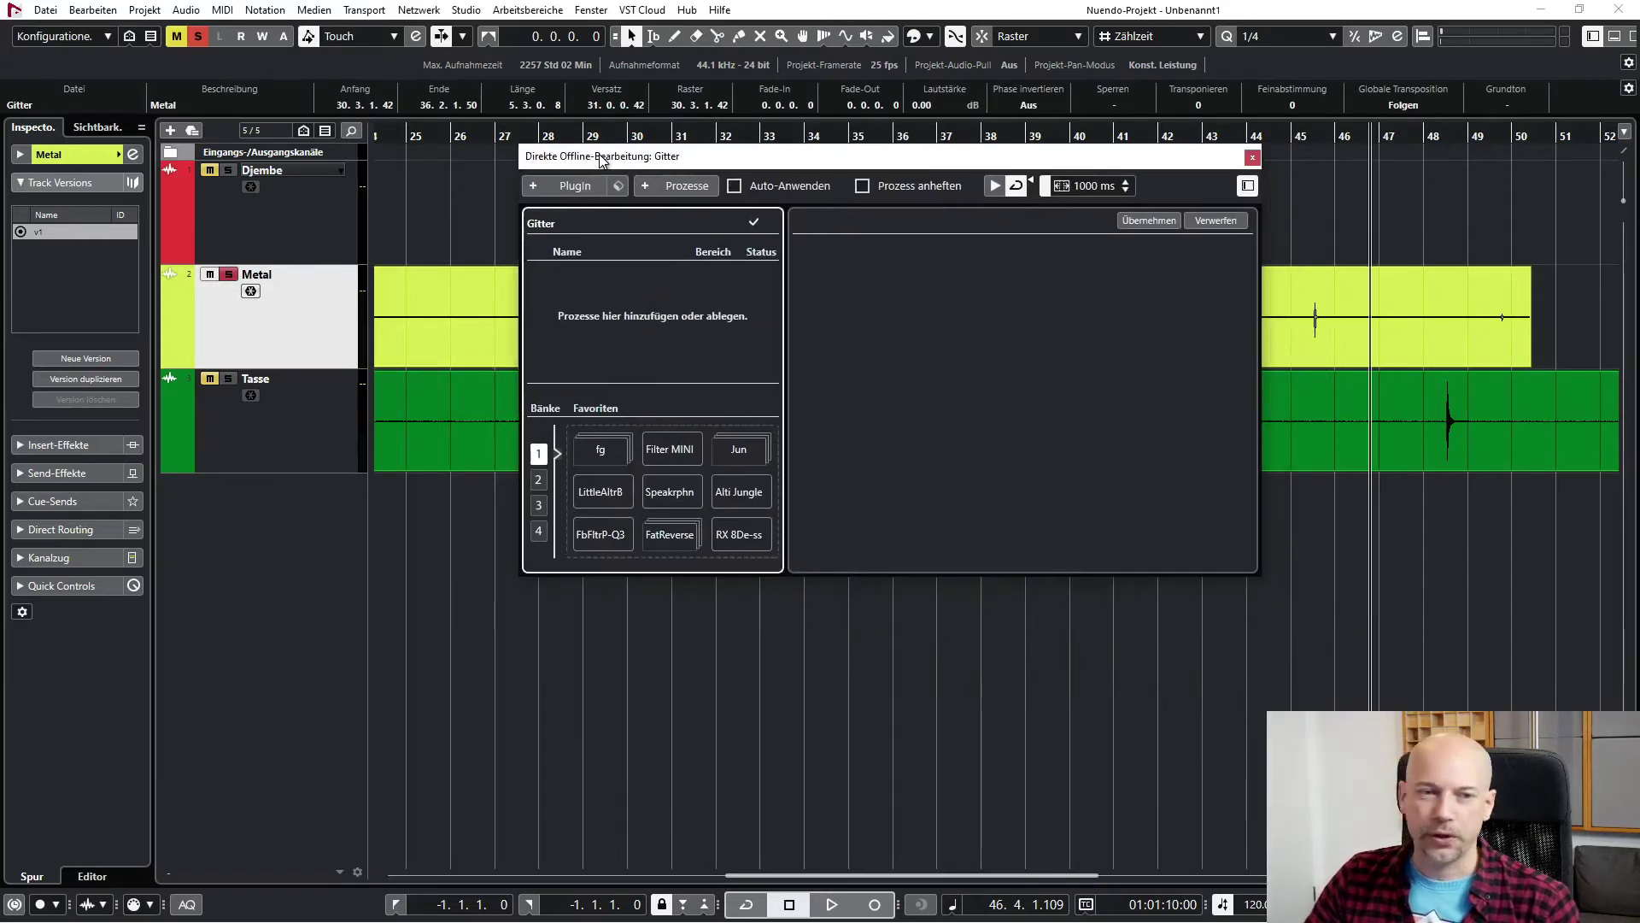
click(584, 185)
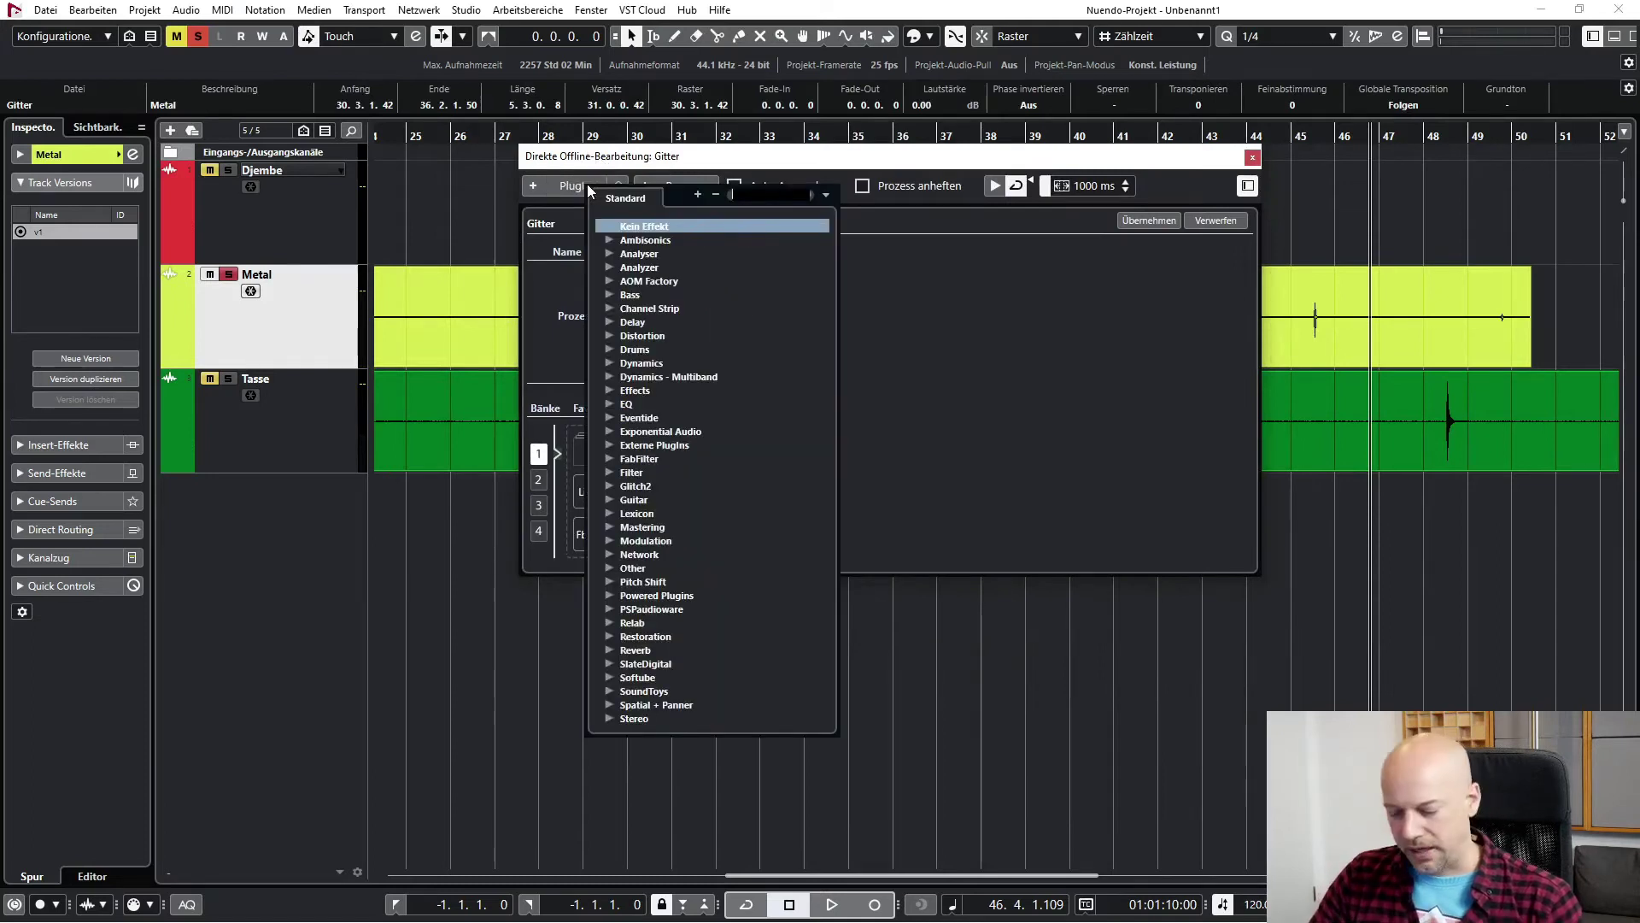
text(connect)
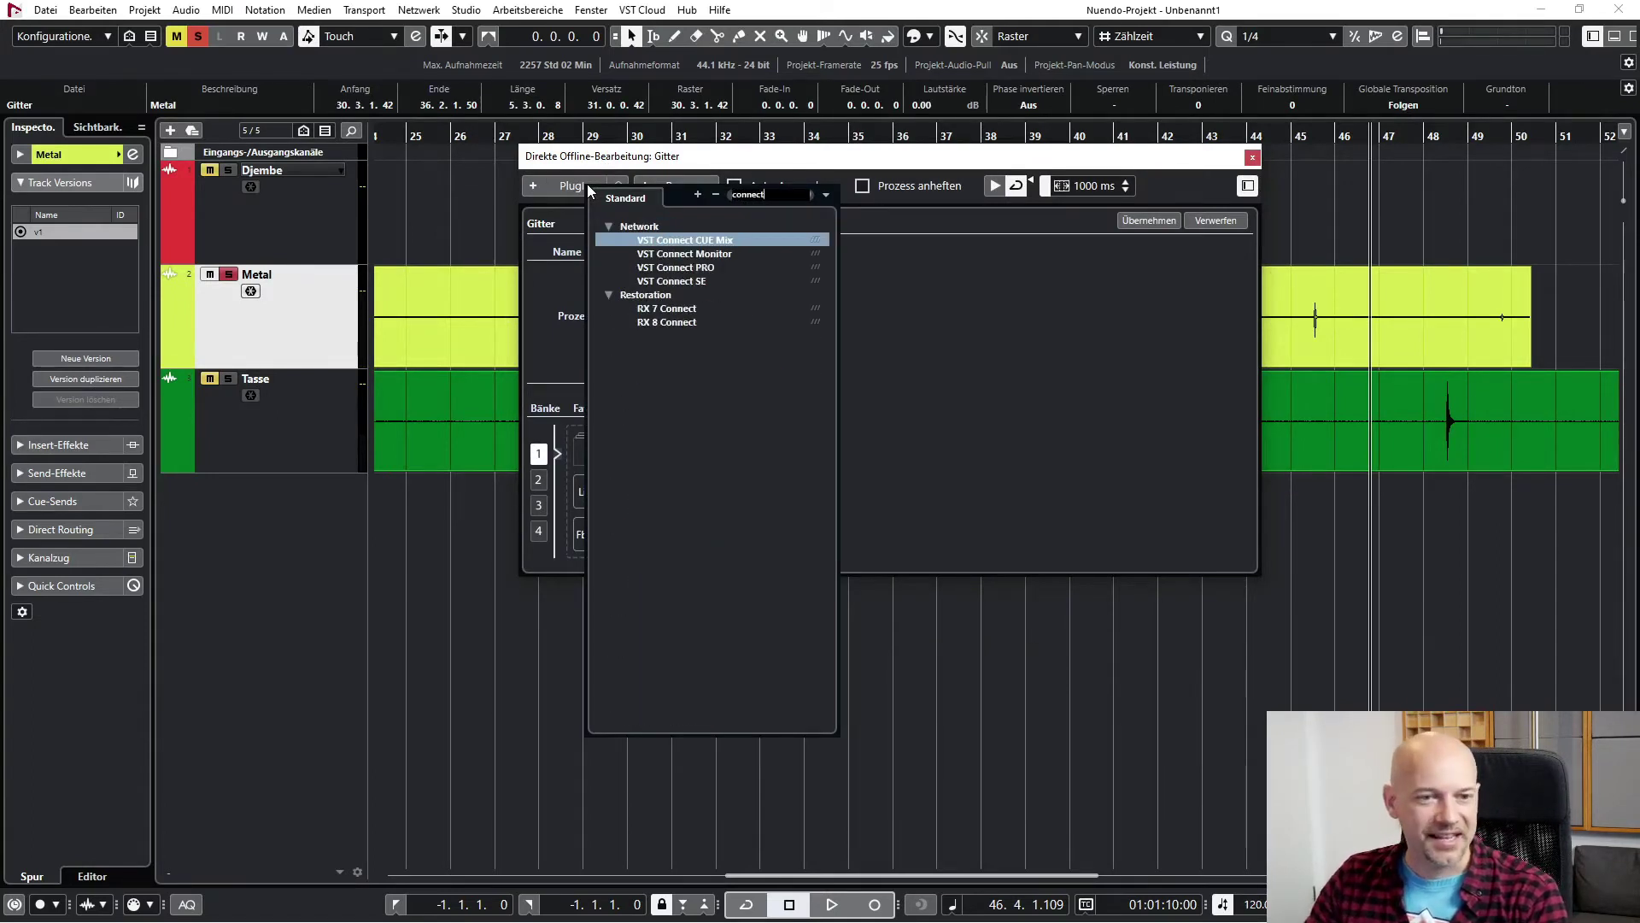
click(659, 321)
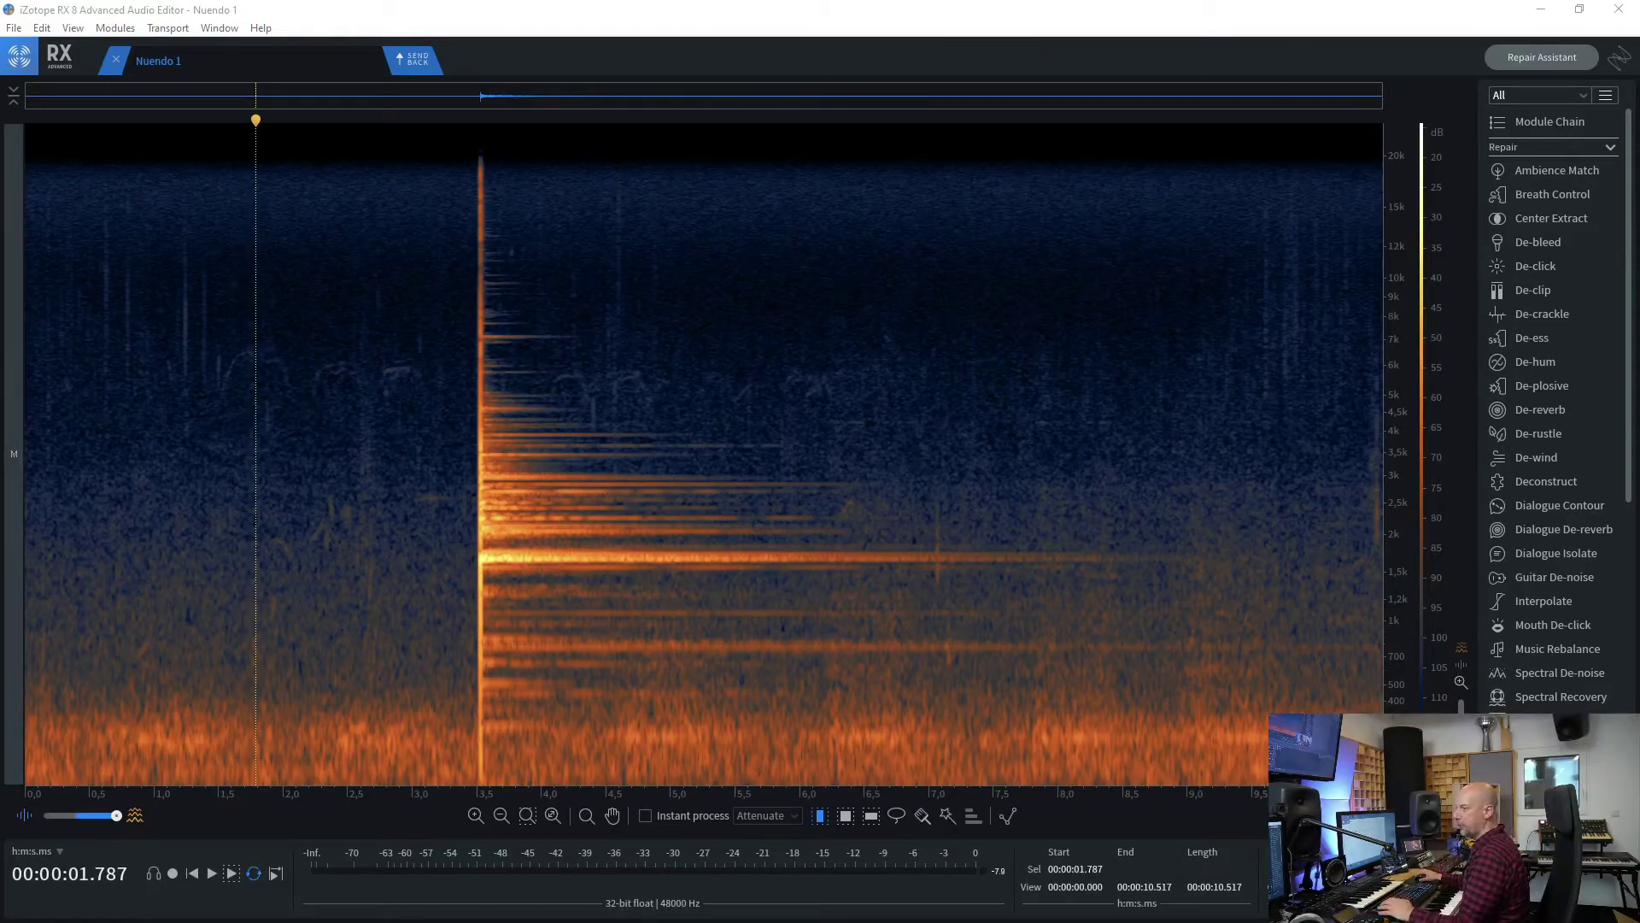
- Listen to the metal hit in the RX 8 Audio Editor, starting about 2.2 seconds into the clip
click(306, 416)
key(space)
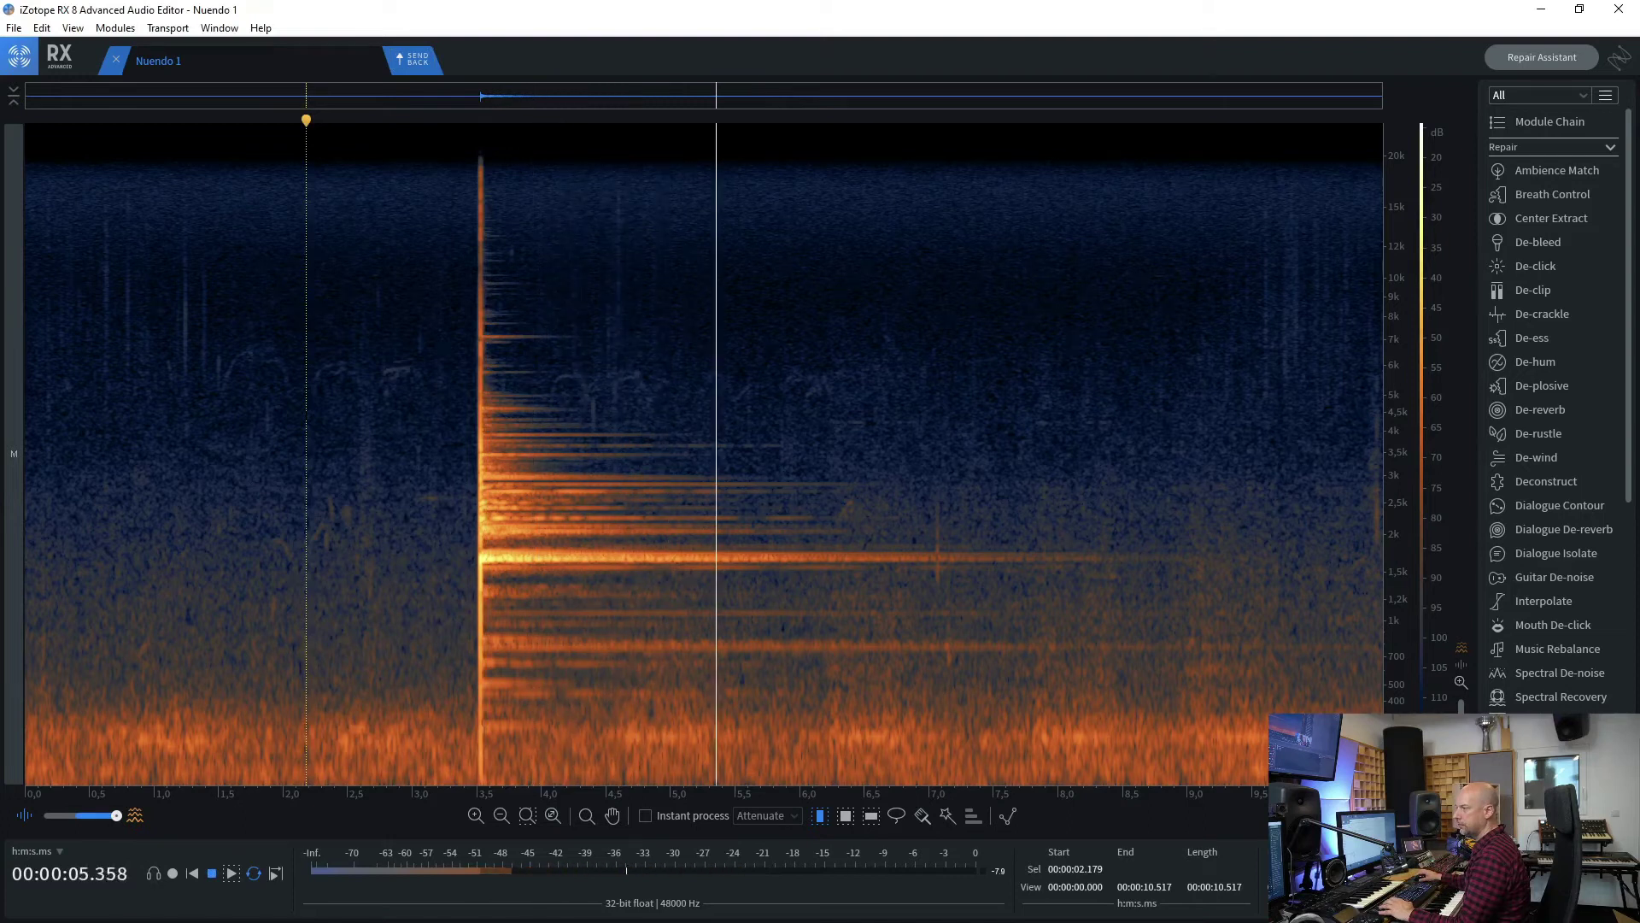
key(space)
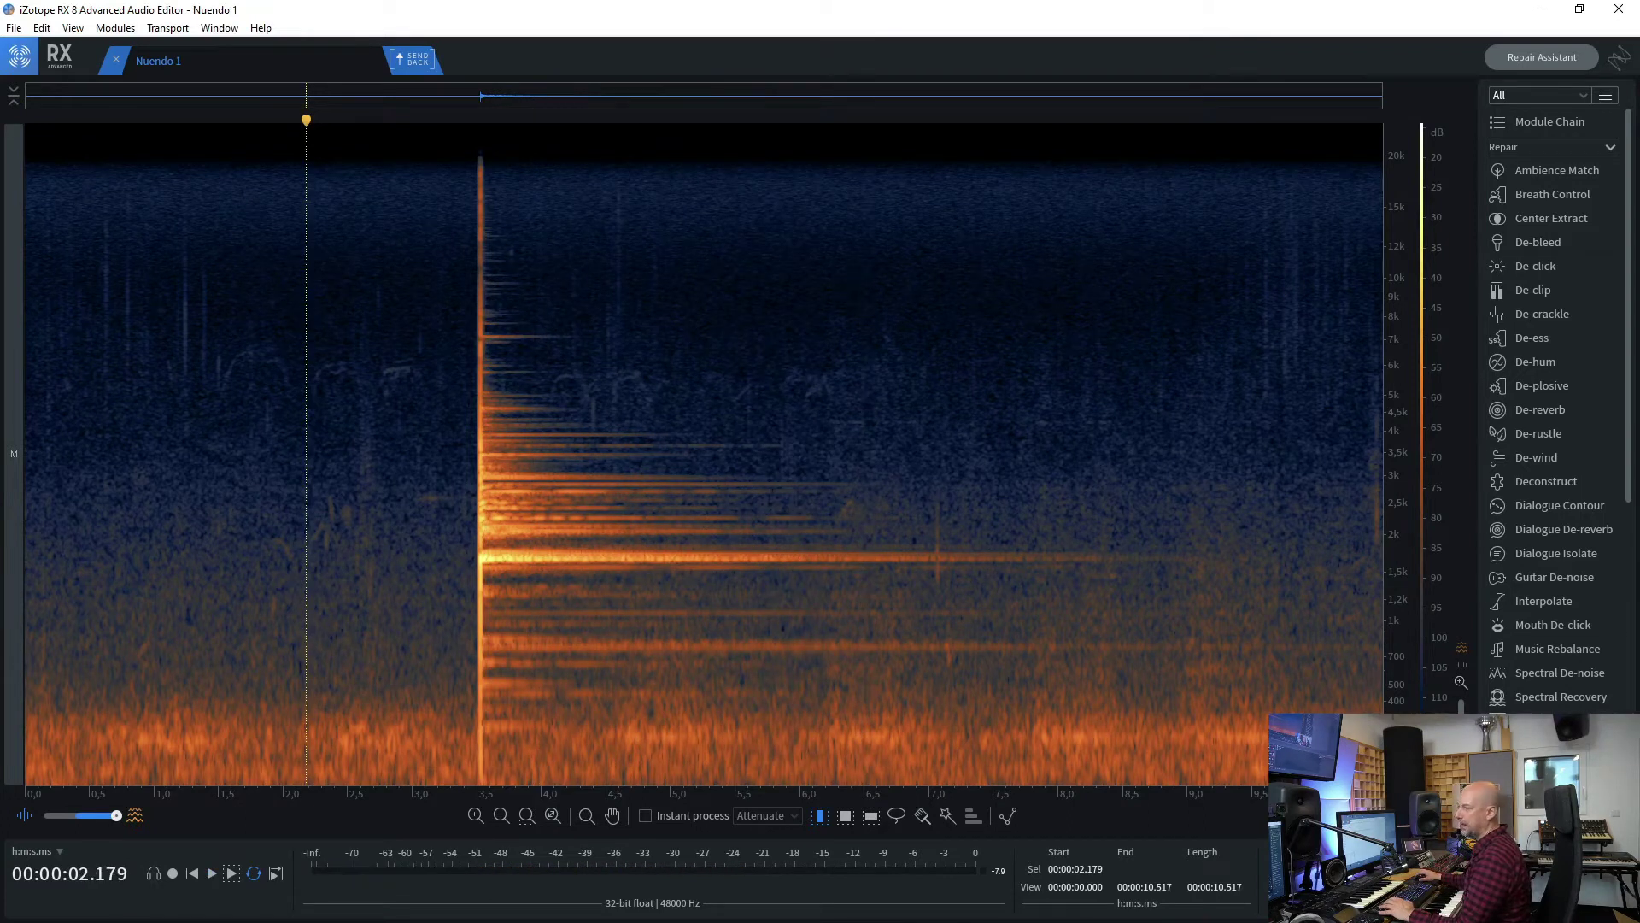
- Learn a Spectral De-noise noise profile from the audio before the hit, from 0 to about 3.45 seconds
drag(470, 442, 4, 442)
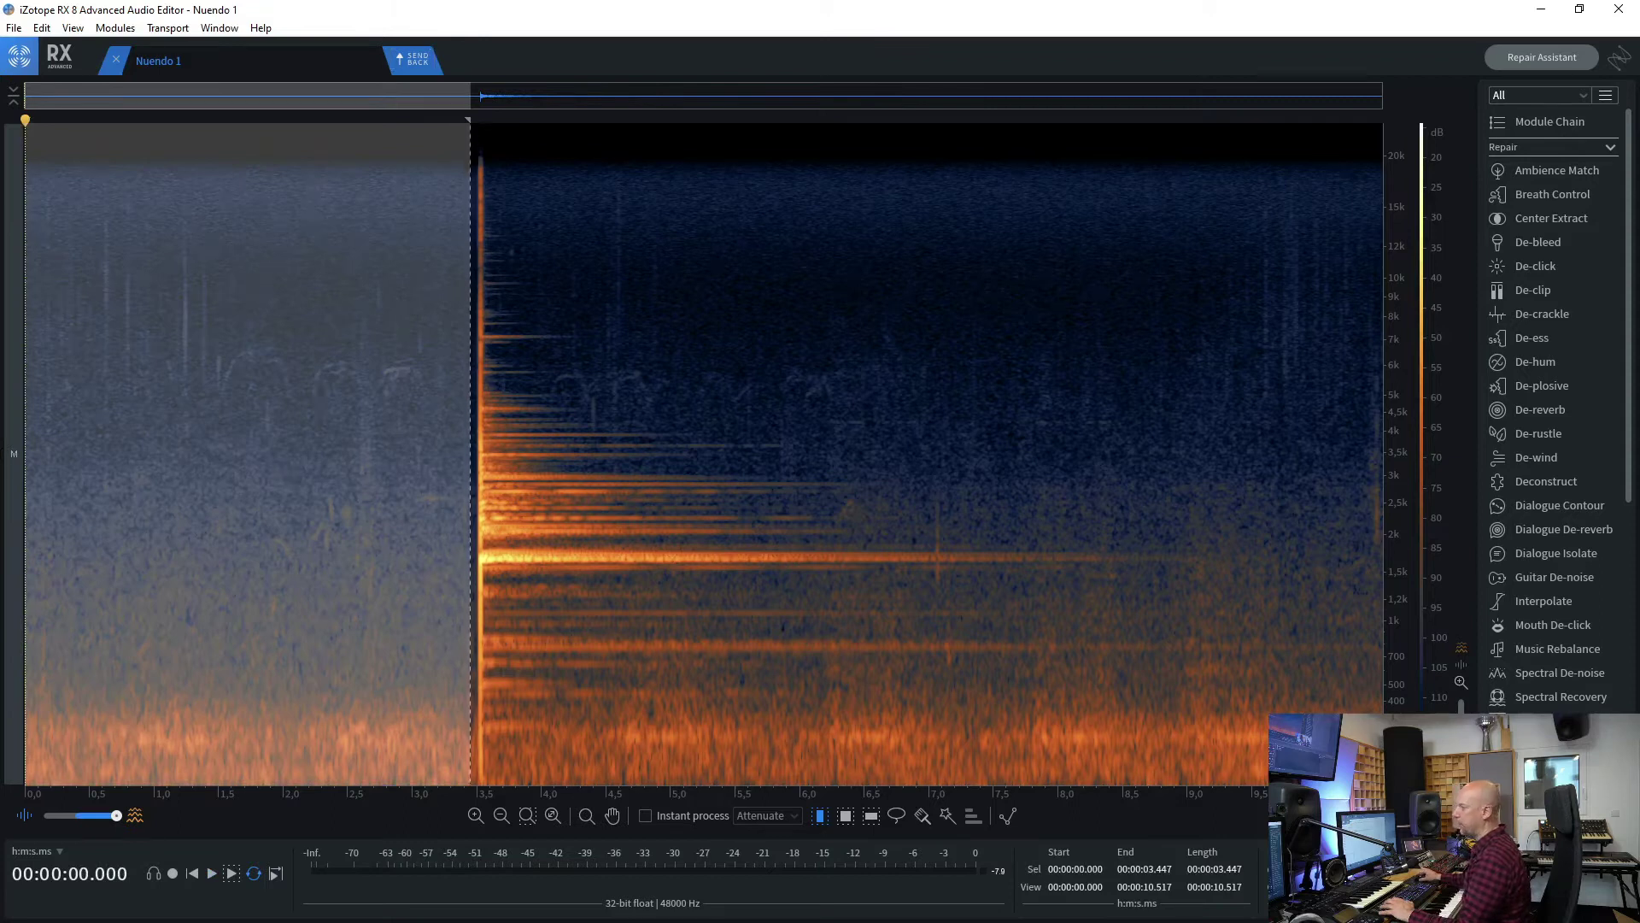
click(1572, 675)
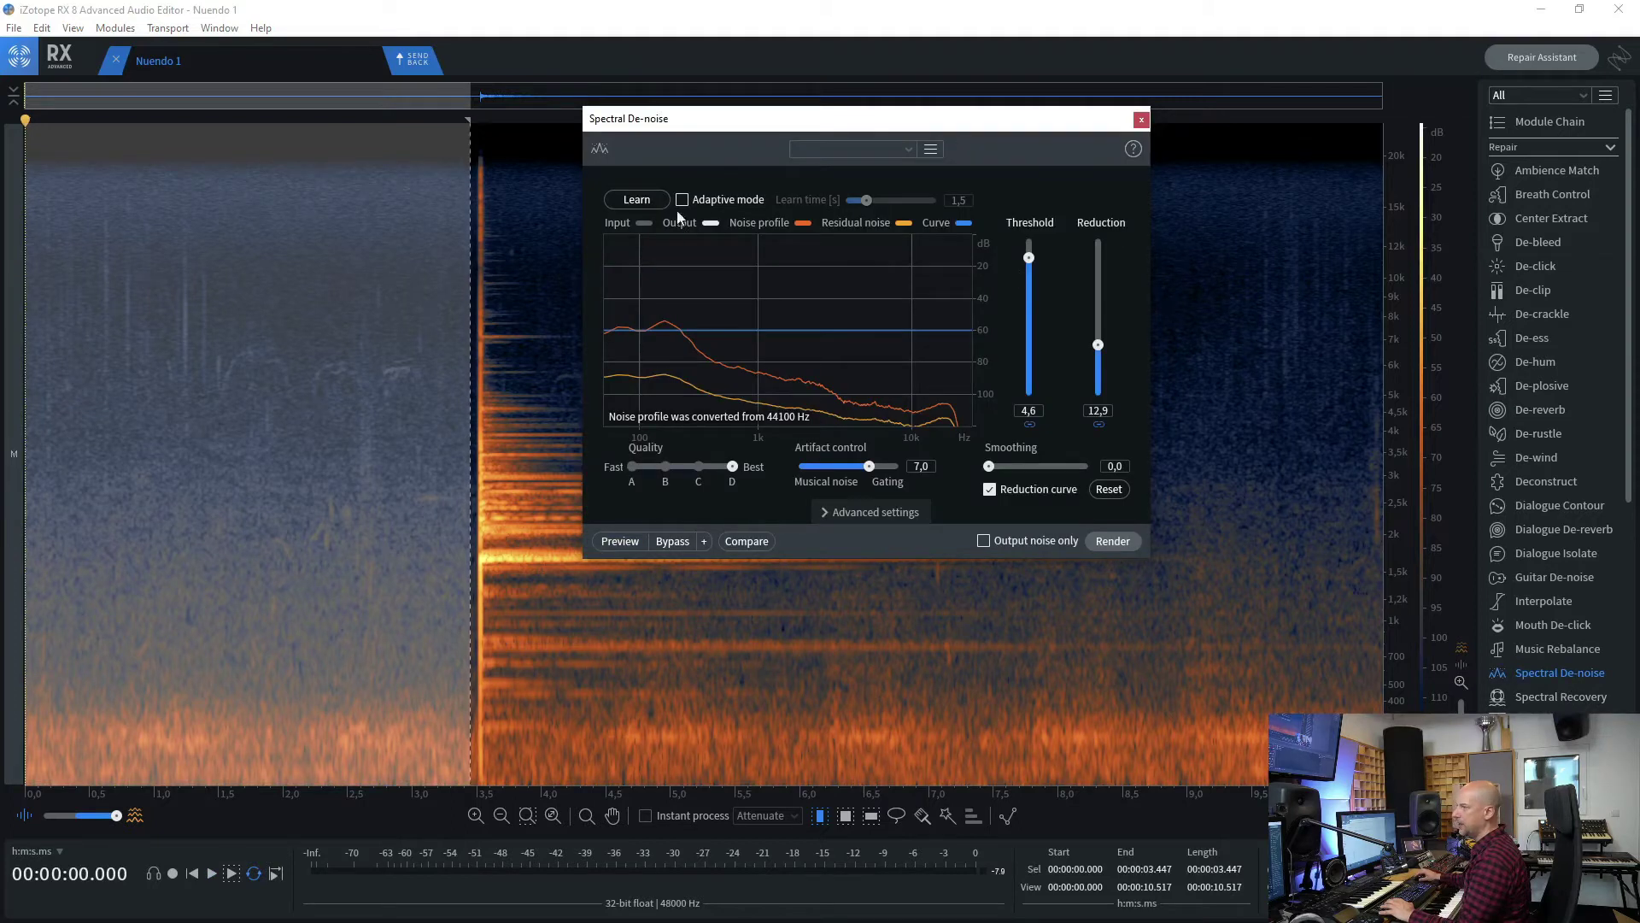
click(651, 199)
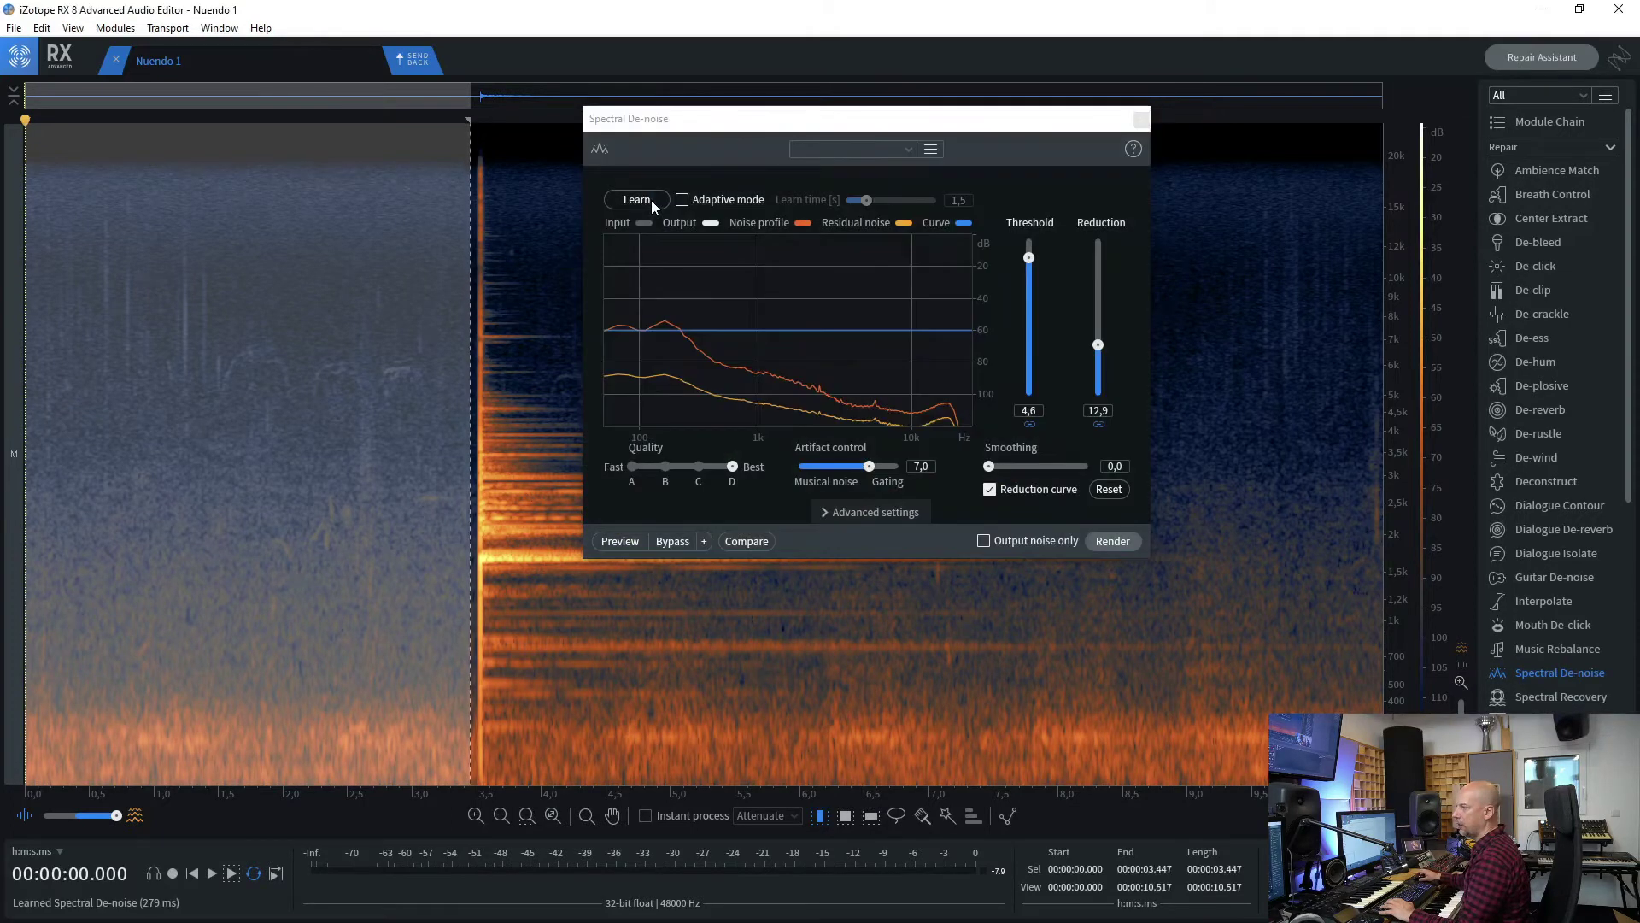
- Select the whole clip and compare the original audio with the Spectral De-noise setting during preview playback
key(ctrl+a)
click(755, 543)
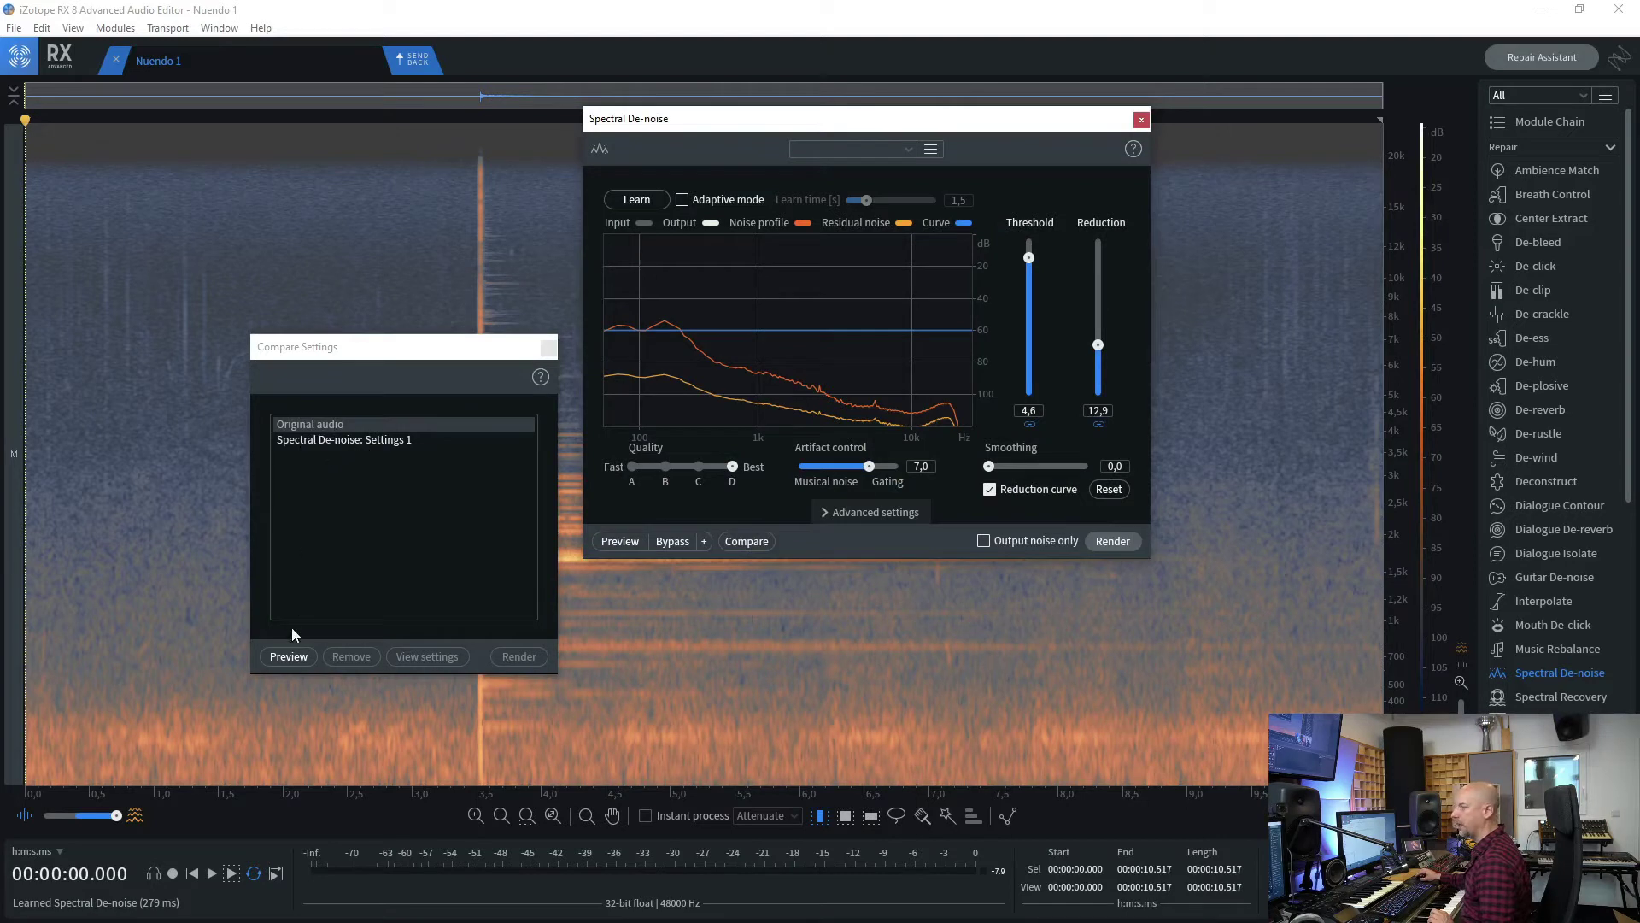
click(288, 656)
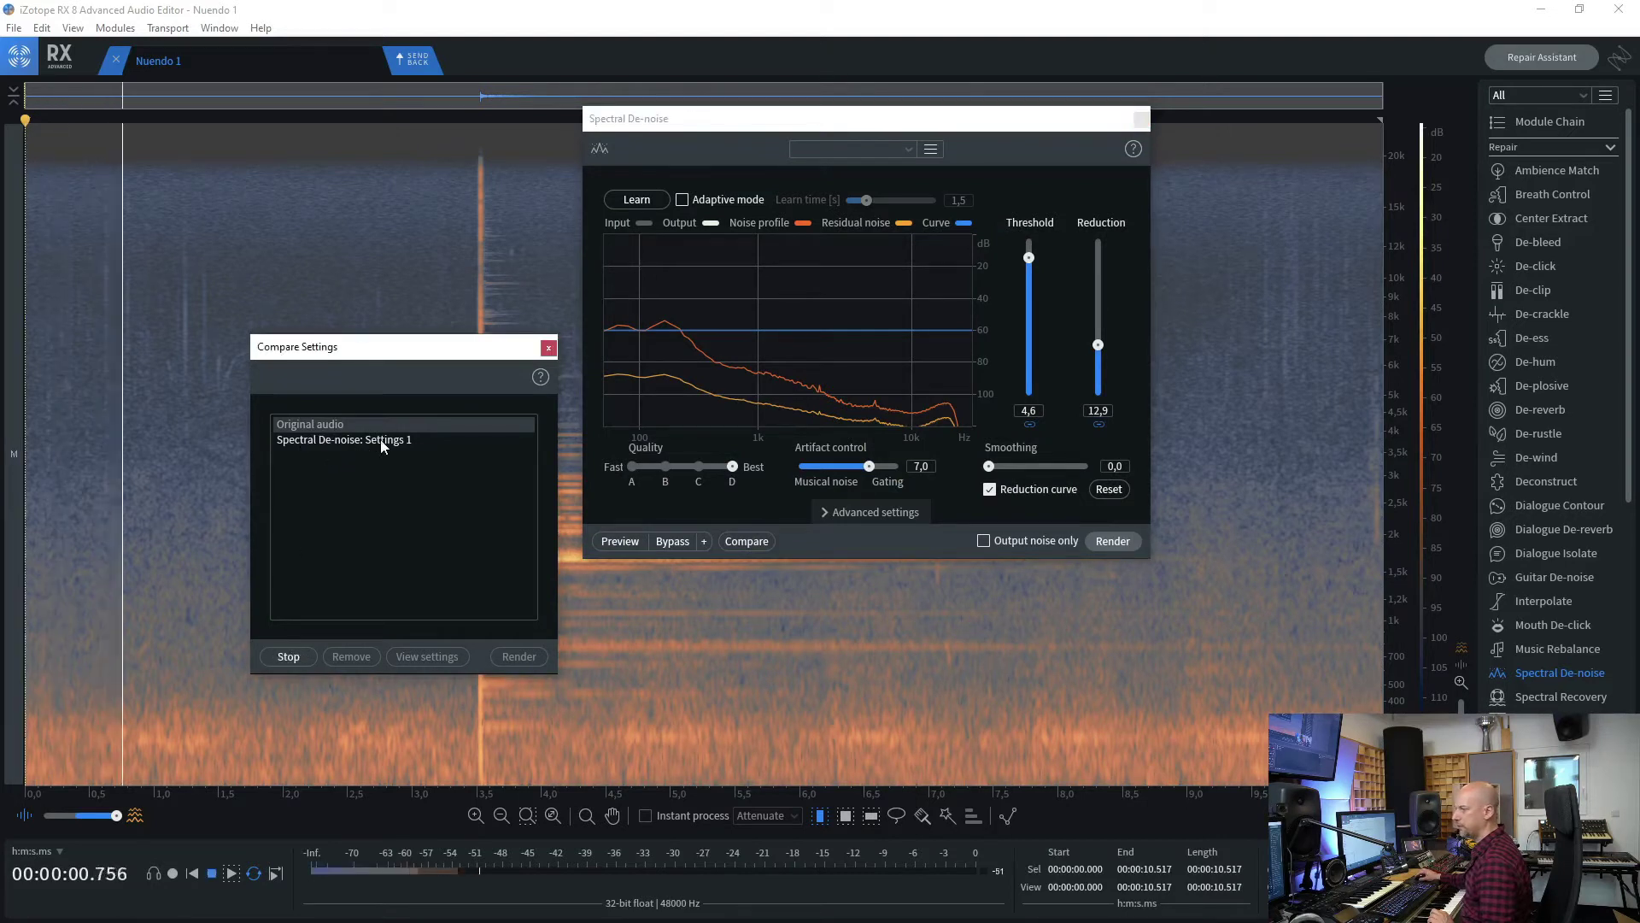
click(381, 439)
click(361, 425)
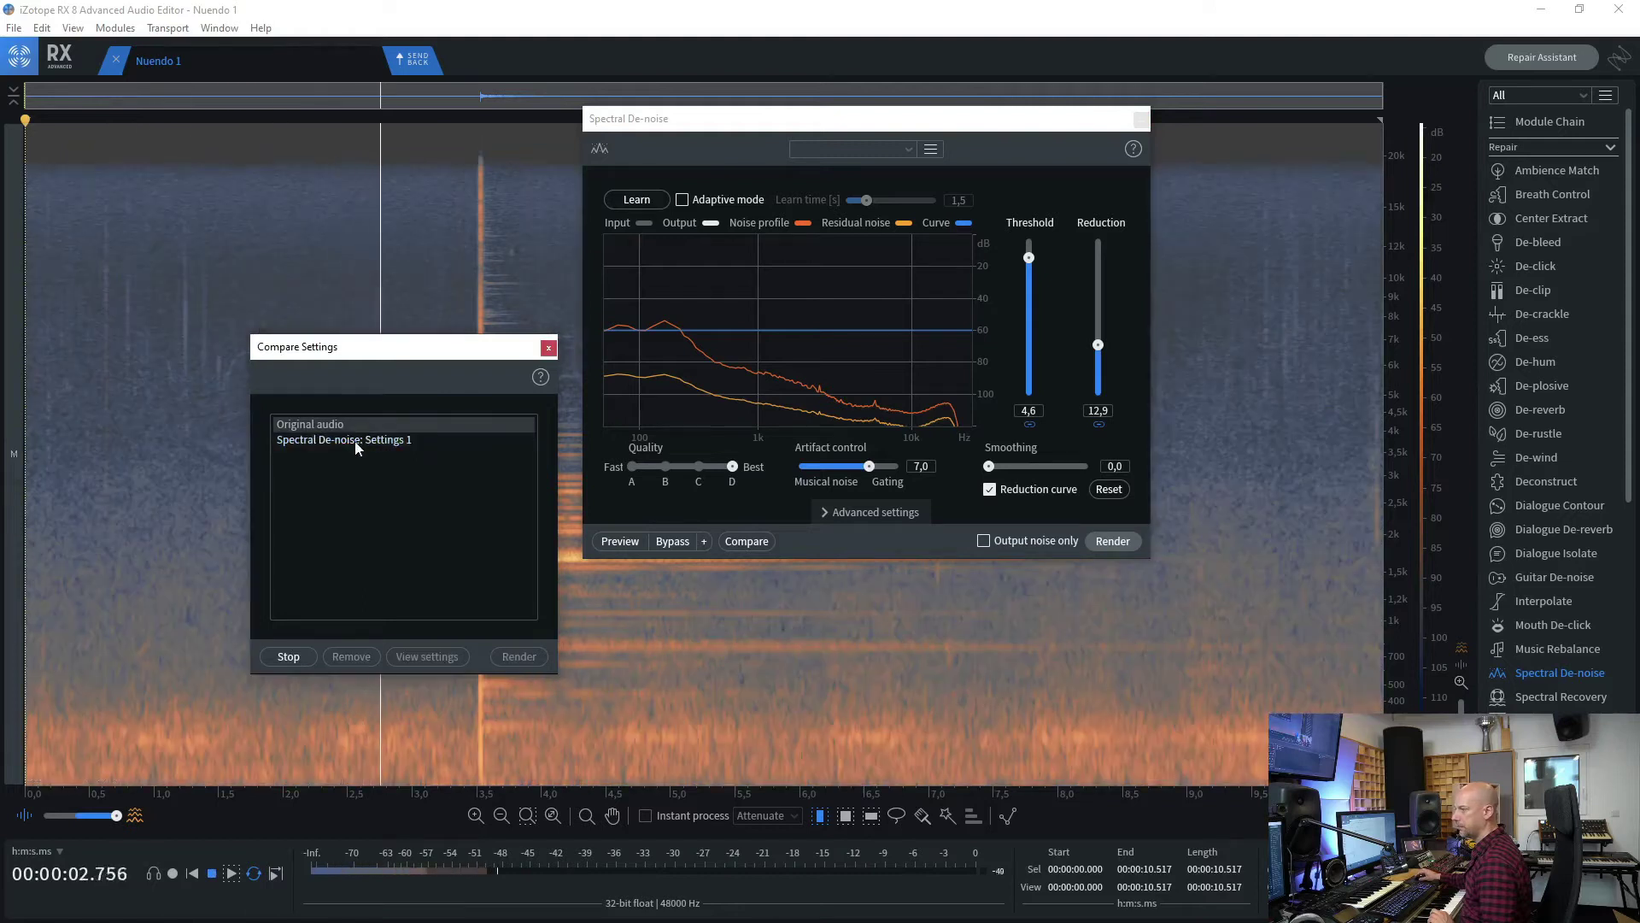
click(357, 440)
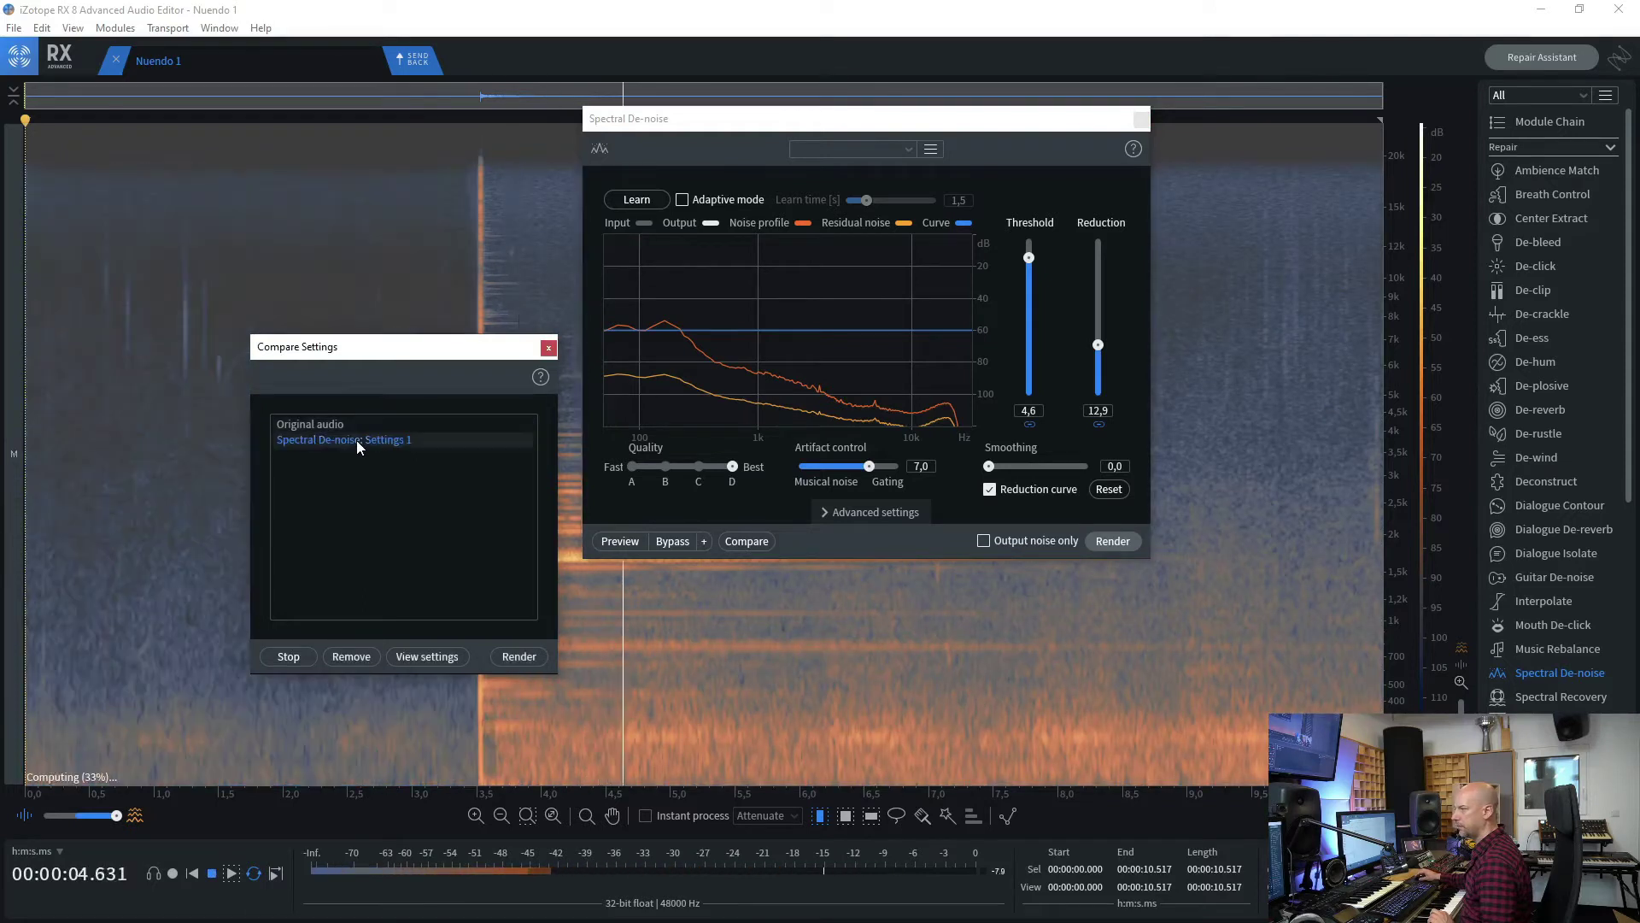
- Compare the original audio with Spectral De-noise Settings 1 once more and render the de-noise on the whole clip
click(361, 422)
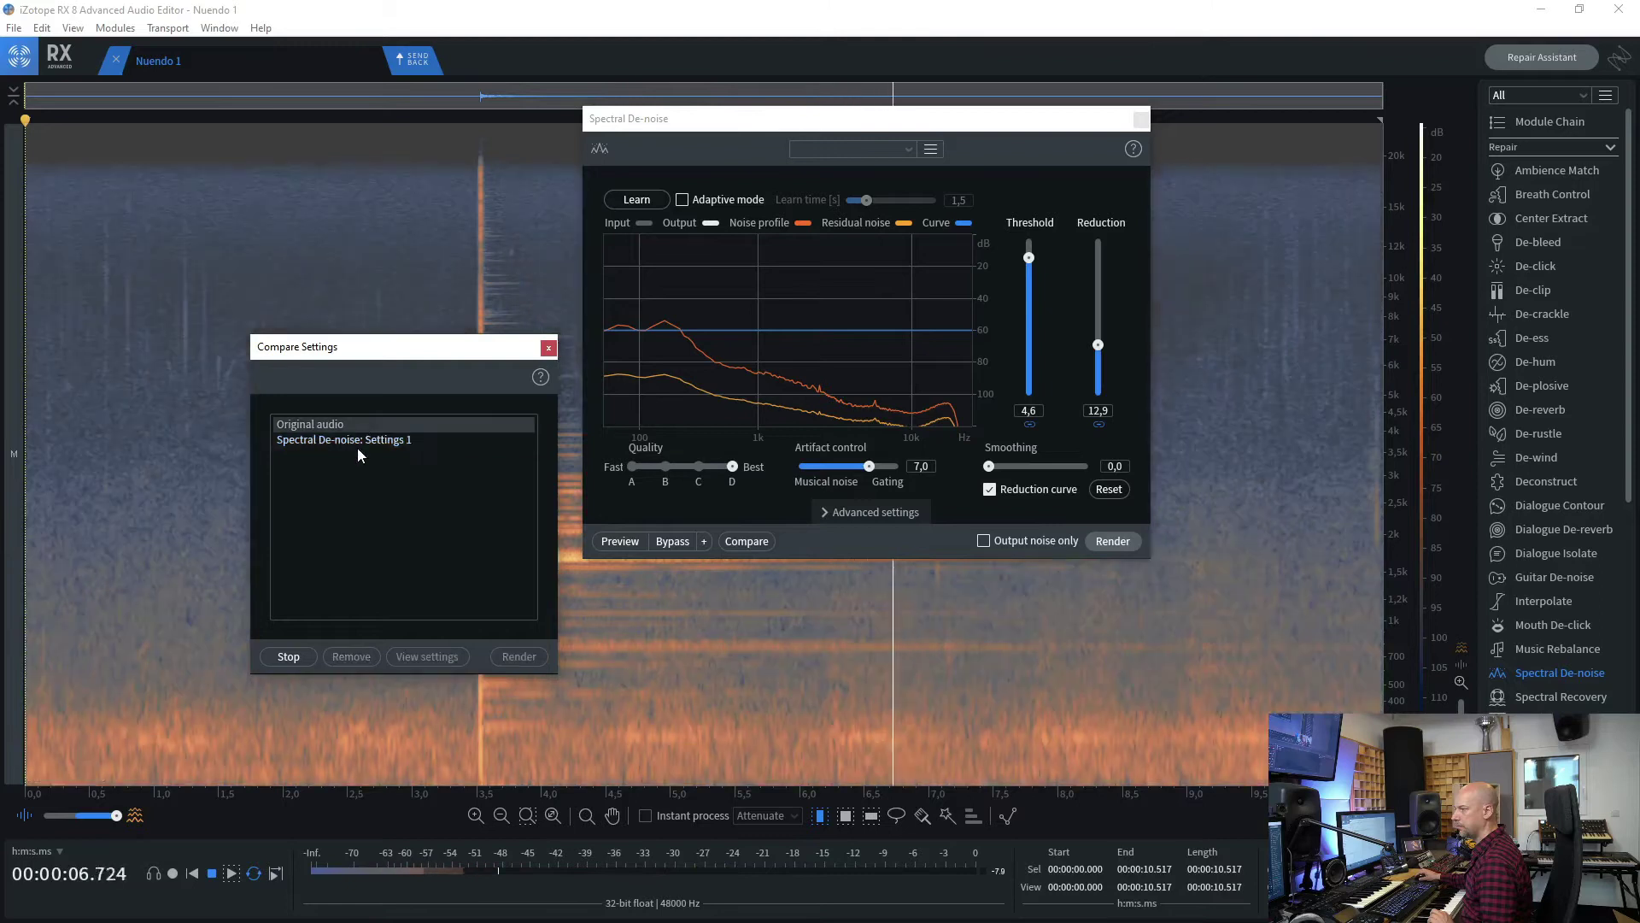
click(364, 439)
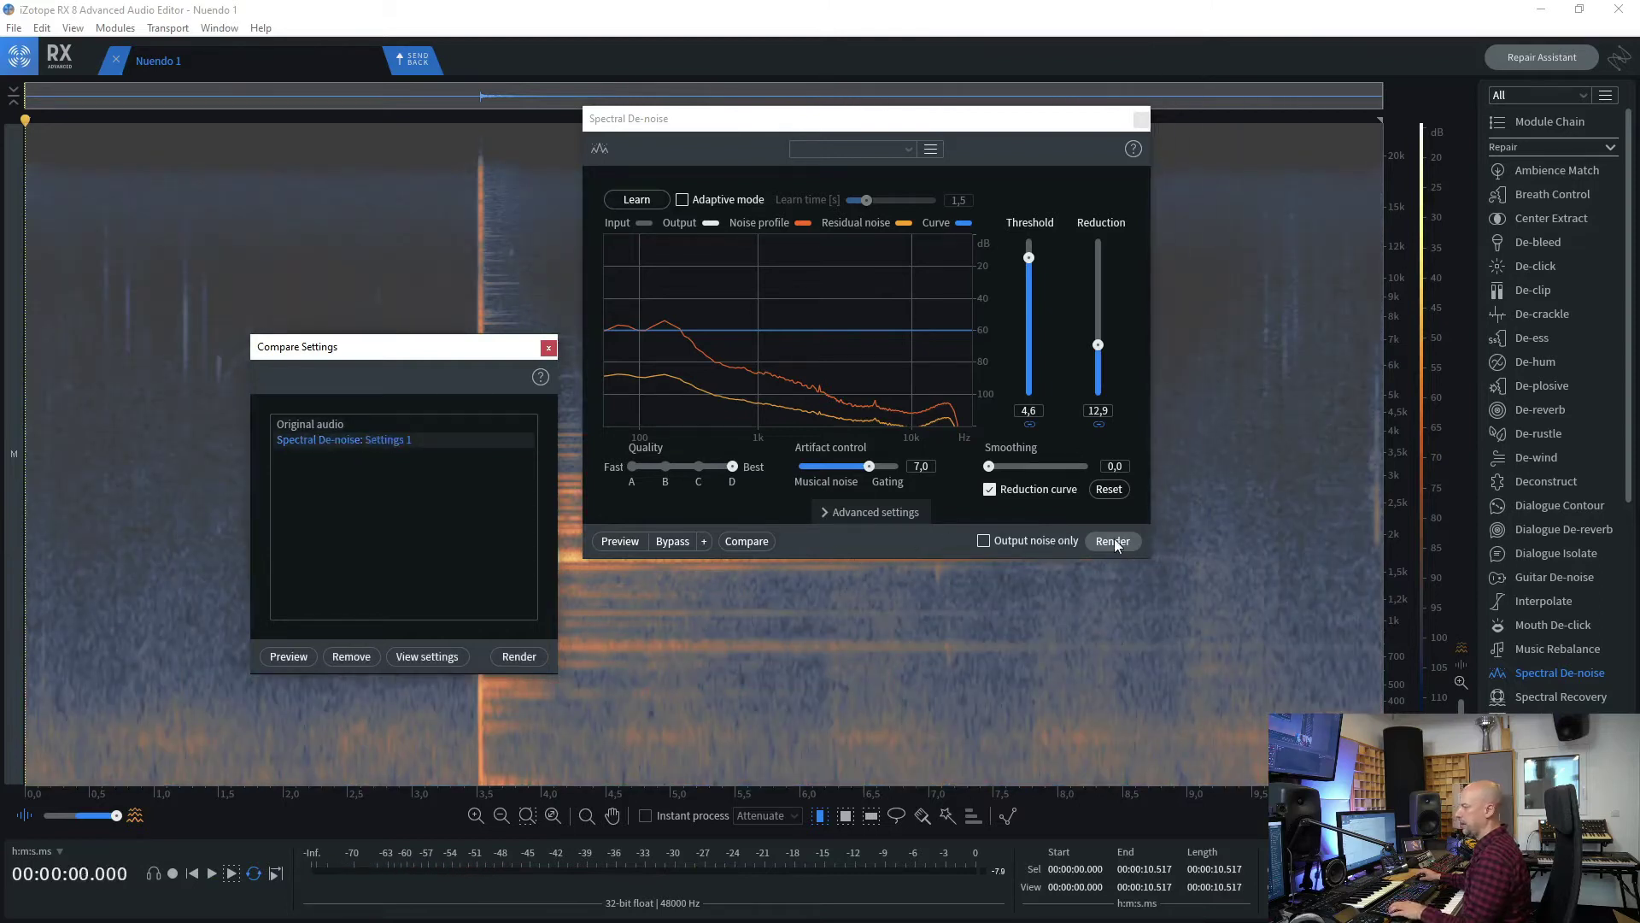
click(517, 657)
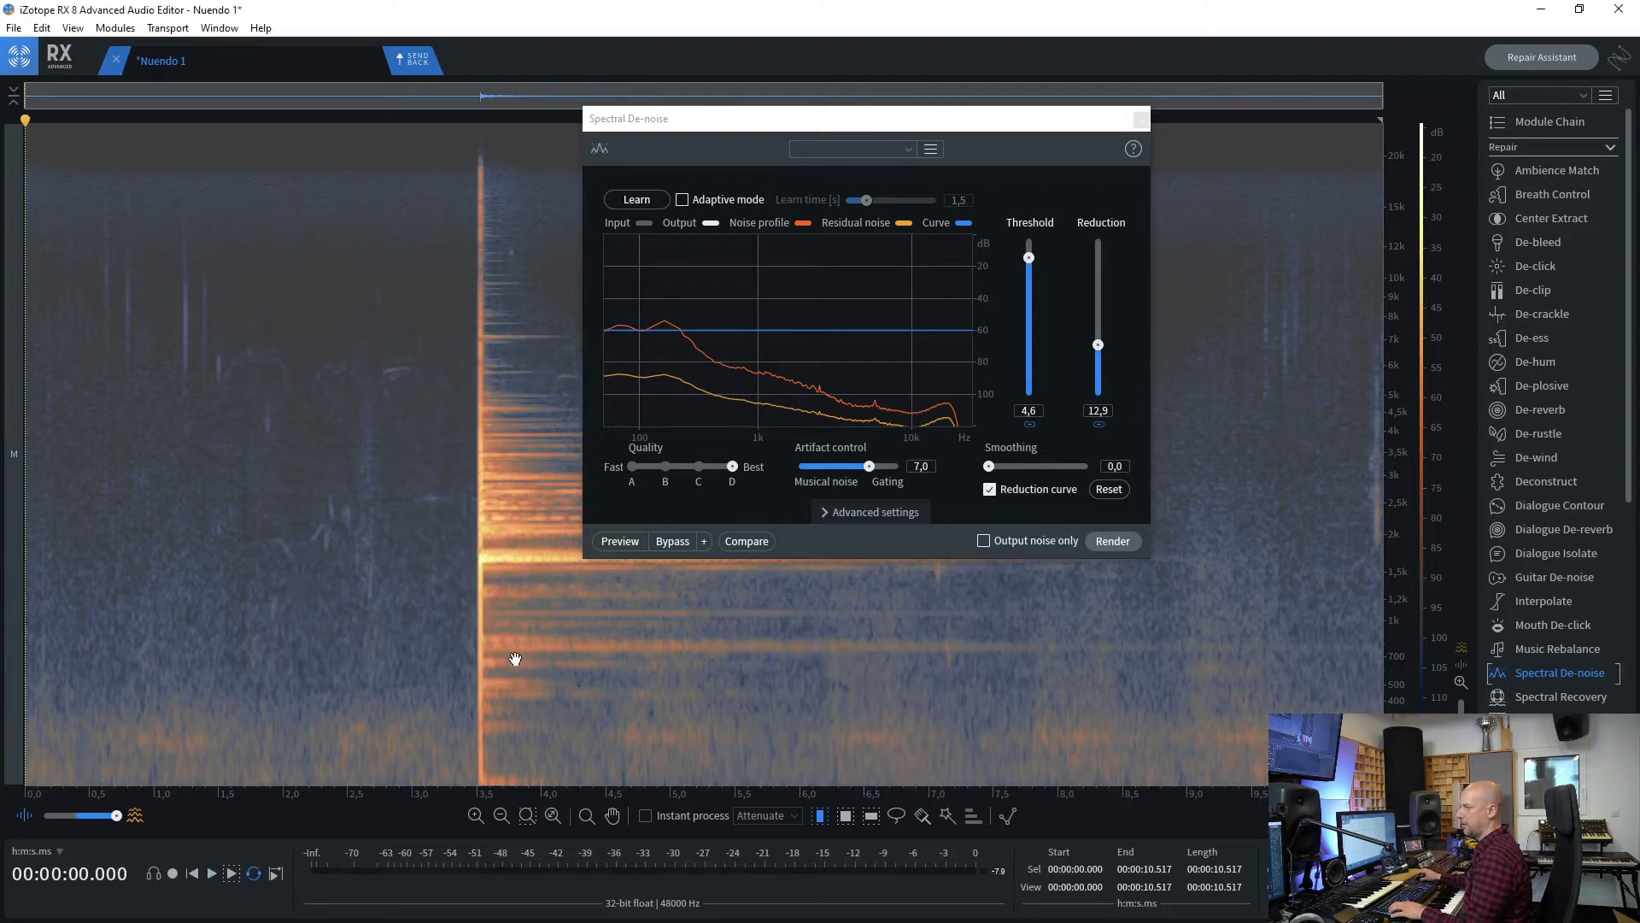
- Send the de-noised audio back to Nuendo and commit the RX 8 Connect process on the Metal clip
click(411, 62)
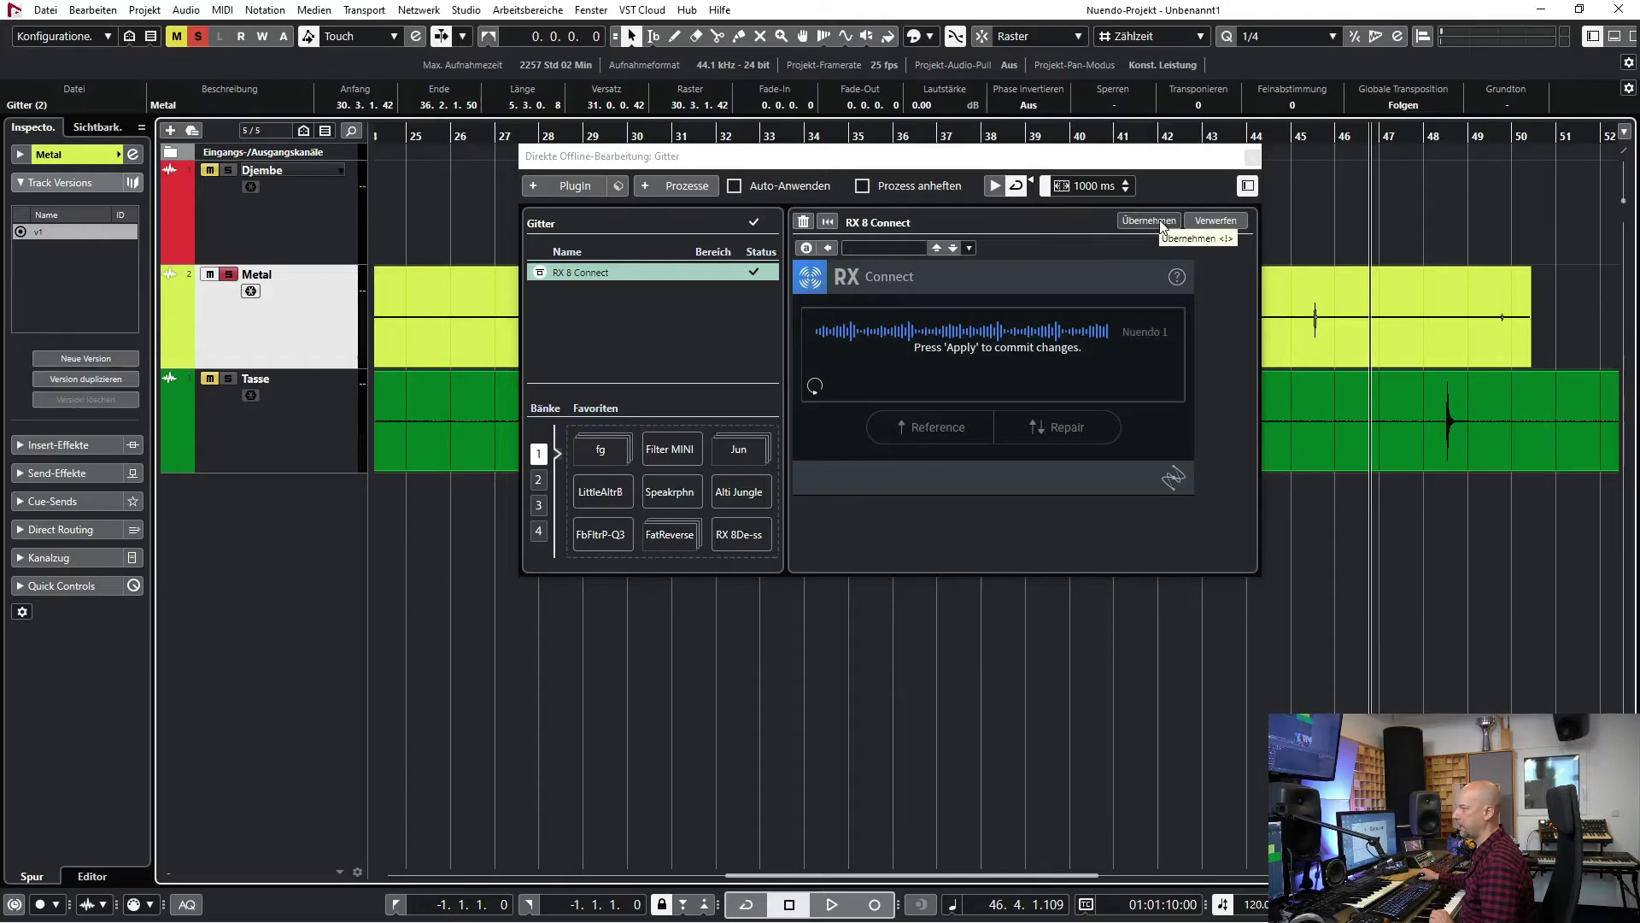
click(1161, 222)
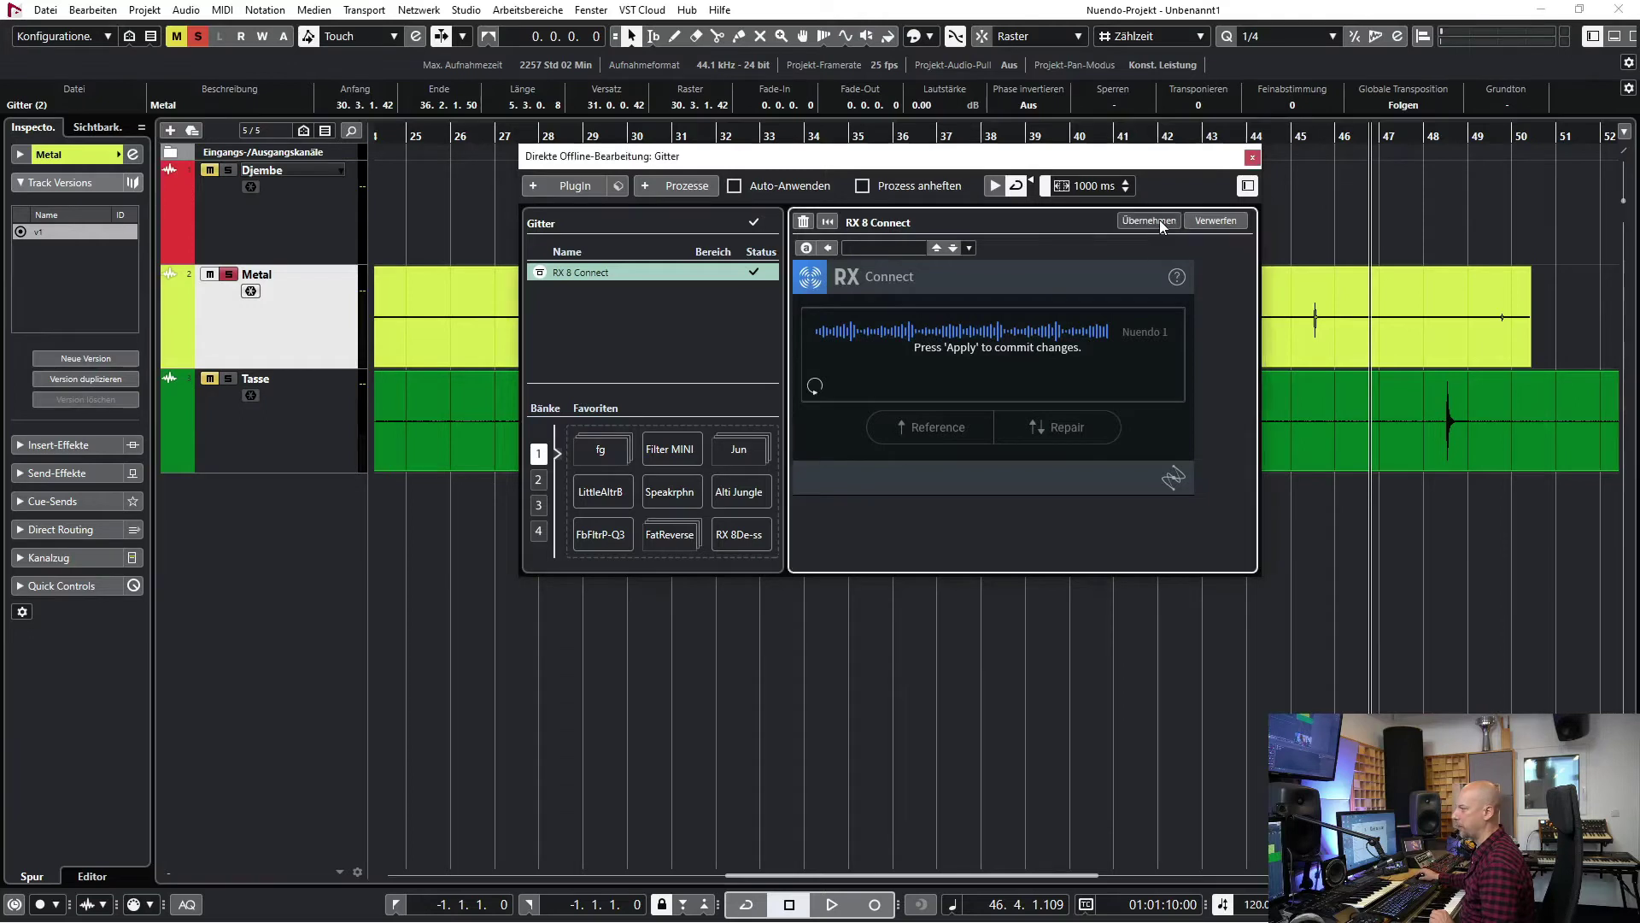
click(1251, 157)
- Make the direct offline processing permanent on the isolated Metal clip and deselect it
click(825, 327)
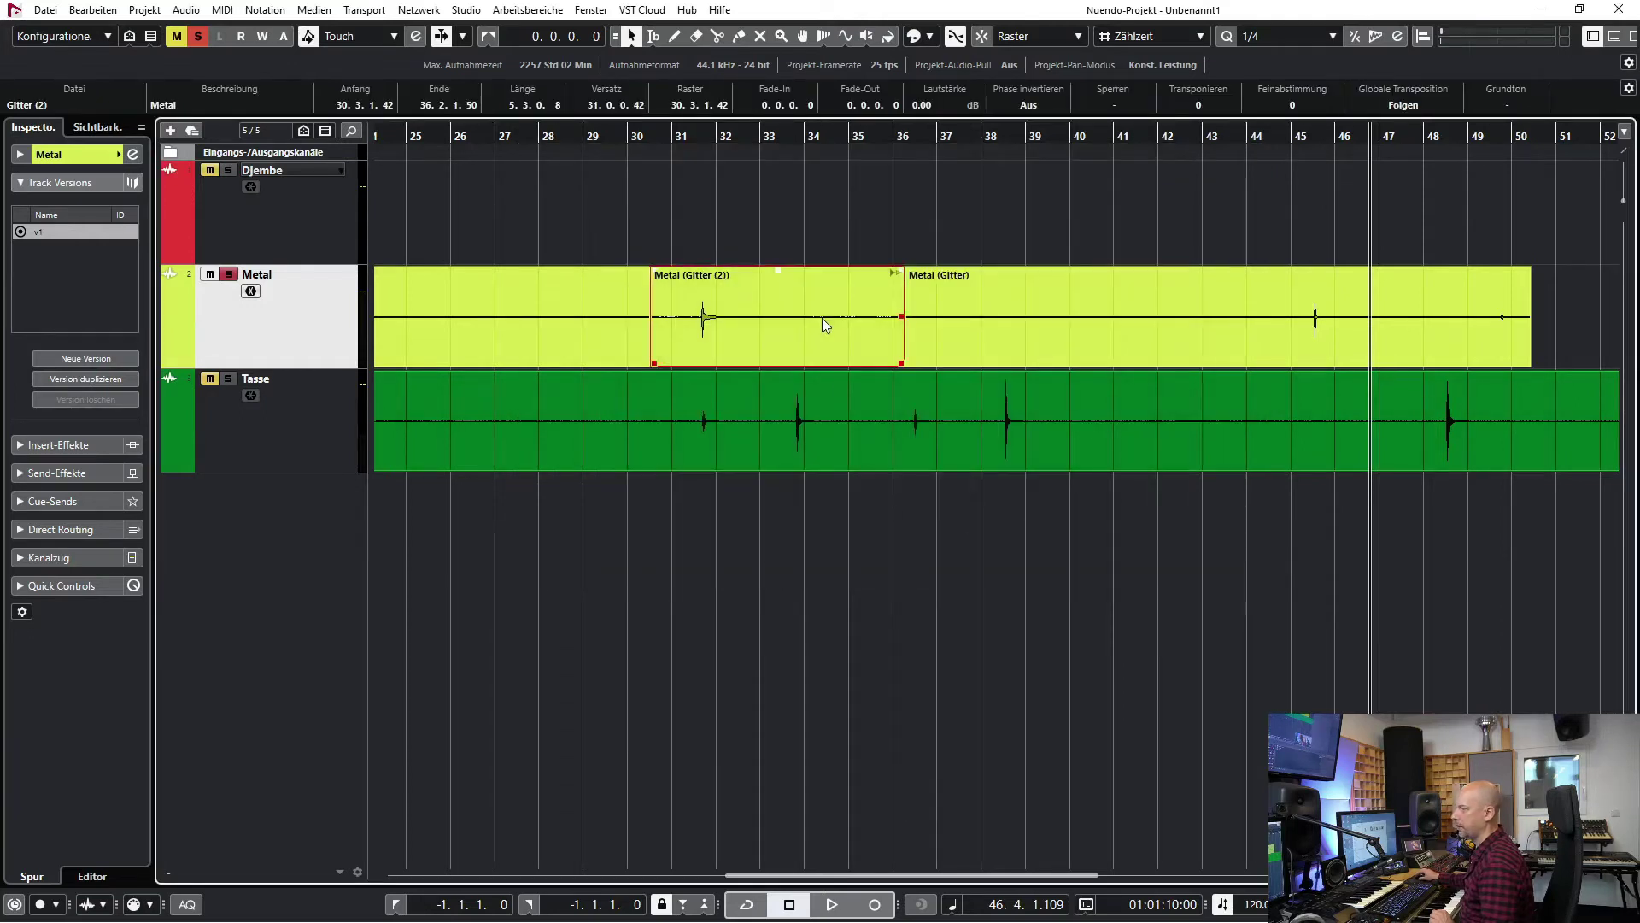
click(180, 10)
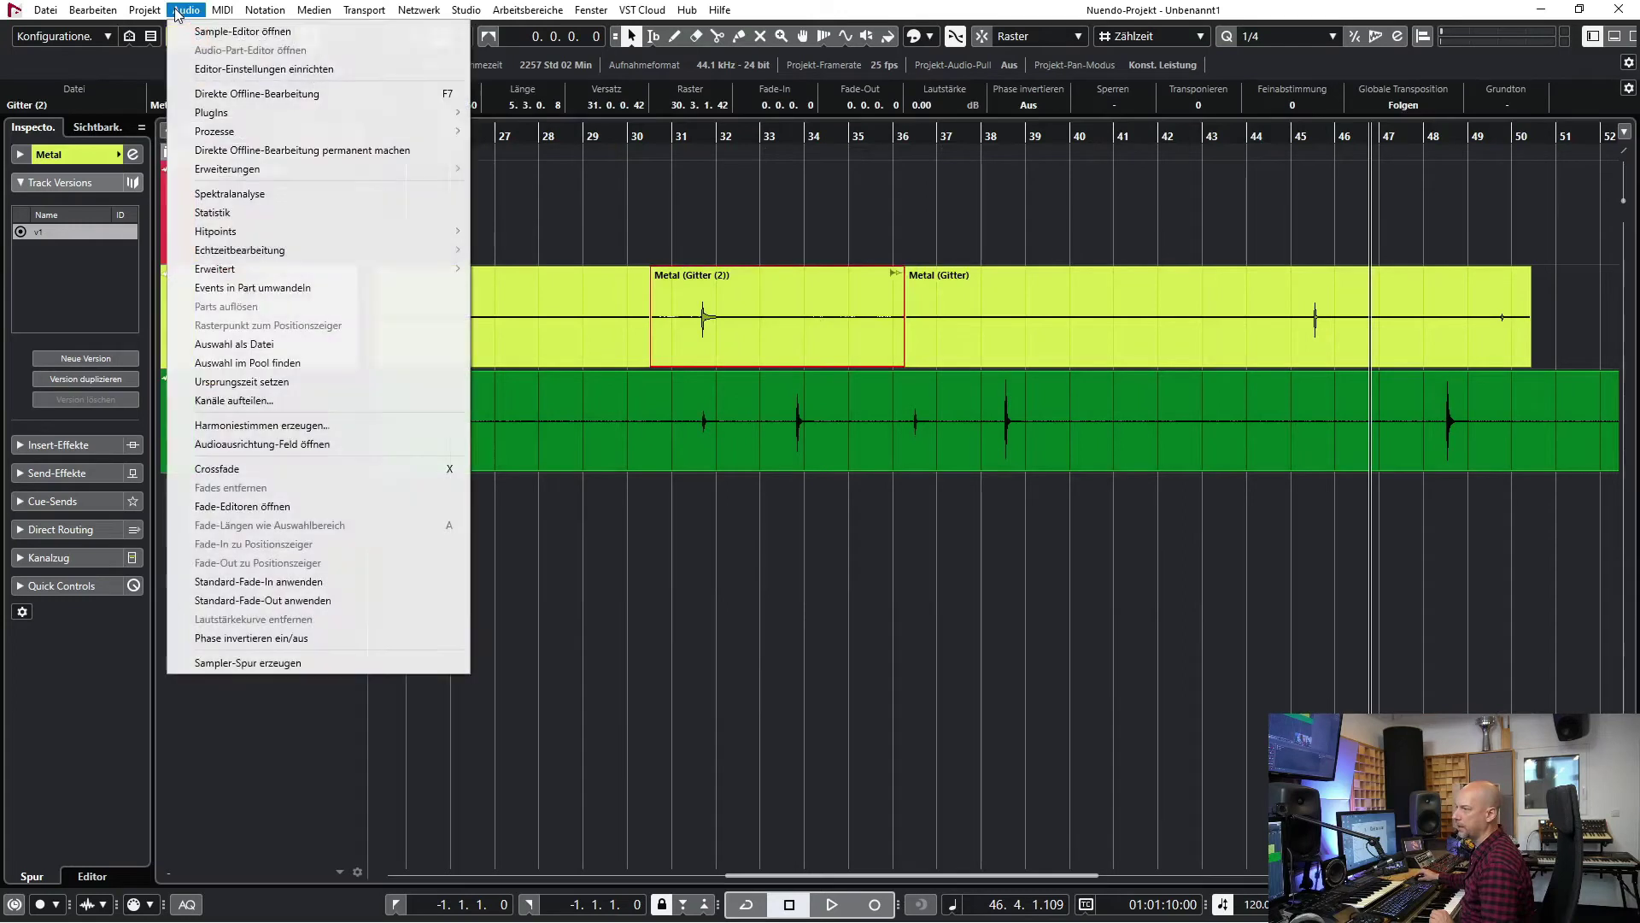
click(233, 152)
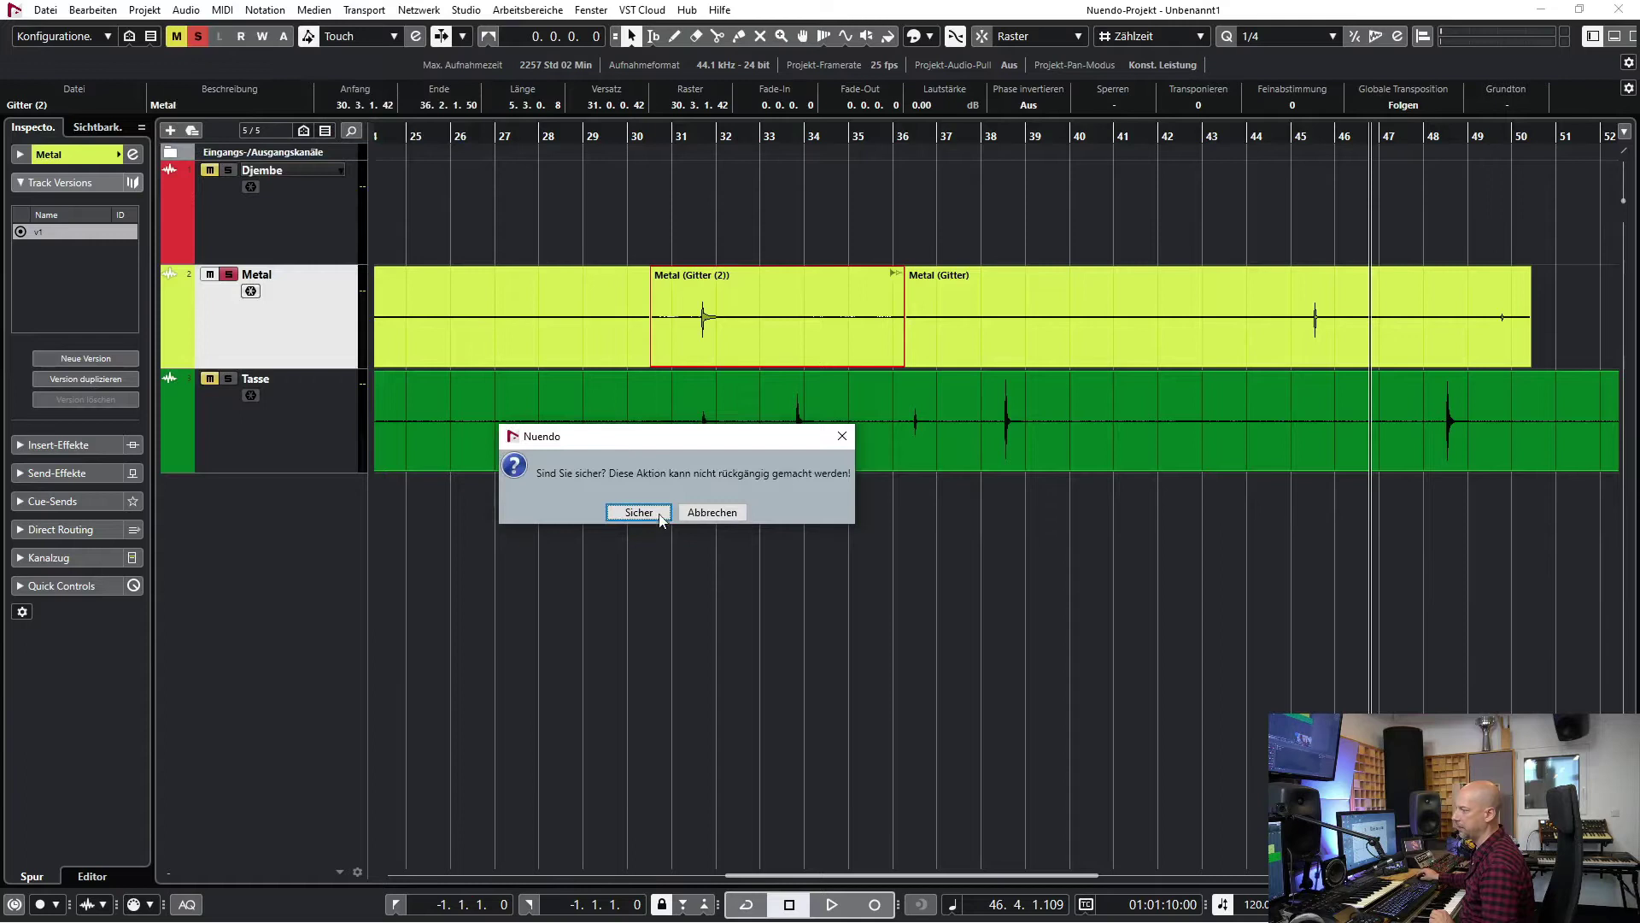
click(660, 516)
click(741, 246)
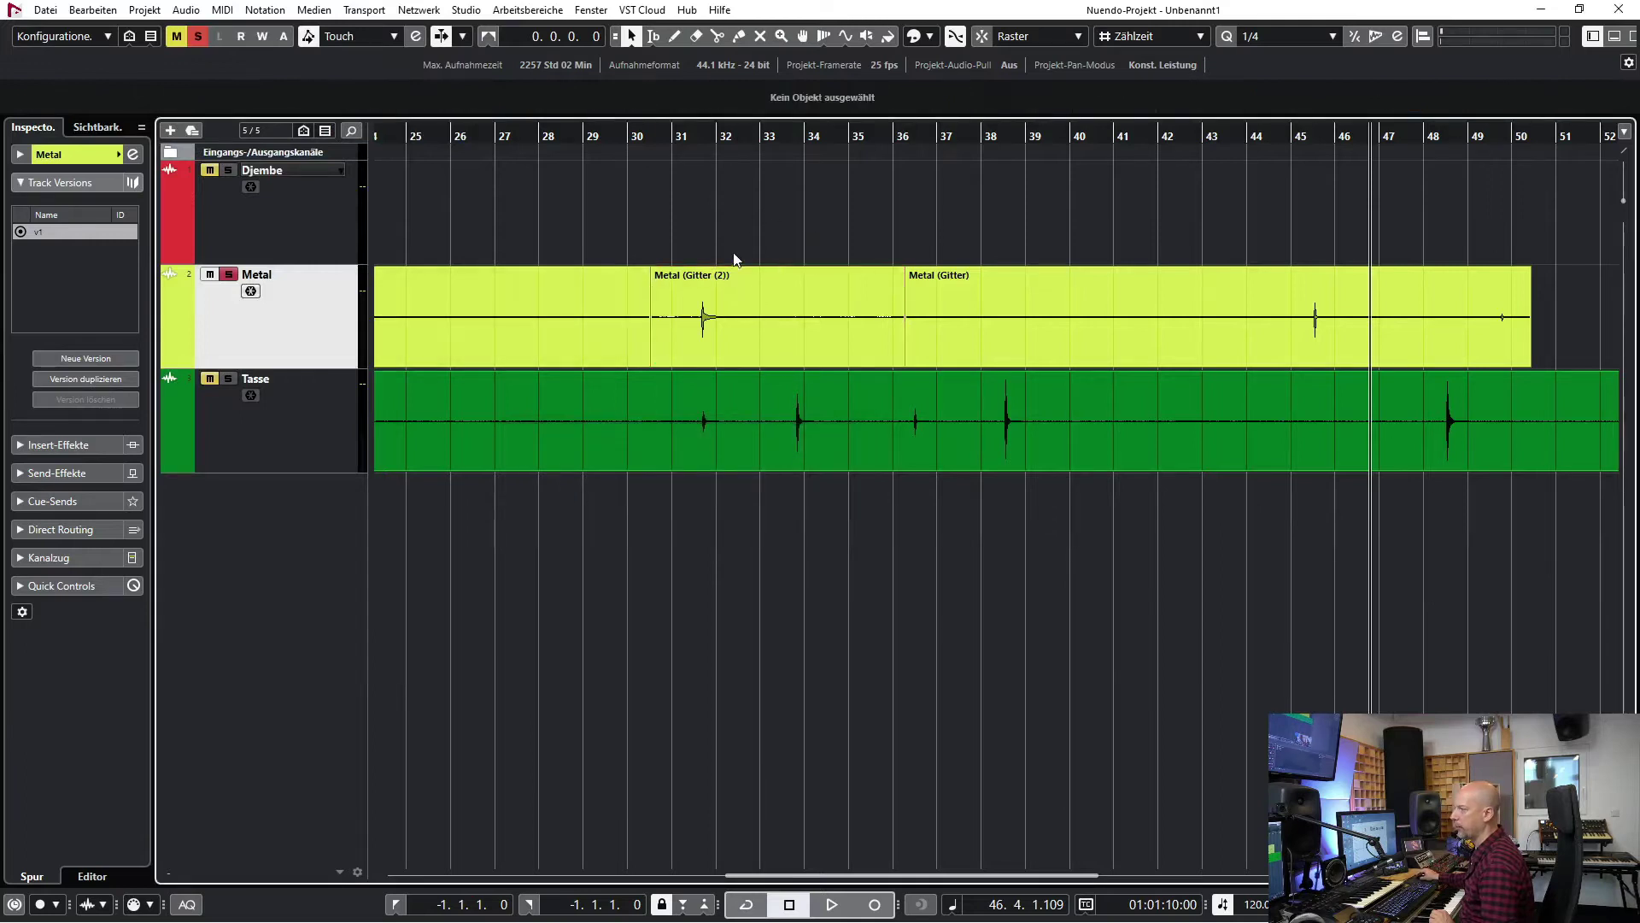
- Place the project cursor just before the de-noised metal hit in bar 31
click(741, 281)
click(688, 139)
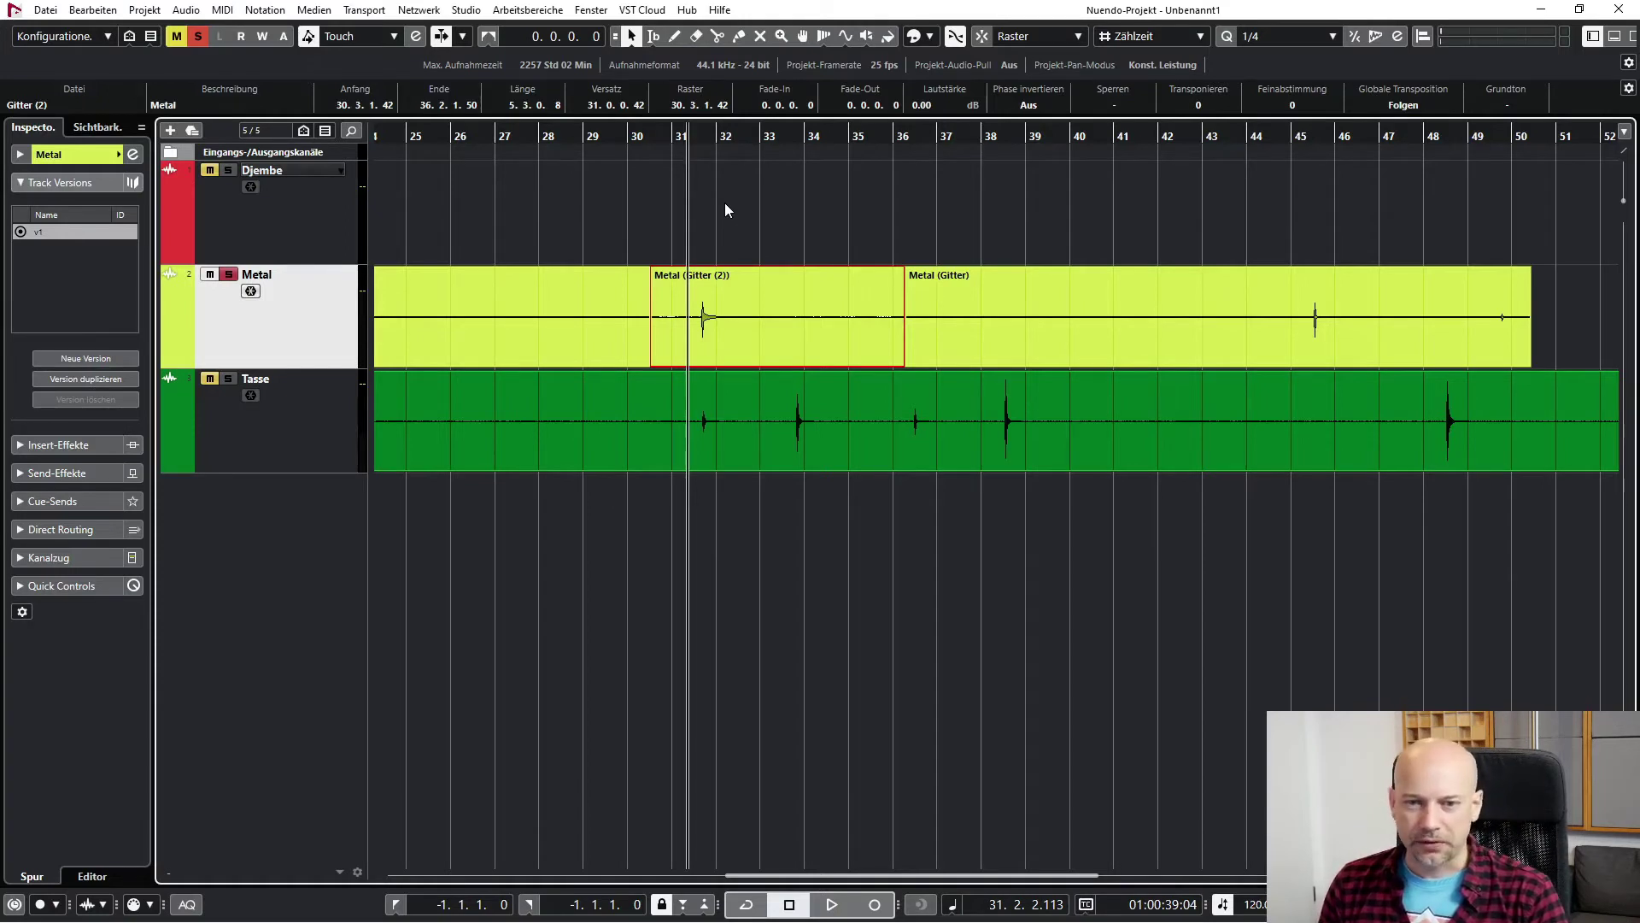
mouse_move(756, 295)
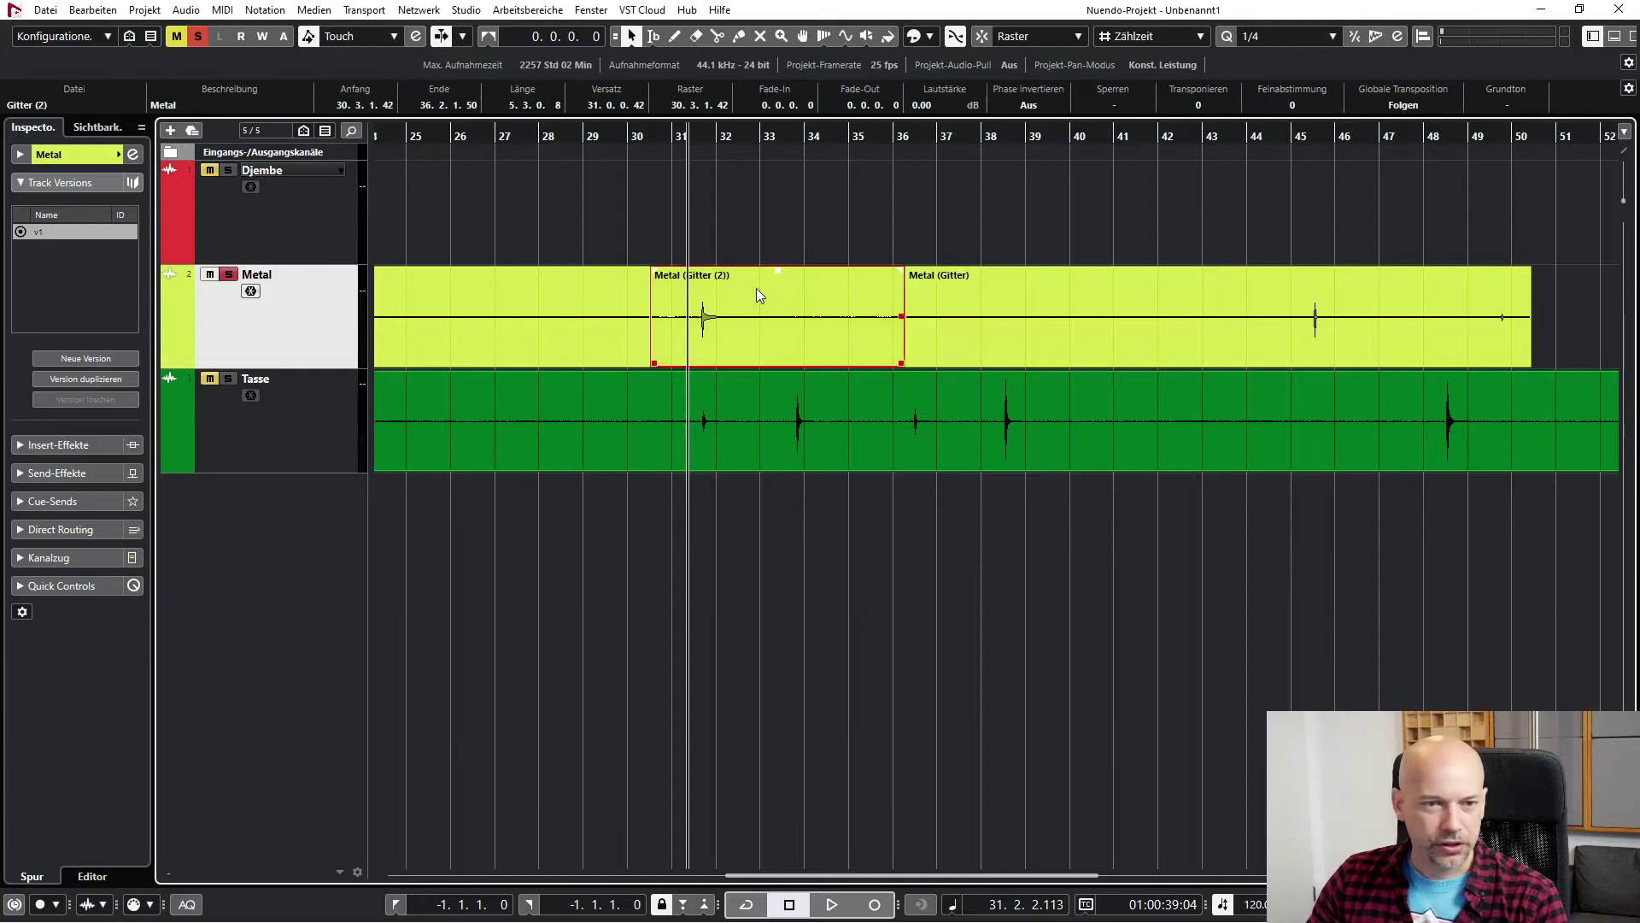
click(794, 222)
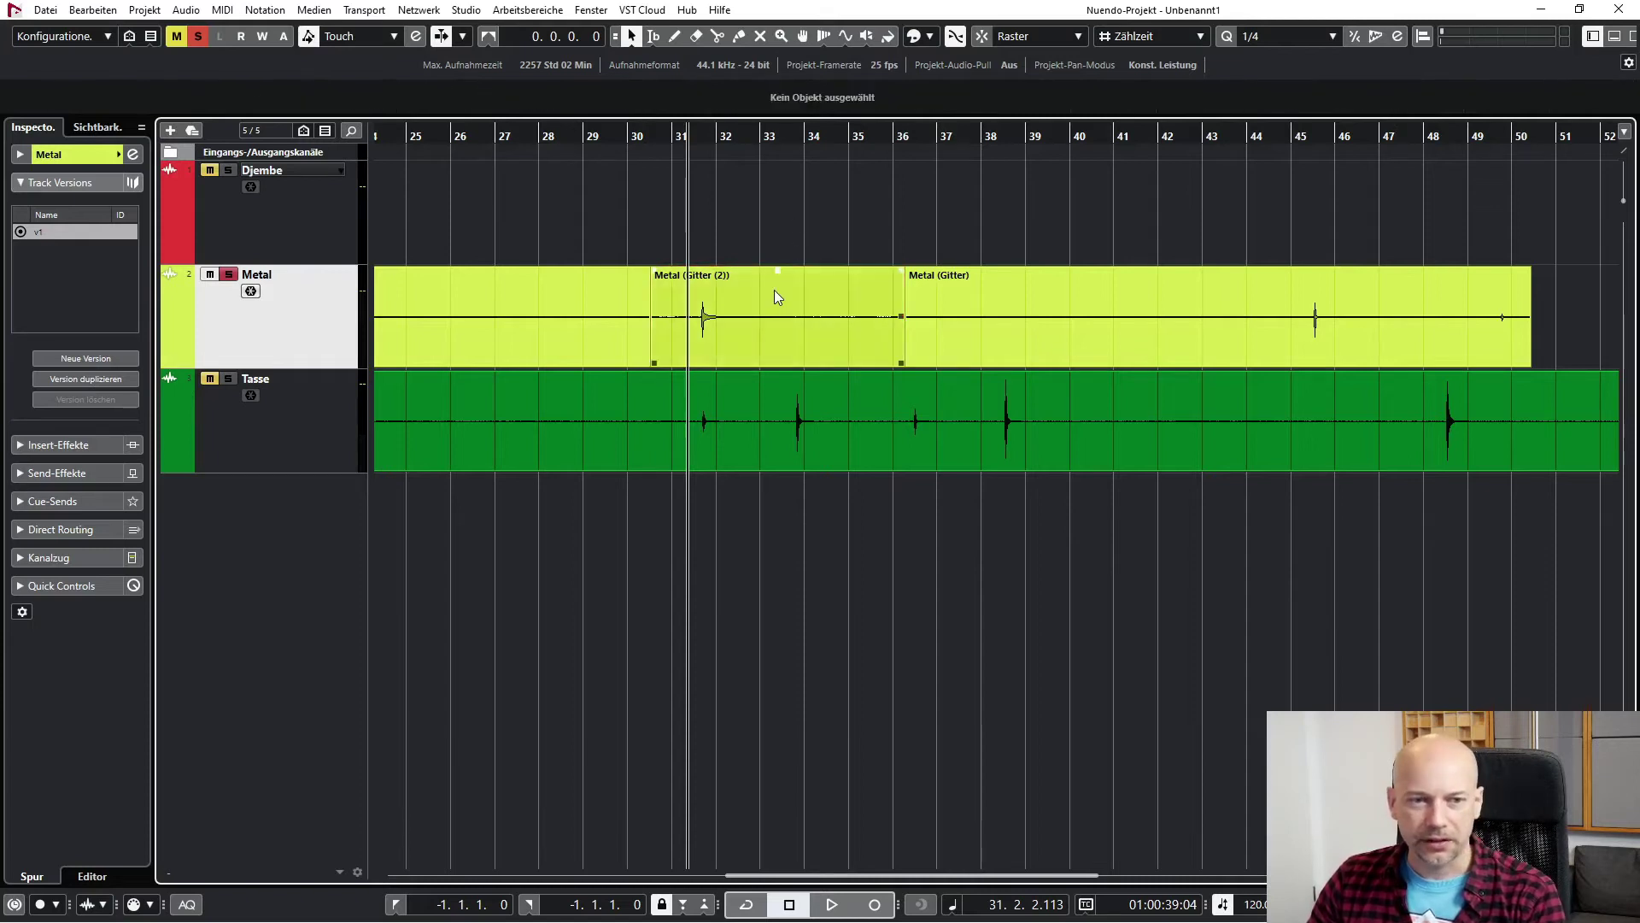
- Delete the Metal clips before and after the isolated hit and move the remaining clip to start at about 0.1.1.89
key(g)
key(g)
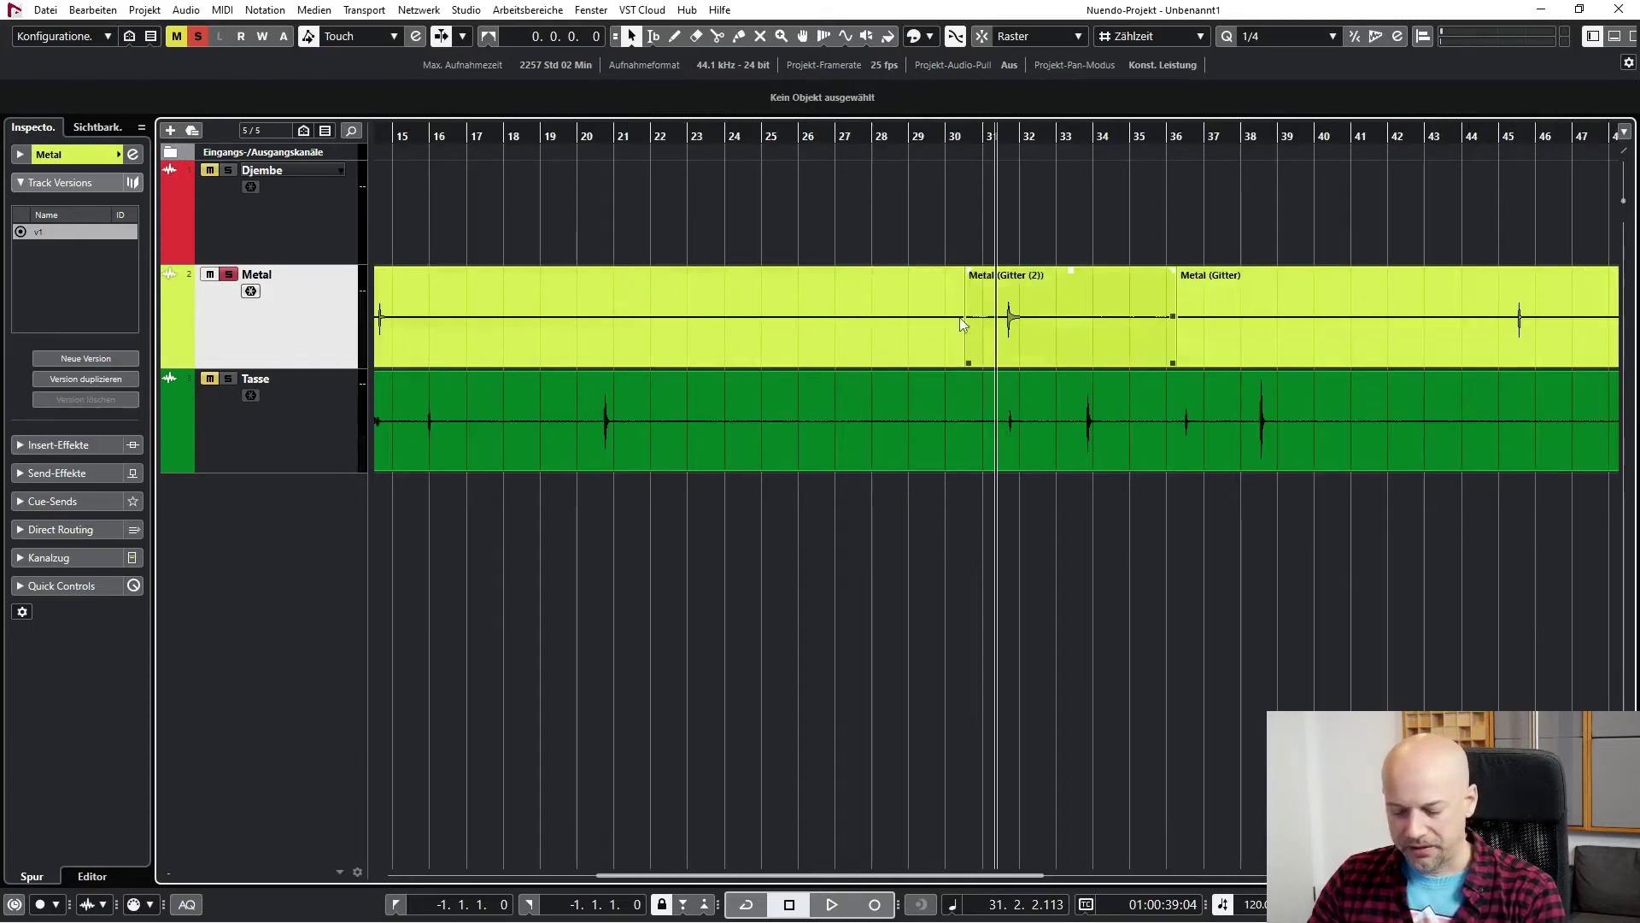
click(592, 336)
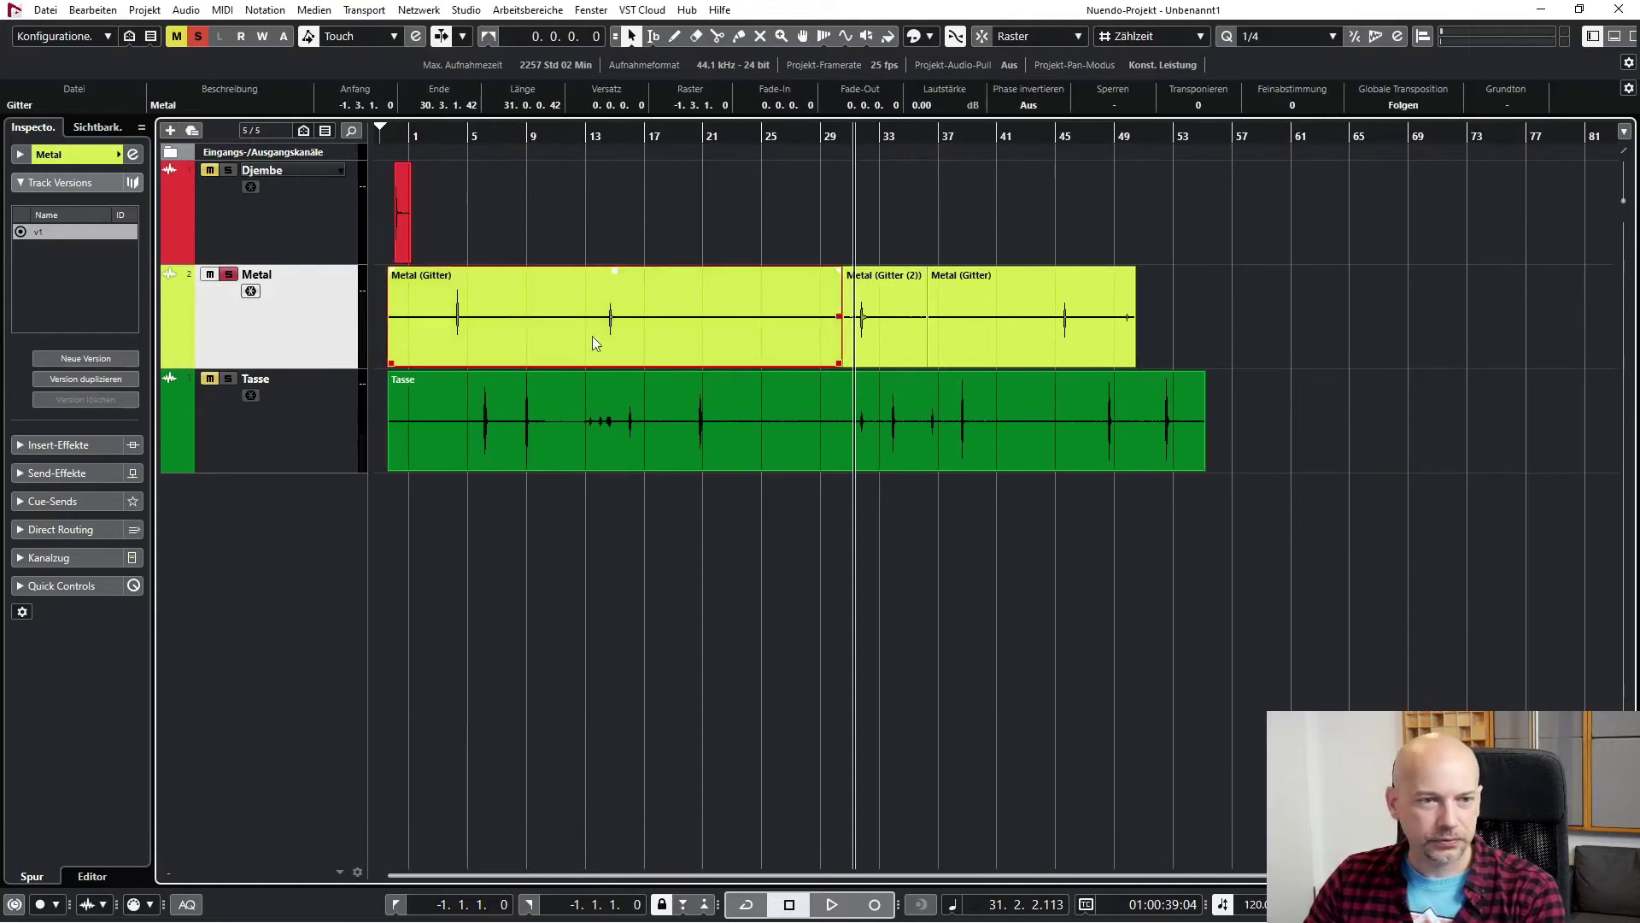
key(Delete)
click(1010, 320)
key(Delete)
drag(895, 326, 446, 311)
- Solo the Tasse track and rename it Cup
click(227, 377)
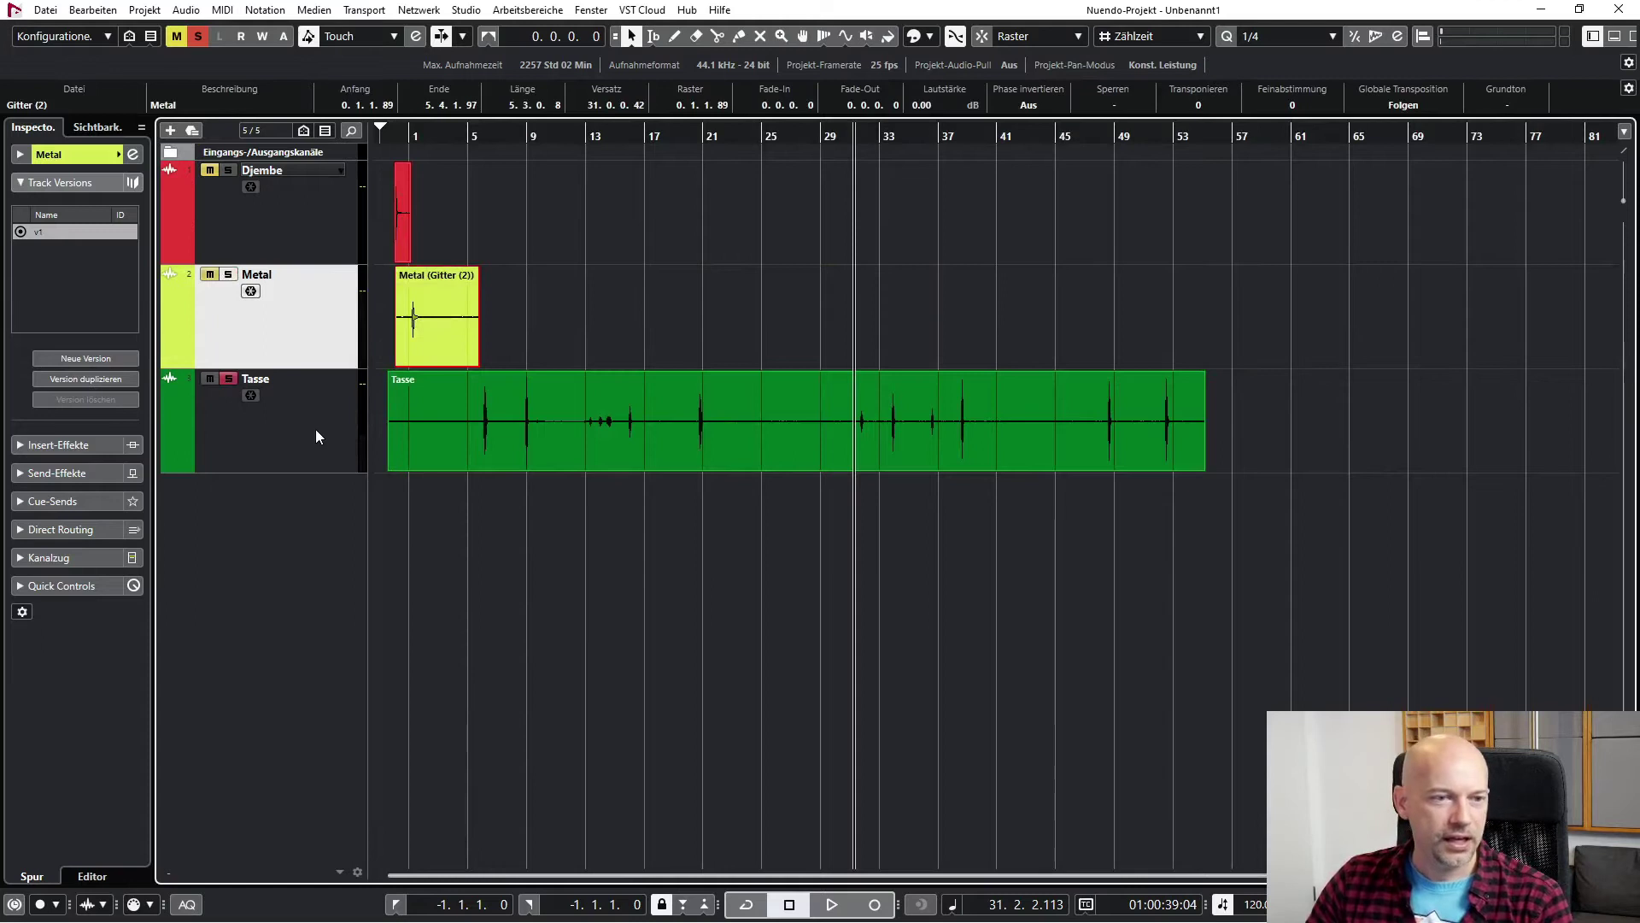
click(314, 426)
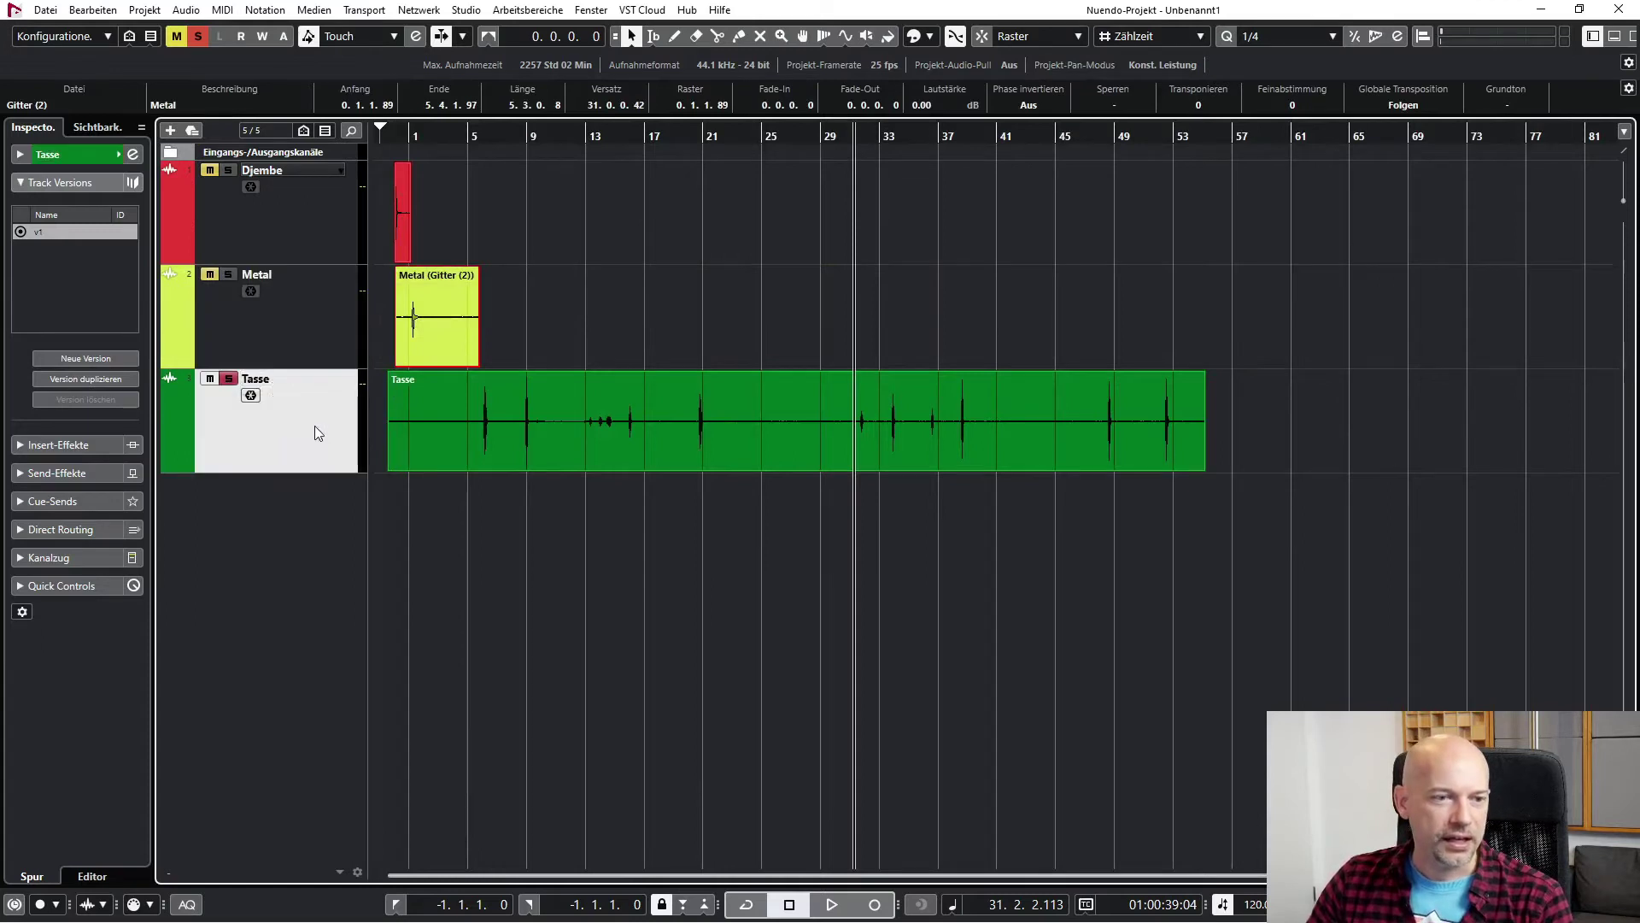
double_click(270, 381)
text(Cup)
key(Return)
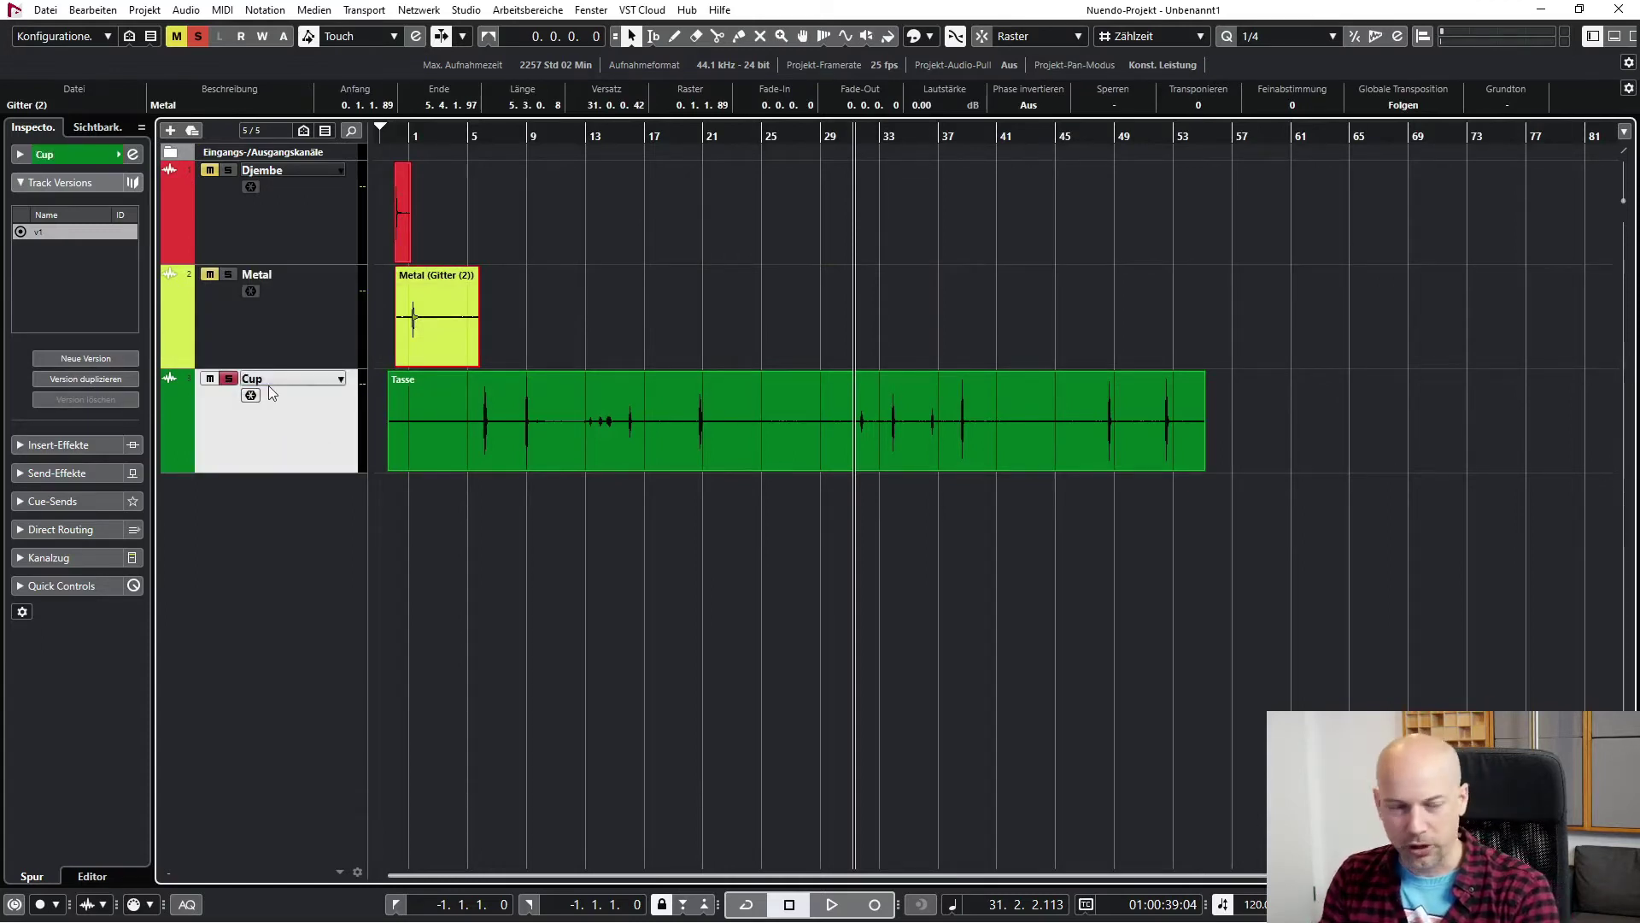
- Change the description of the Tasse clip to Cup
click(386, 382)
click(197, 104)
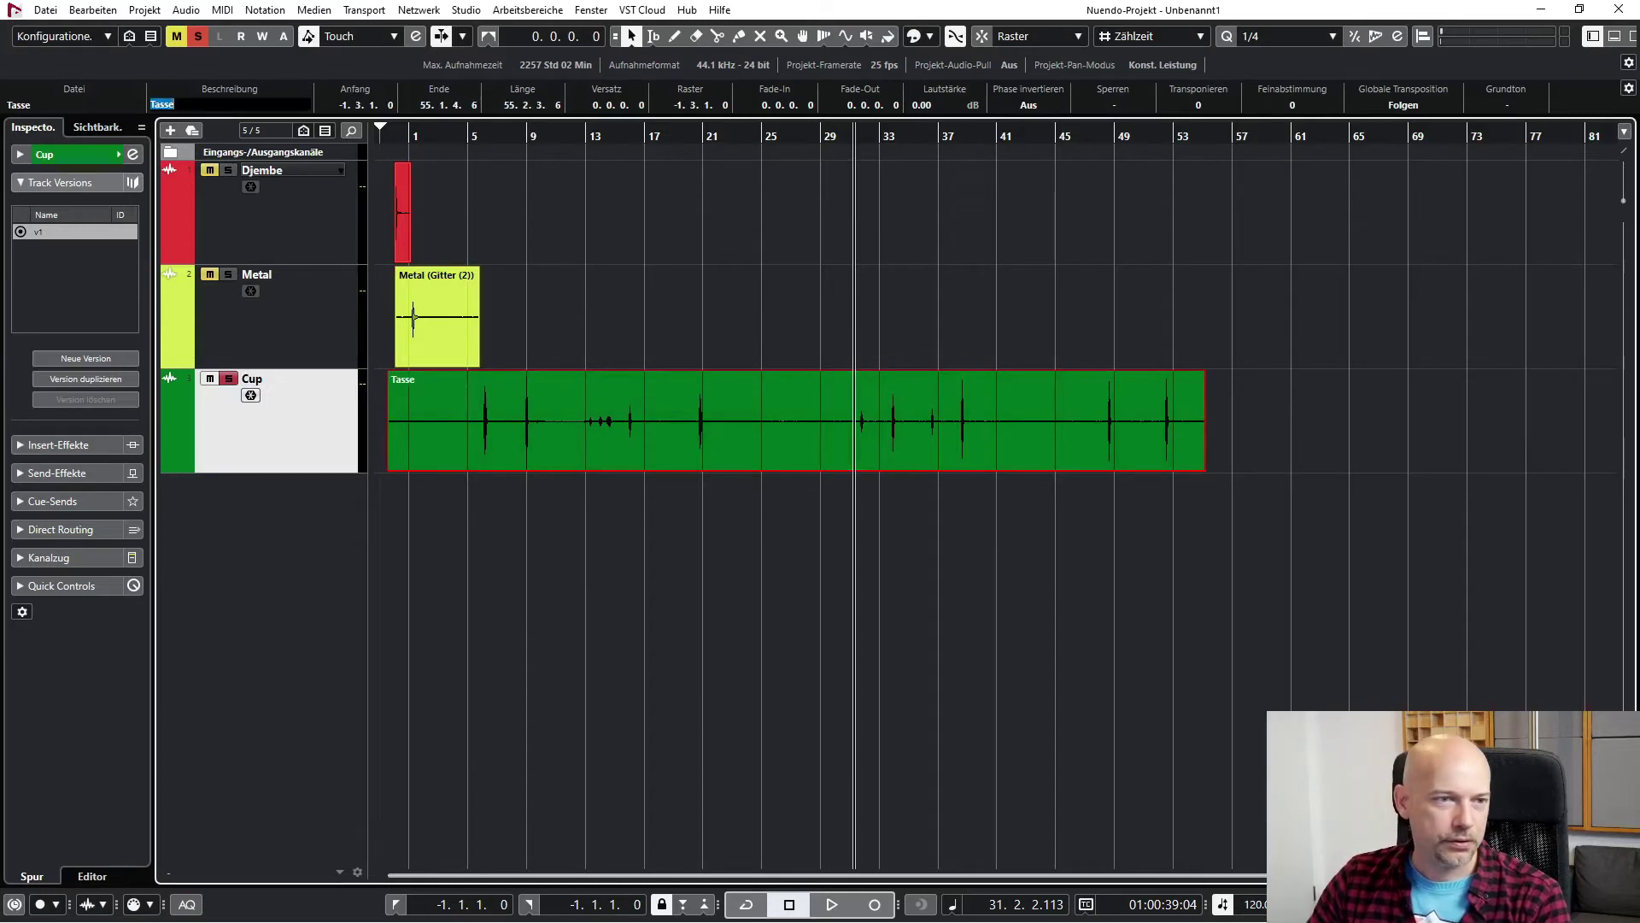
text(Cup)
key(Return)
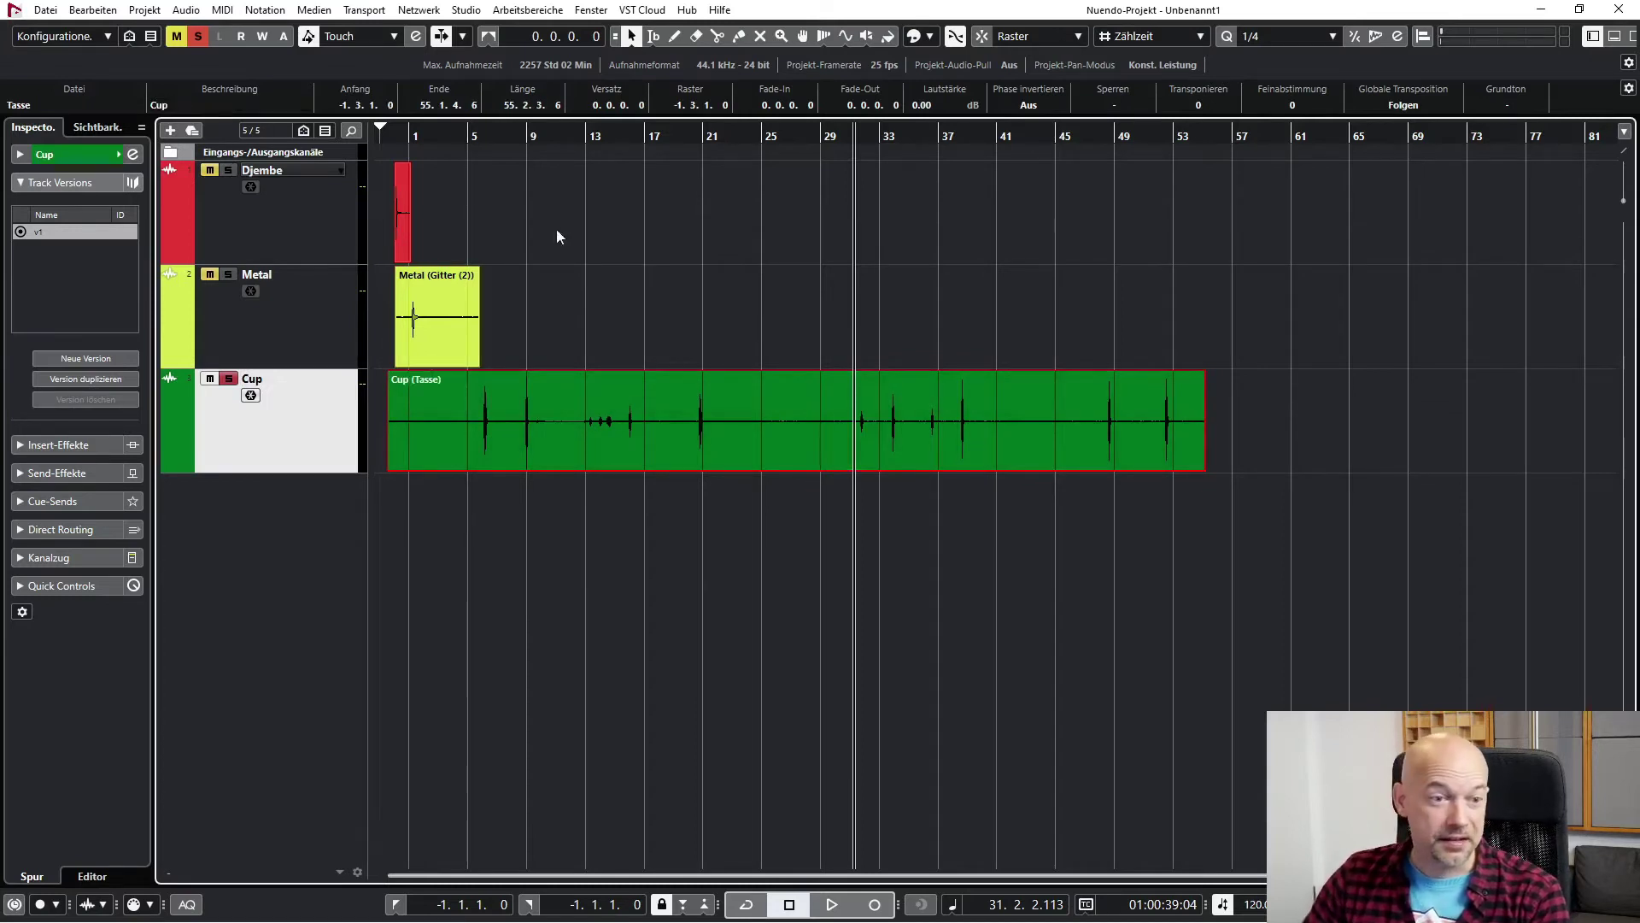
- Play back the Cup recording and audition its individual hits between about bars 6 and 38
click(487, 181)
drag(479, 137, 477, 155)
key(space)
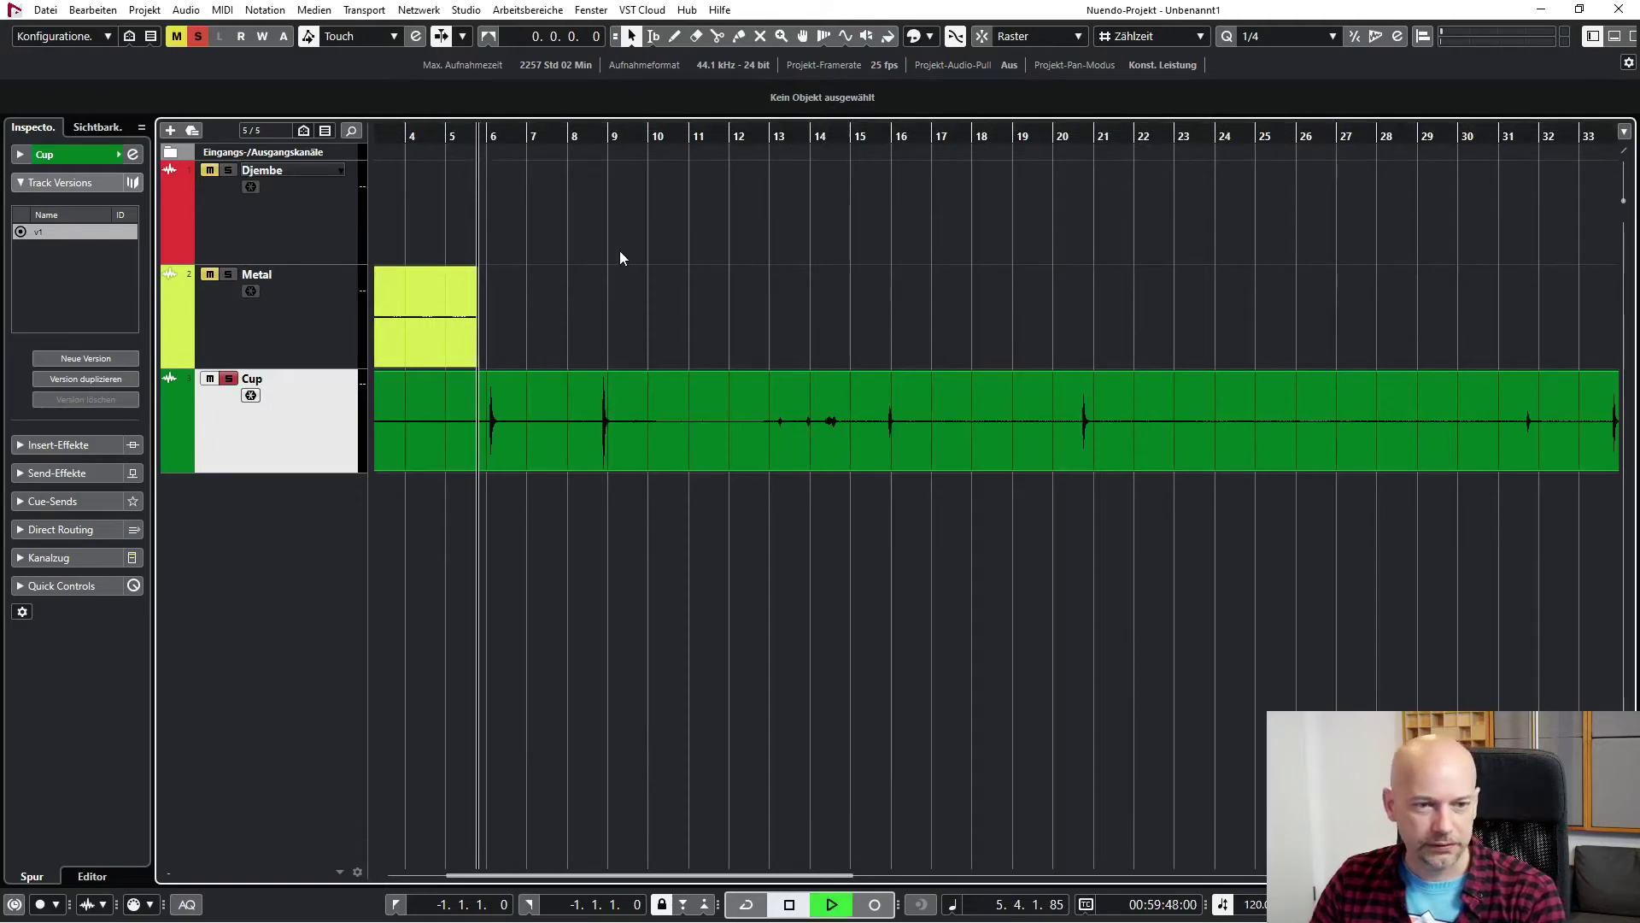
click(598, 142)
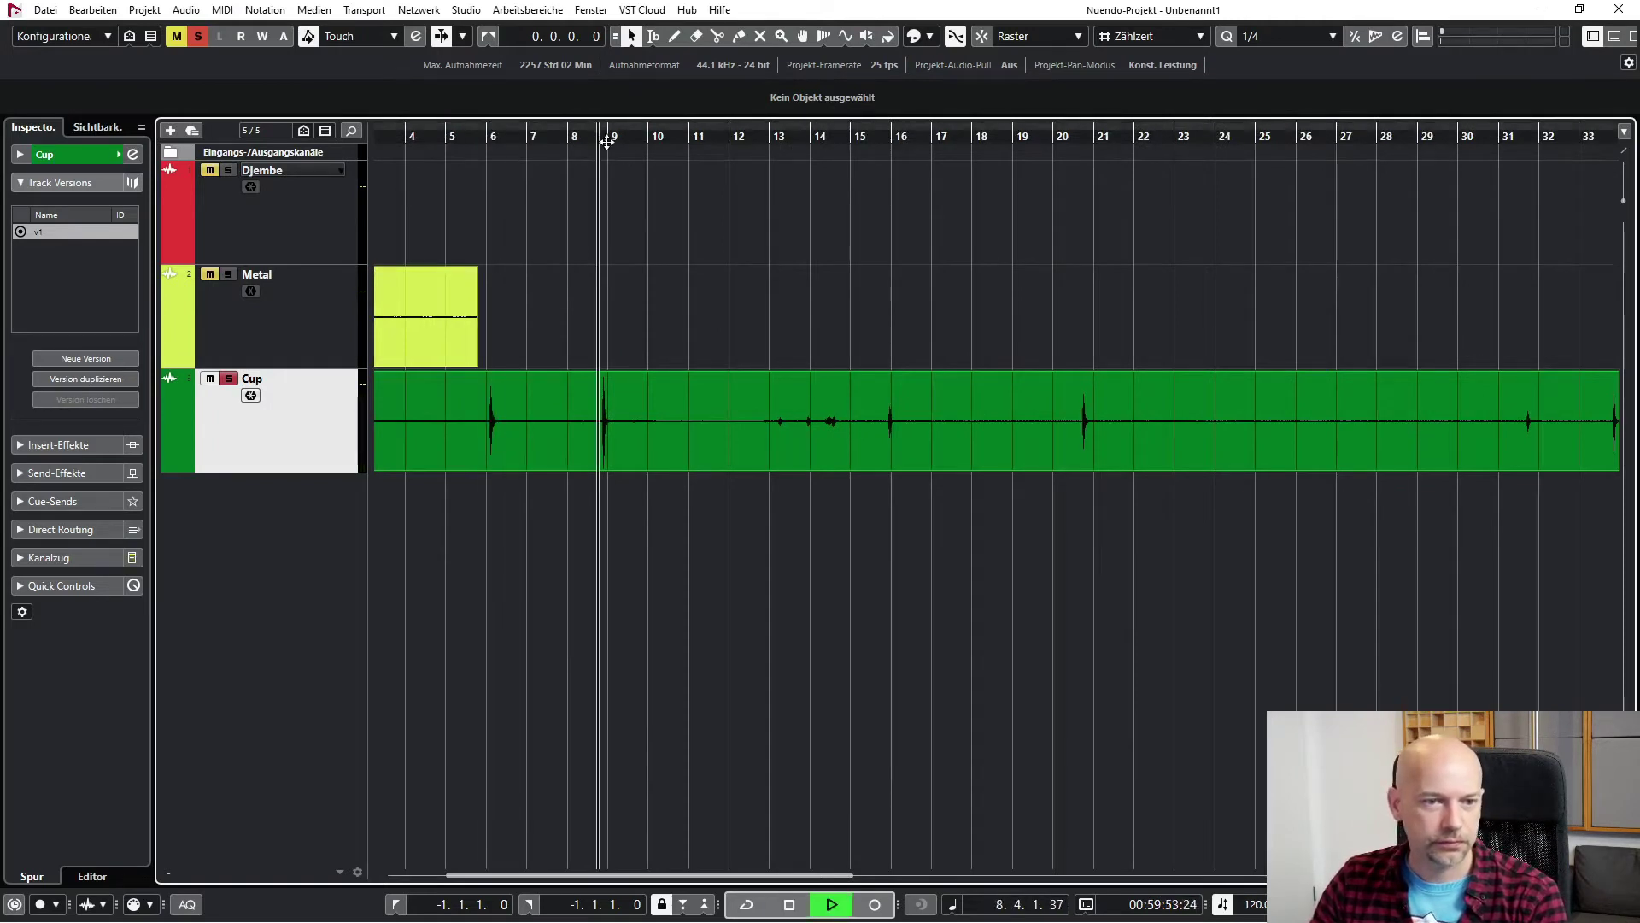
click(765, 138)
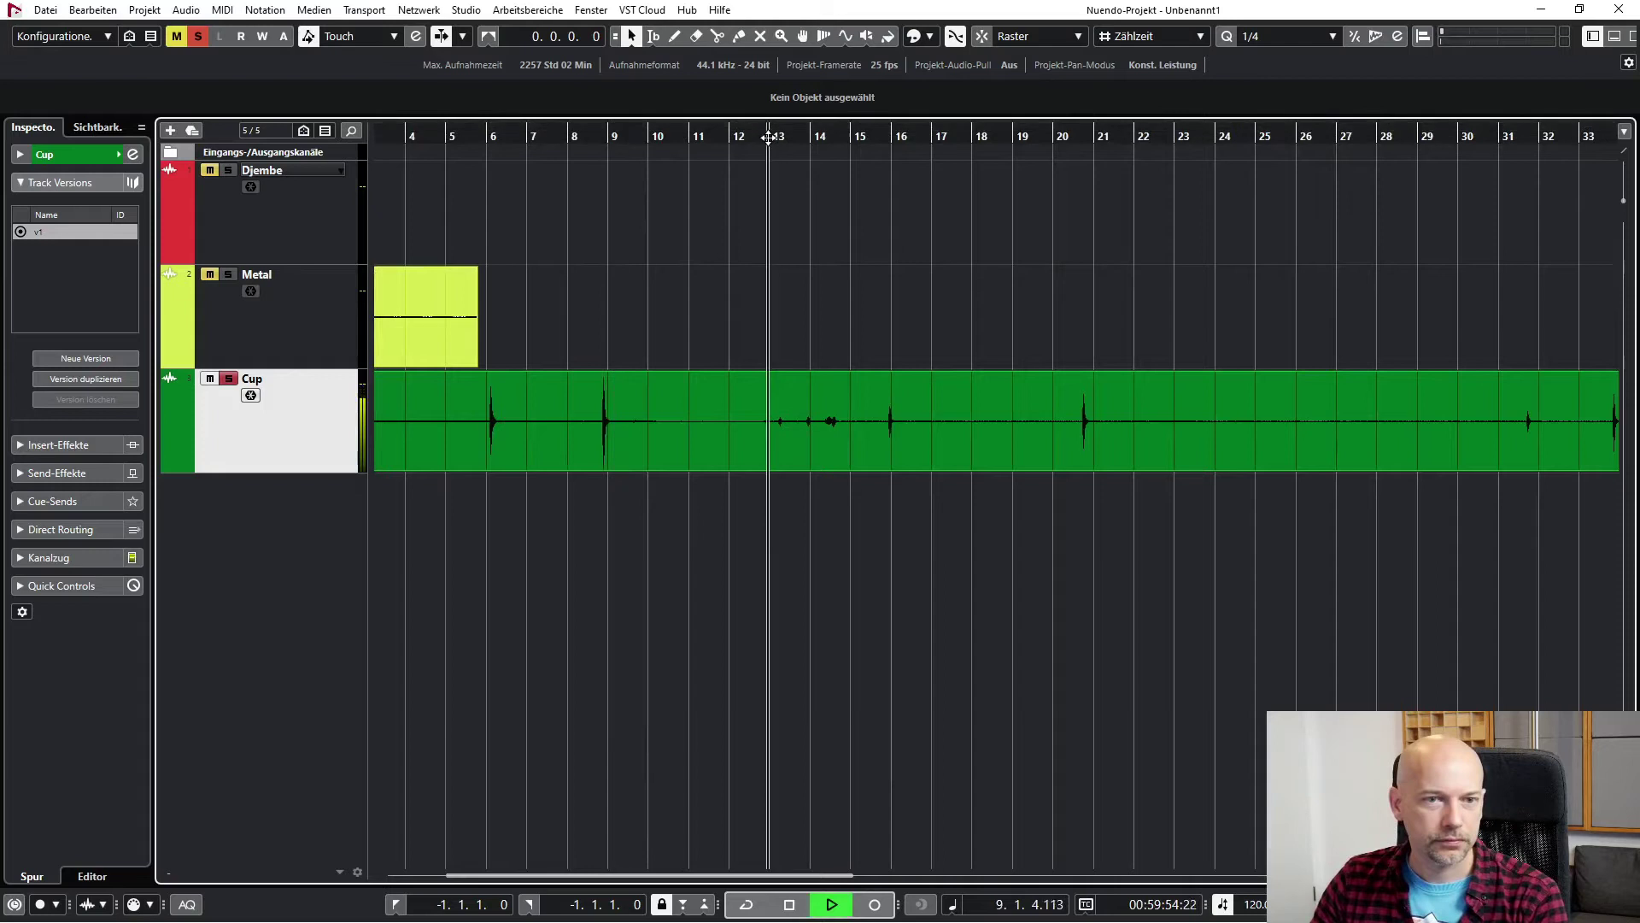
click(894, 138)
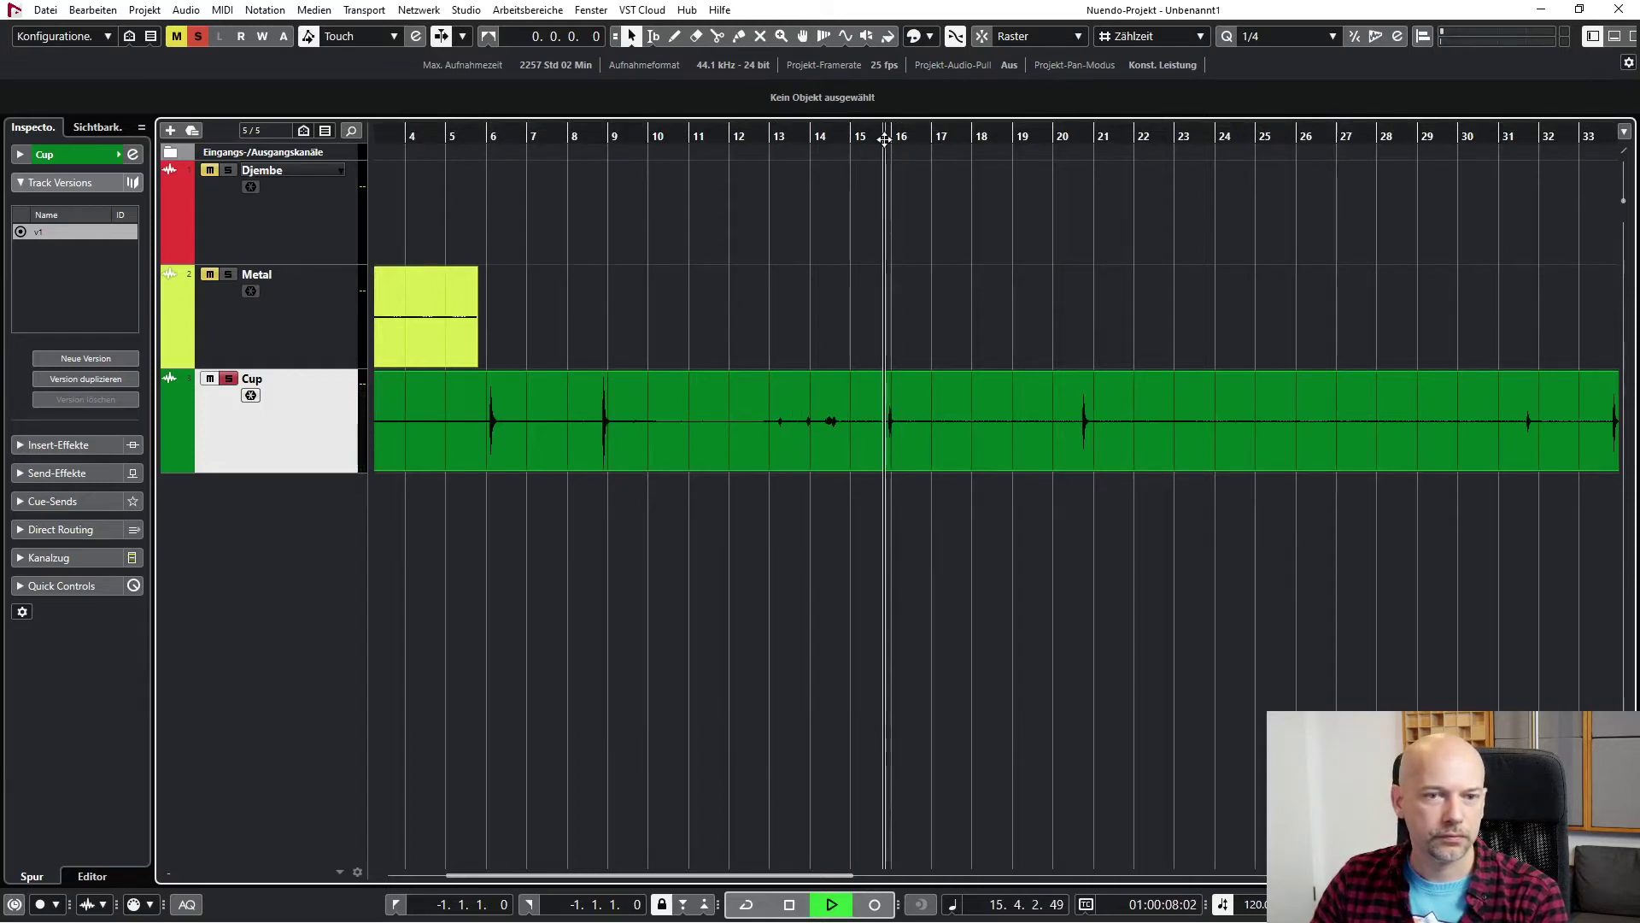
click(1068, 138)
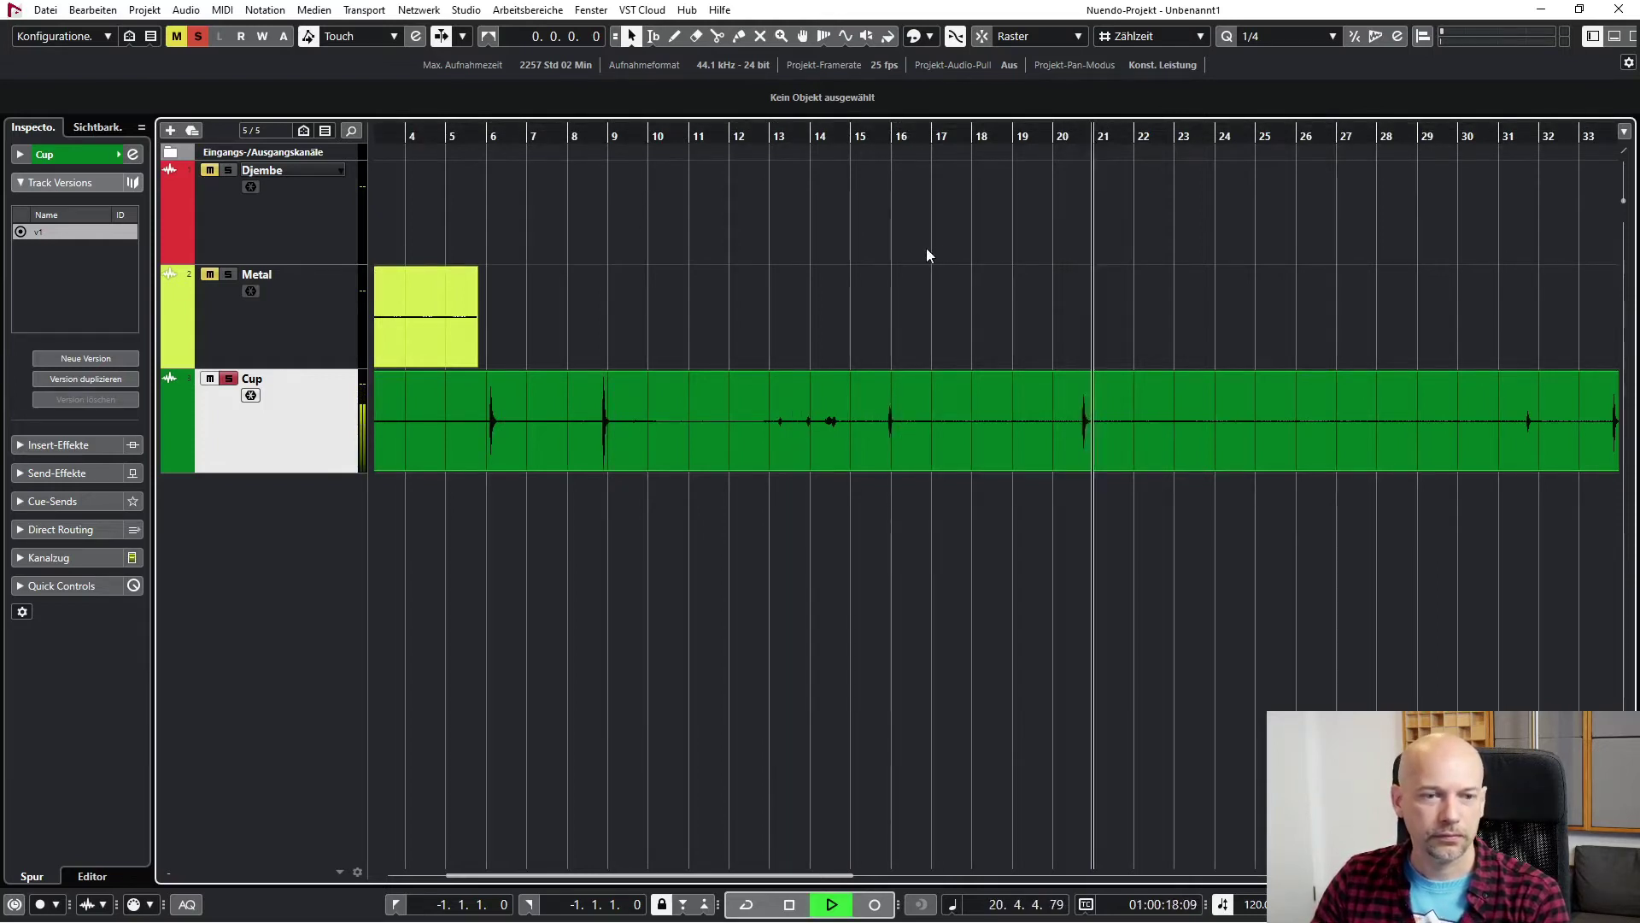
click(1024, 138)
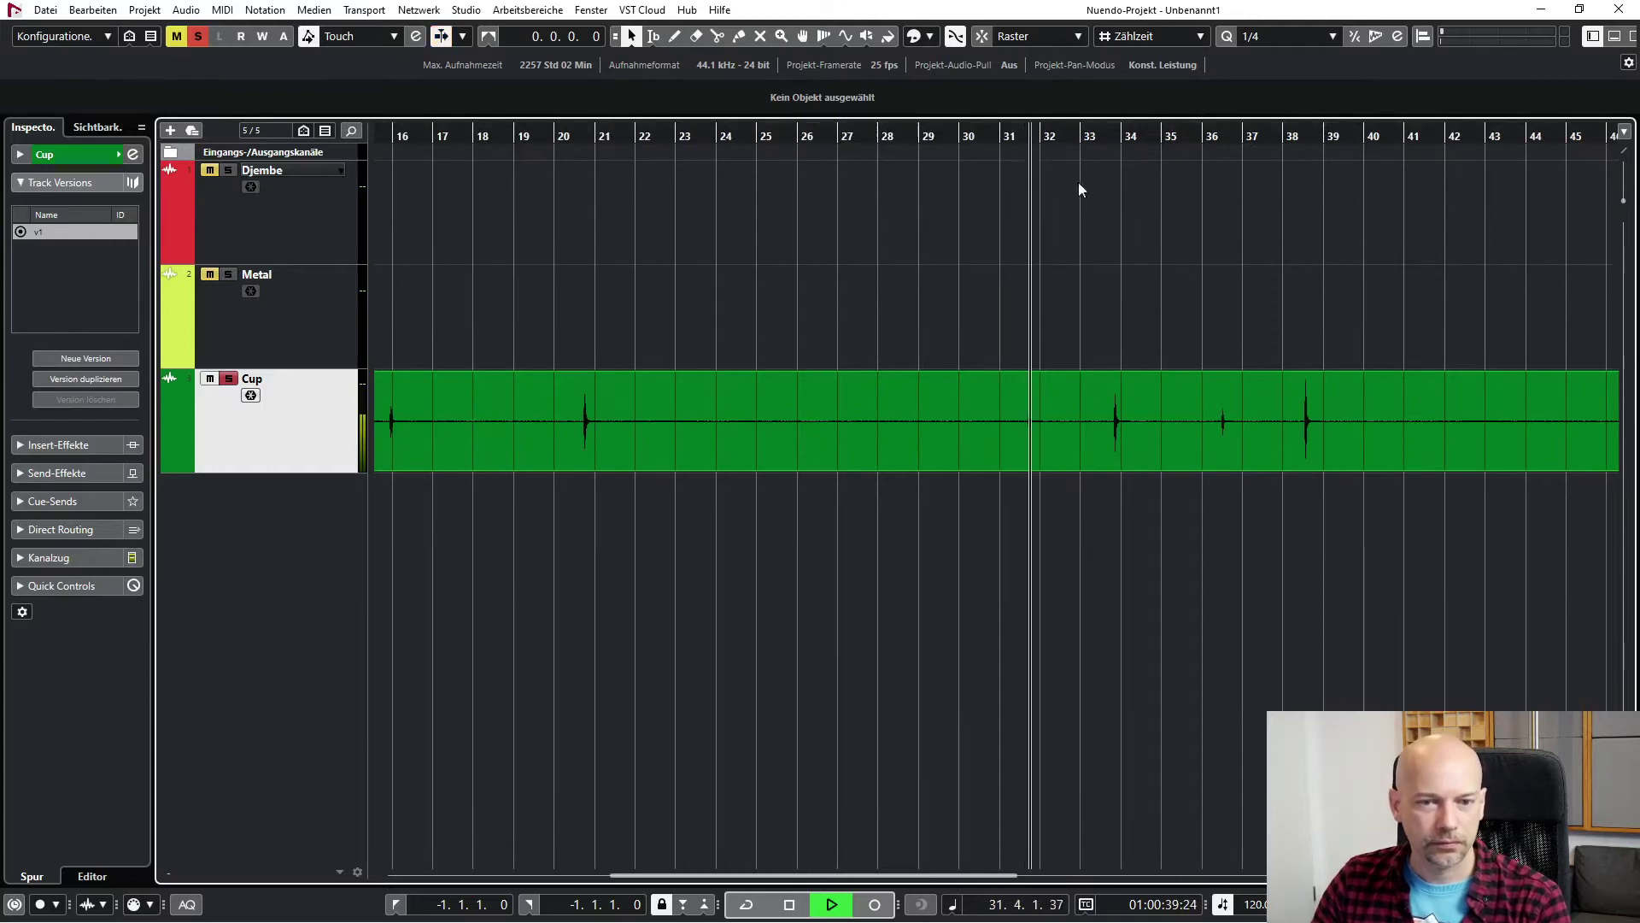
click(1117, 138)
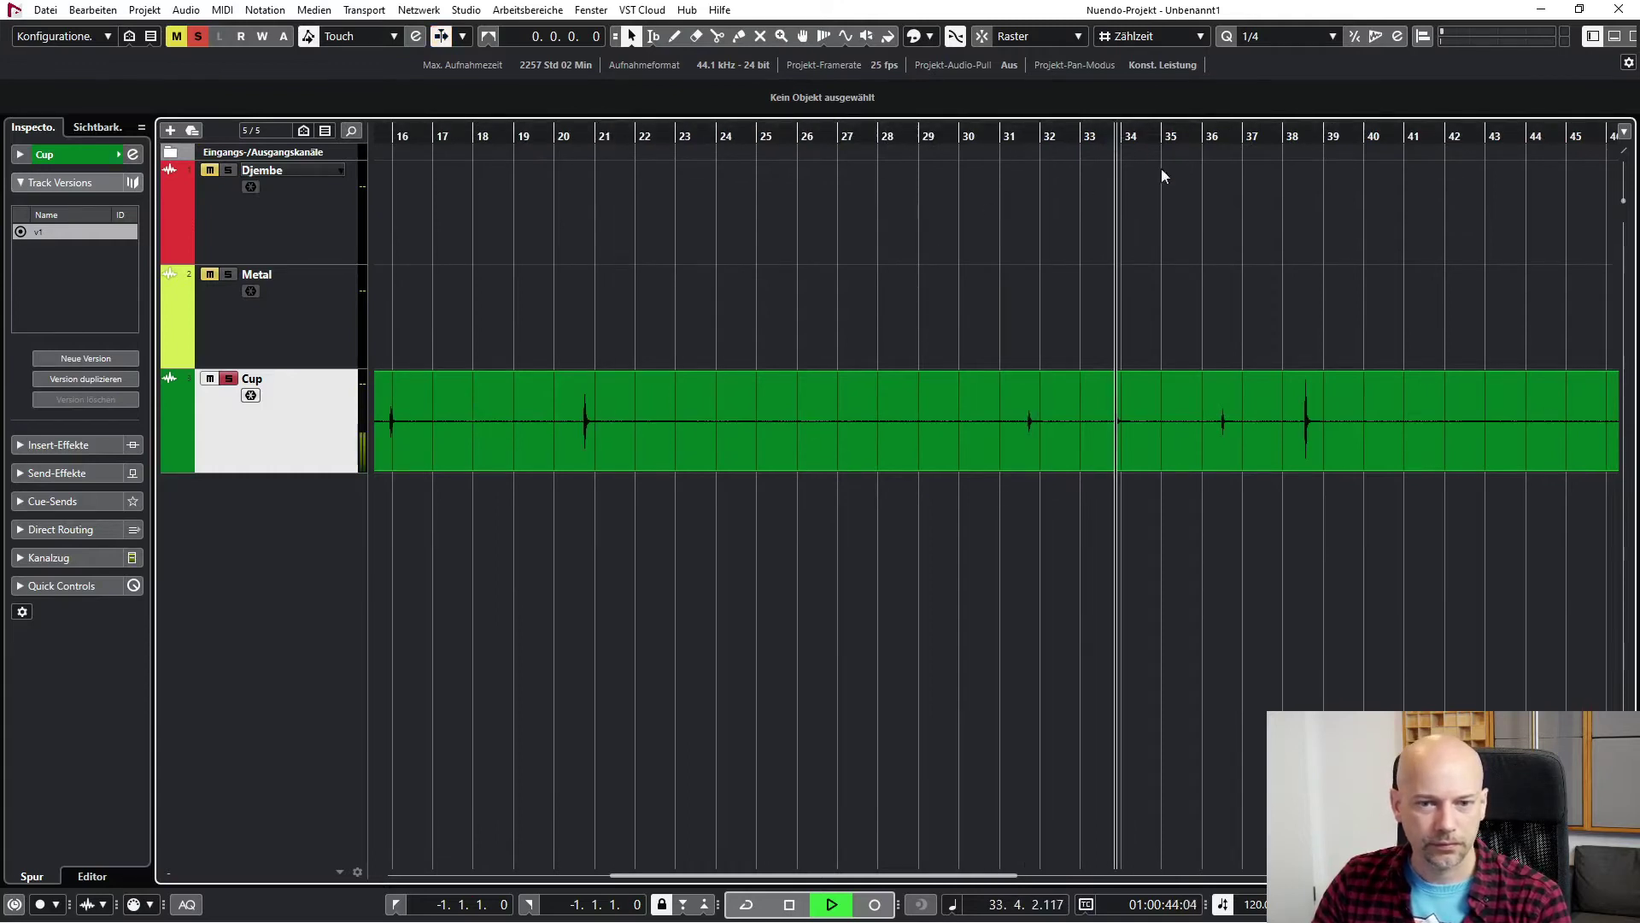
click(1299, 136)
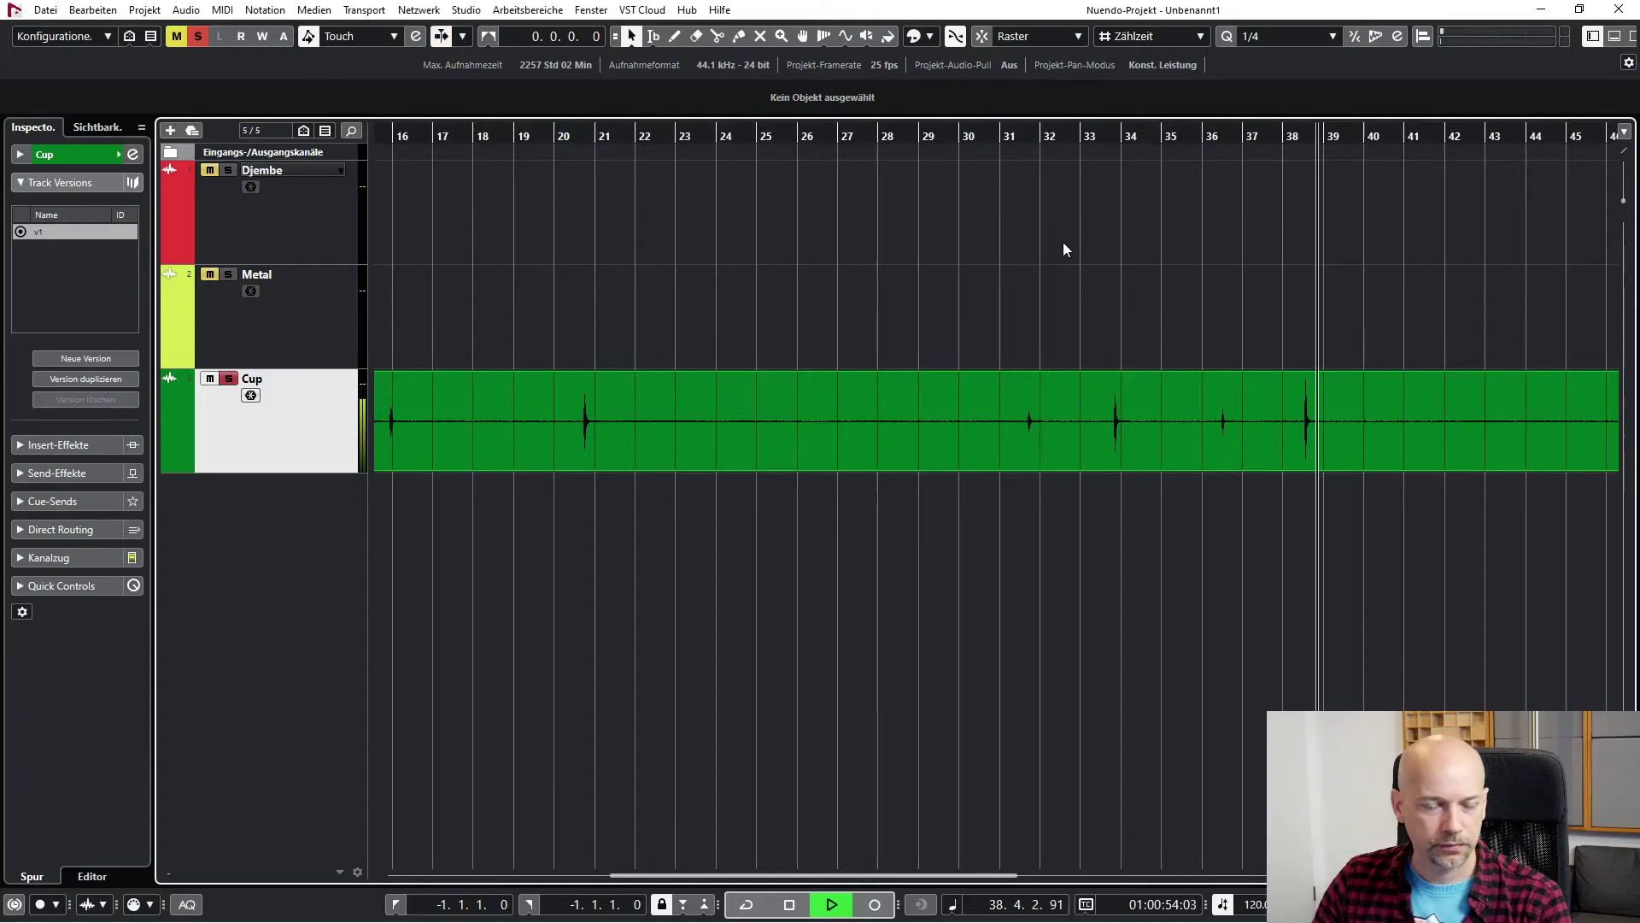
key(space)
- Listen again to the first cup hit around bar 6
click(654, 135)
key(space)
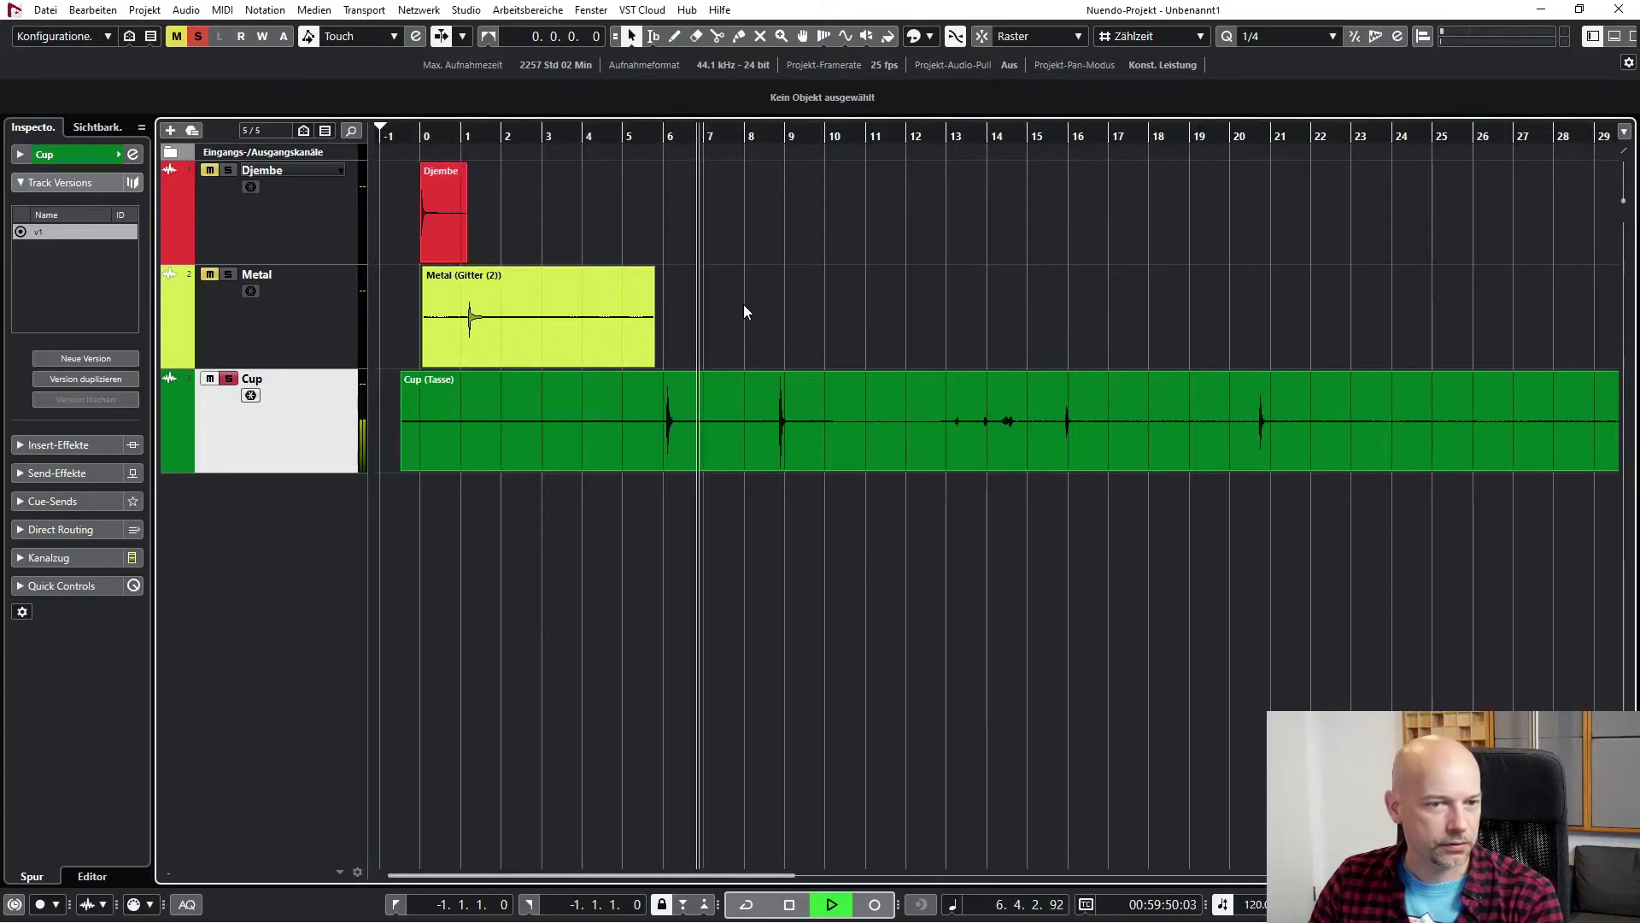
key(space)
- Split the Cup clip at 4.4.2.102 and 7.3.2.49 and delete the parts before and after the bar 6 hit
key(3)
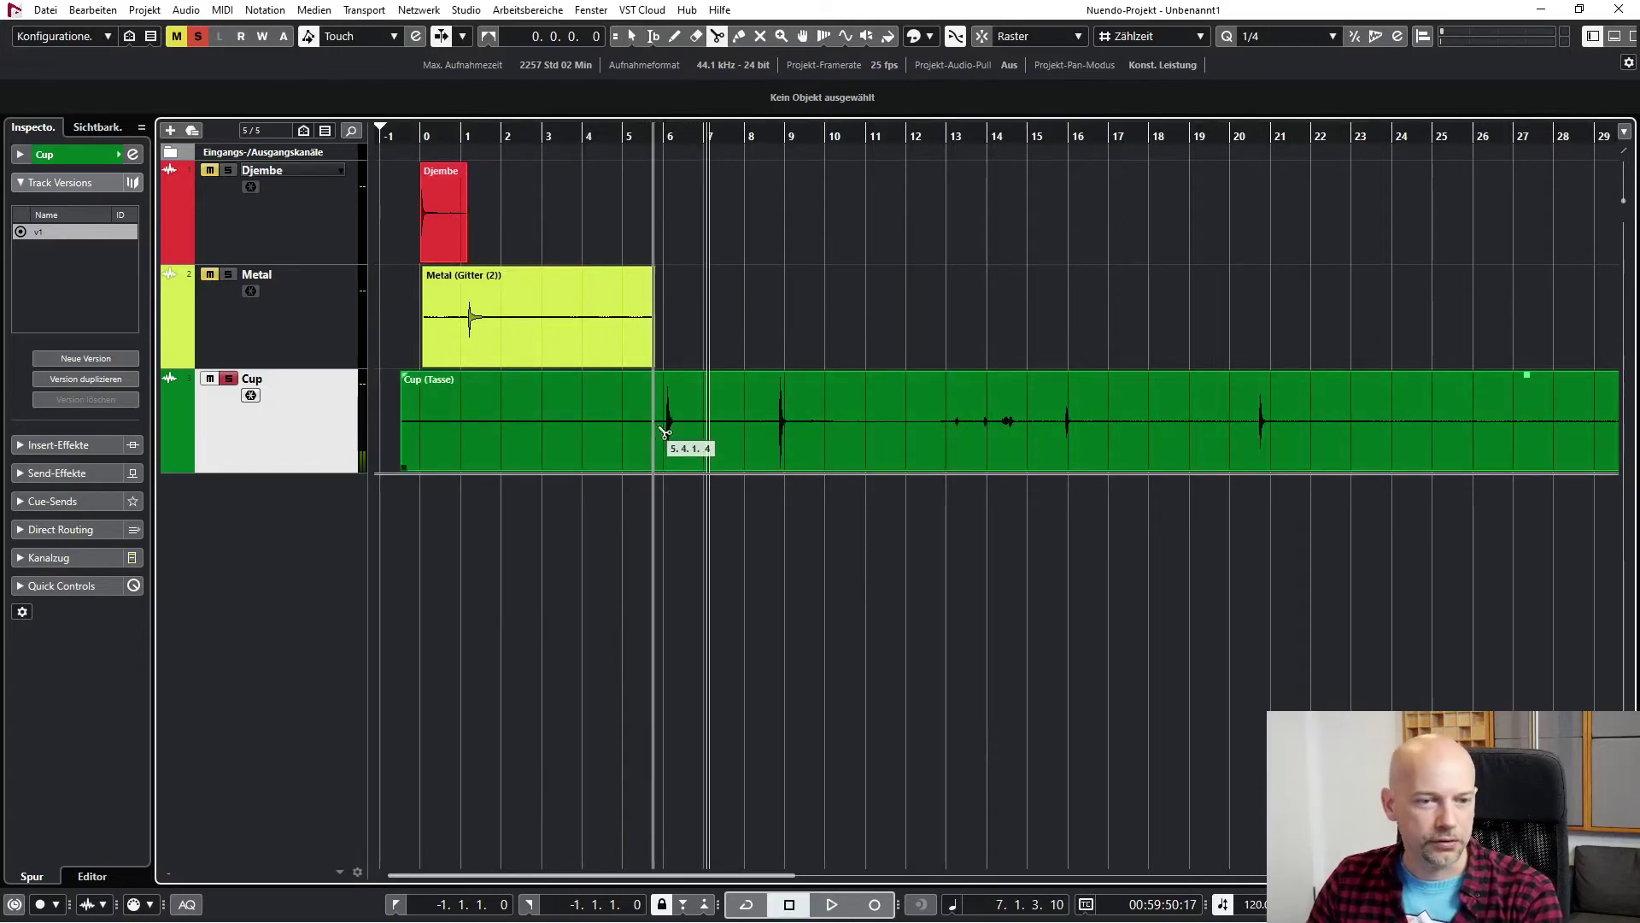
click(723, 433)
click(617, 433)
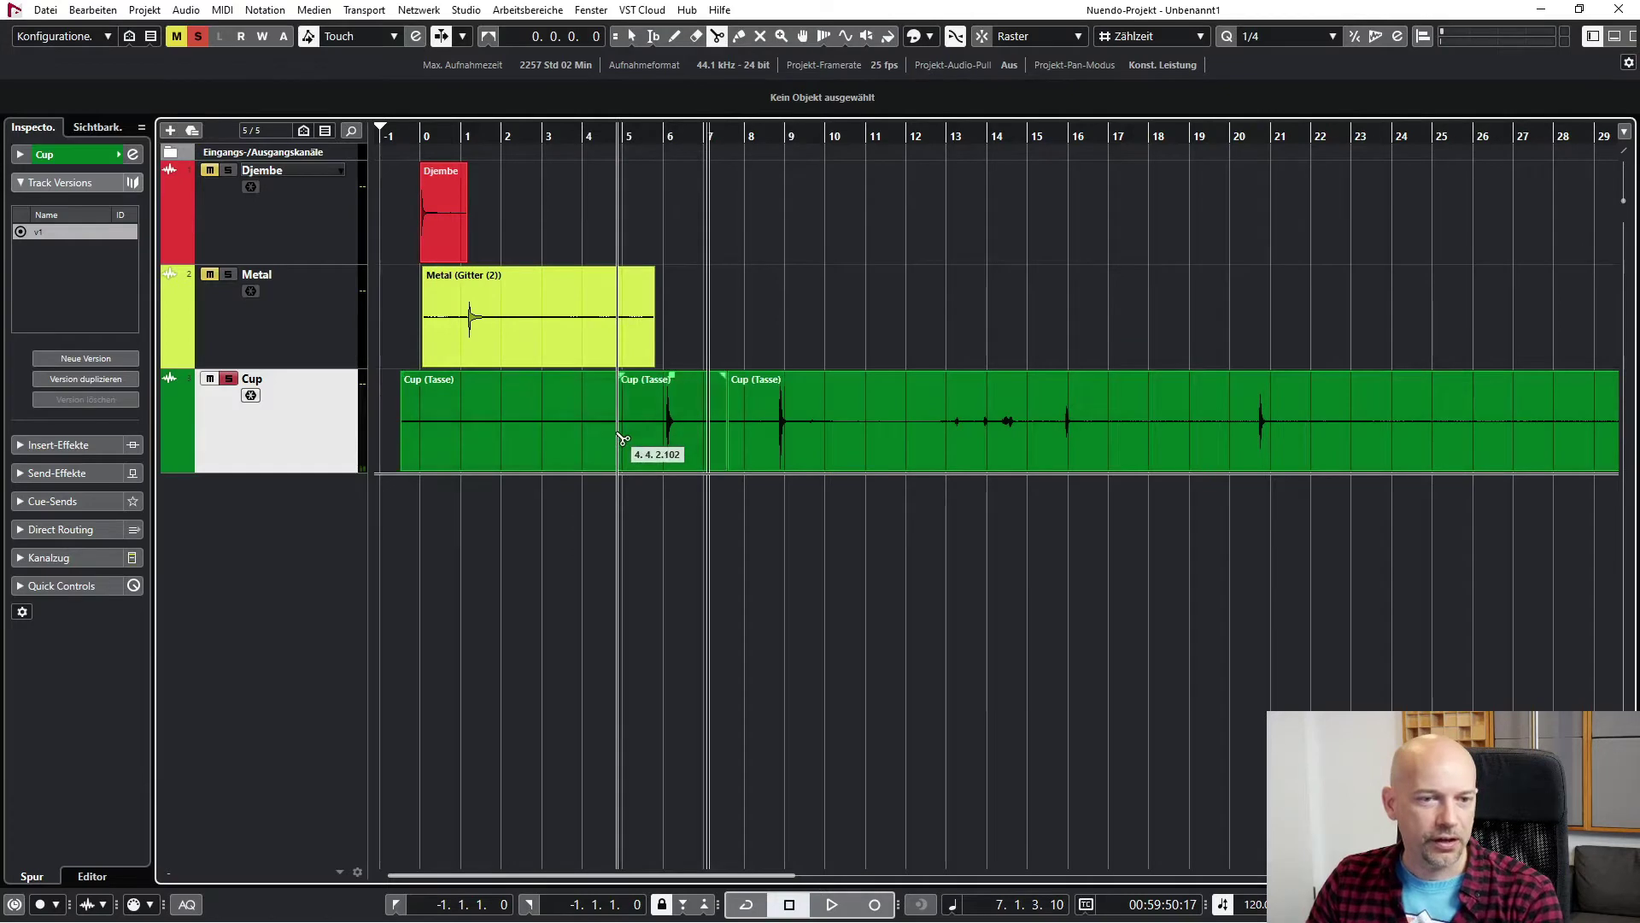
key(1)
click(817, 427)
shift+click(557, 409)
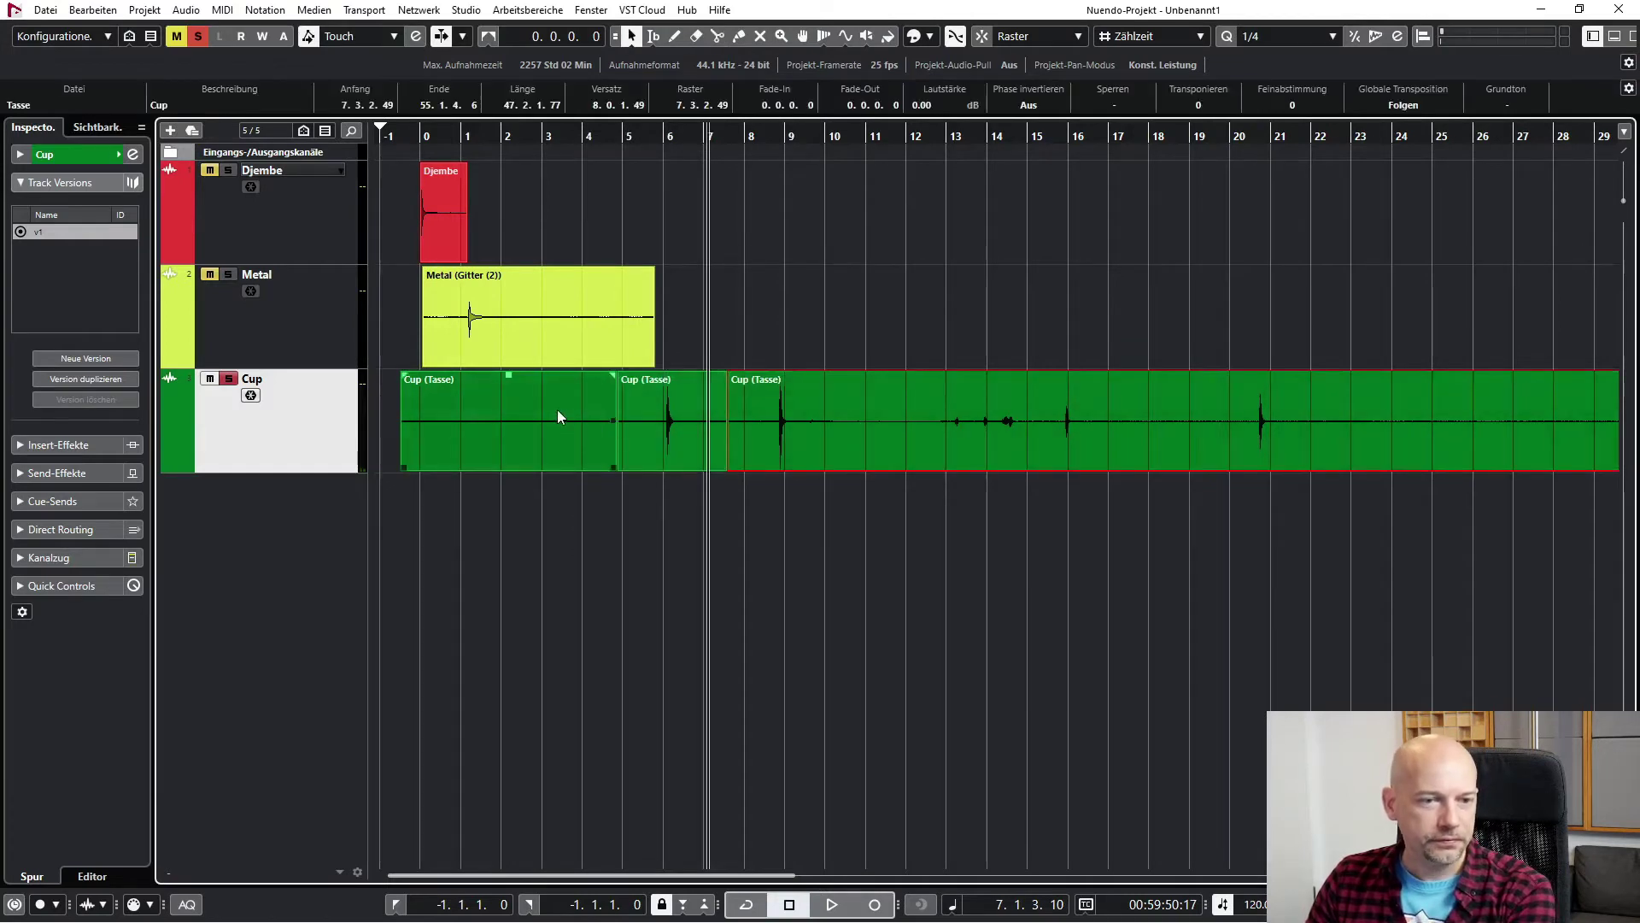
key(Delete)
- Open the remaining Cup clip in the Sample Editor, detect its hitpoints for editing, and close the editor
click(670, 409)
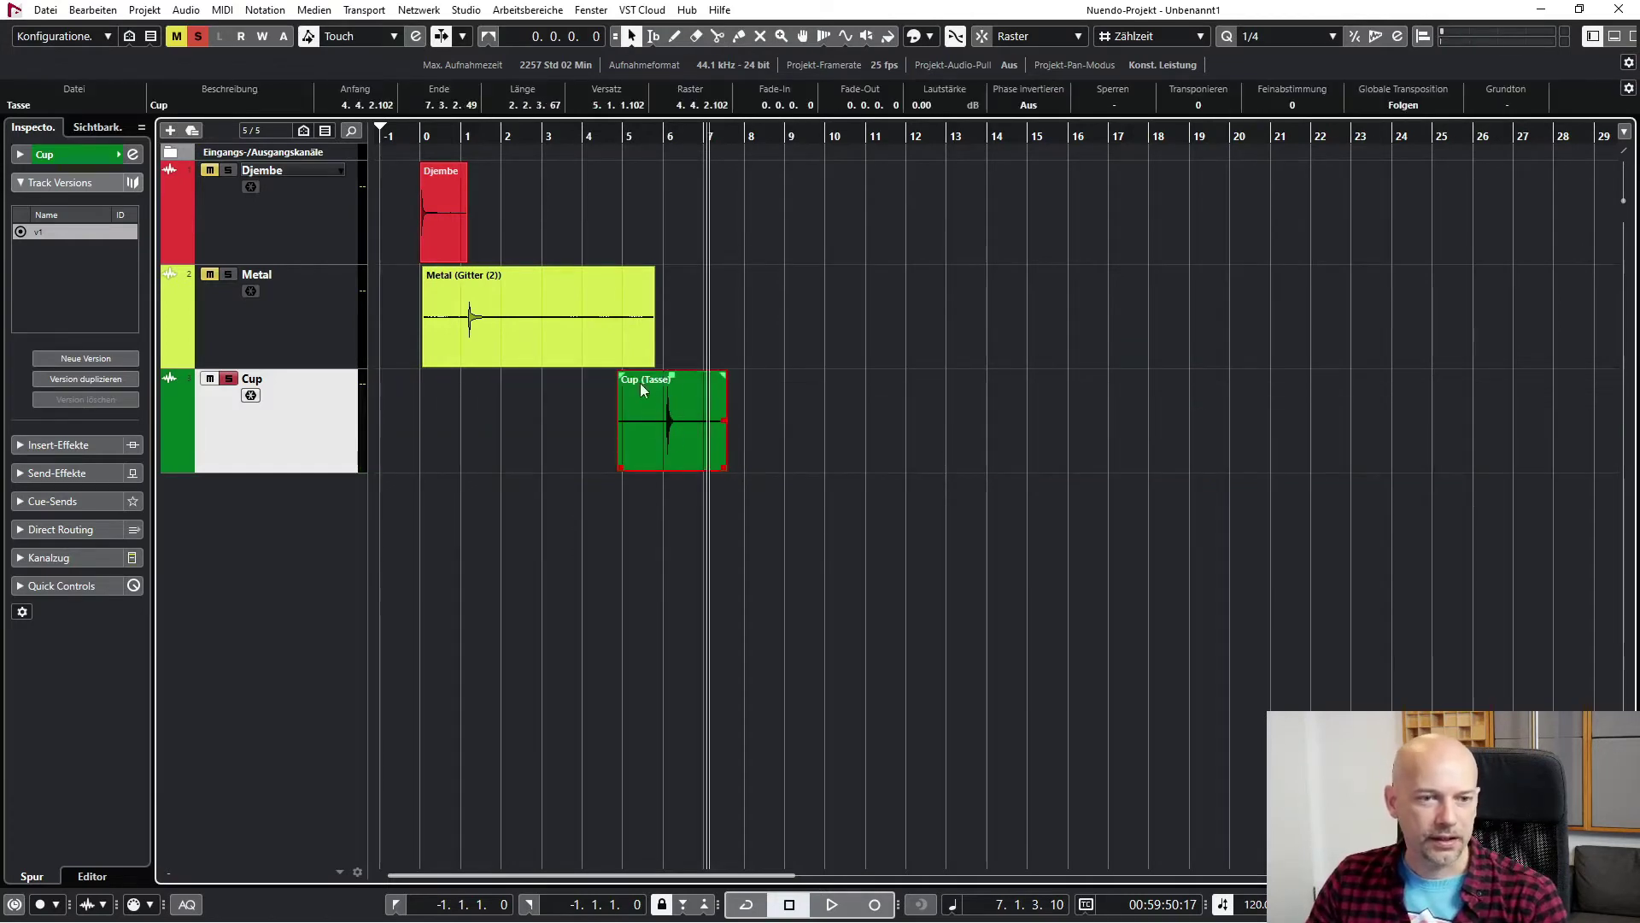
double_click(648, 398)
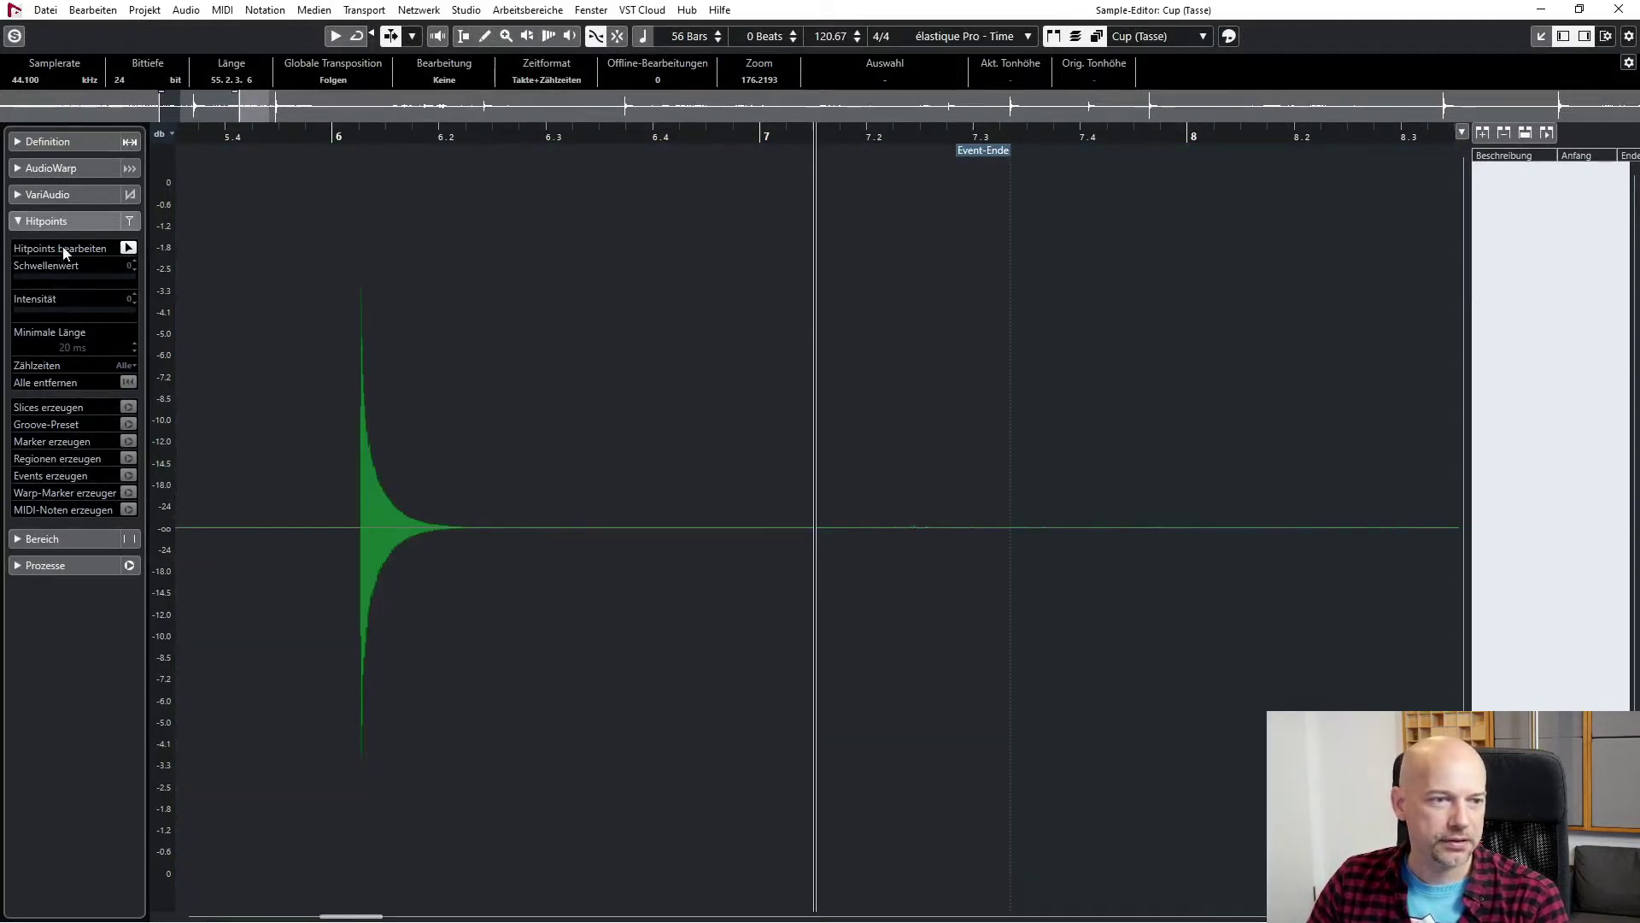
click(128, 247)
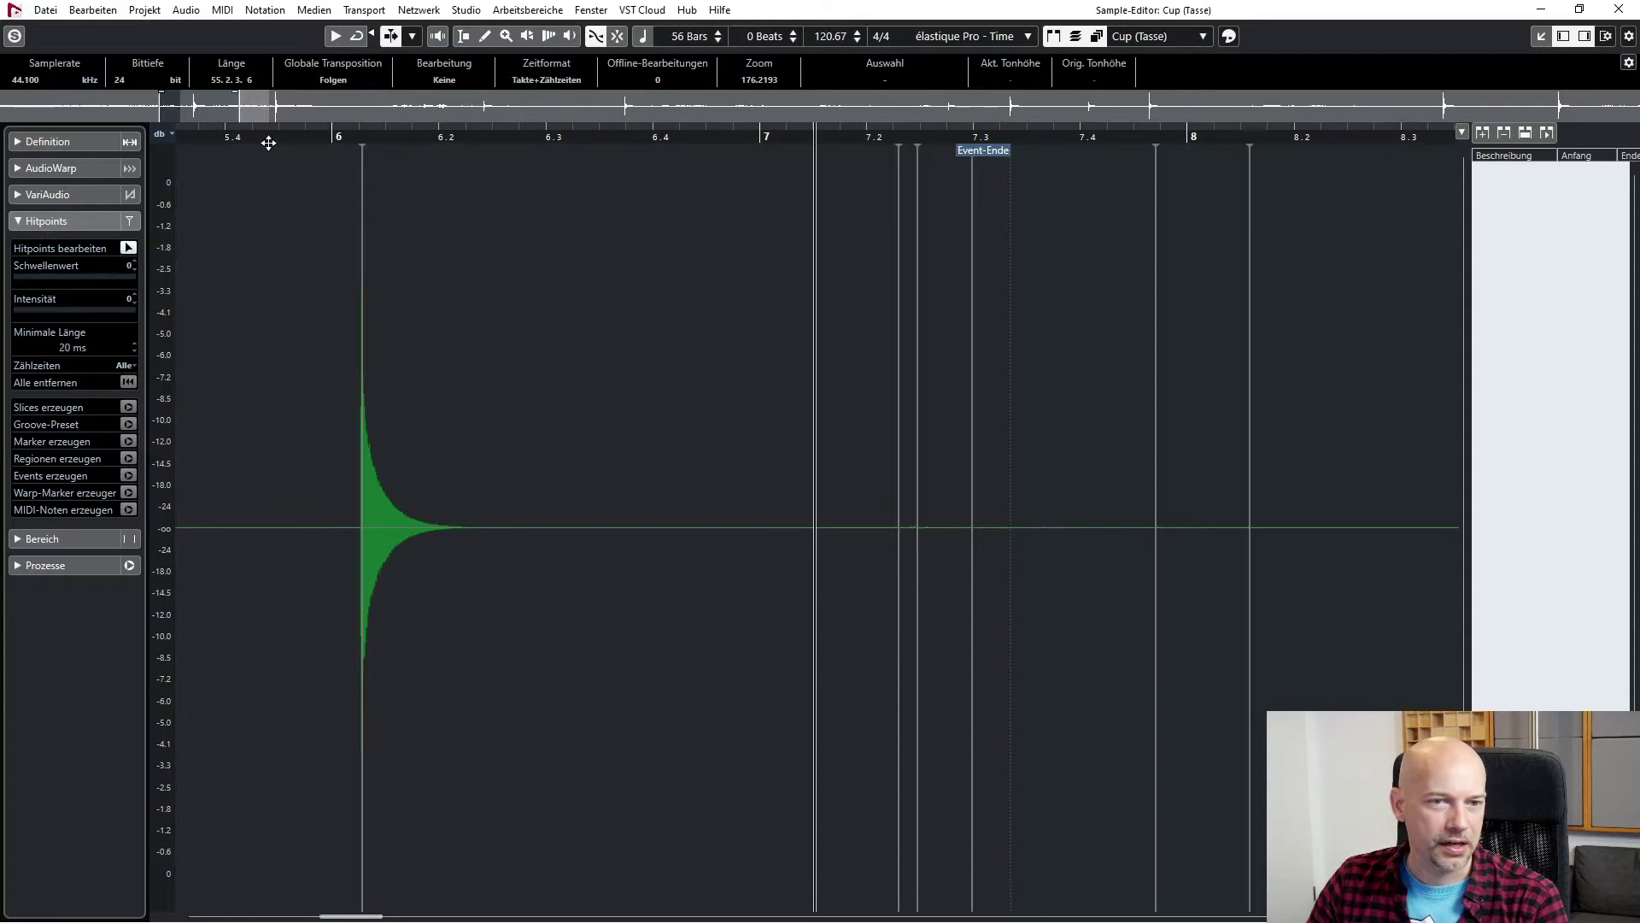
click(1618, 9)
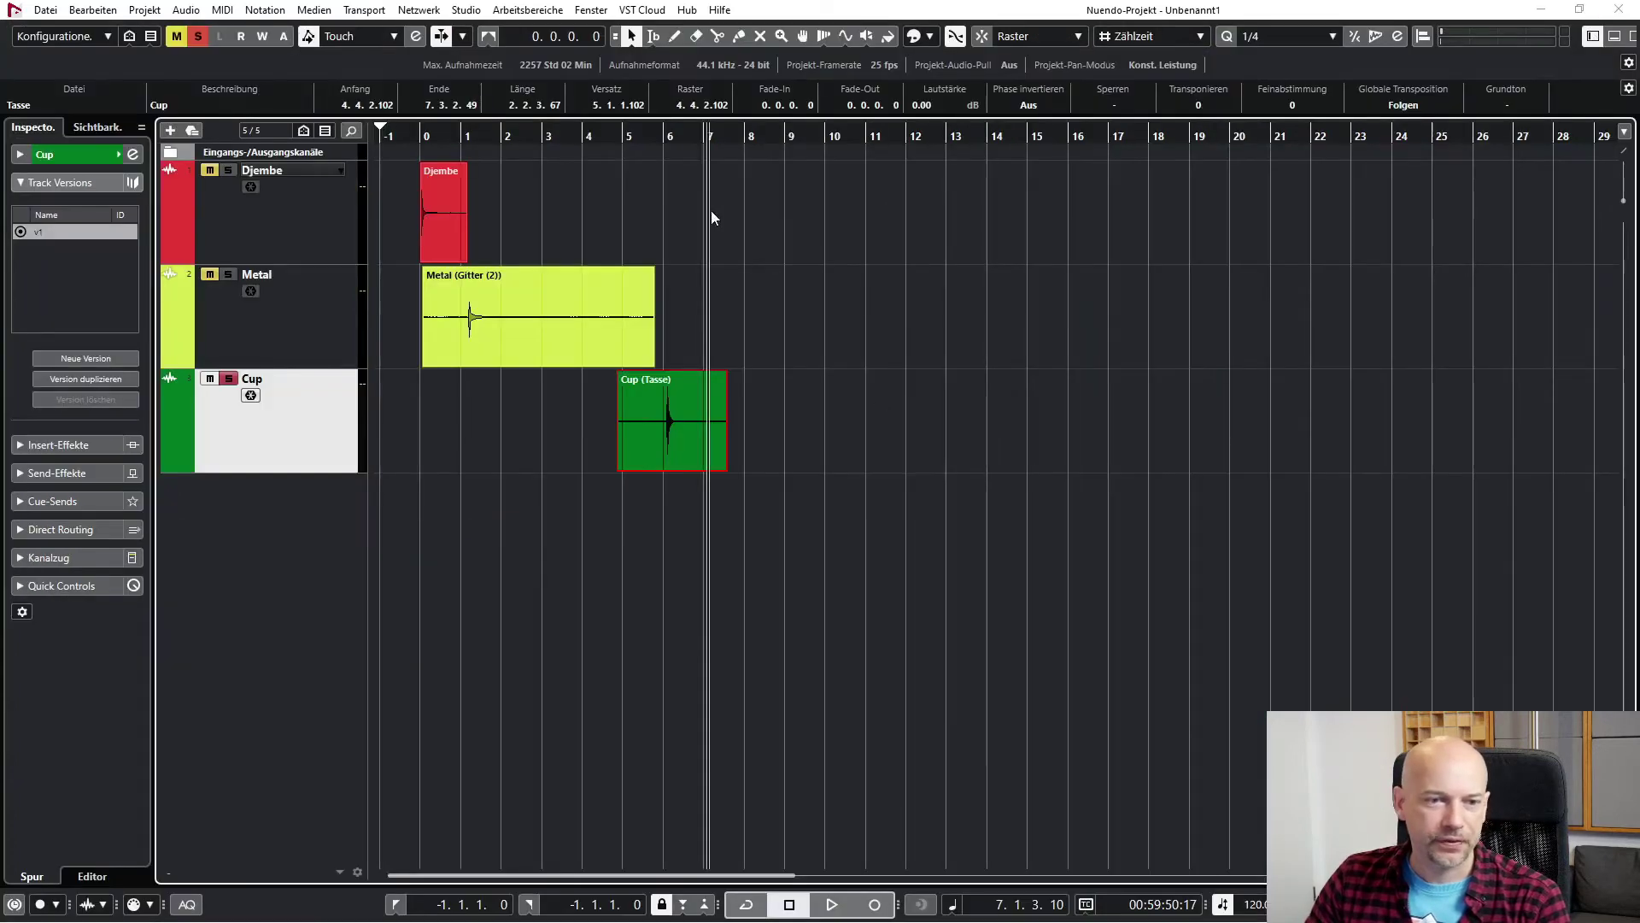
click(649, 135)
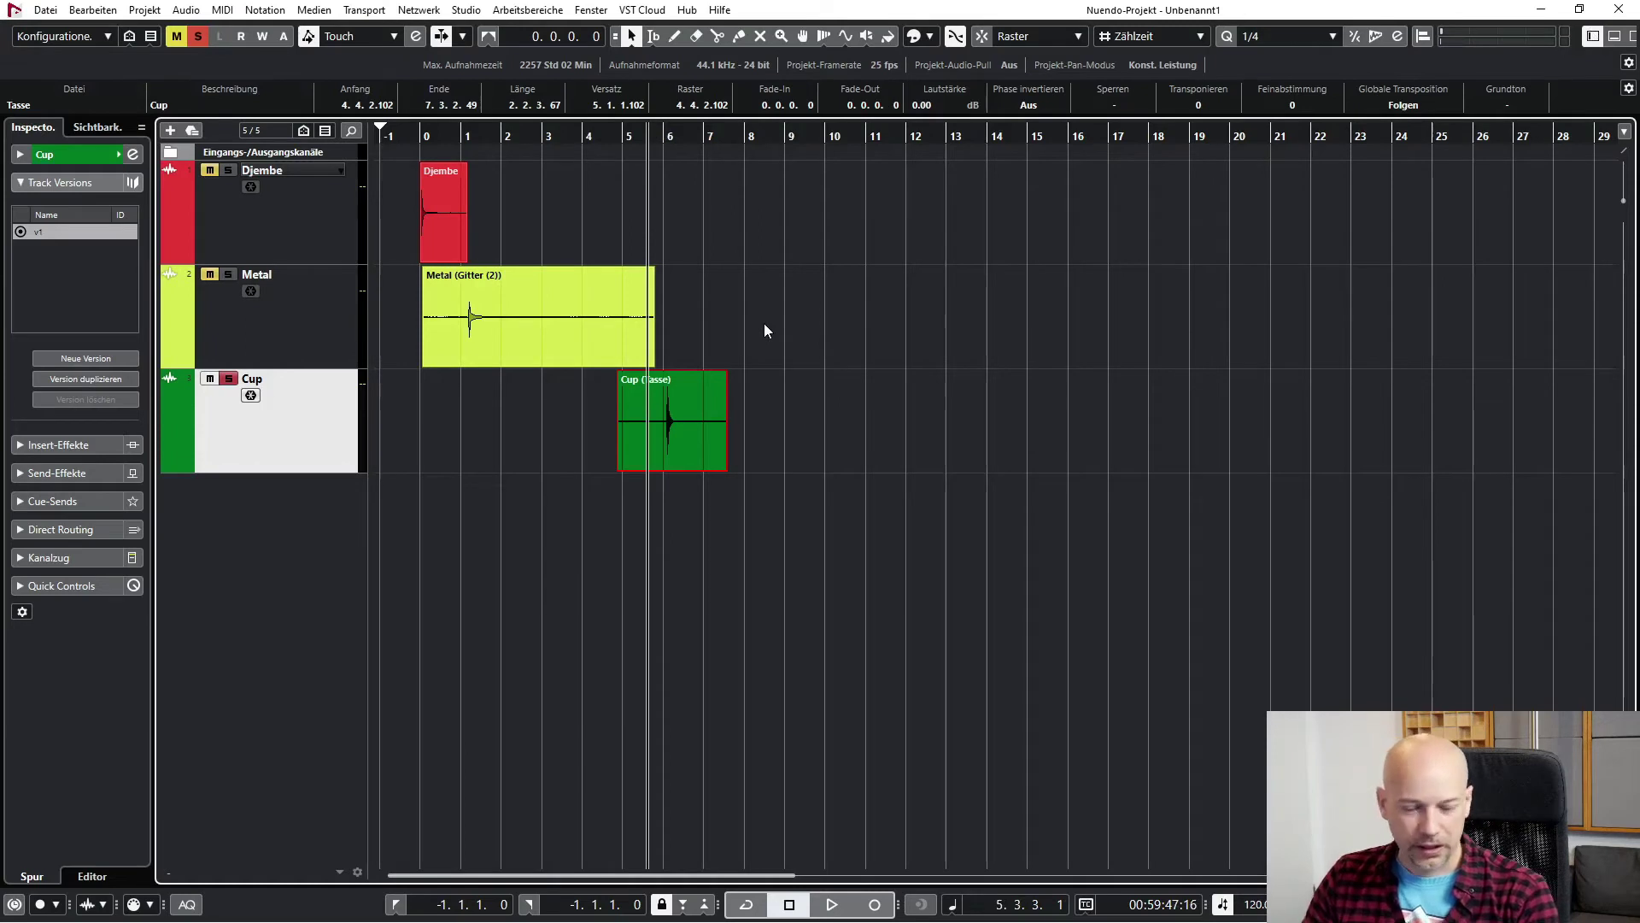
key(n)
key(b)
key(n)
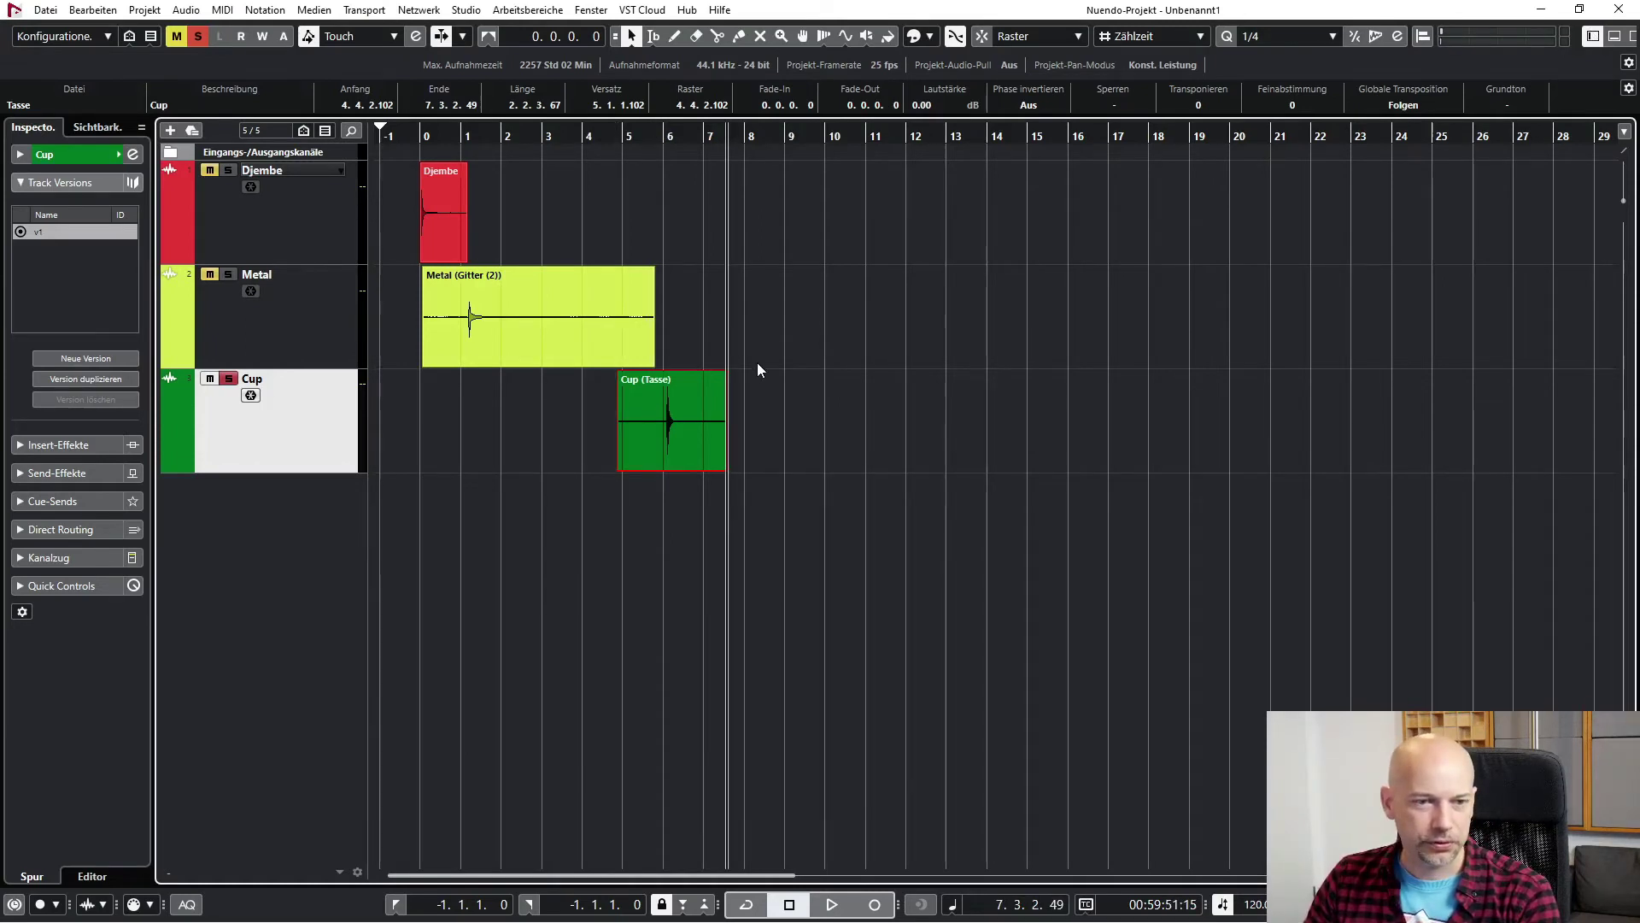
drag(659, 422, 932, 422)
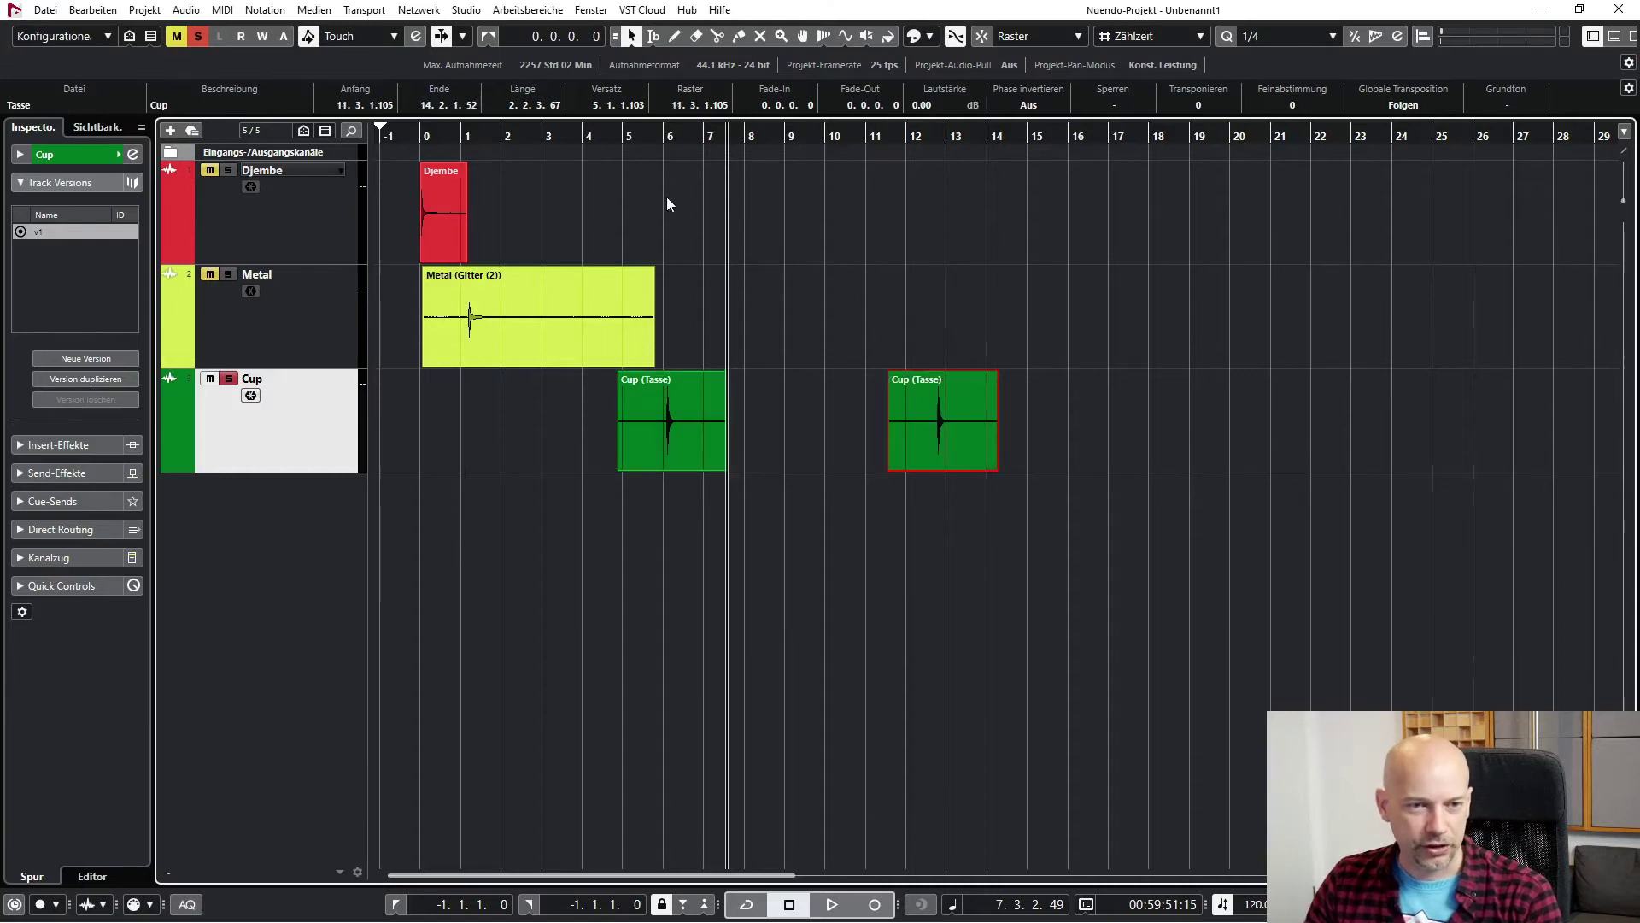
key(n)
key(n)
key(b)
key(b)
key(b)
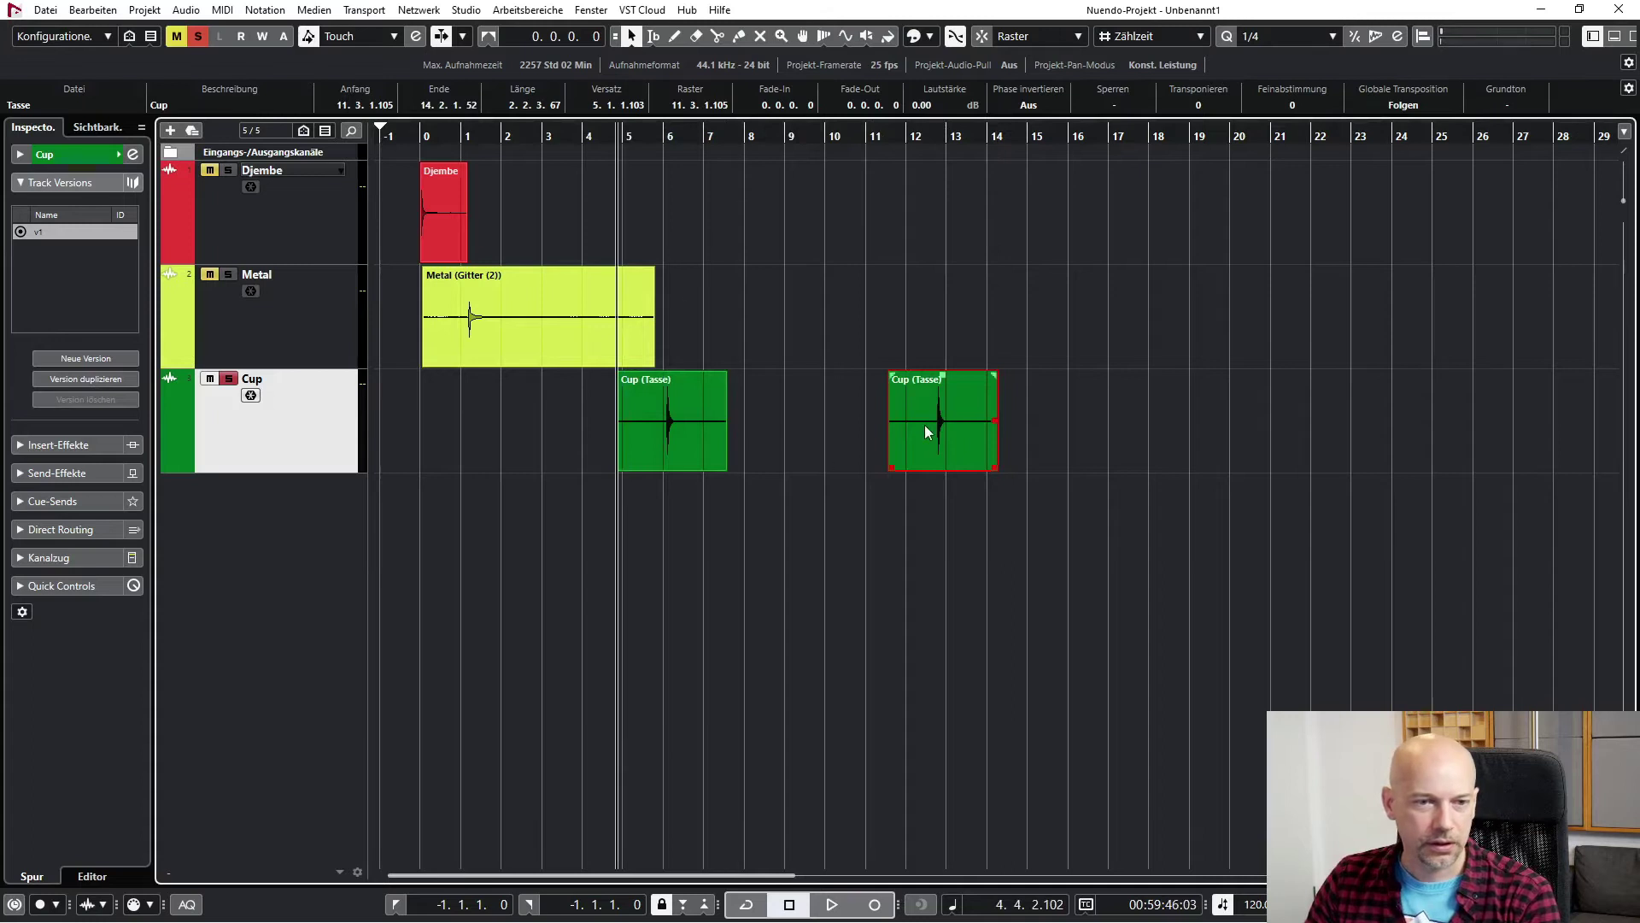
key(Delete)
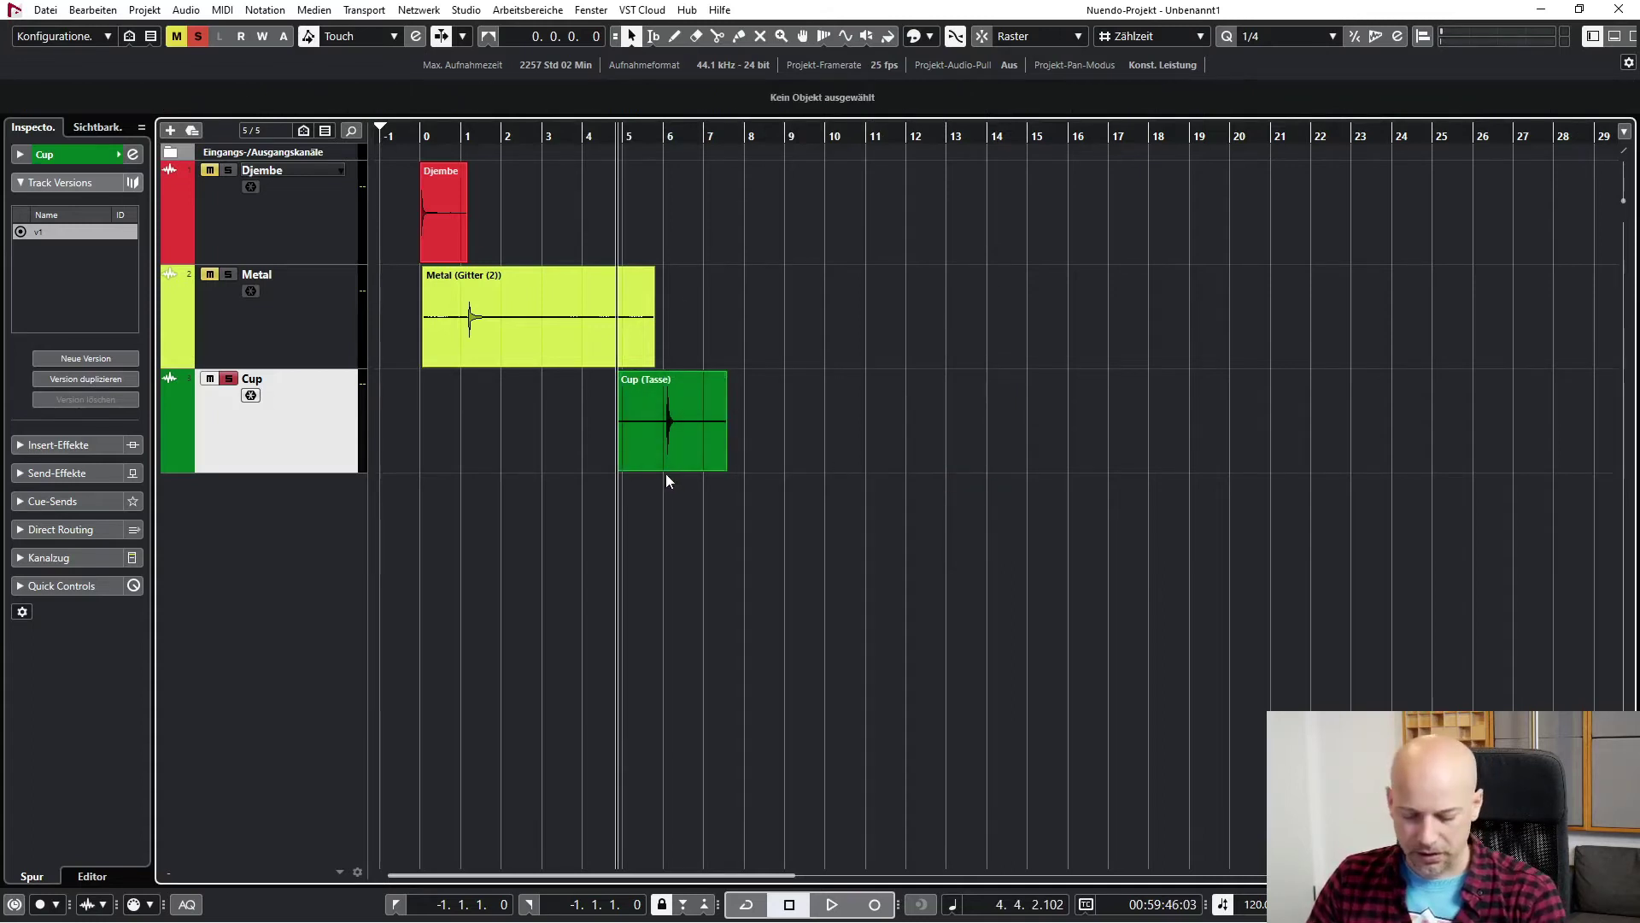
- Split the Cup clip at the start of the hit at 6.1.2.11 and delete the part before it
click(684, 439)
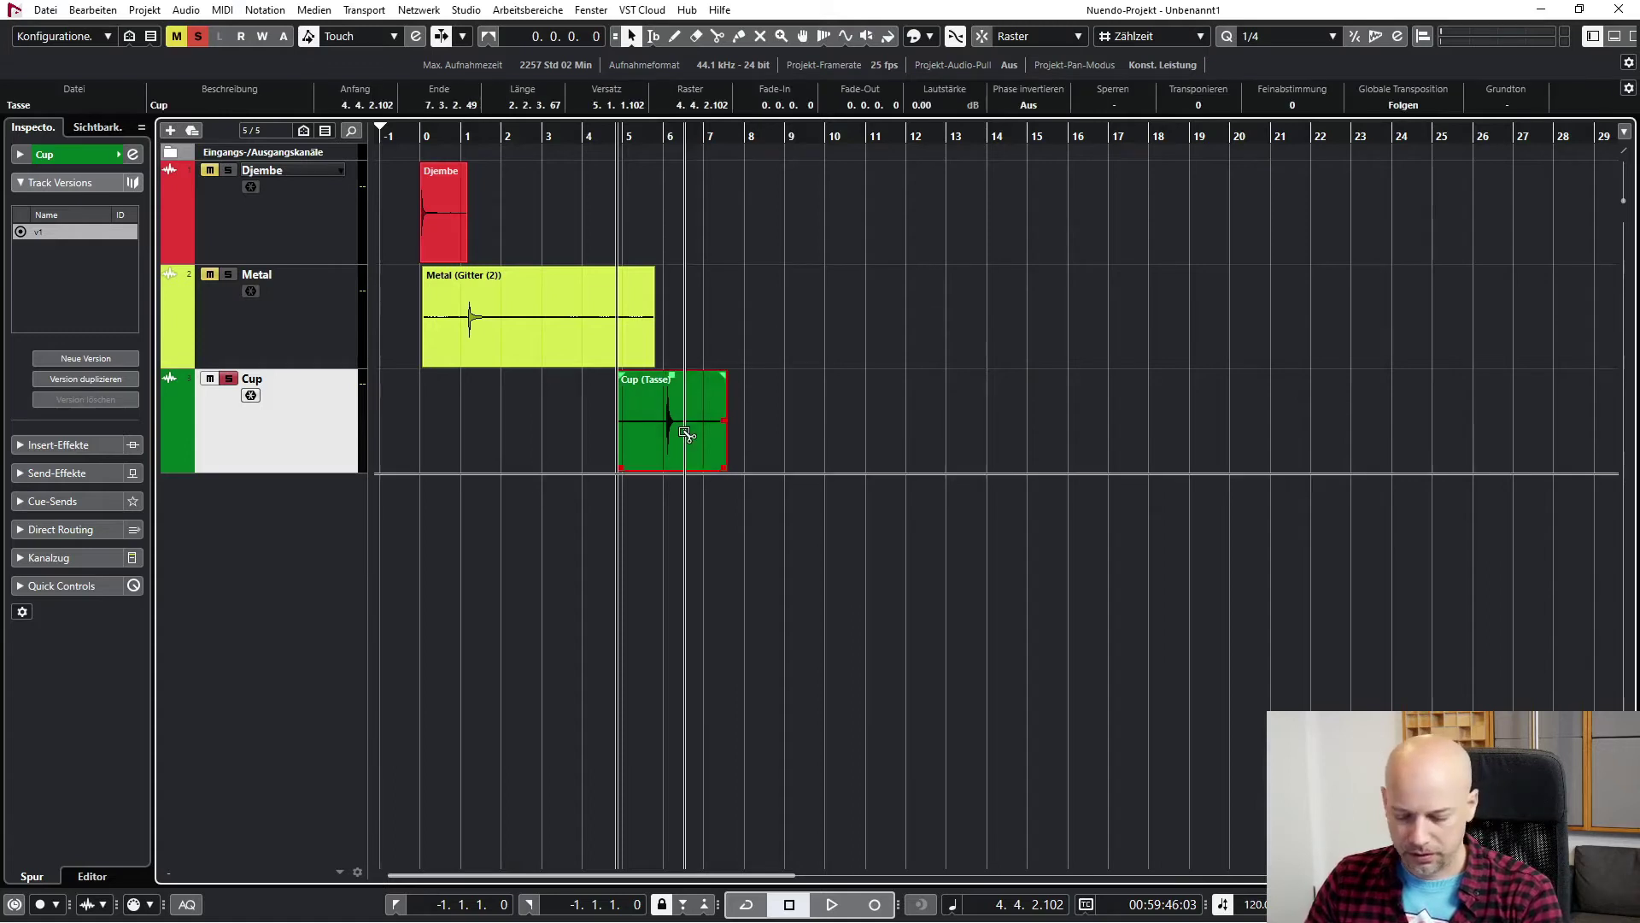
alt+click(684, 434)
key(Delete)
- Play back the cup hit, split its clip at 7.1.2.110 once the sound has decayed, and delete the remainder
click(658, 136)
key(space)
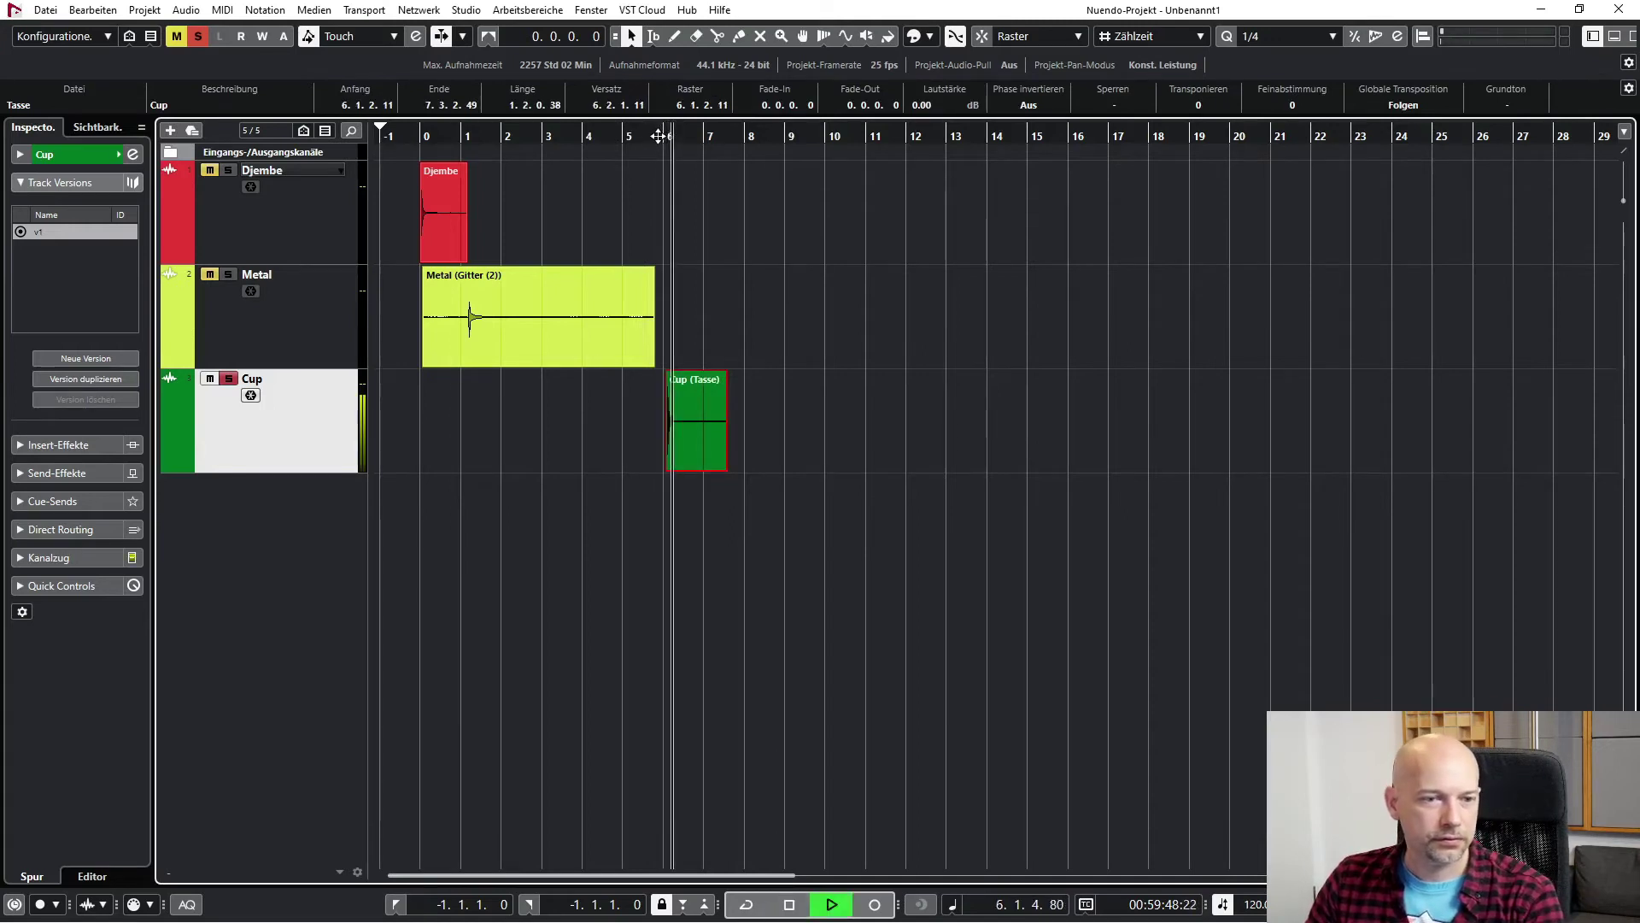
key(space)
key(alt+x)
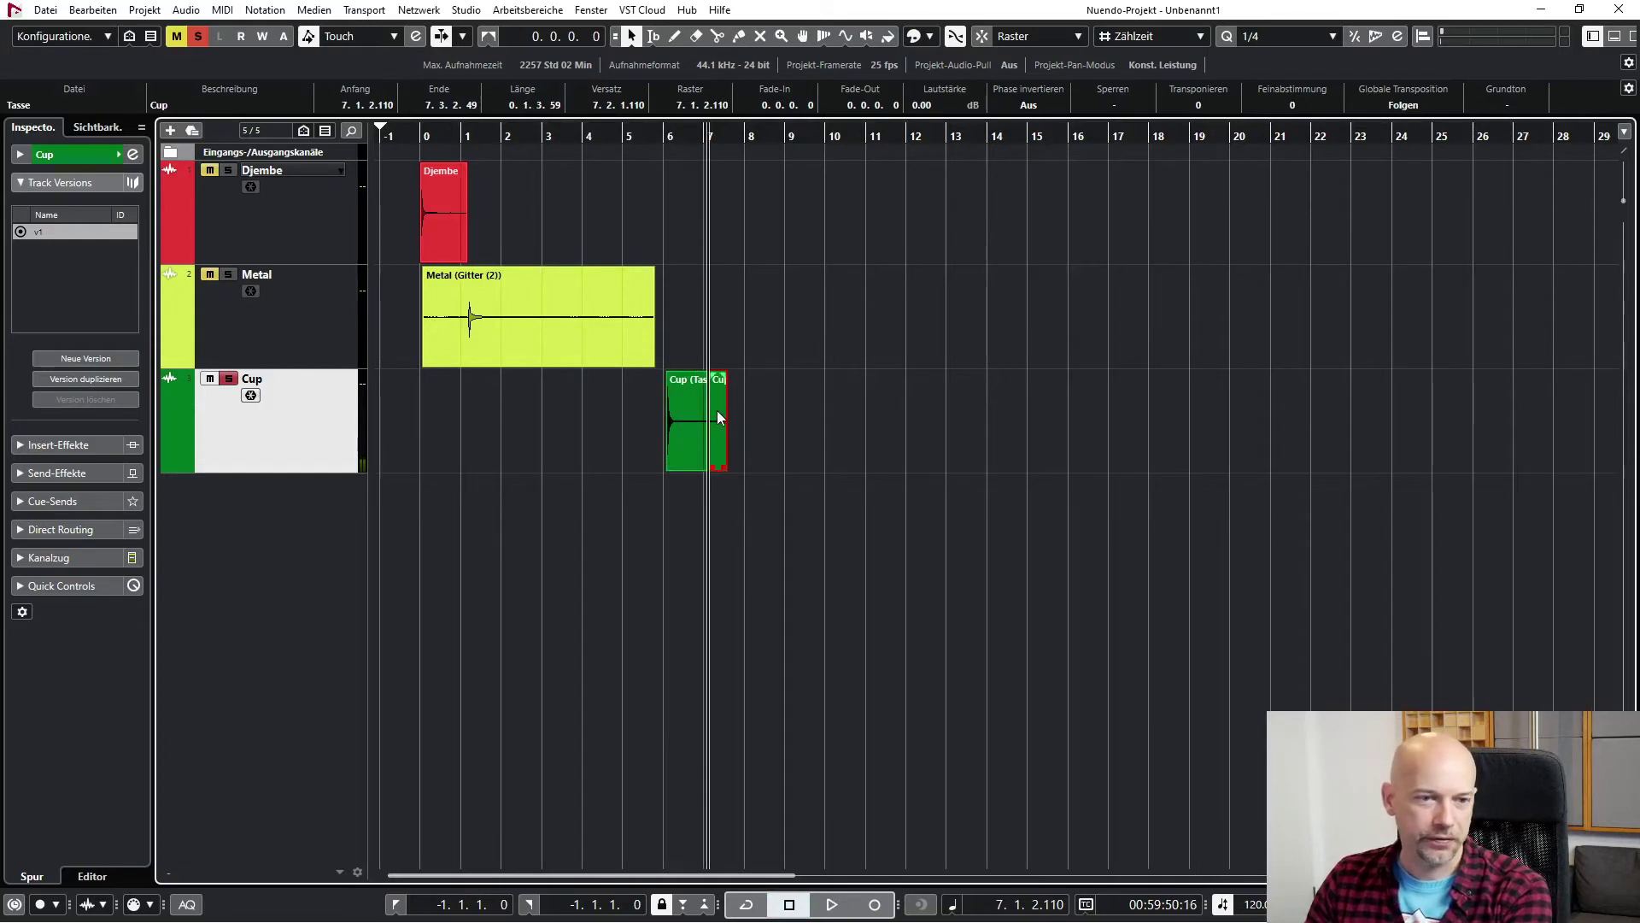
key(Delete)
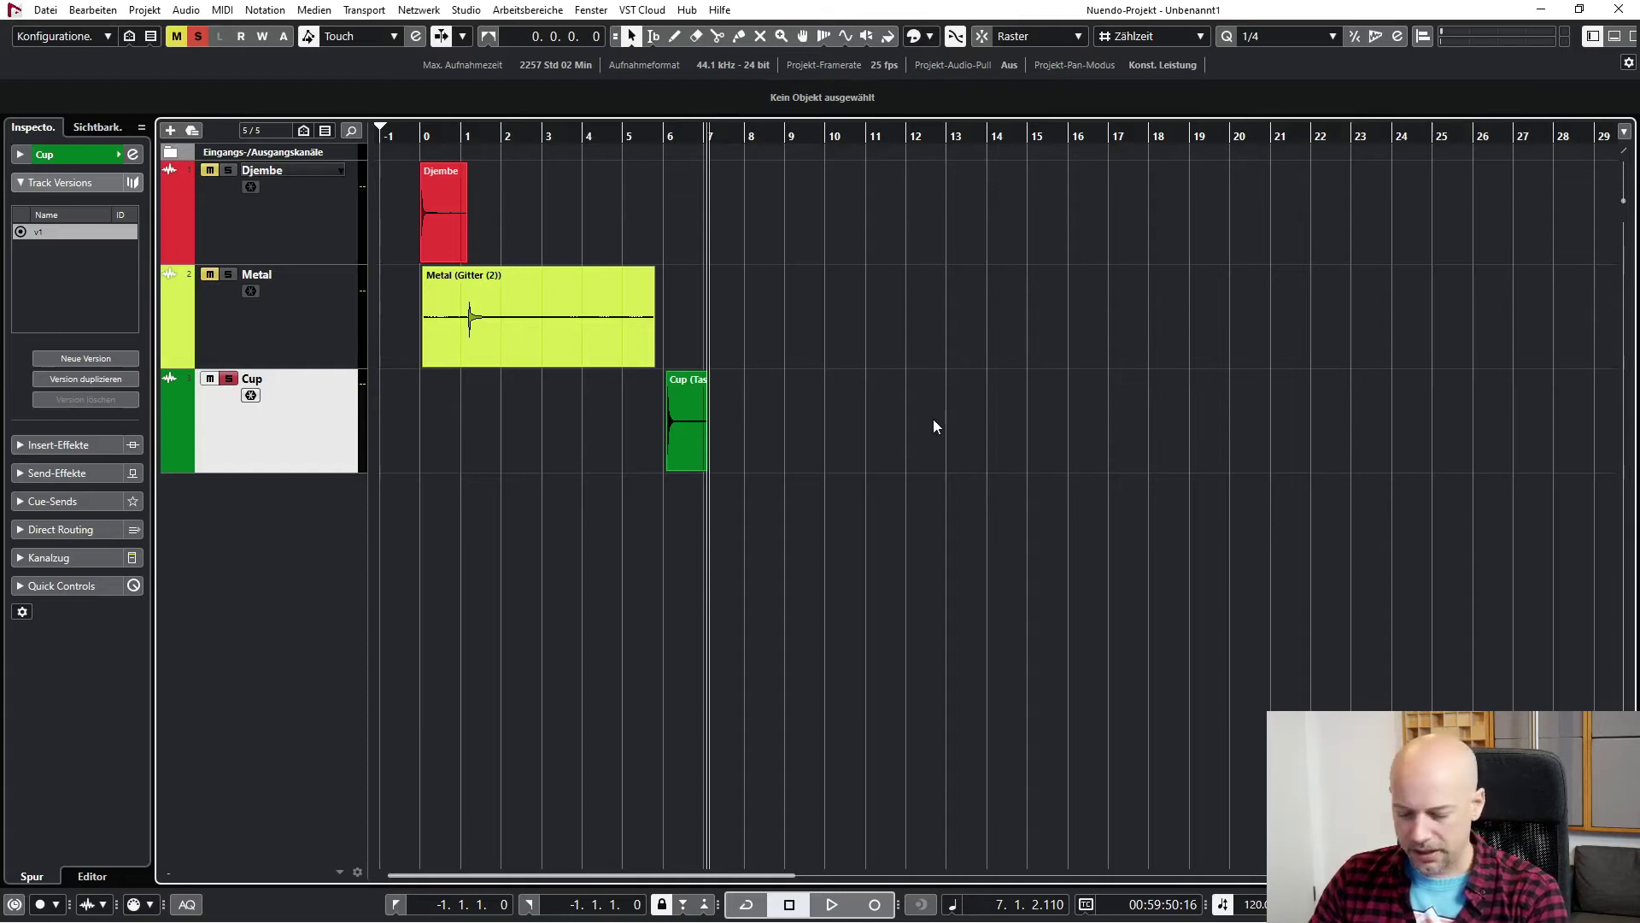
- Add a fade-out of about 0.3.2.62 to the Cup clip, starting shortly after the hit, and turn off the track's solo
key(h)
key(h)
key(h)
key(h)
key(h)
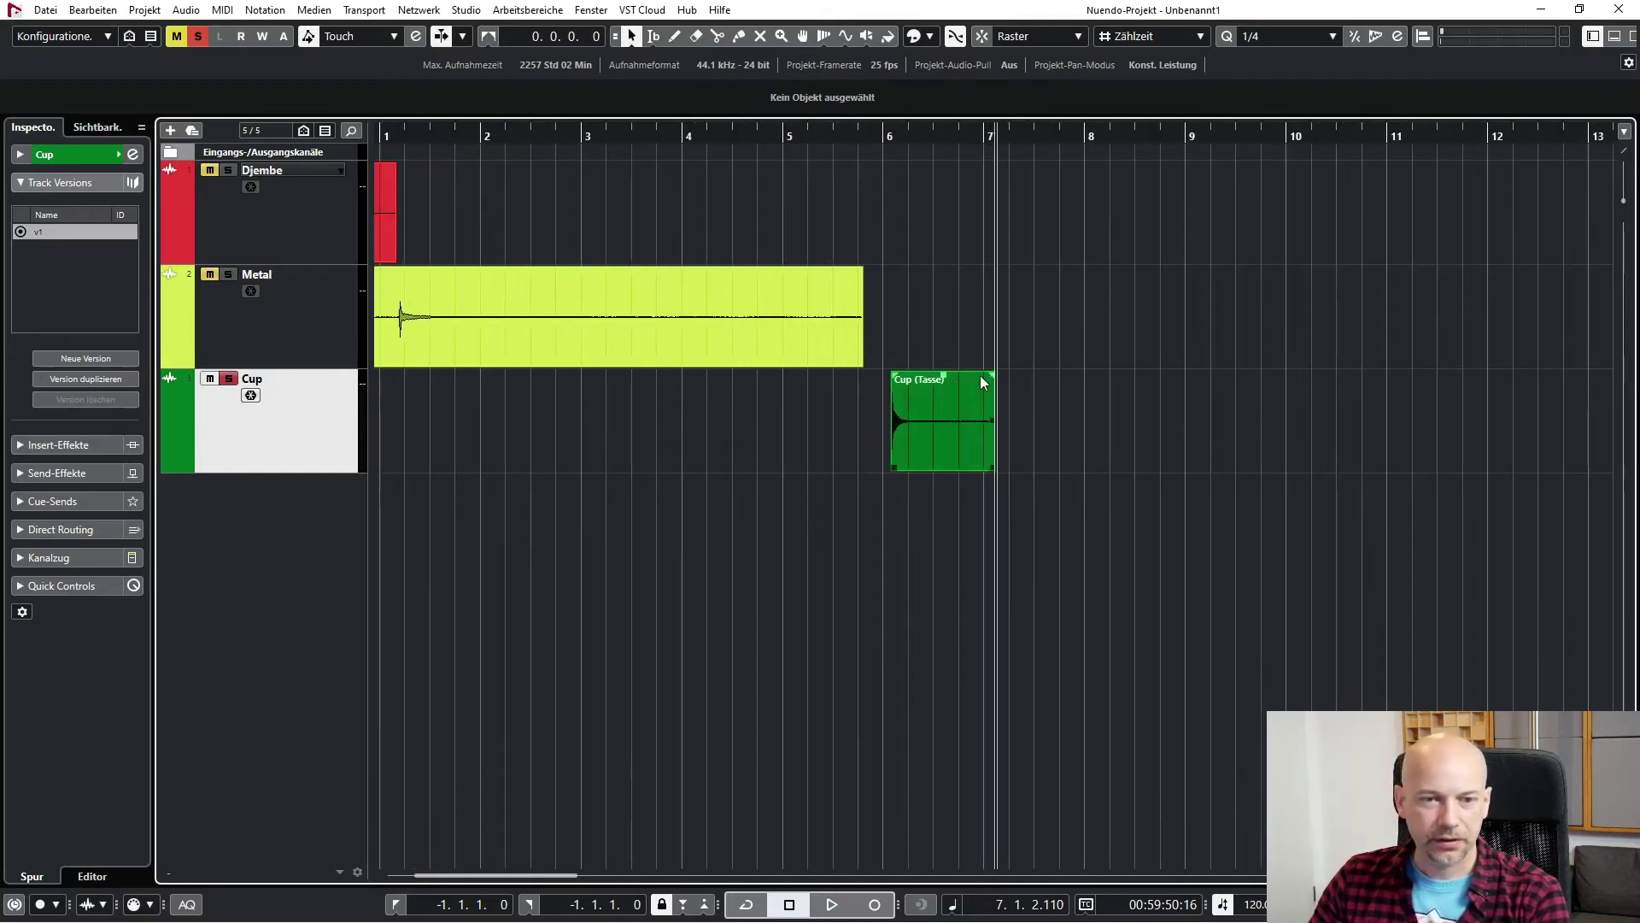
drag(995, 375, 915, 378)
click(584, 460)
click(228, 378)
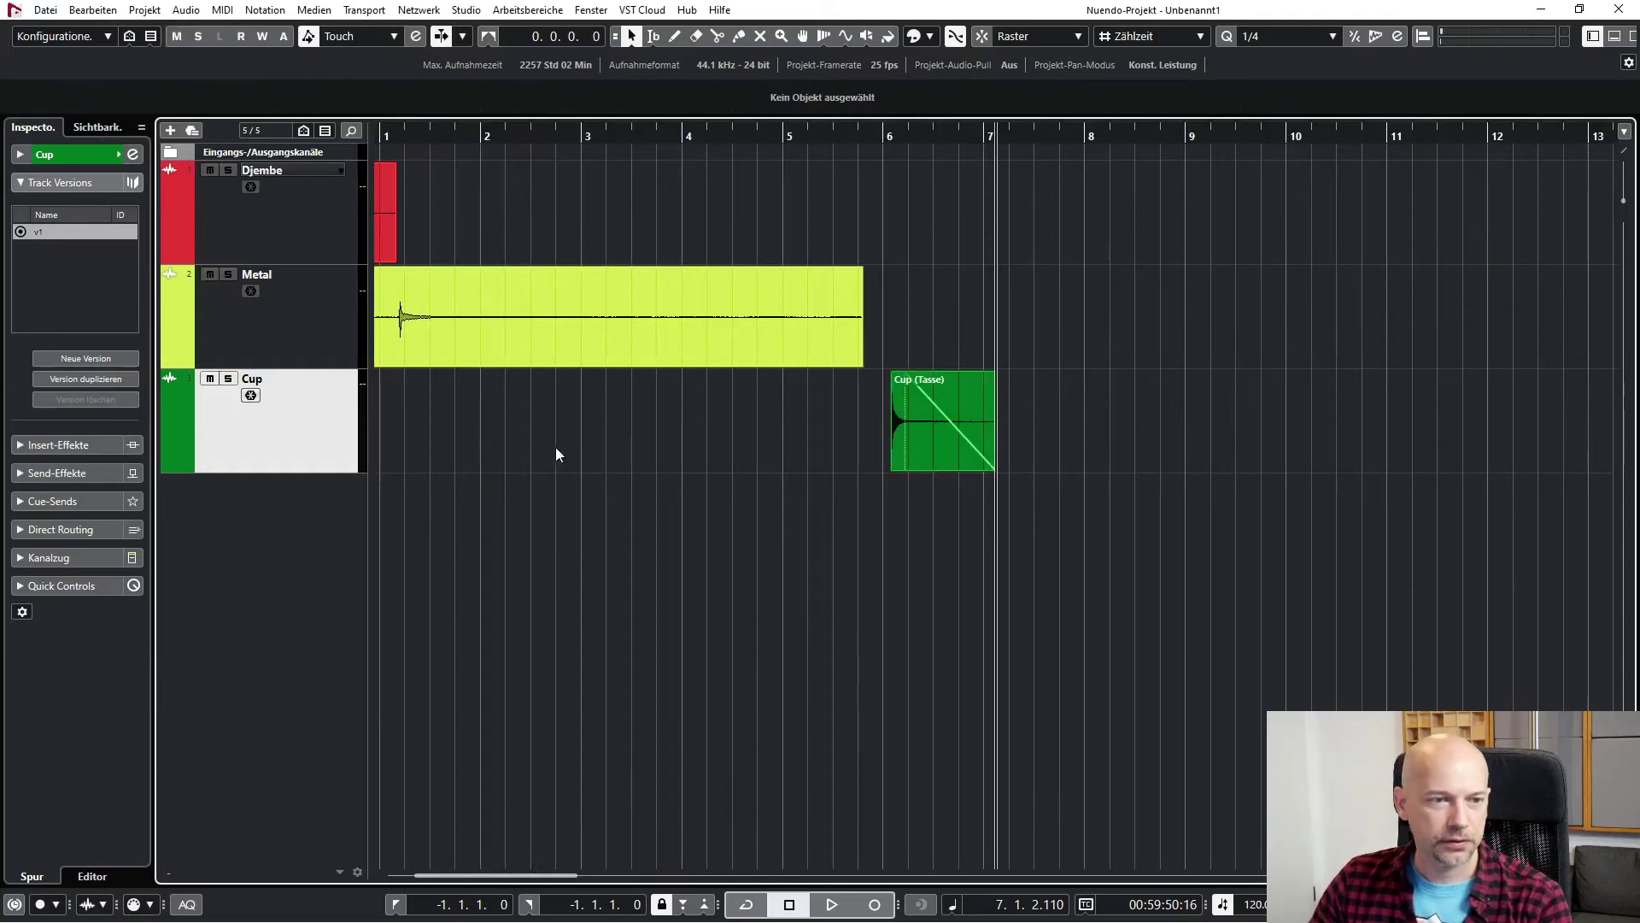
- Add long fade-outs starting just after the hits: about 1.0.0.66 on the Djembe clip and 4.1.3.93 on the Metal clip
scroll(557, 445, left, 2)
drag(590, 170, 488, 181)
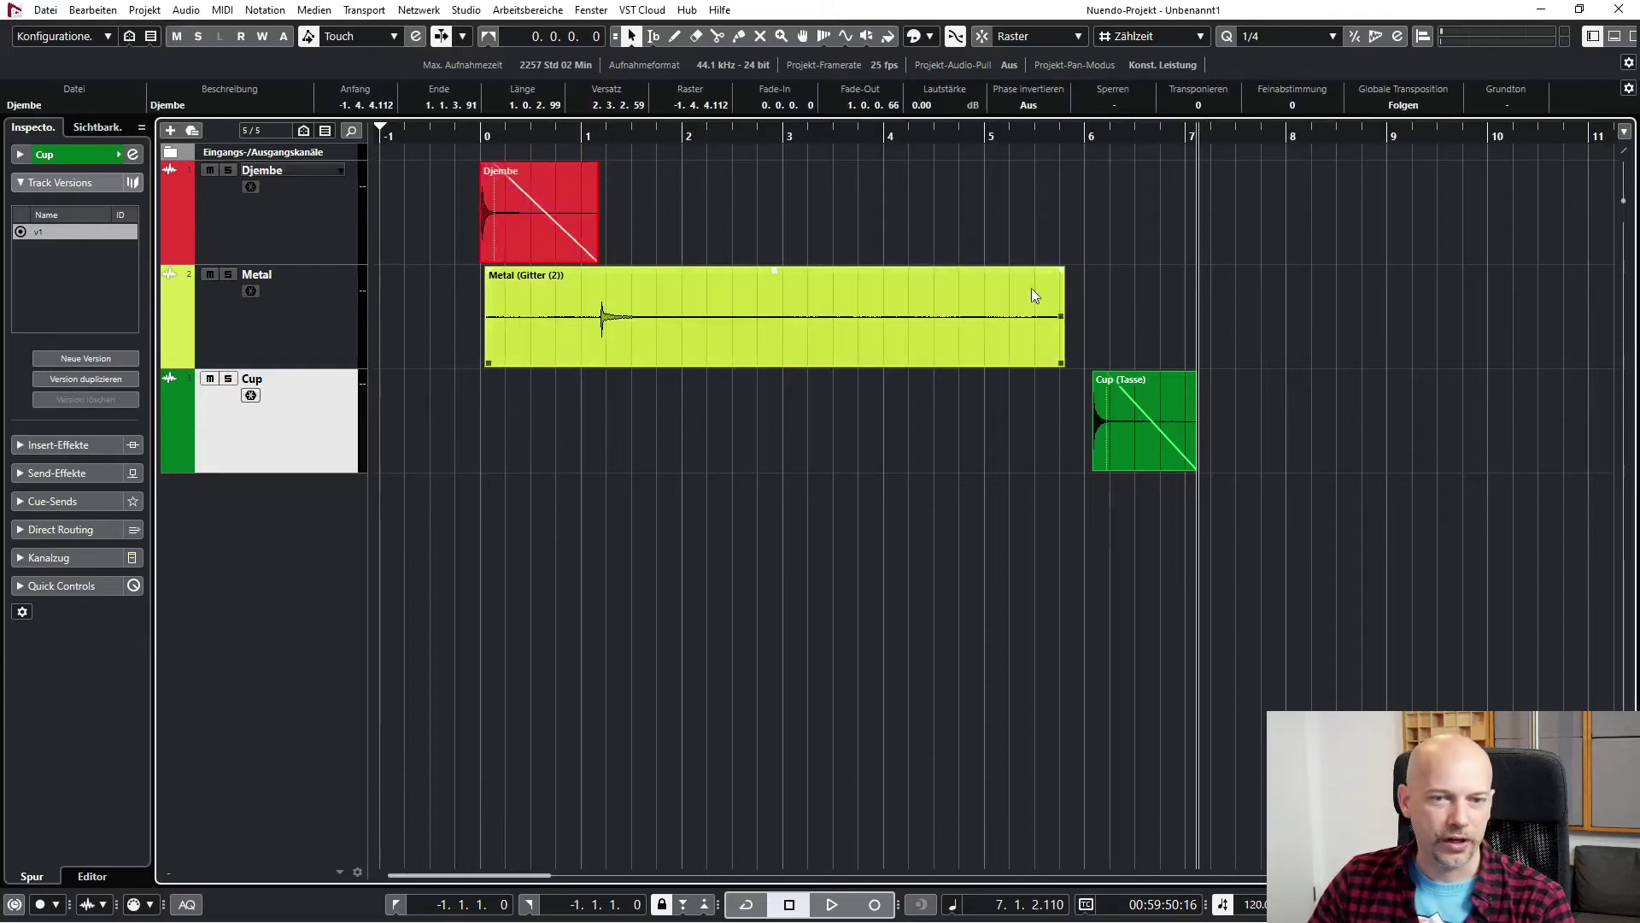
mouse_move(1058, 273)
mouse_down()
mouse_move(782, 286)
mouse_move(604, 321)
mouse_up()
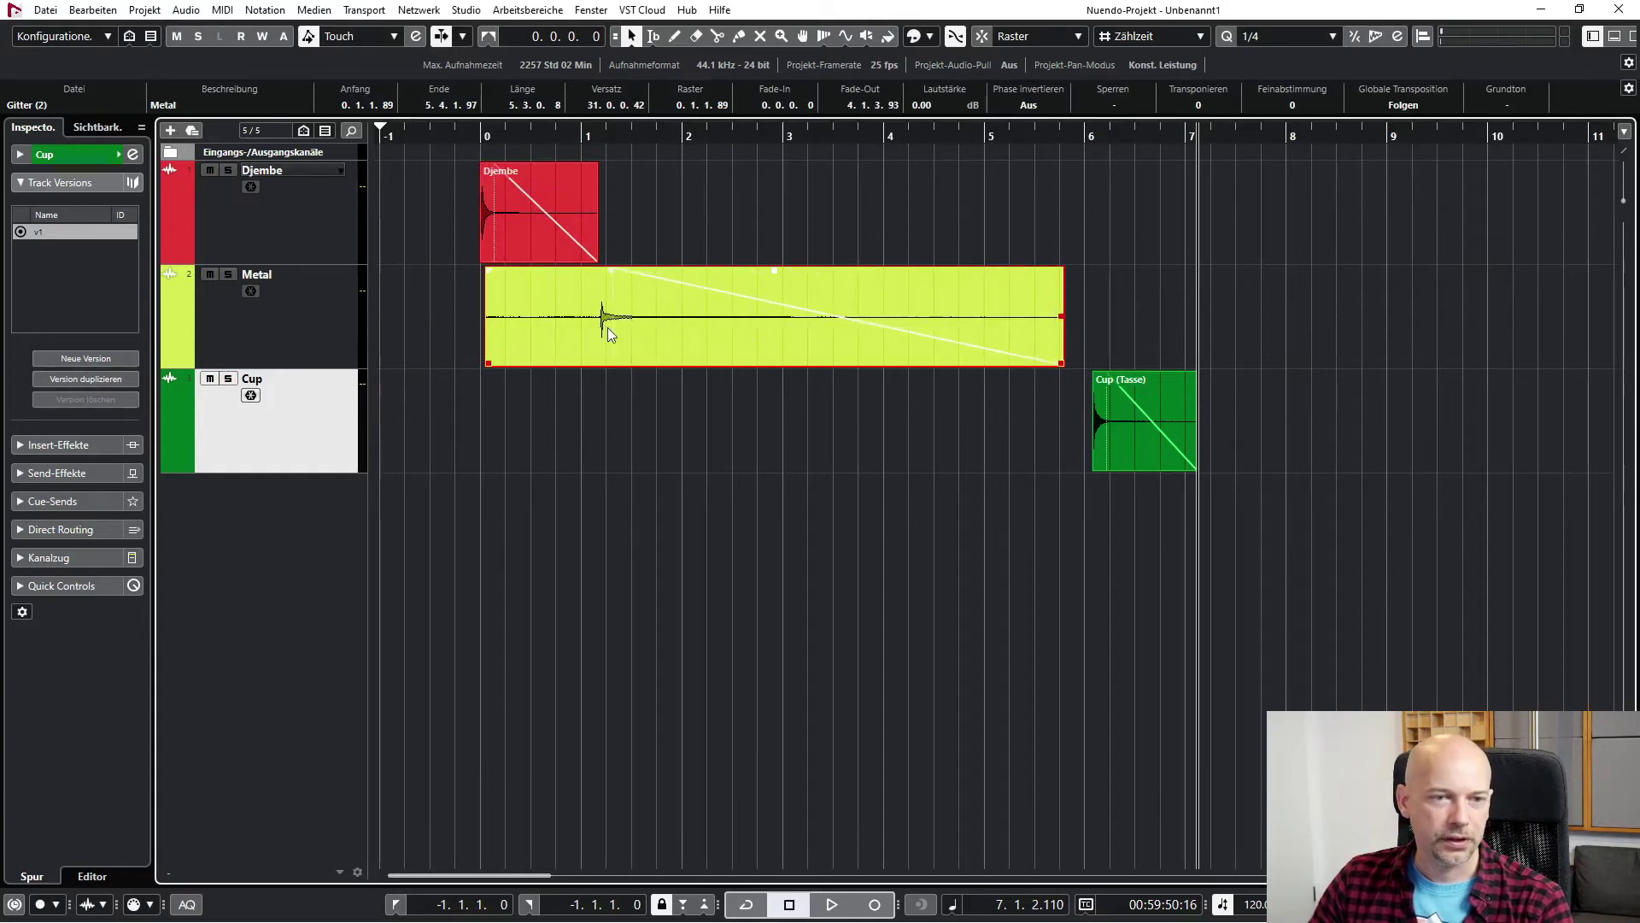
- Listen to the Metal hit soloed, cut the clip off at 3.1.4.91, and fade it out over about 1.3.2.63
click(227, 274)
click(579, 135)
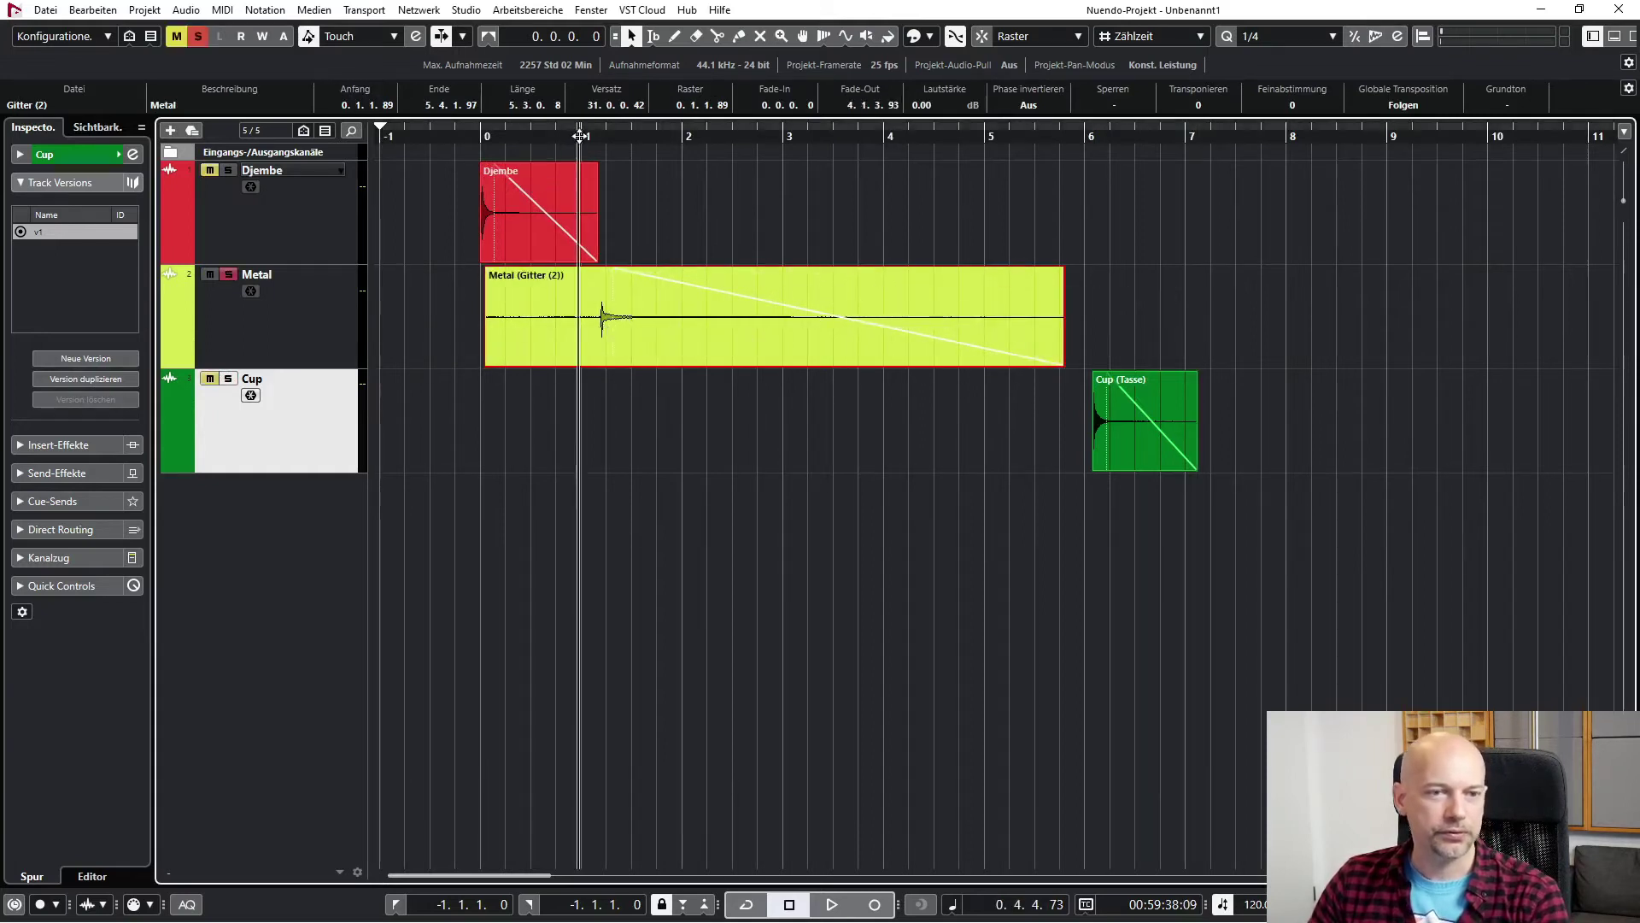
key(space)
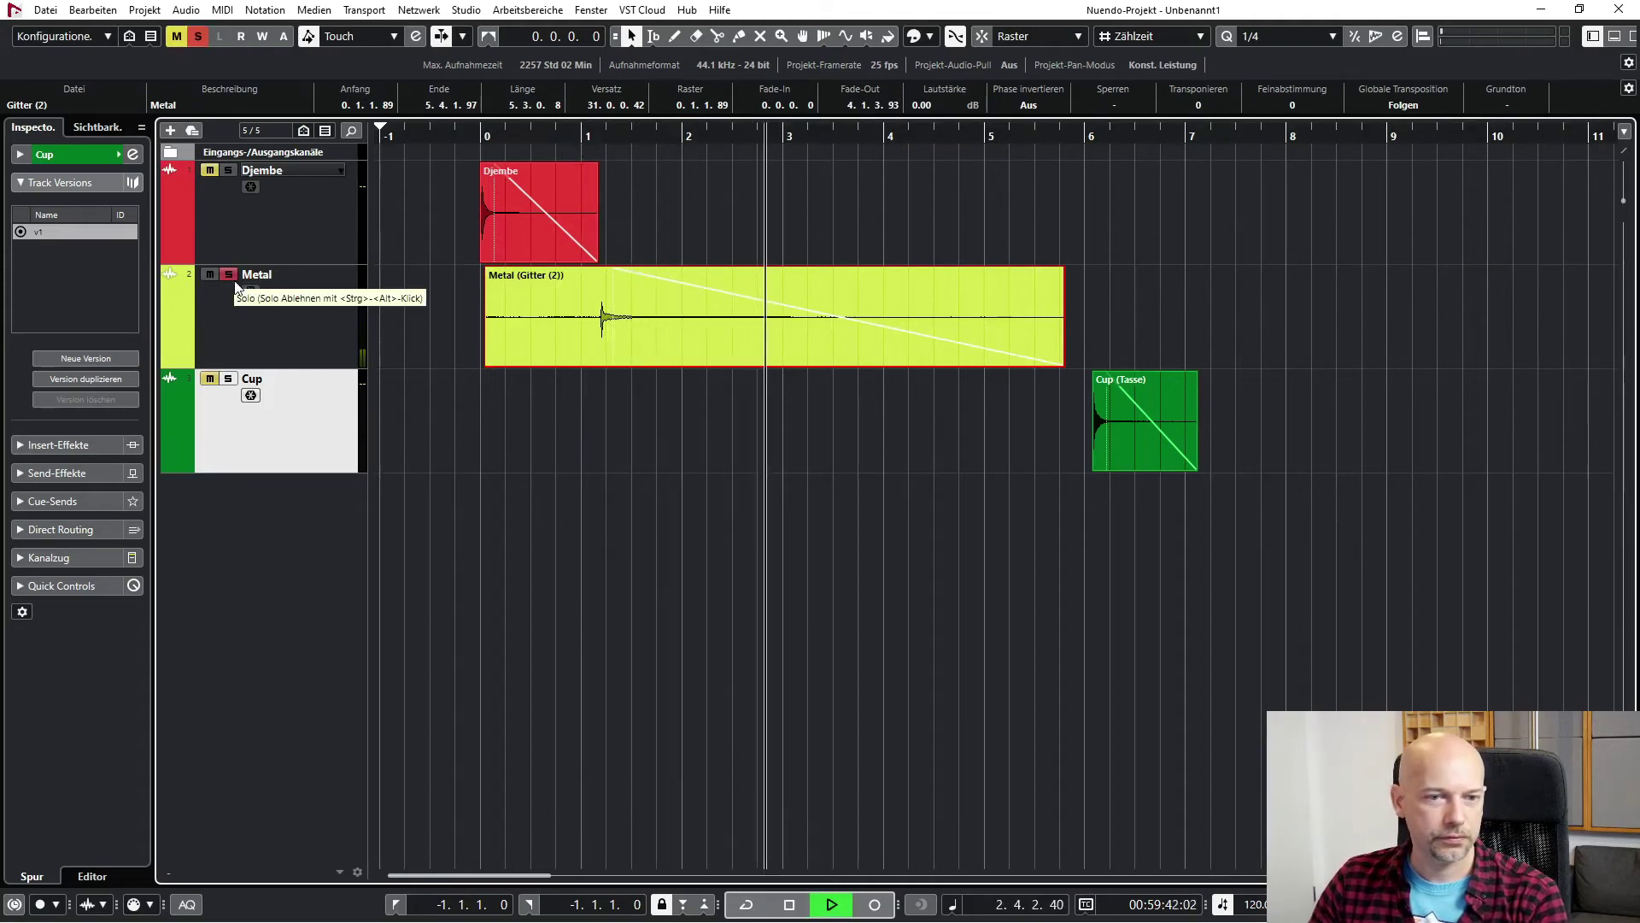
key(space)
key(alt+x)
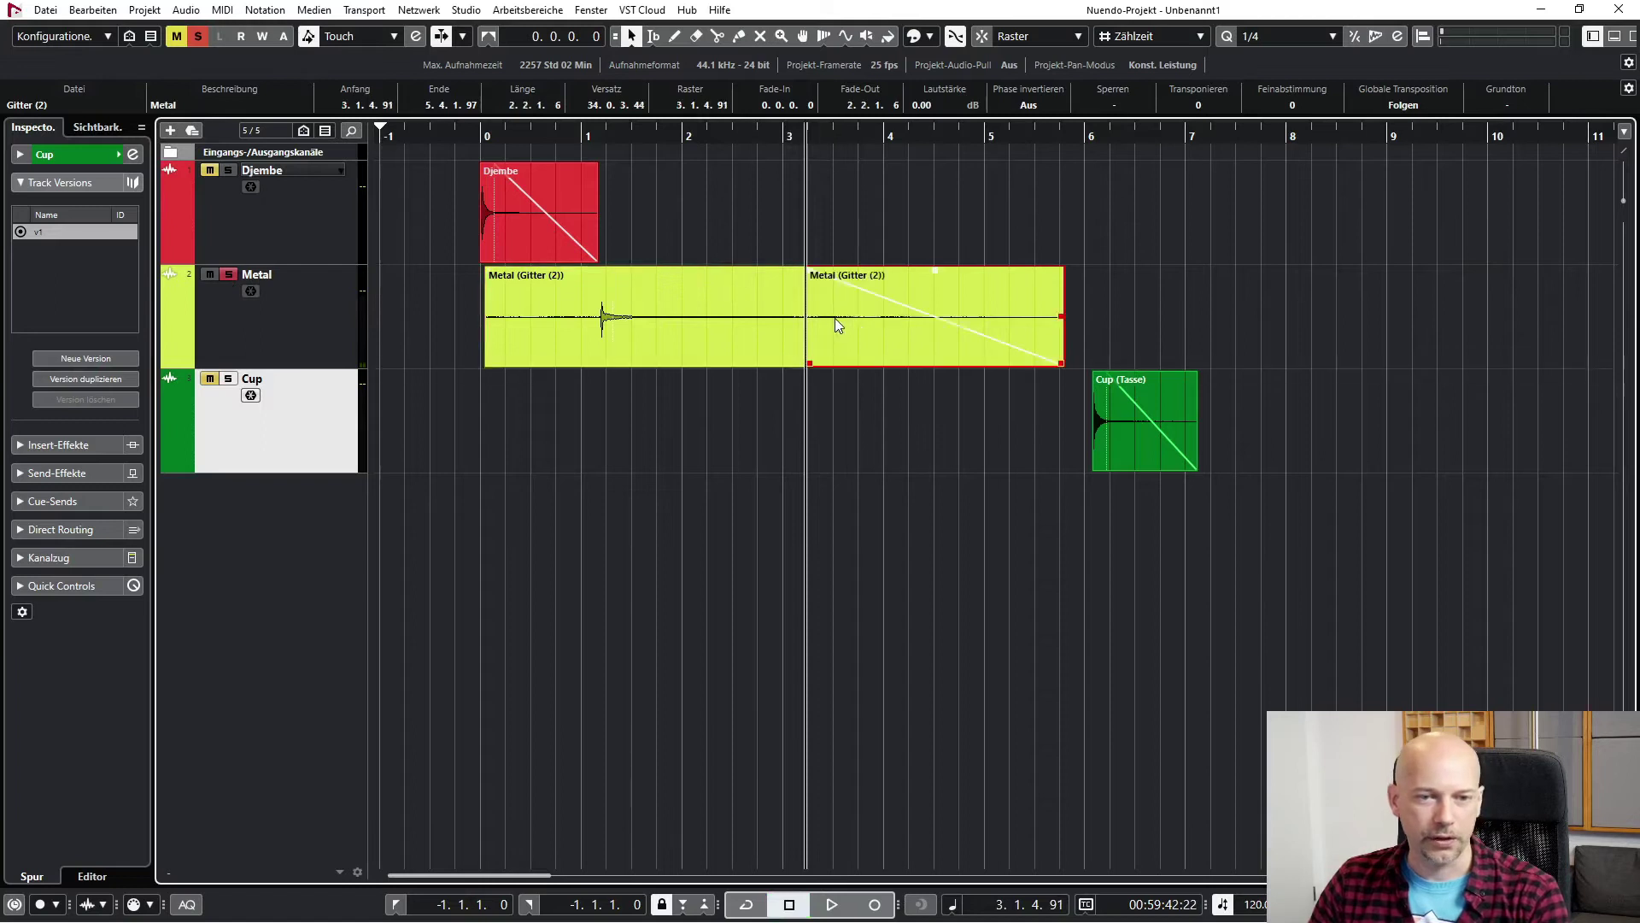
key(Delete)
drag(800, 271, 614, 270)
click(230, 273)
- Move the Cup clip to the project start so it begins level with the Djembe clip
drag(1128, 425, 653, 423)
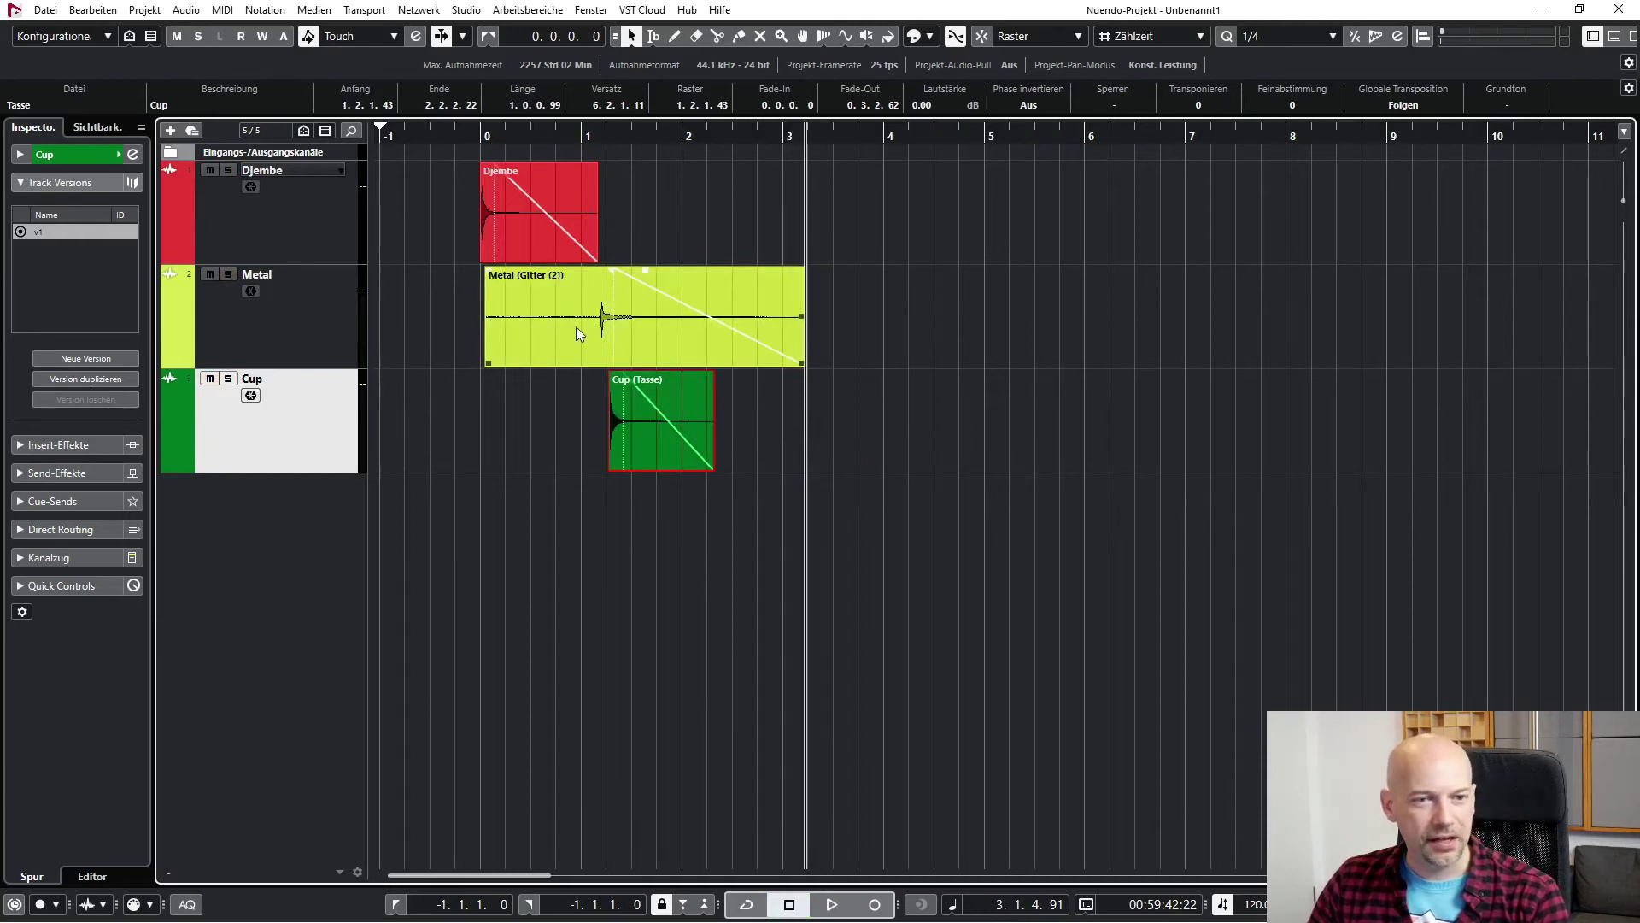
click(485, 450)
drag(644, 434, 523, 425)
- Select all three clips and review the export settings for selected events, including the naming scheme, then close the dialogs
drag(420, 217, 551, 427)
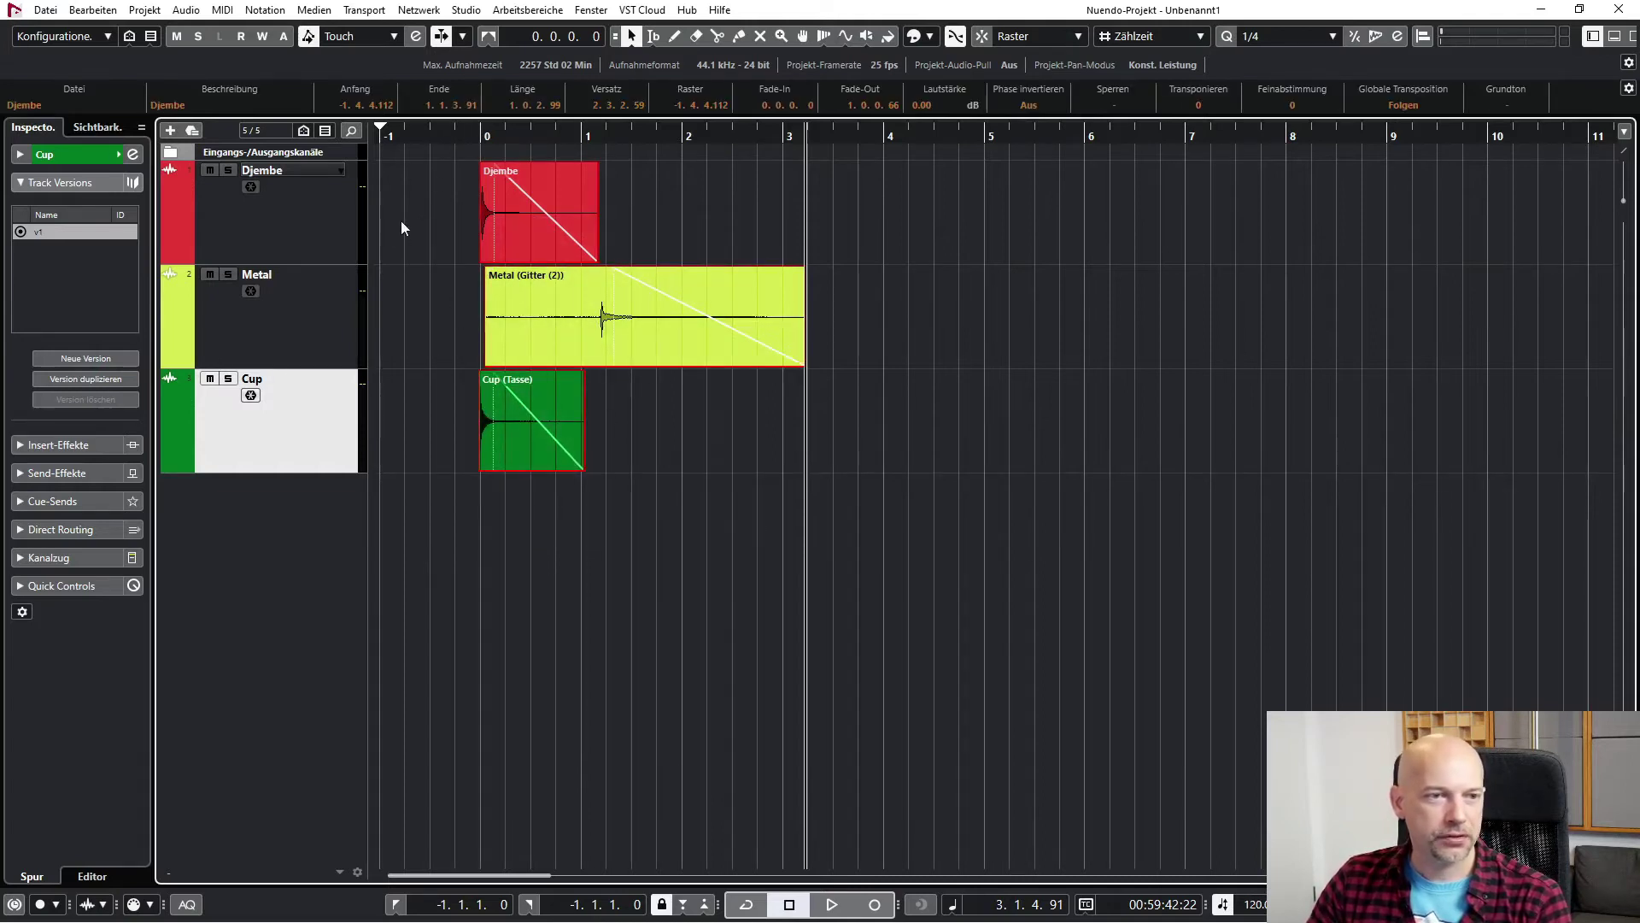
click(767, 420)
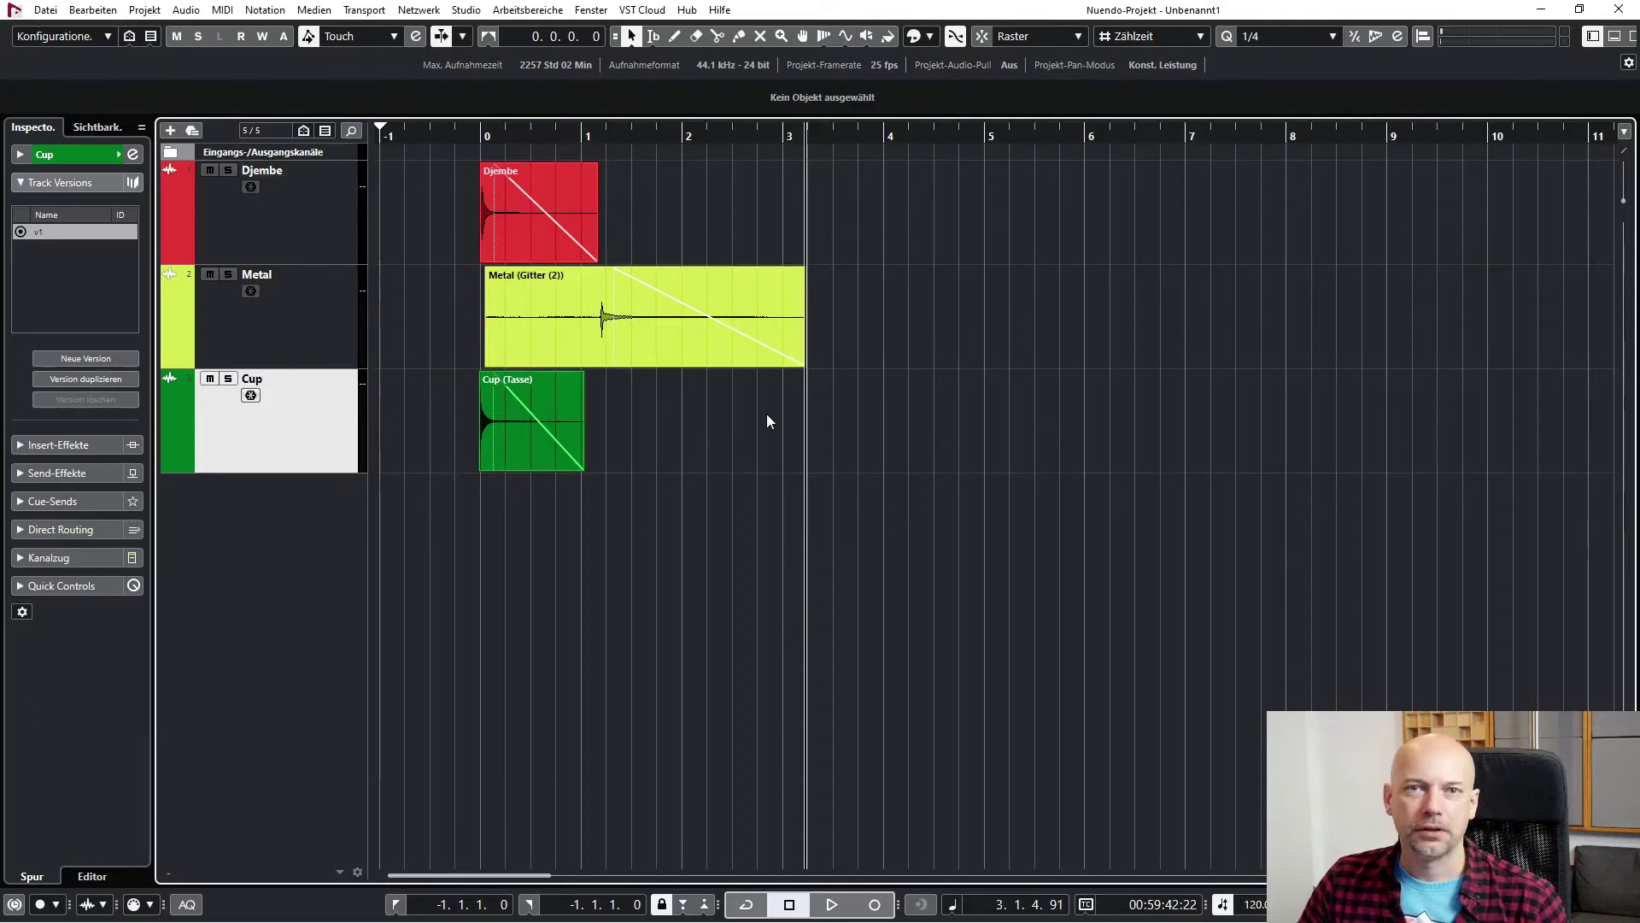
drag(432, 221, 769, 512)
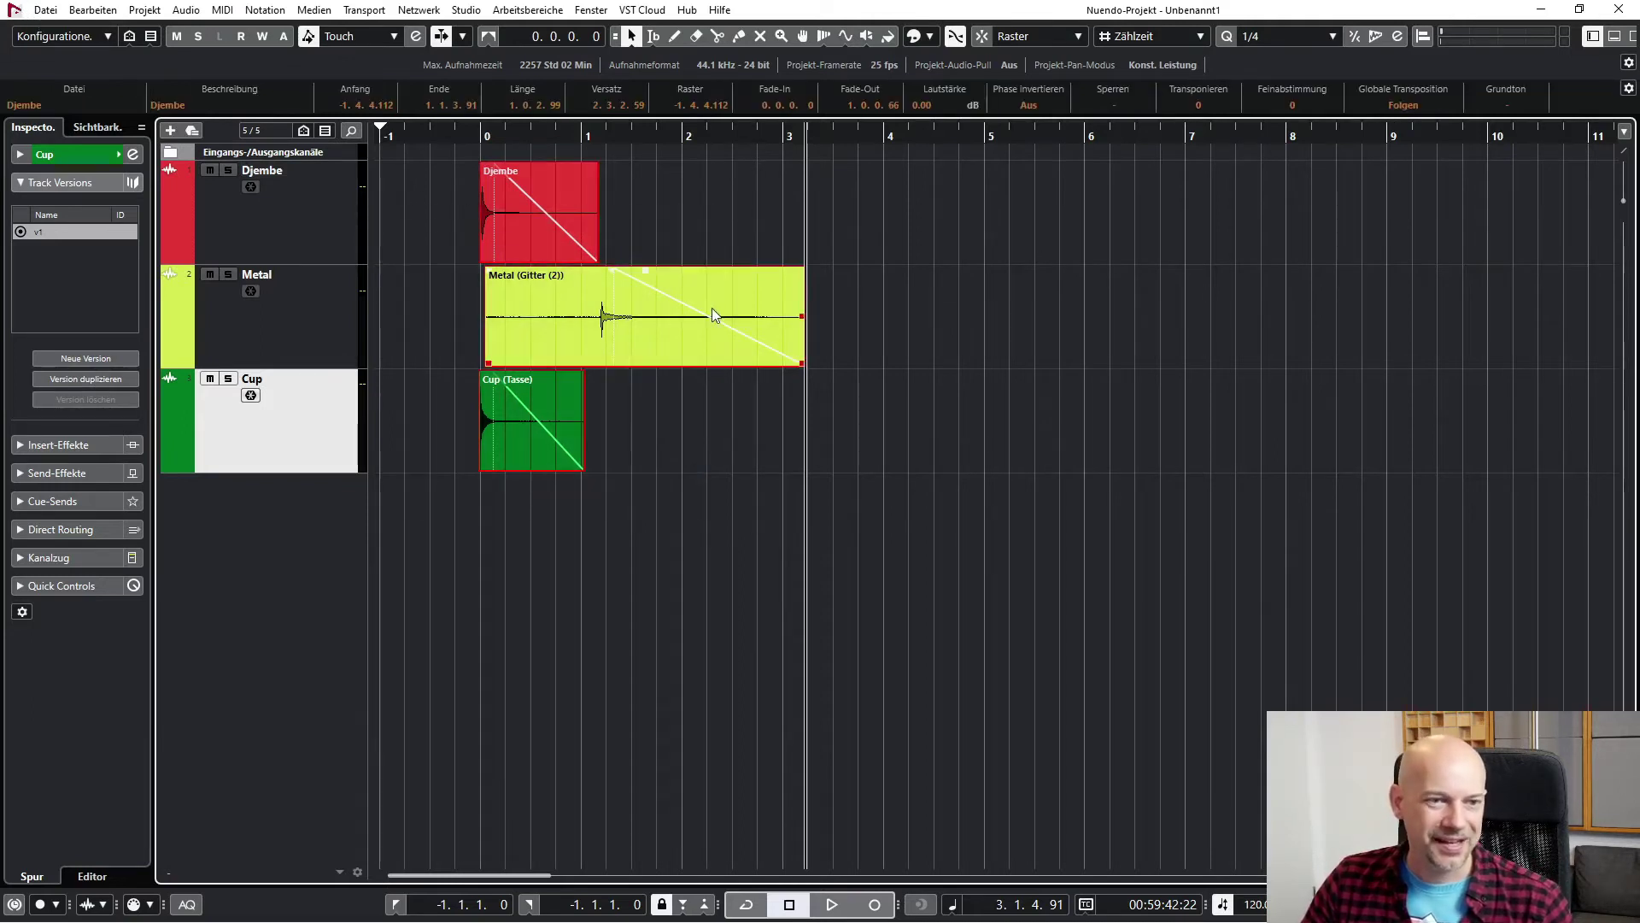
click(45, 10)
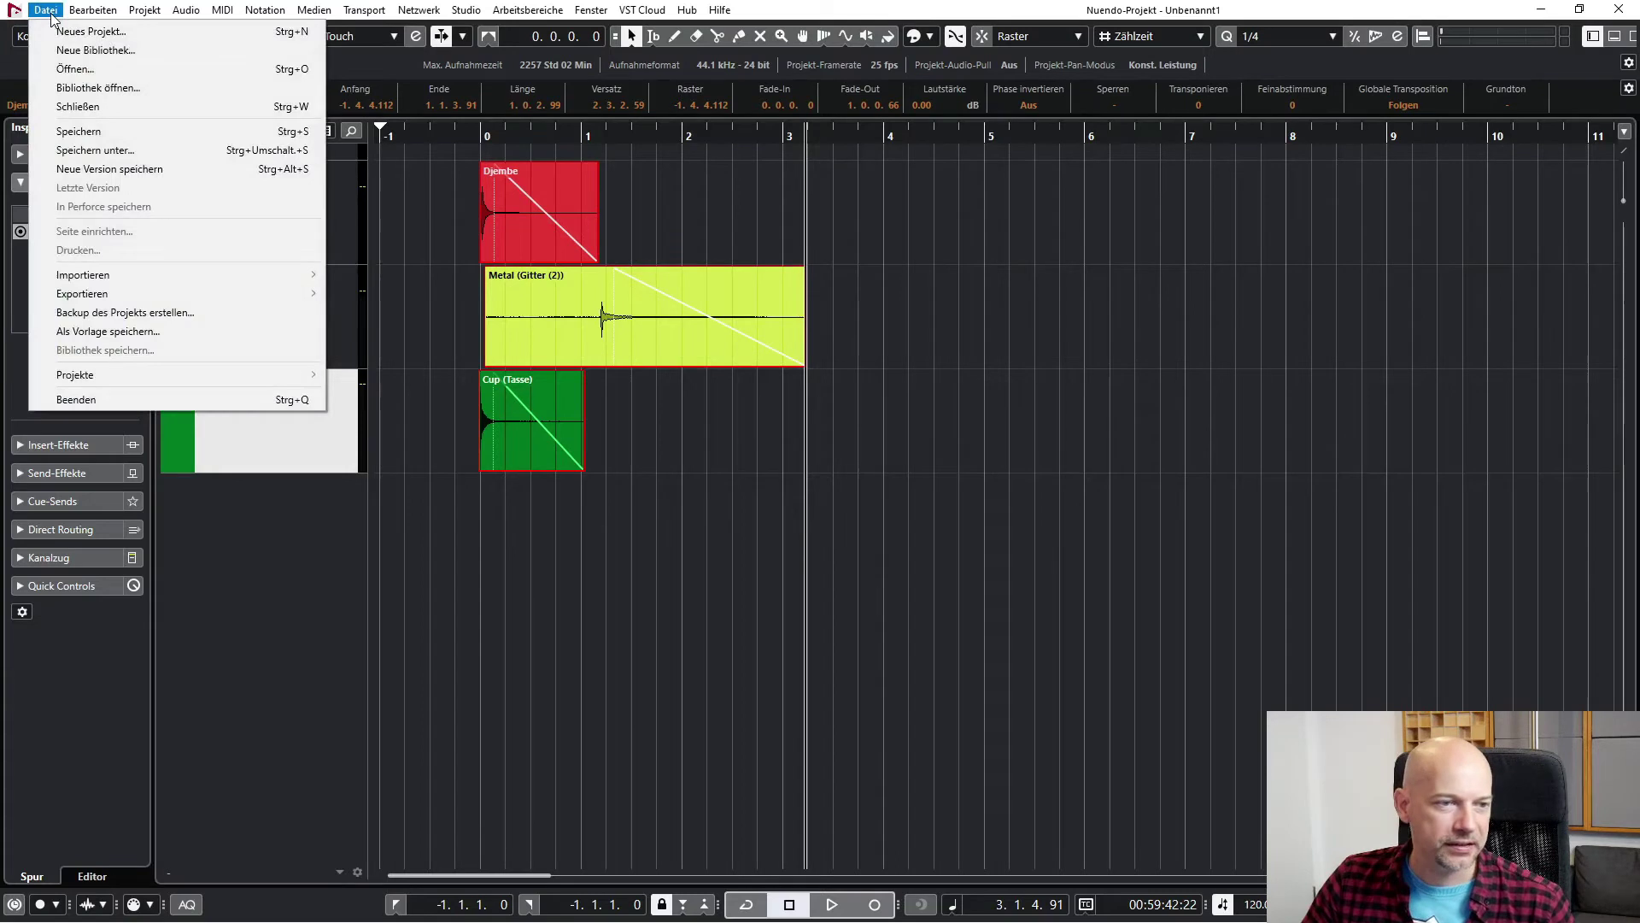
mouse_move(215, 293)
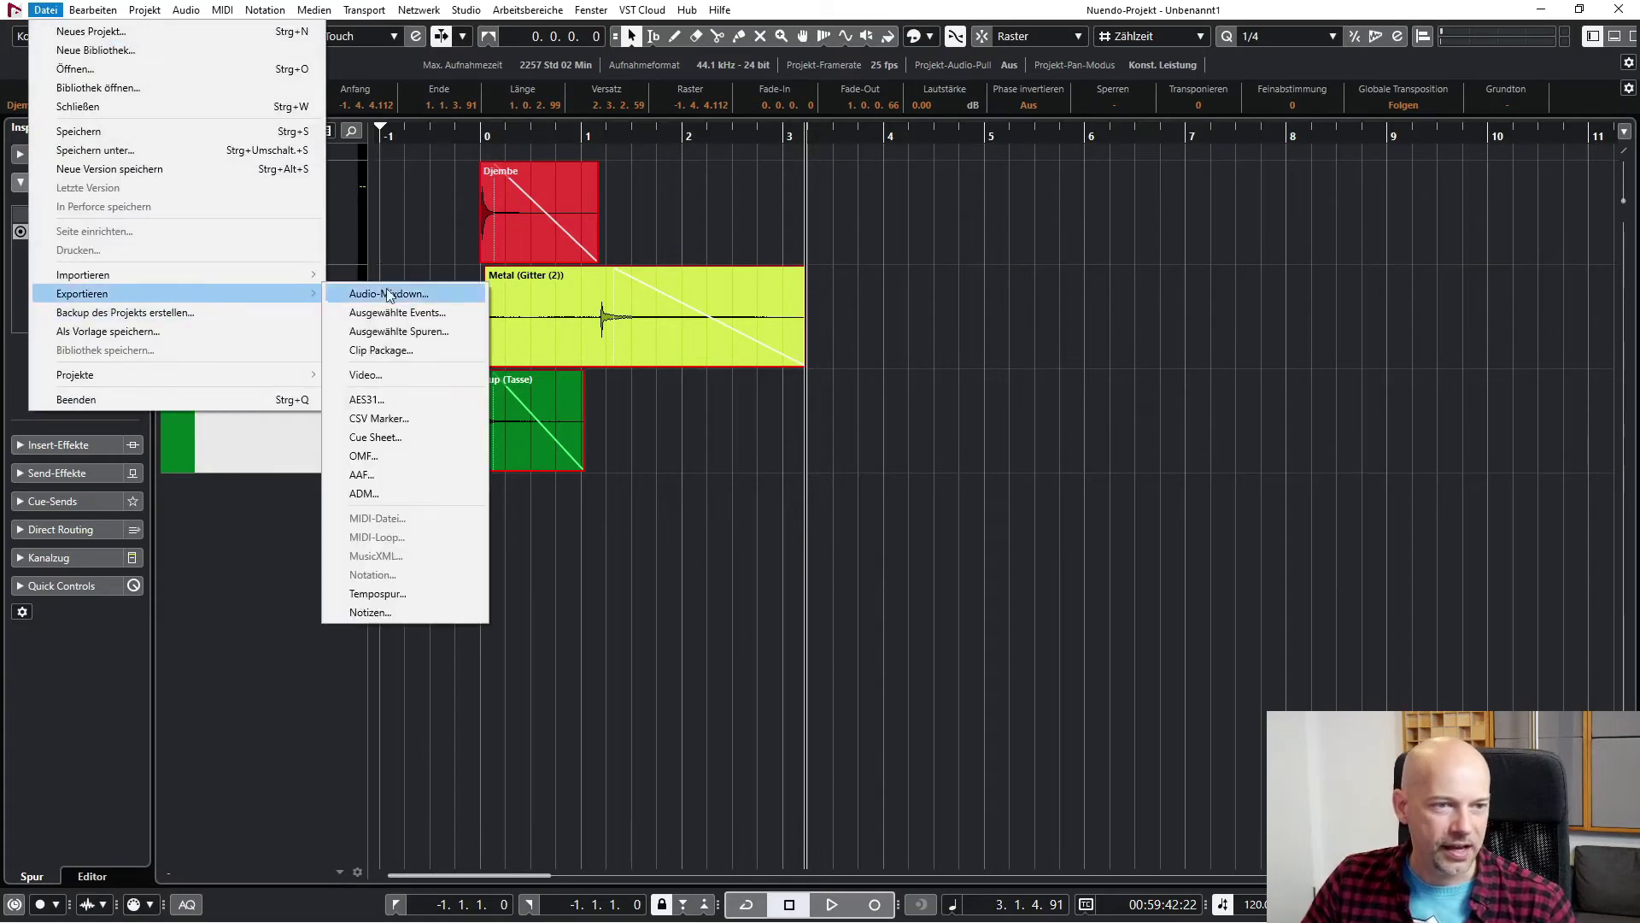
click(422, 322)
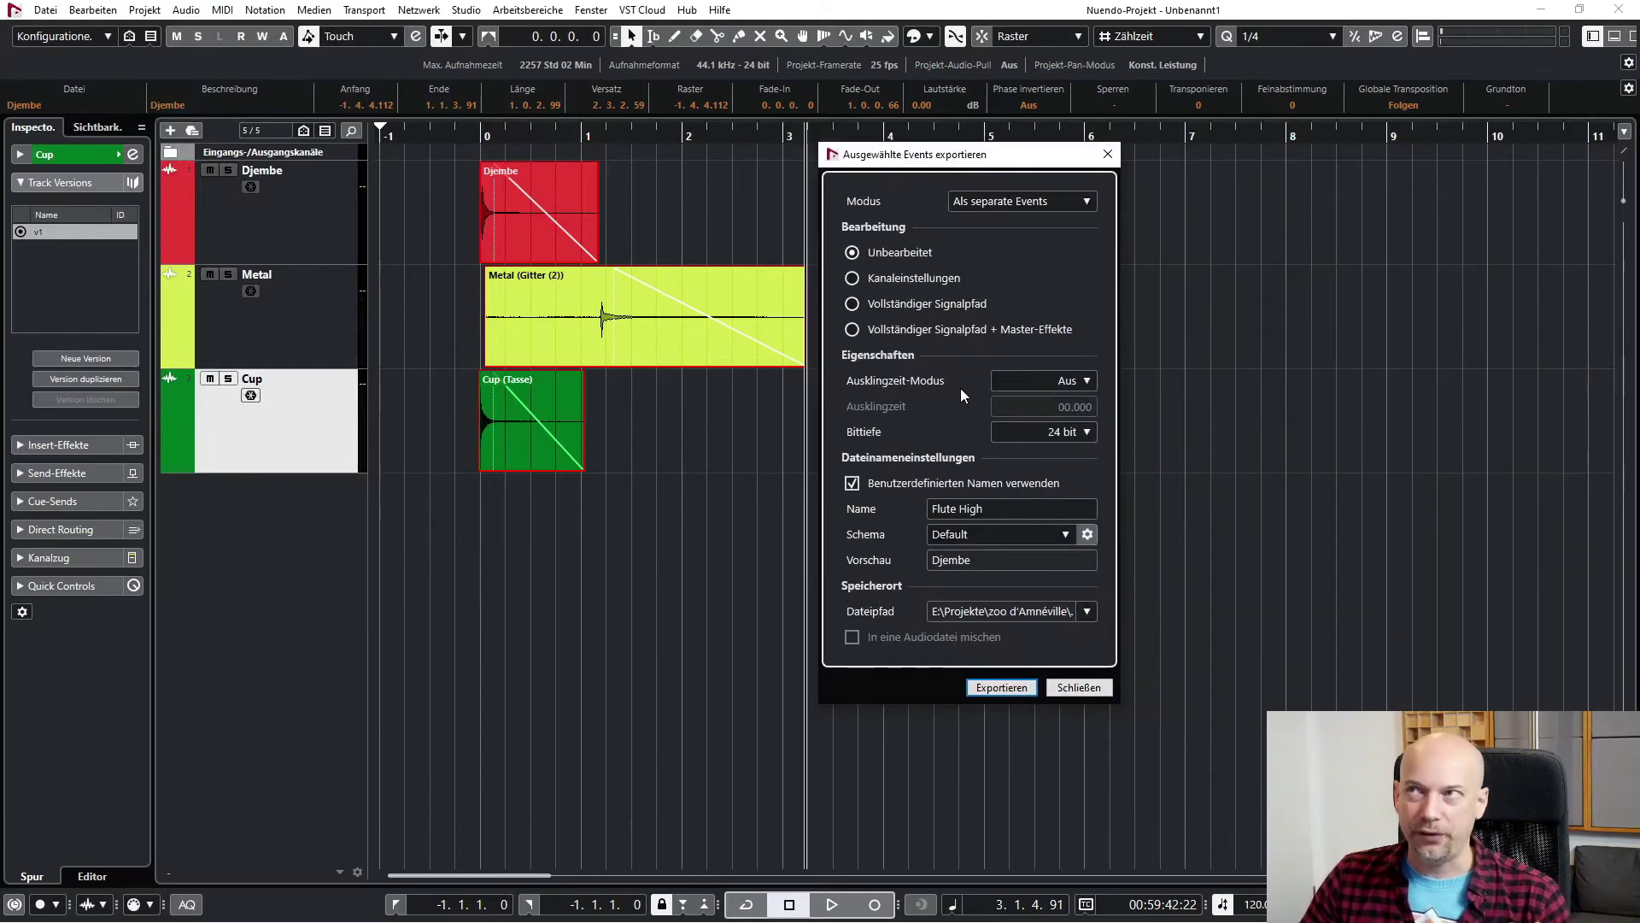
click(1087, 534)
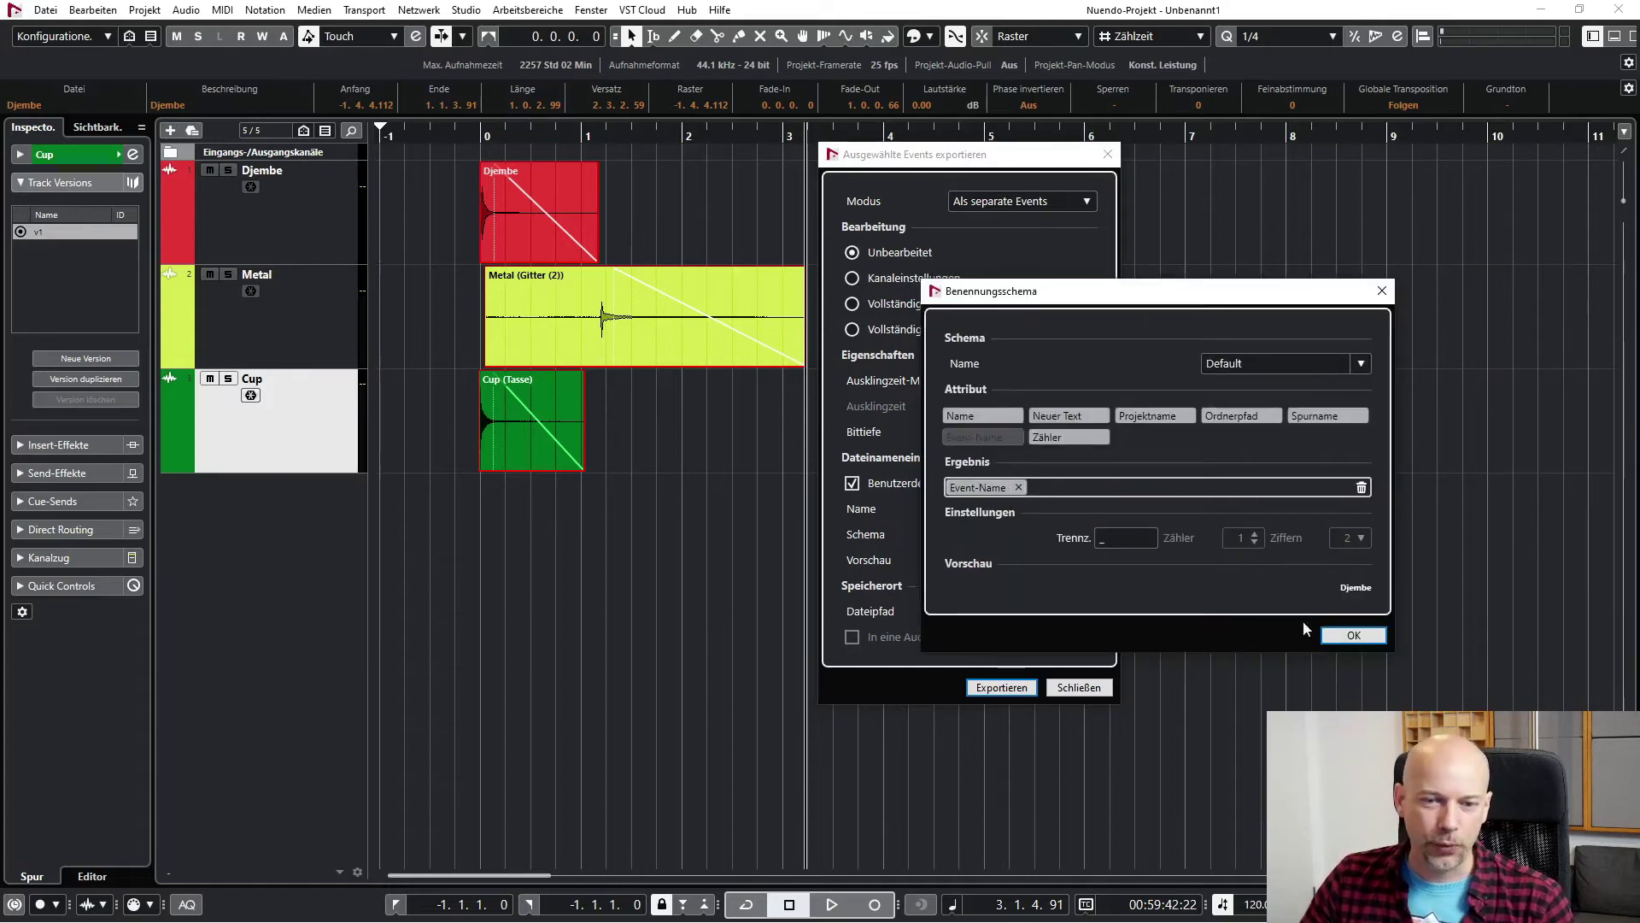
click(1366, 641)
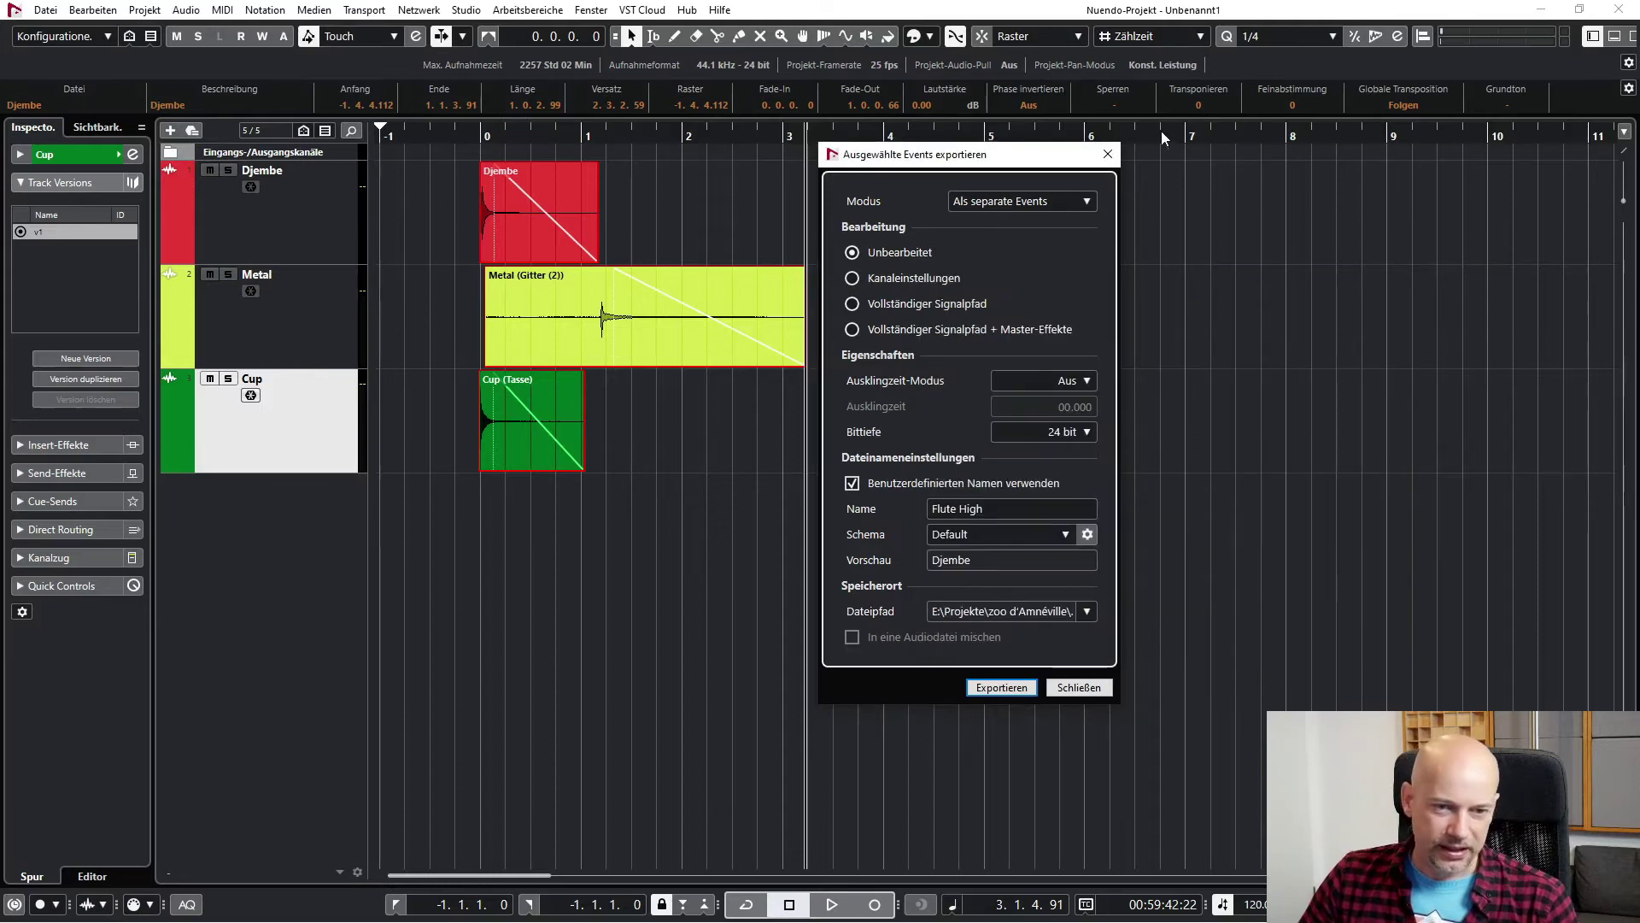
click(1108, 153)
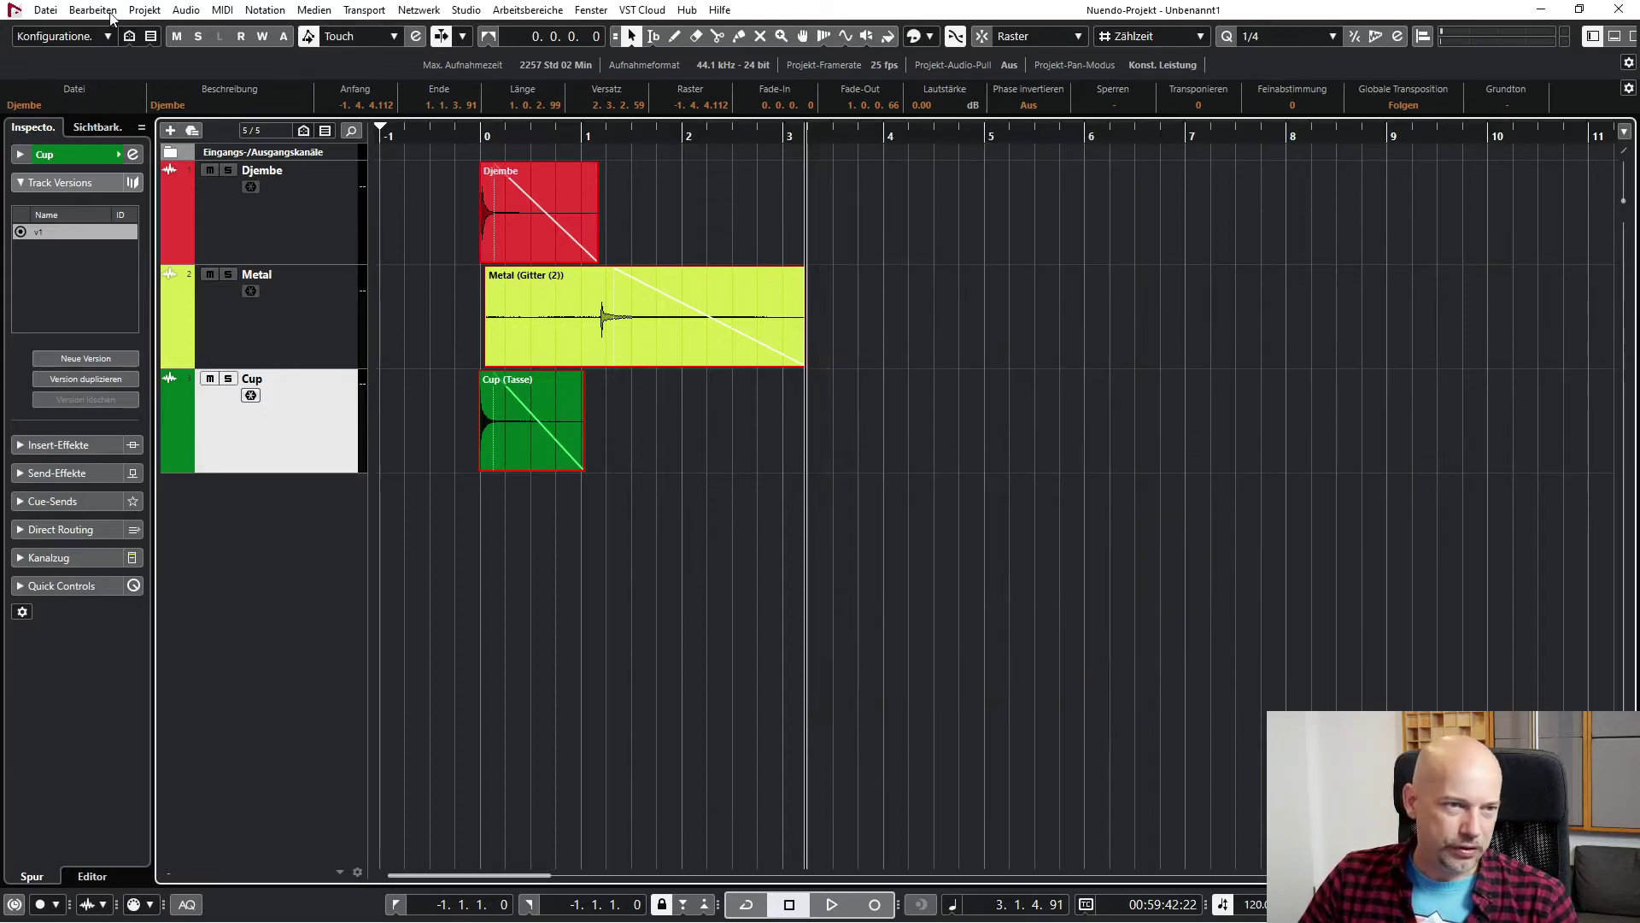
- Review the render-in-place settings for the three selected clips, close the dialog and deselect the clips
click(109, 12)
mouse_move(276, 188)
click(505, 207)
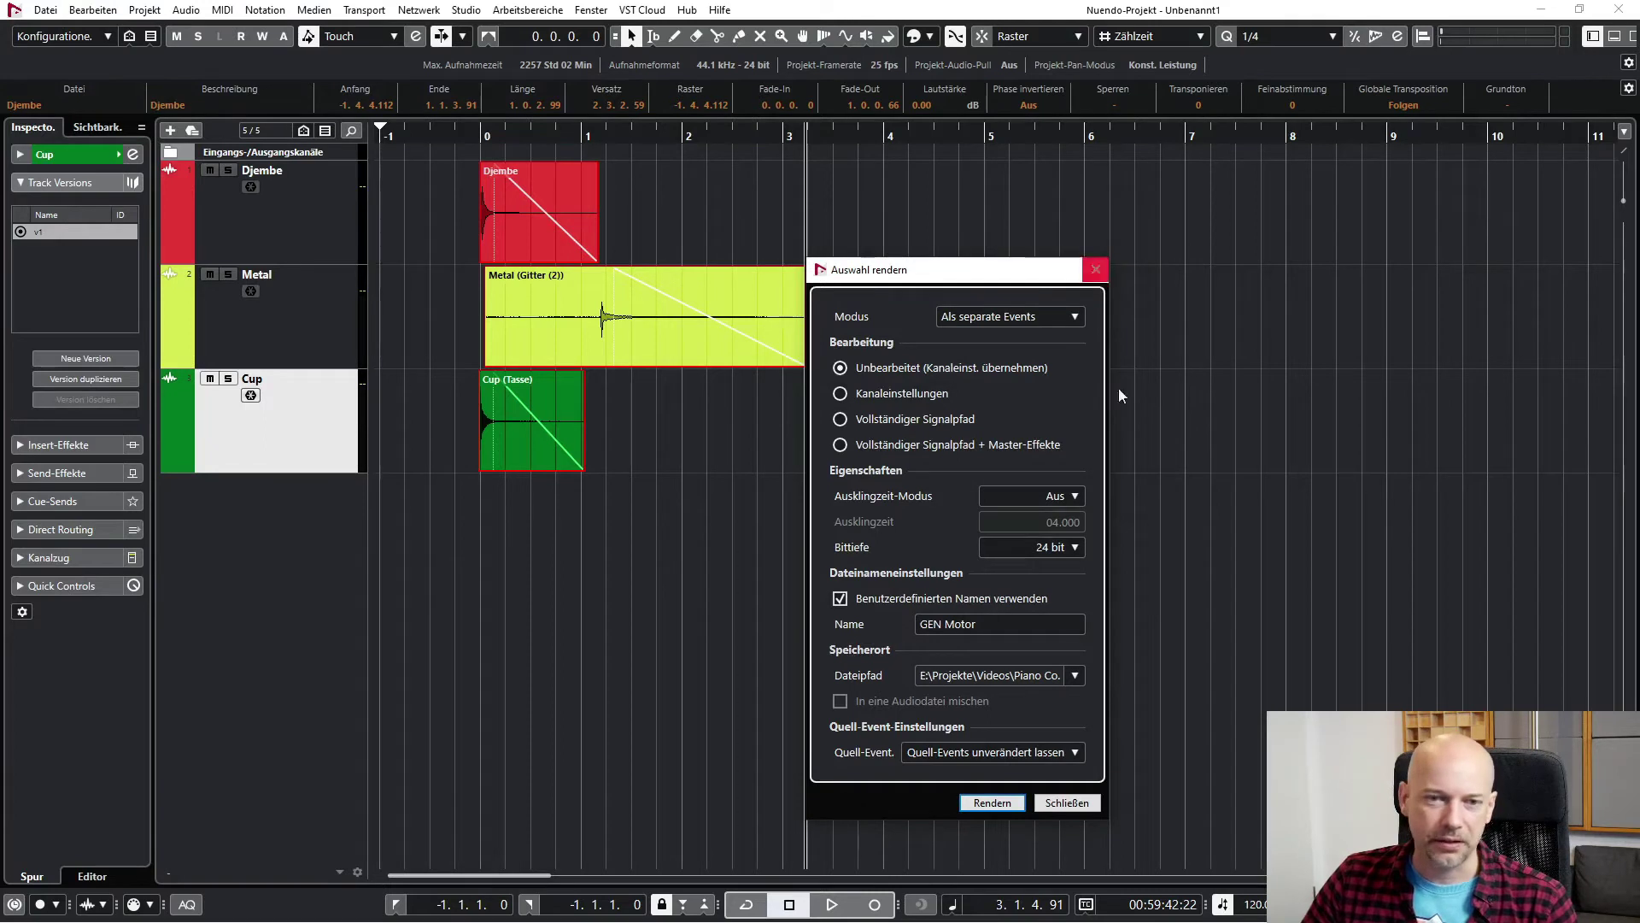
click(1096, 270)
click(862, 450)
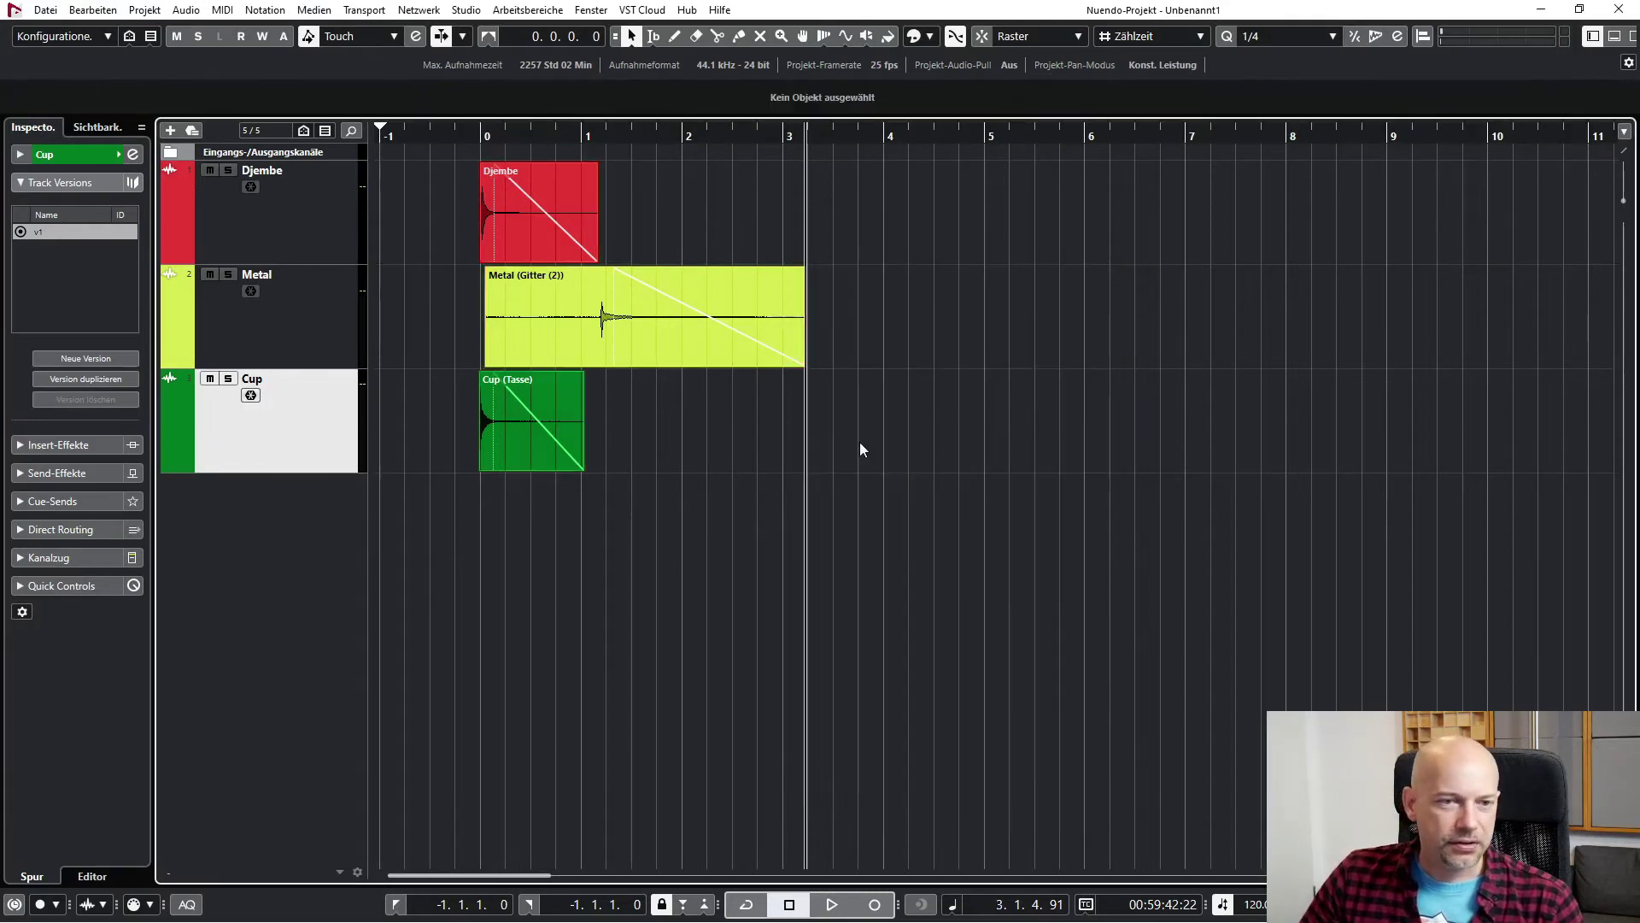
- Stagger the clips one after another by moving the Metal clip to about 1.2.4.57 and the Cup clip to 5.1.2.49
drag(621, 326, 763, 321)
drag(490, 396, 1032, 407)
- Add one marker track and move it above the Djembe track
right_click(296, 530)
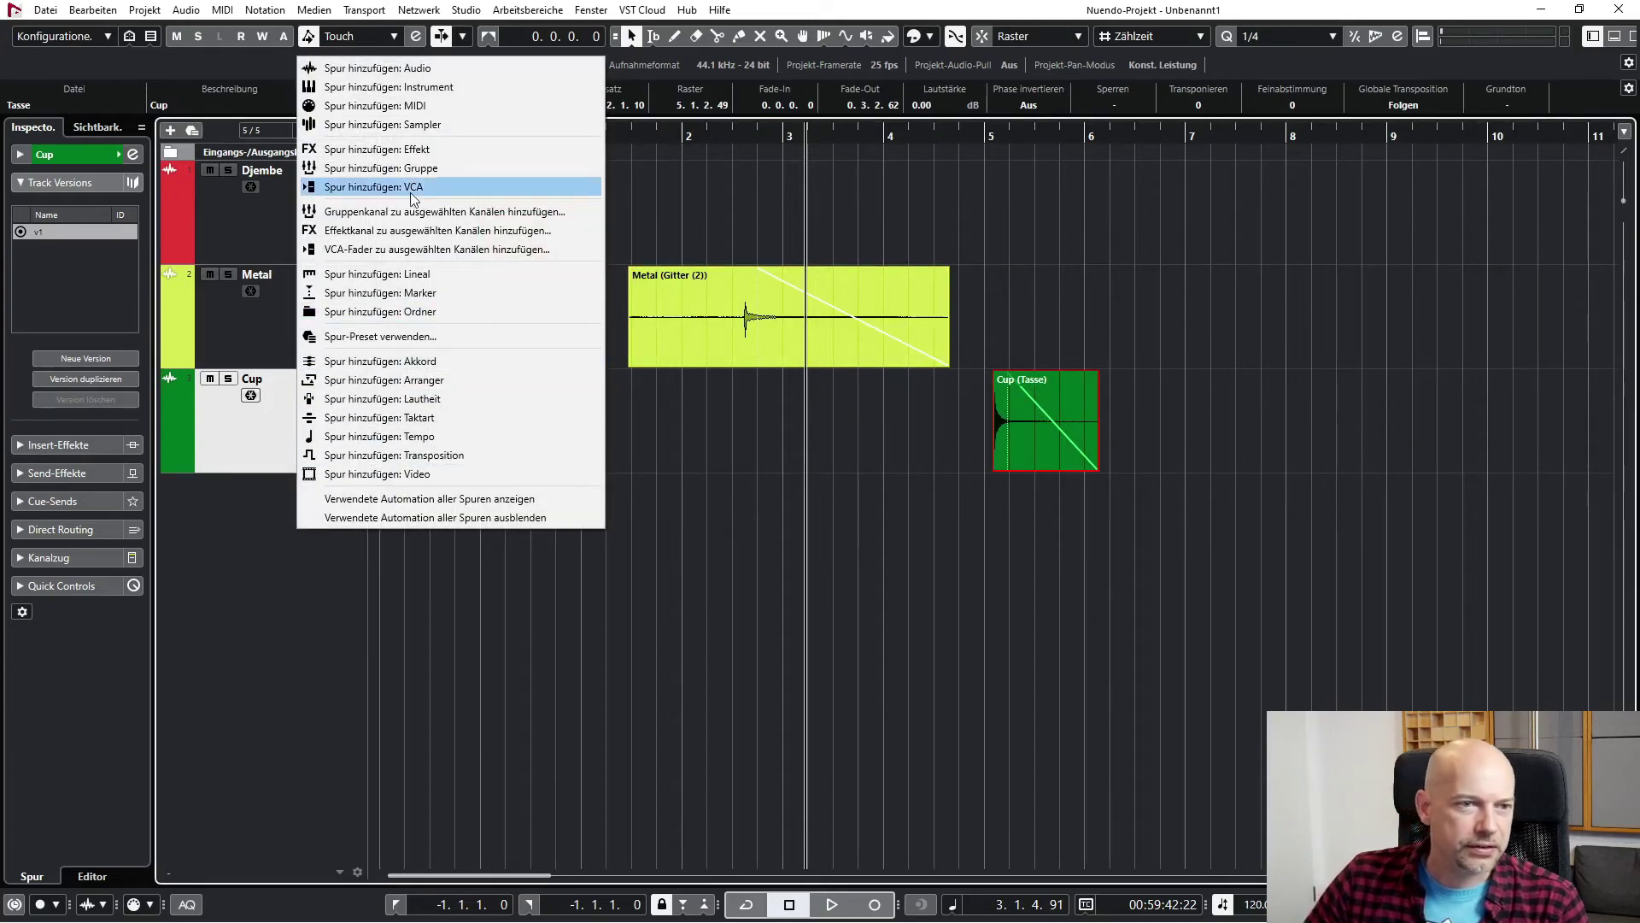
click(424, 293)
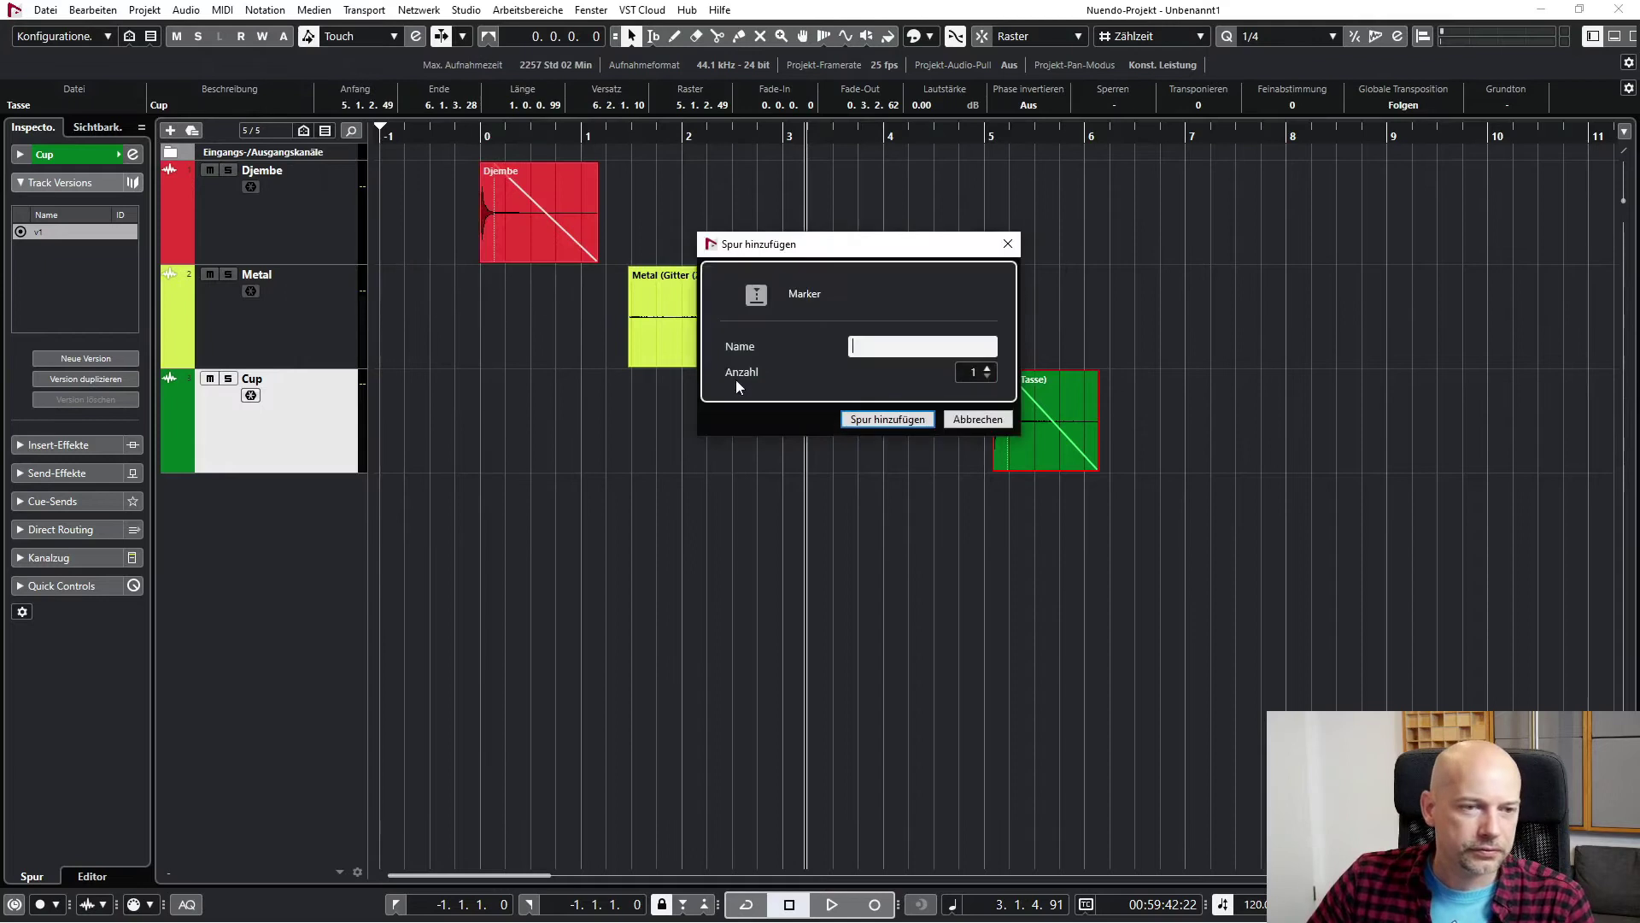
click(888, 424)
drag(311, 543, 350, 192)
- Set the locators to the Djembe, Metal and Cup clips in turn and create a cycle marker over each one
click(596, 323)
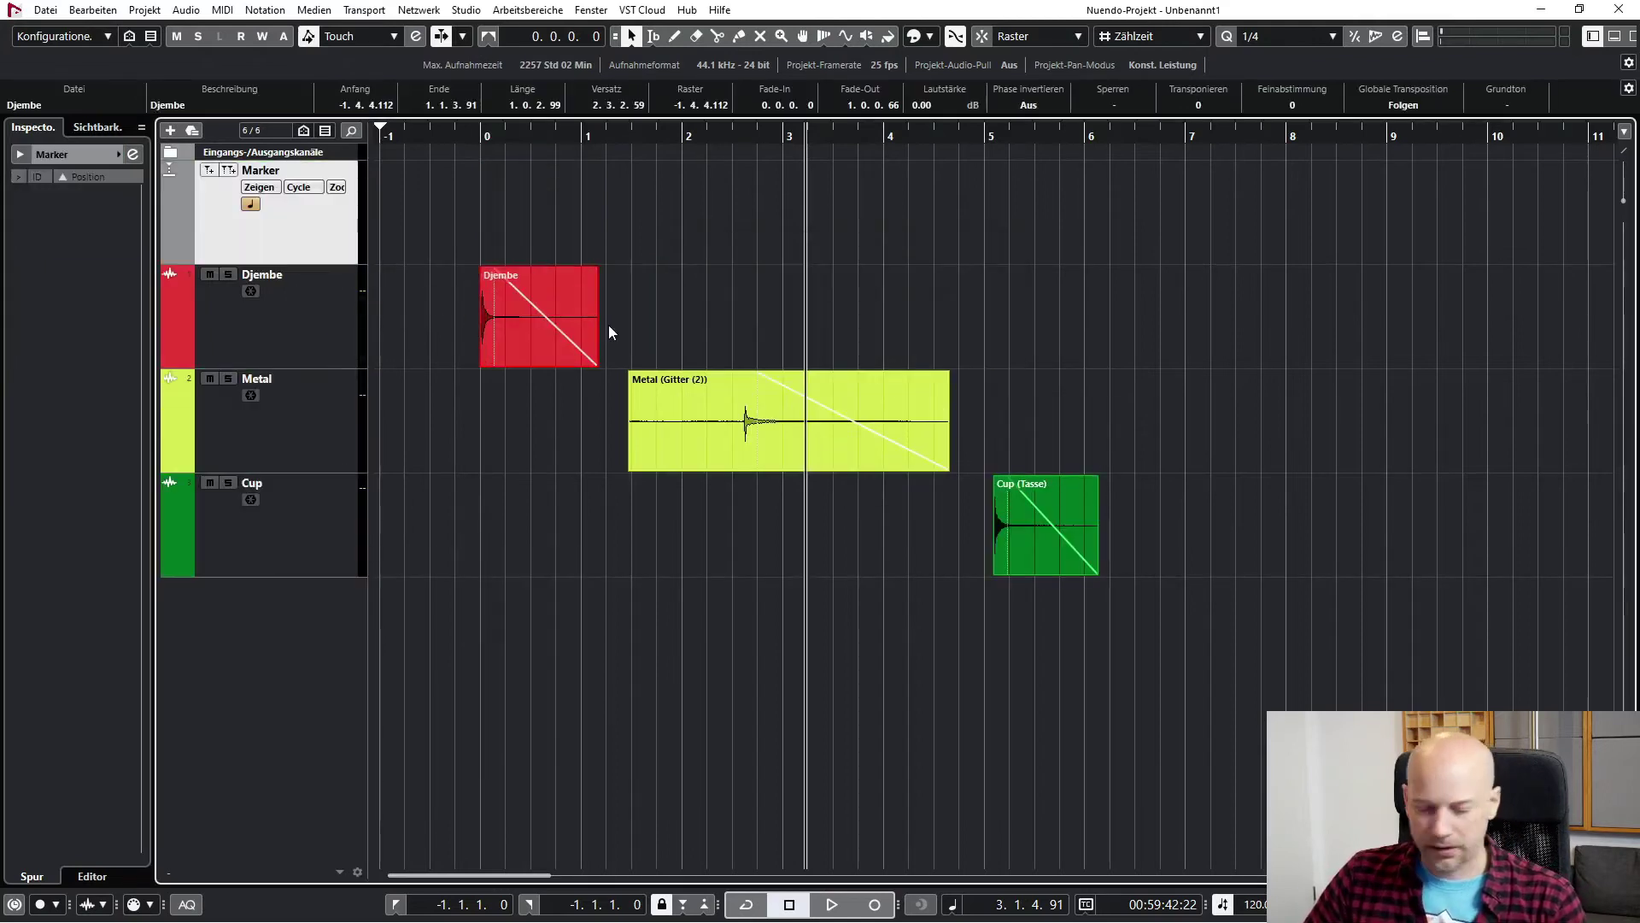
key(p)
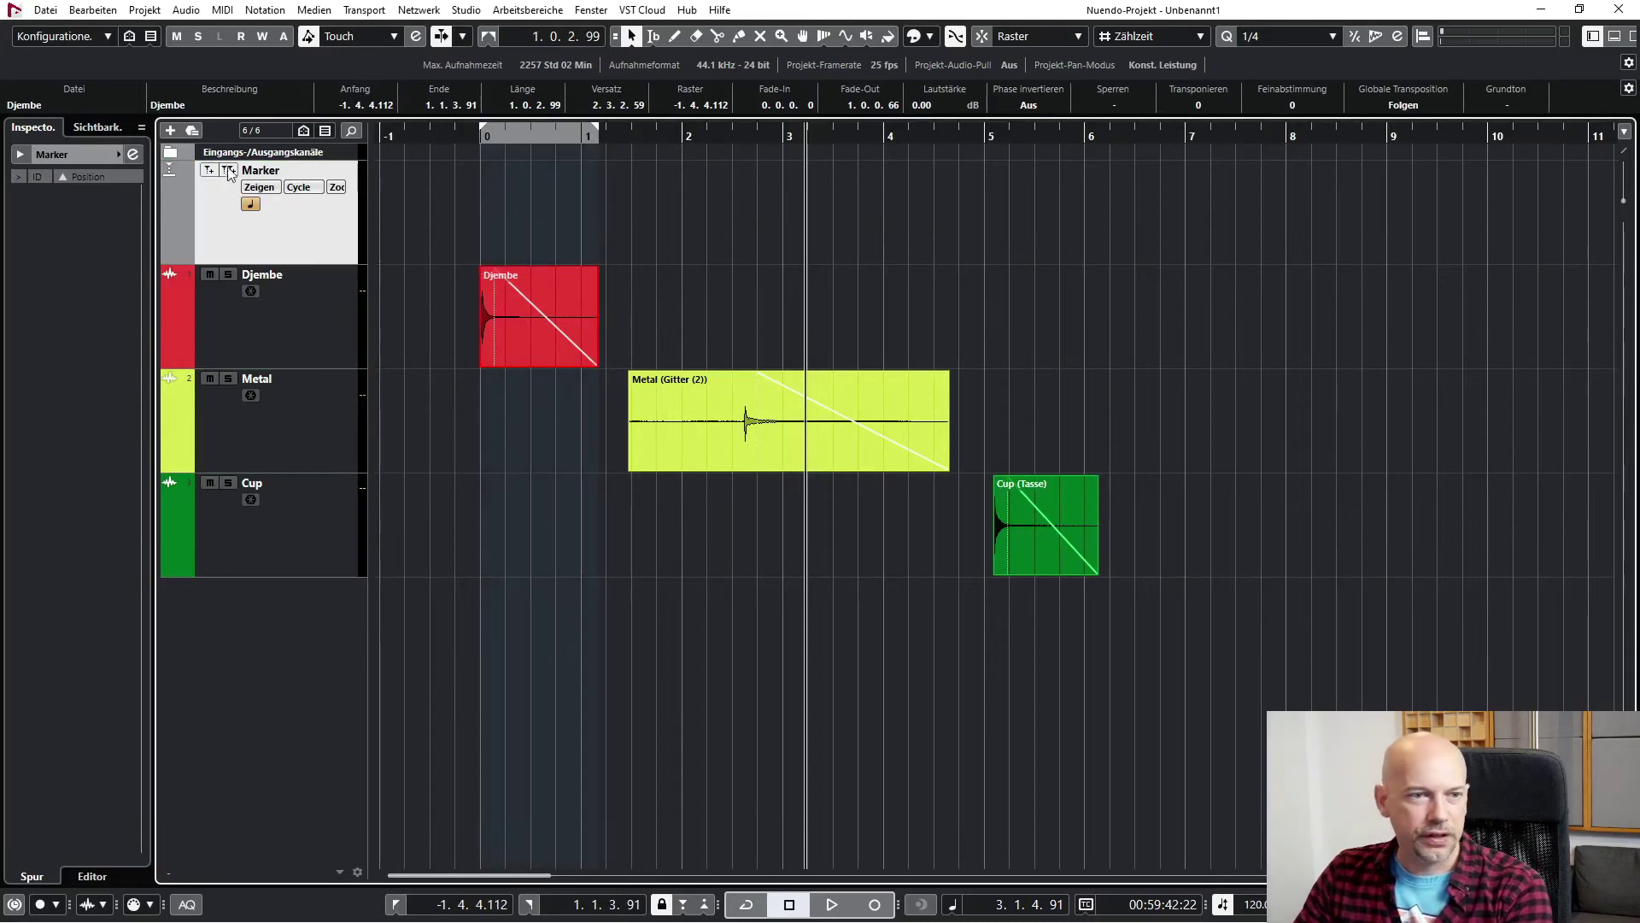
click(228, 171)
click(697, 395)
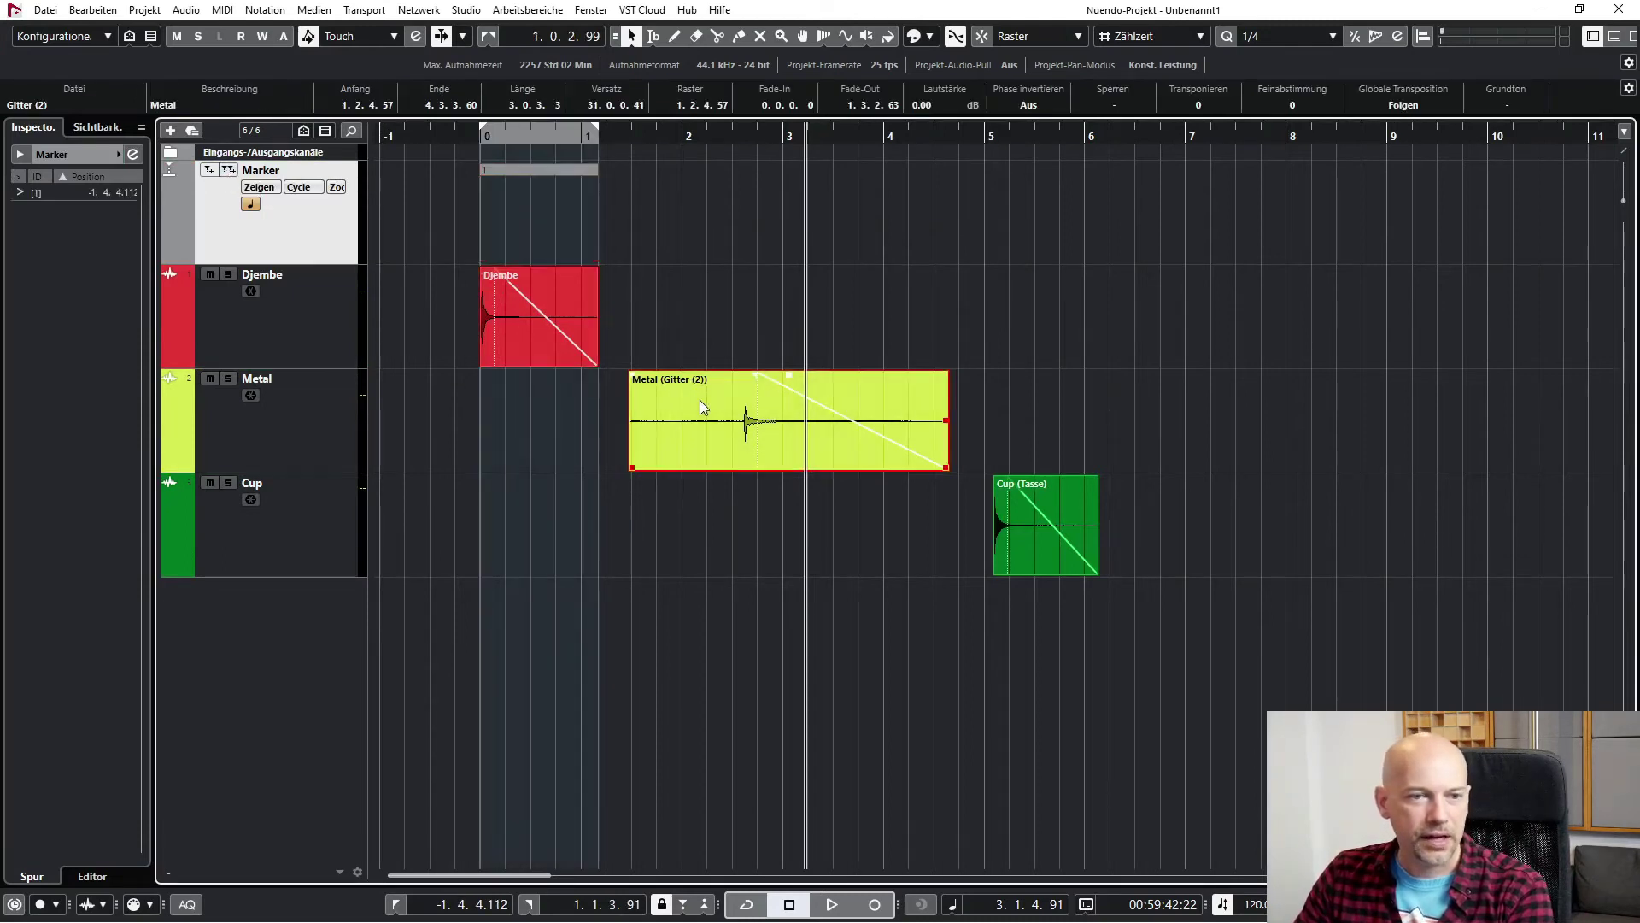
key(p)
click(228, 171)
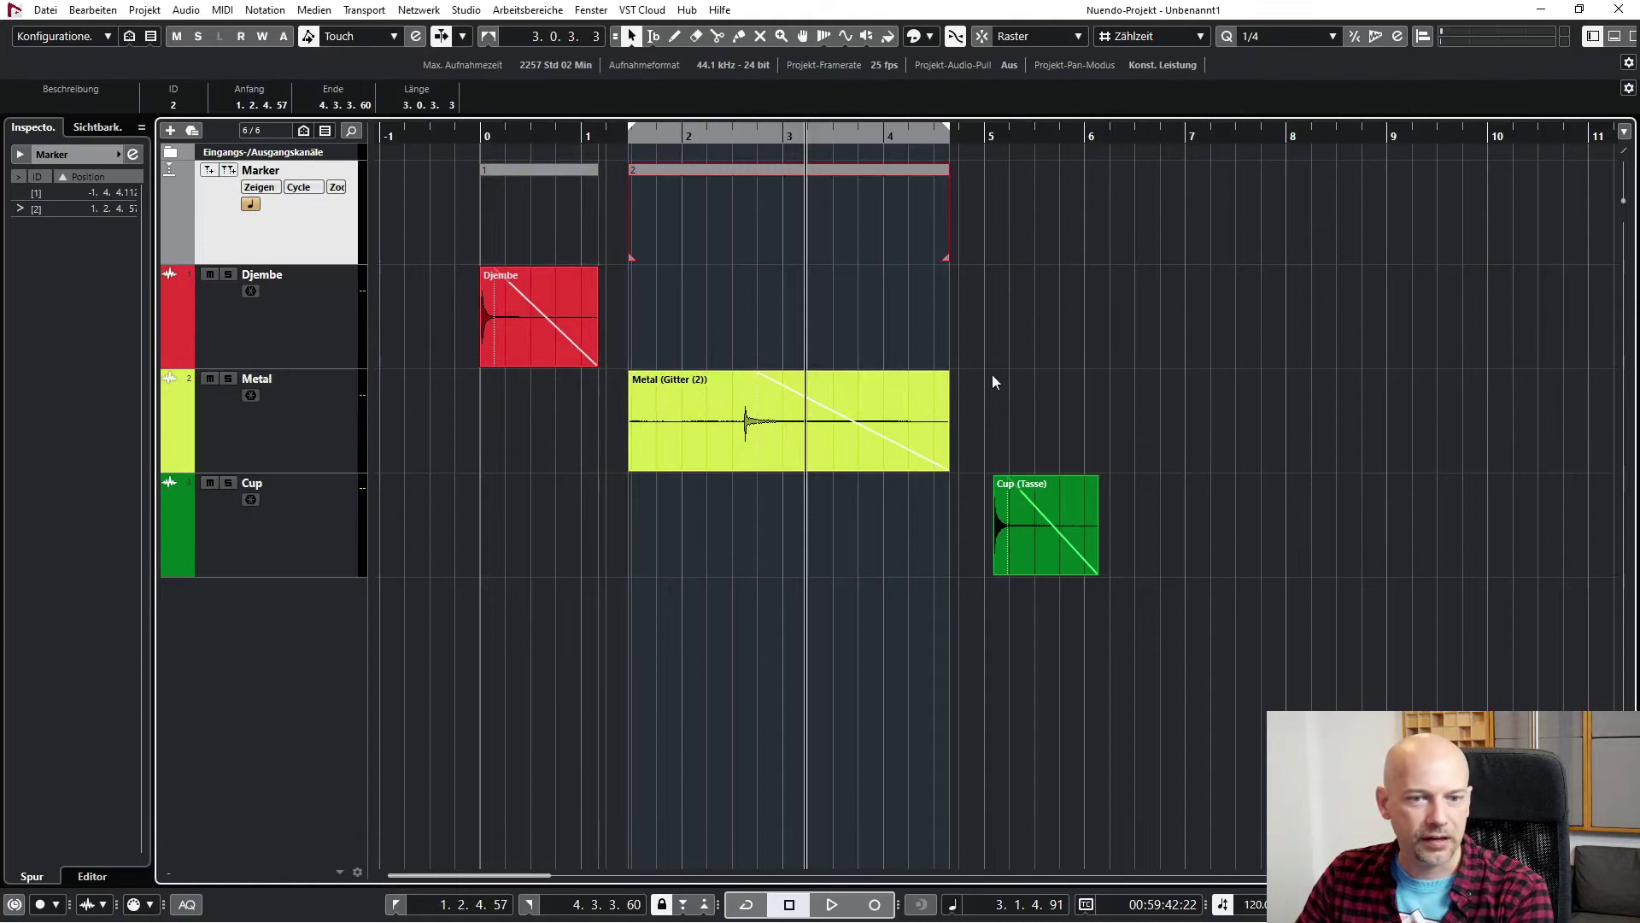
click(1038, 521)
key(p)
click(228, 171)
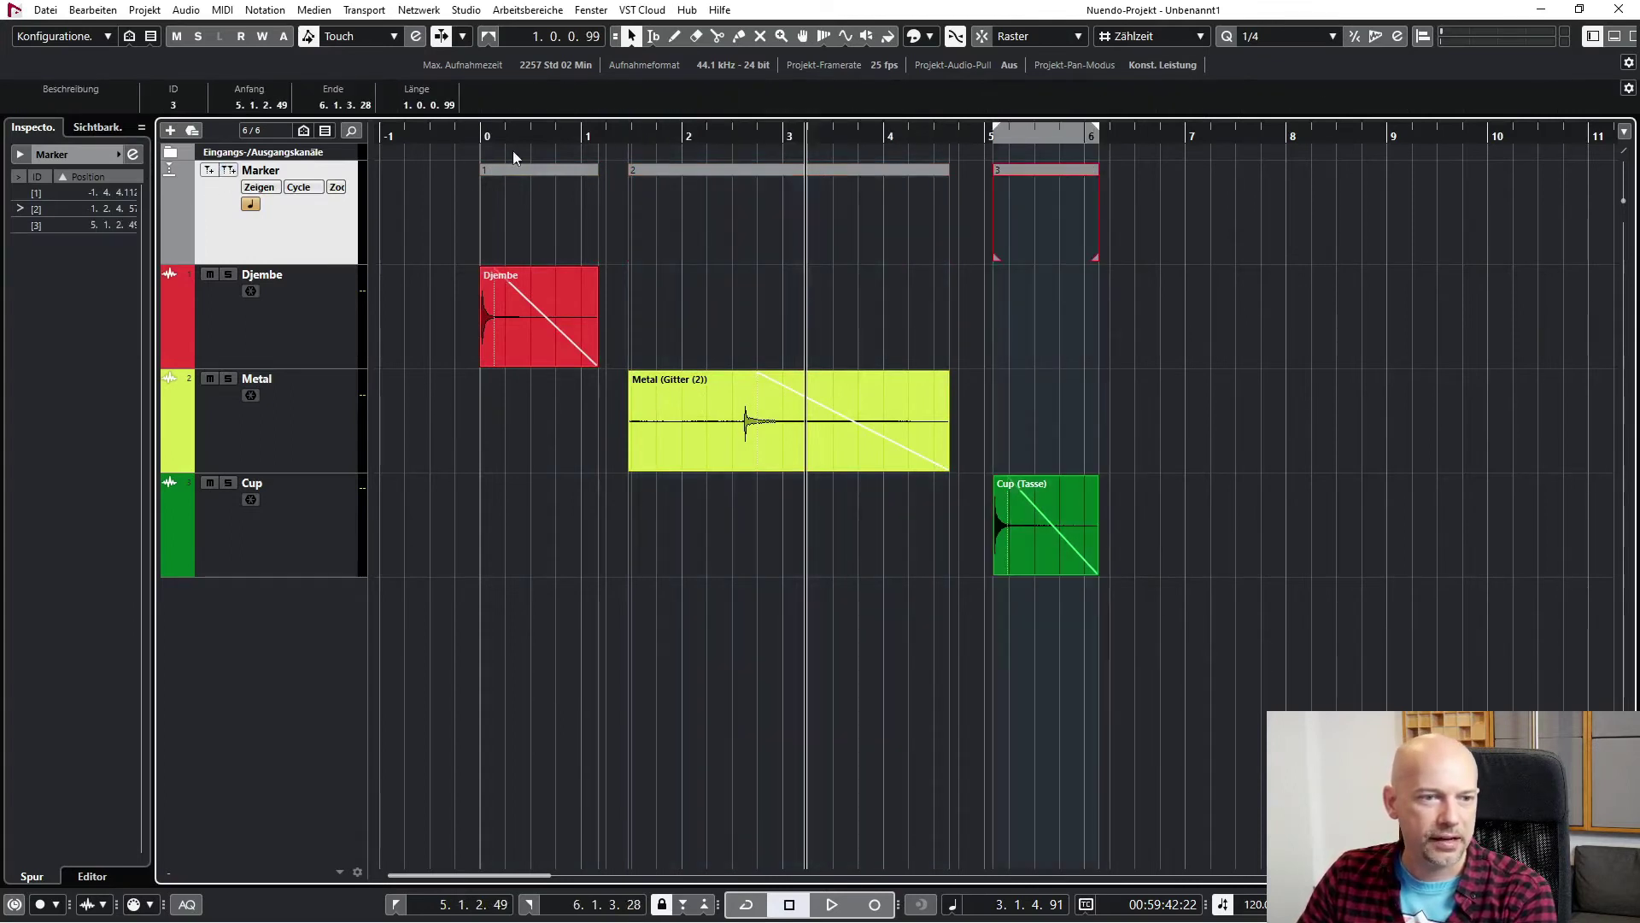
- Name the first cycle marker Djembe, using the name copied from the Djembe clip
click(516, 289)
click(24, 103)
key(ctrl+c)
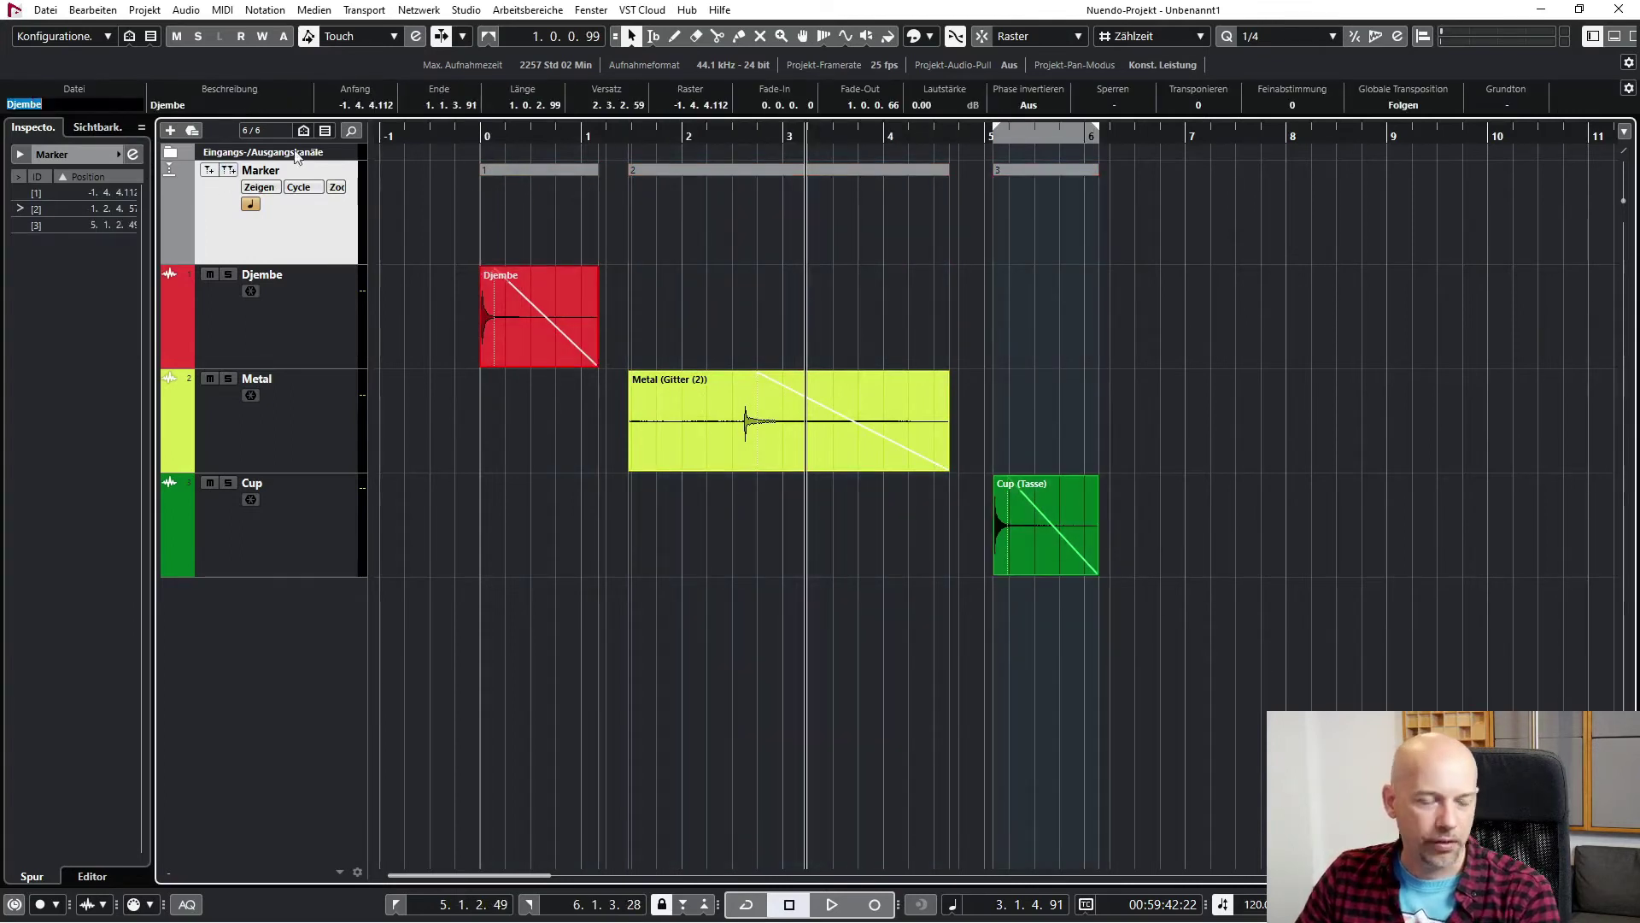
click(515, 171)
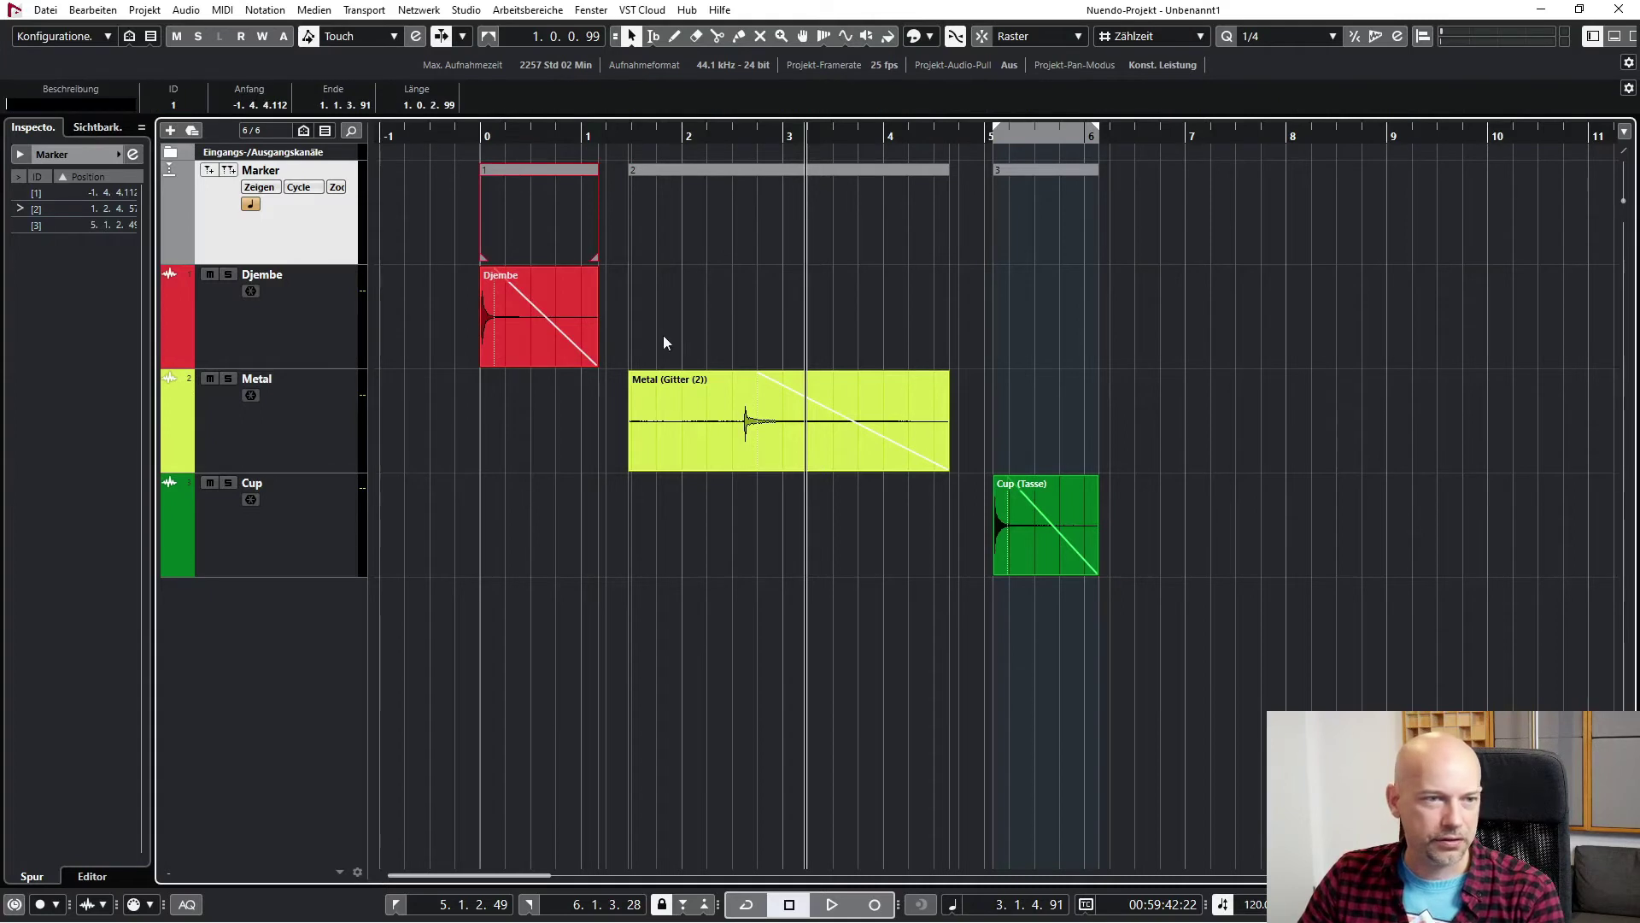
key(ctrl+v)
key(Return)
- Name the second cycle marker, above the Metal clip, Metal
click(302, 423)
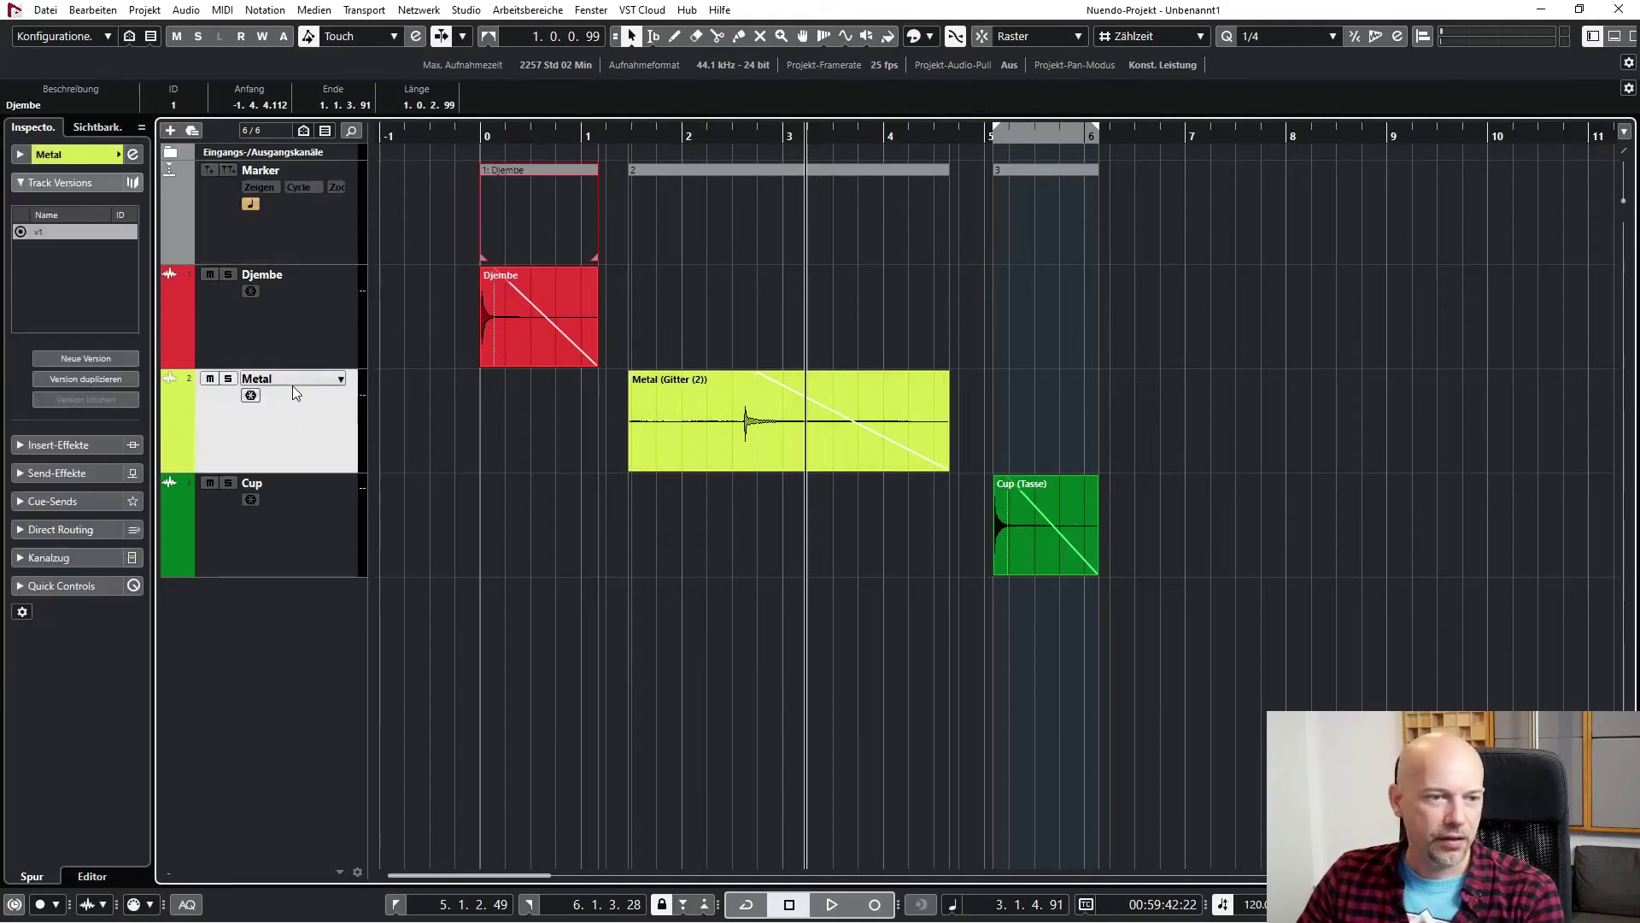
click(767, 245)
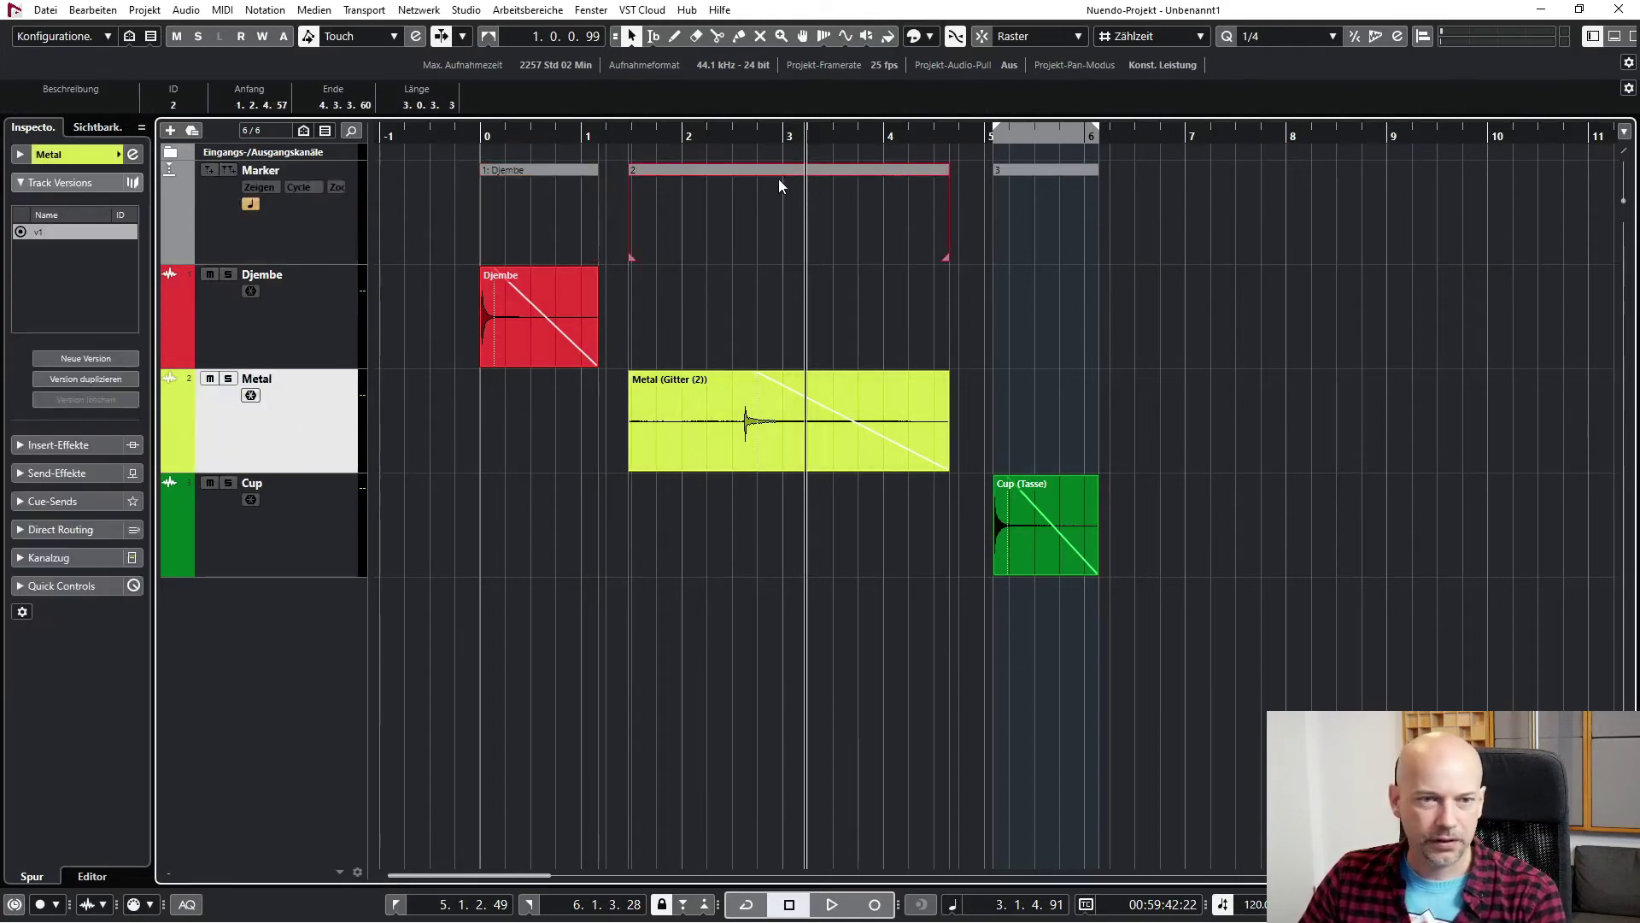
click(61, 110)
text(Metal)
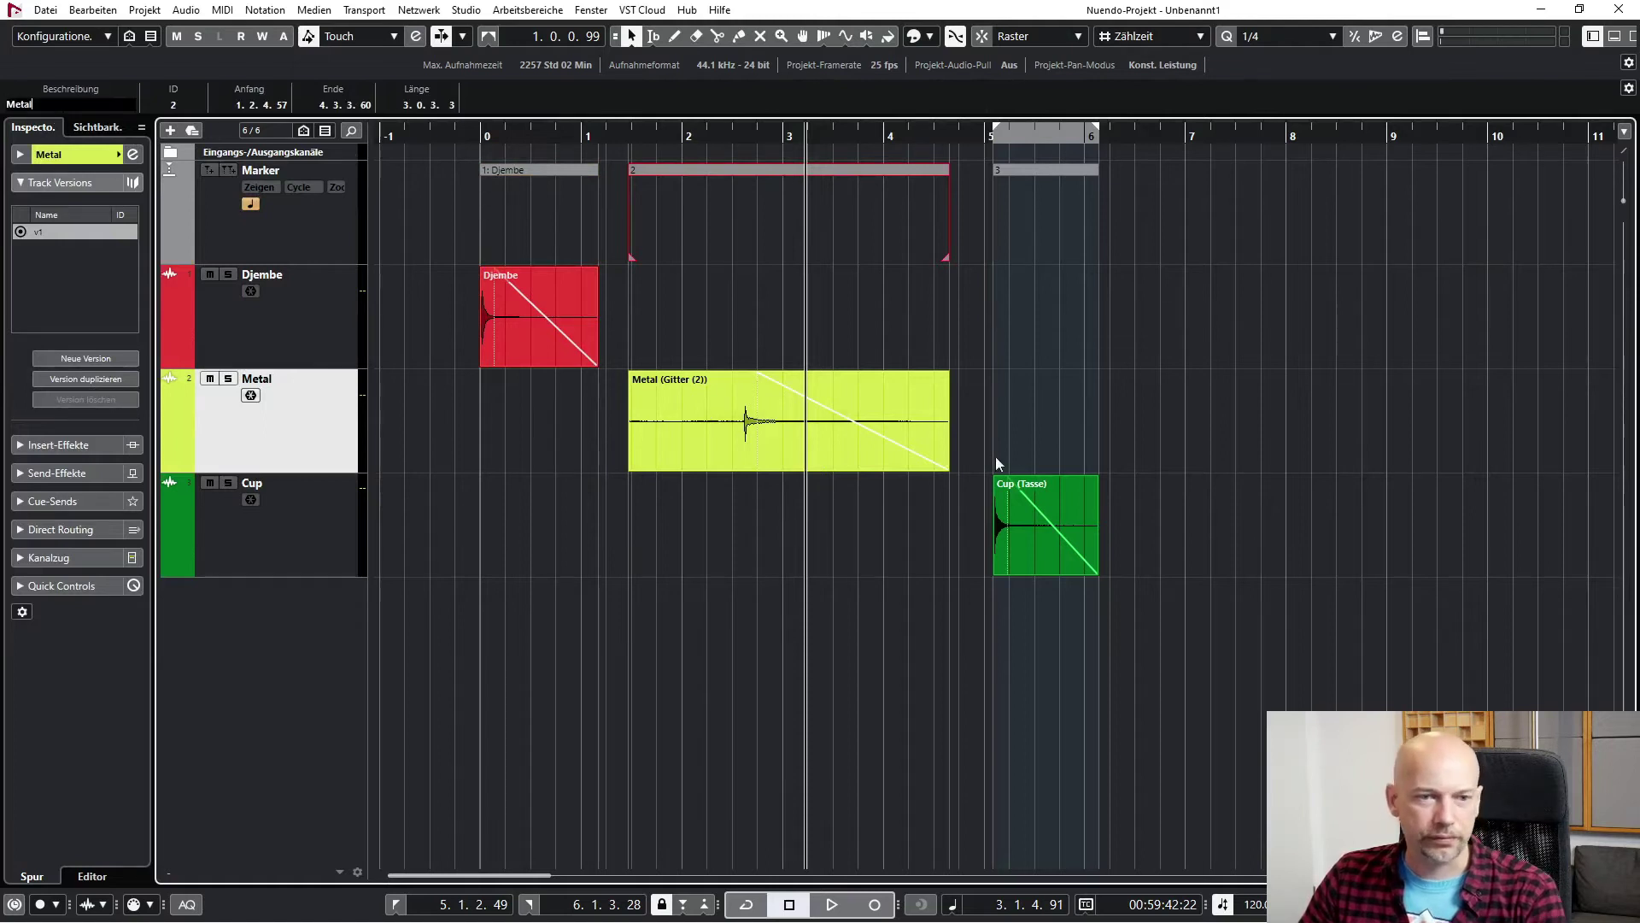
- Name the third cycle marker, above the Cup clip, Cup
click(1039, 506)
click(187, 106)
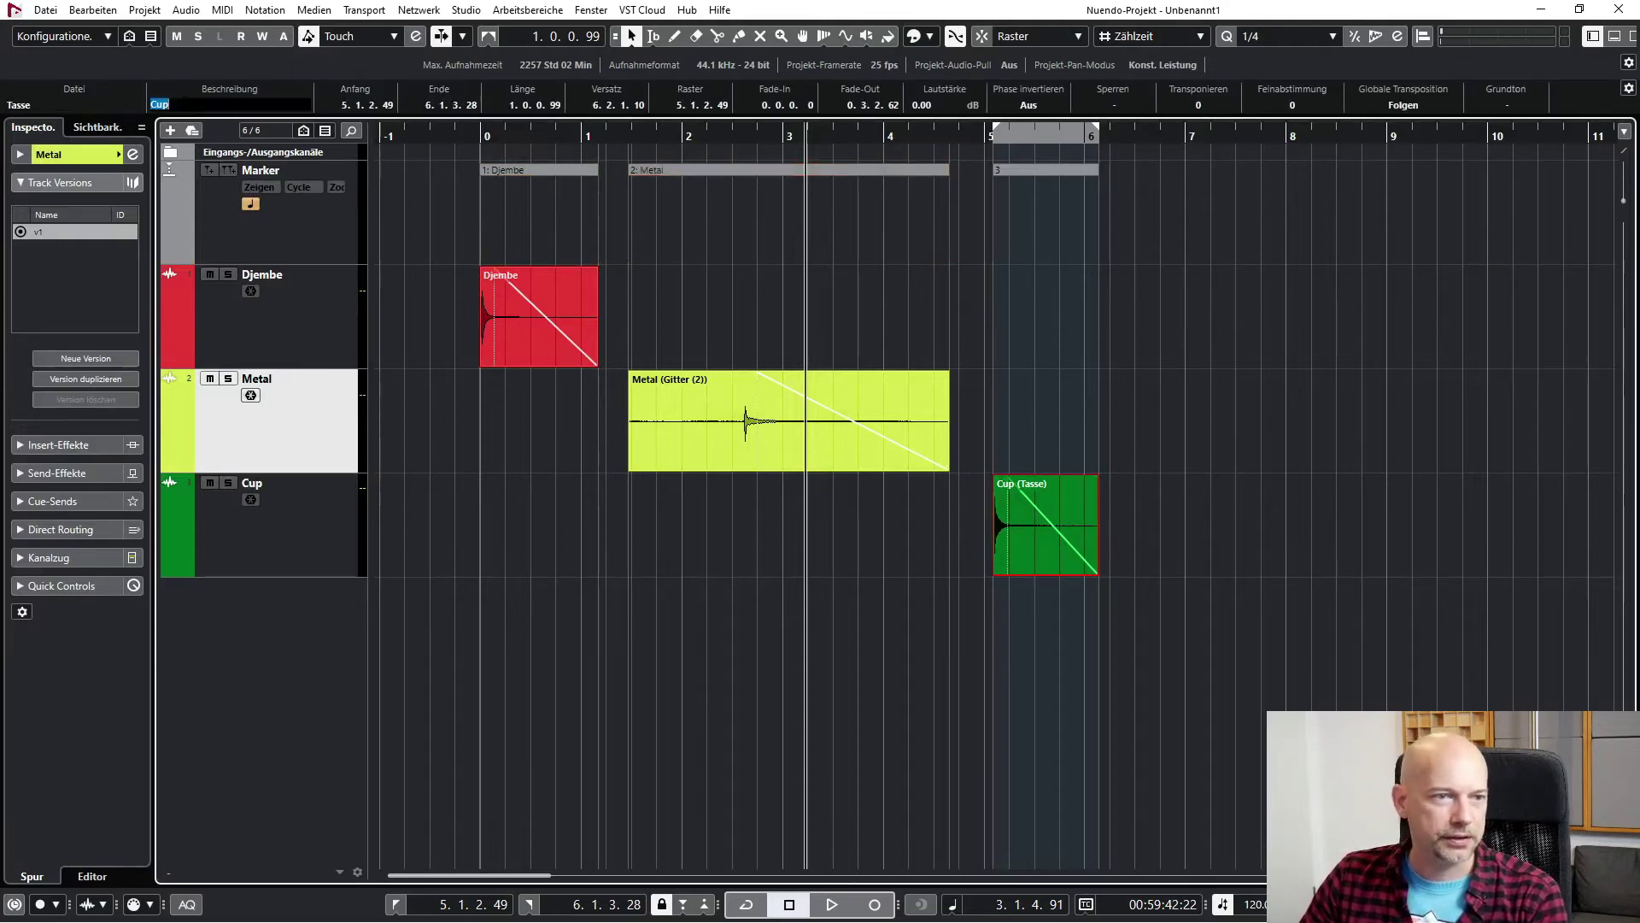
click(1012, 177)
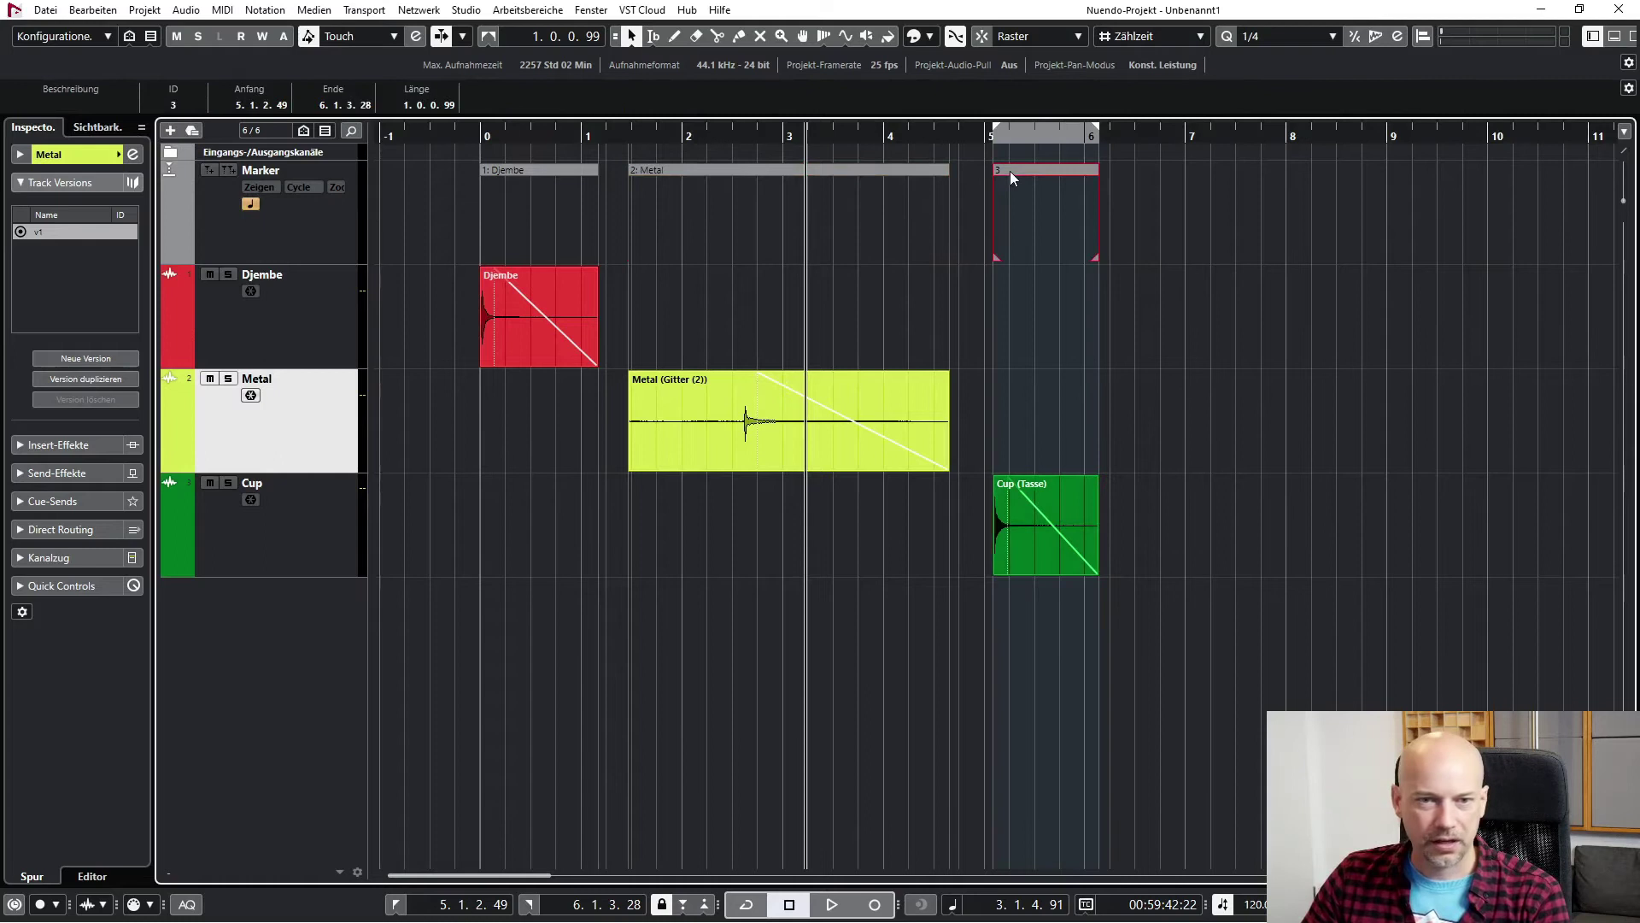
click(7, 90)
text(Cup)
key(Return)
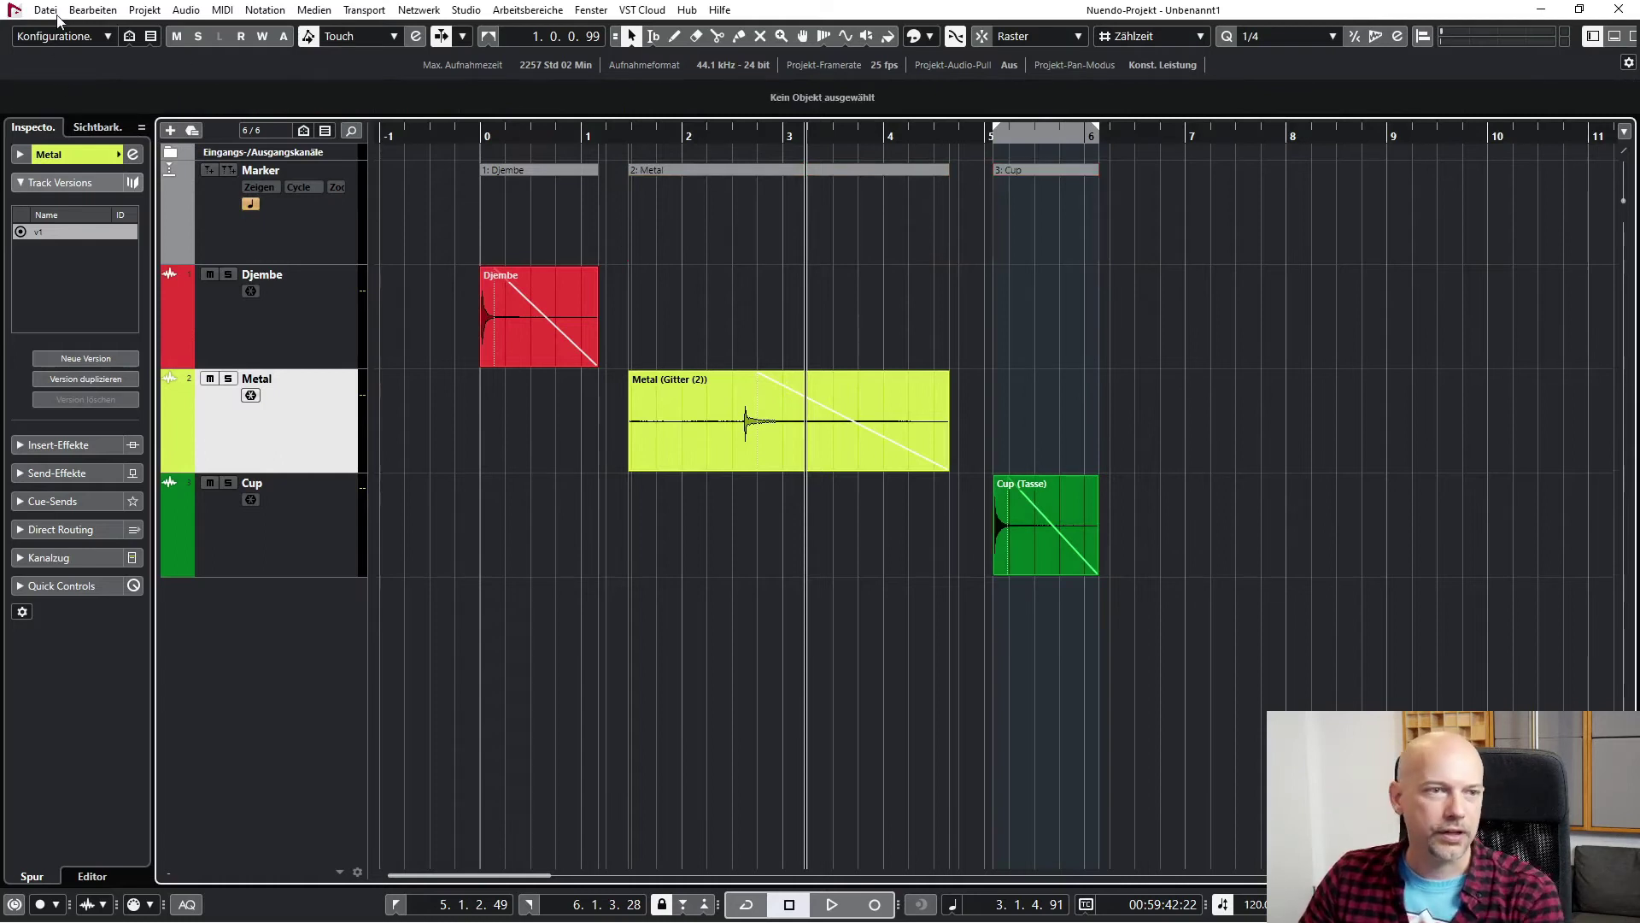
- Start an audio mixdown export with cycle markers as the export range and include the Djembe, Metal and Cup markers
click(46, 12)
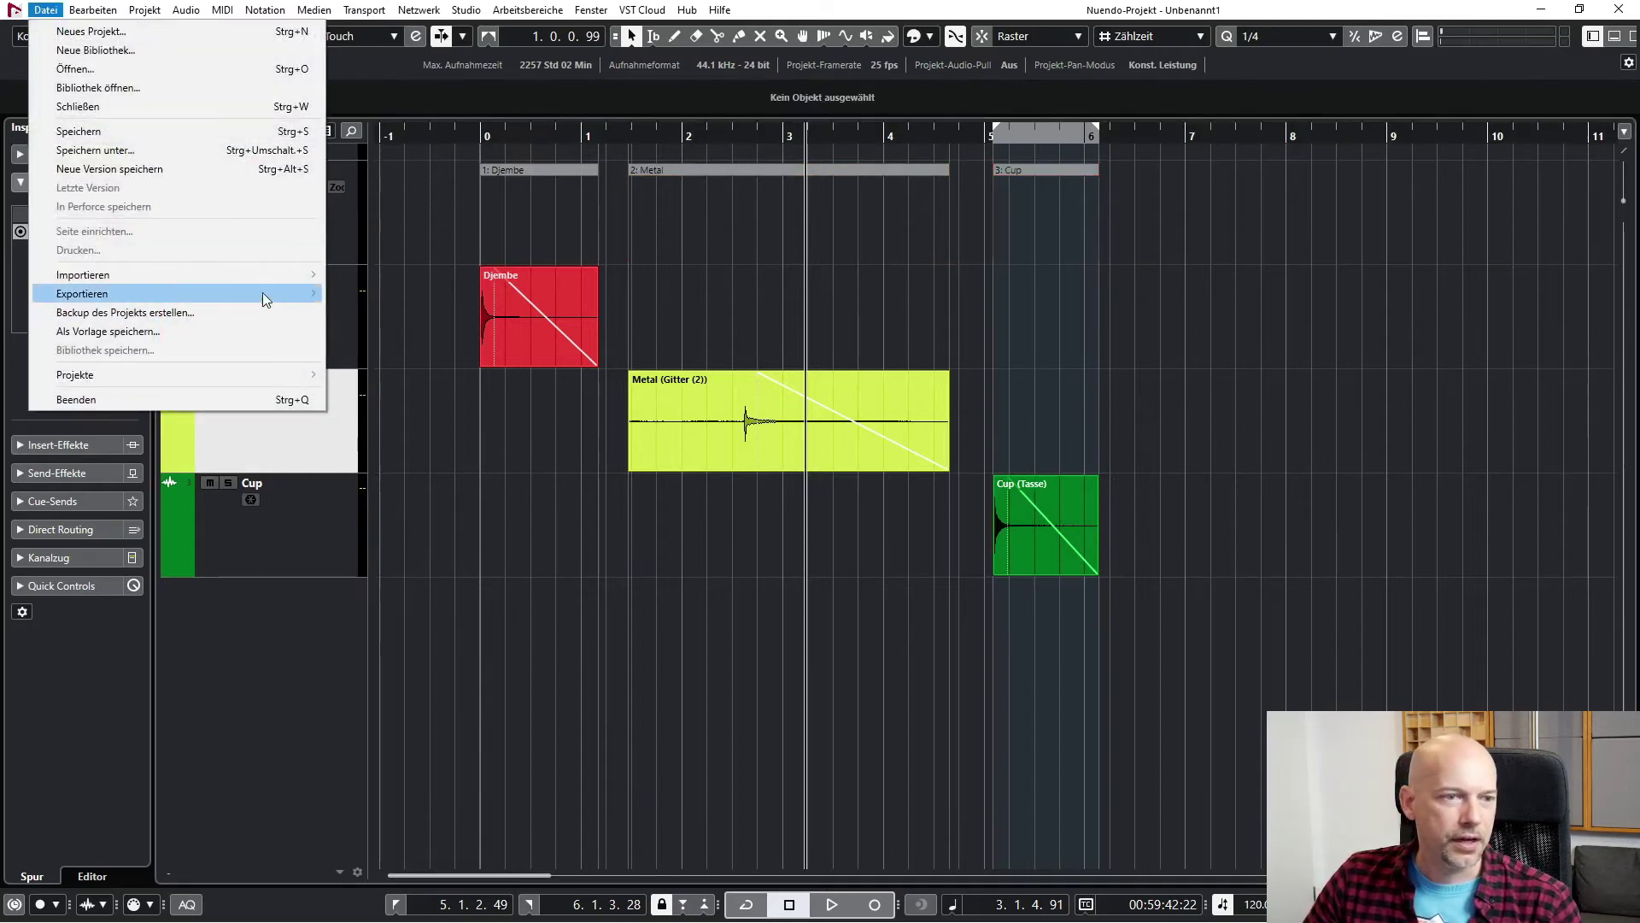
mouse_move(263, 292)
click(423, 295)
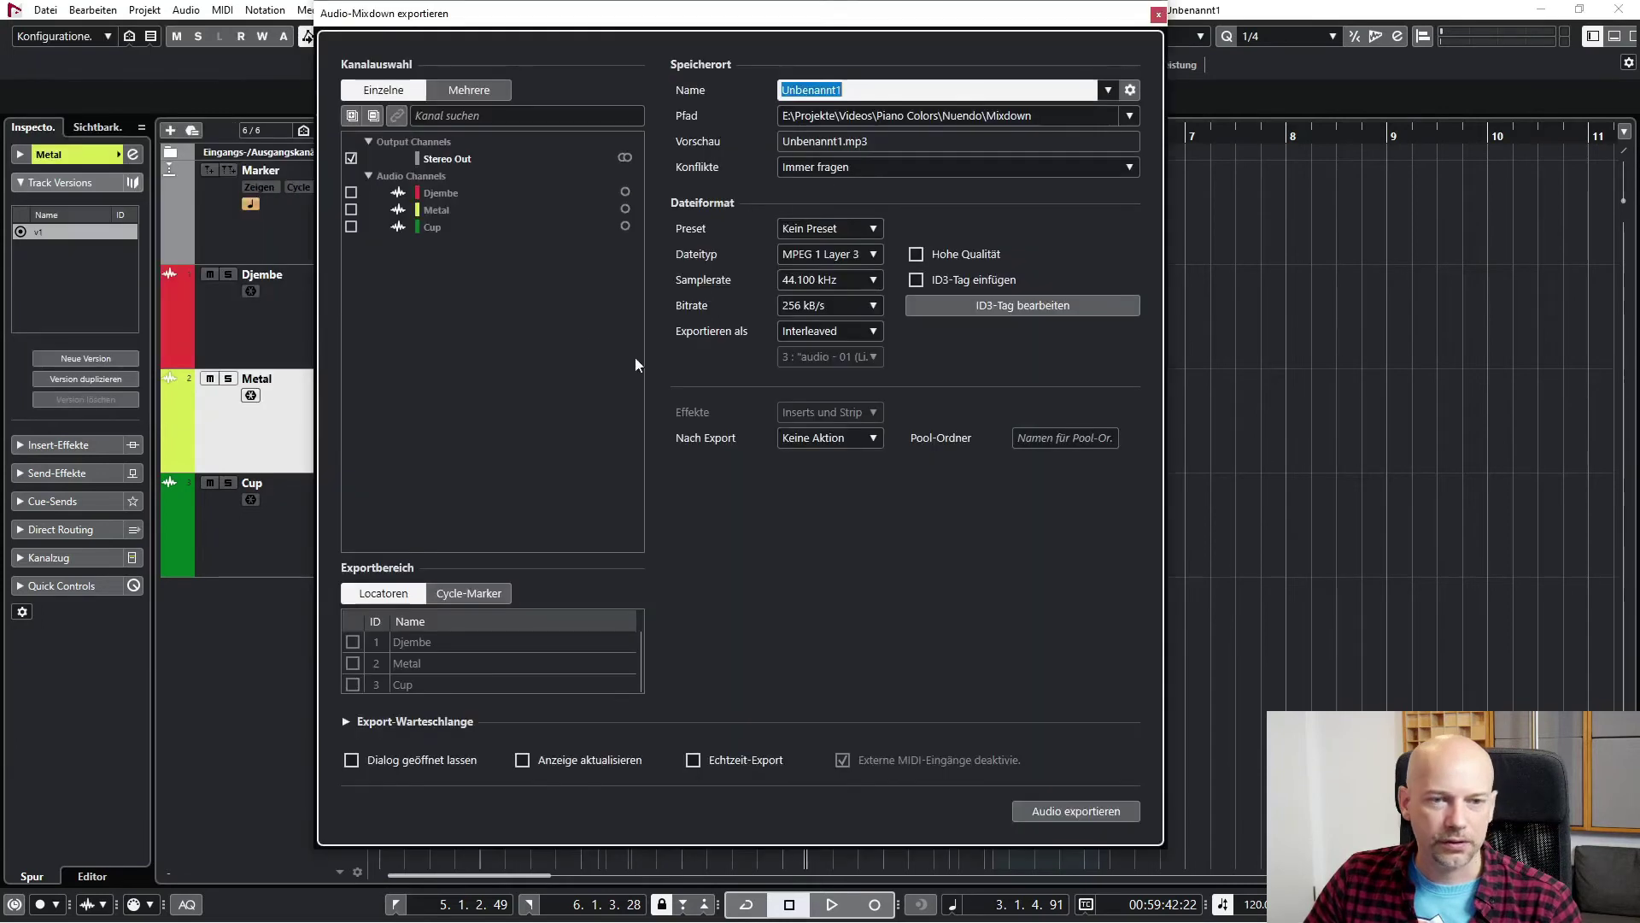
click(481, 598)
click(352, 641)
click(352, 663)
click(352, 684)
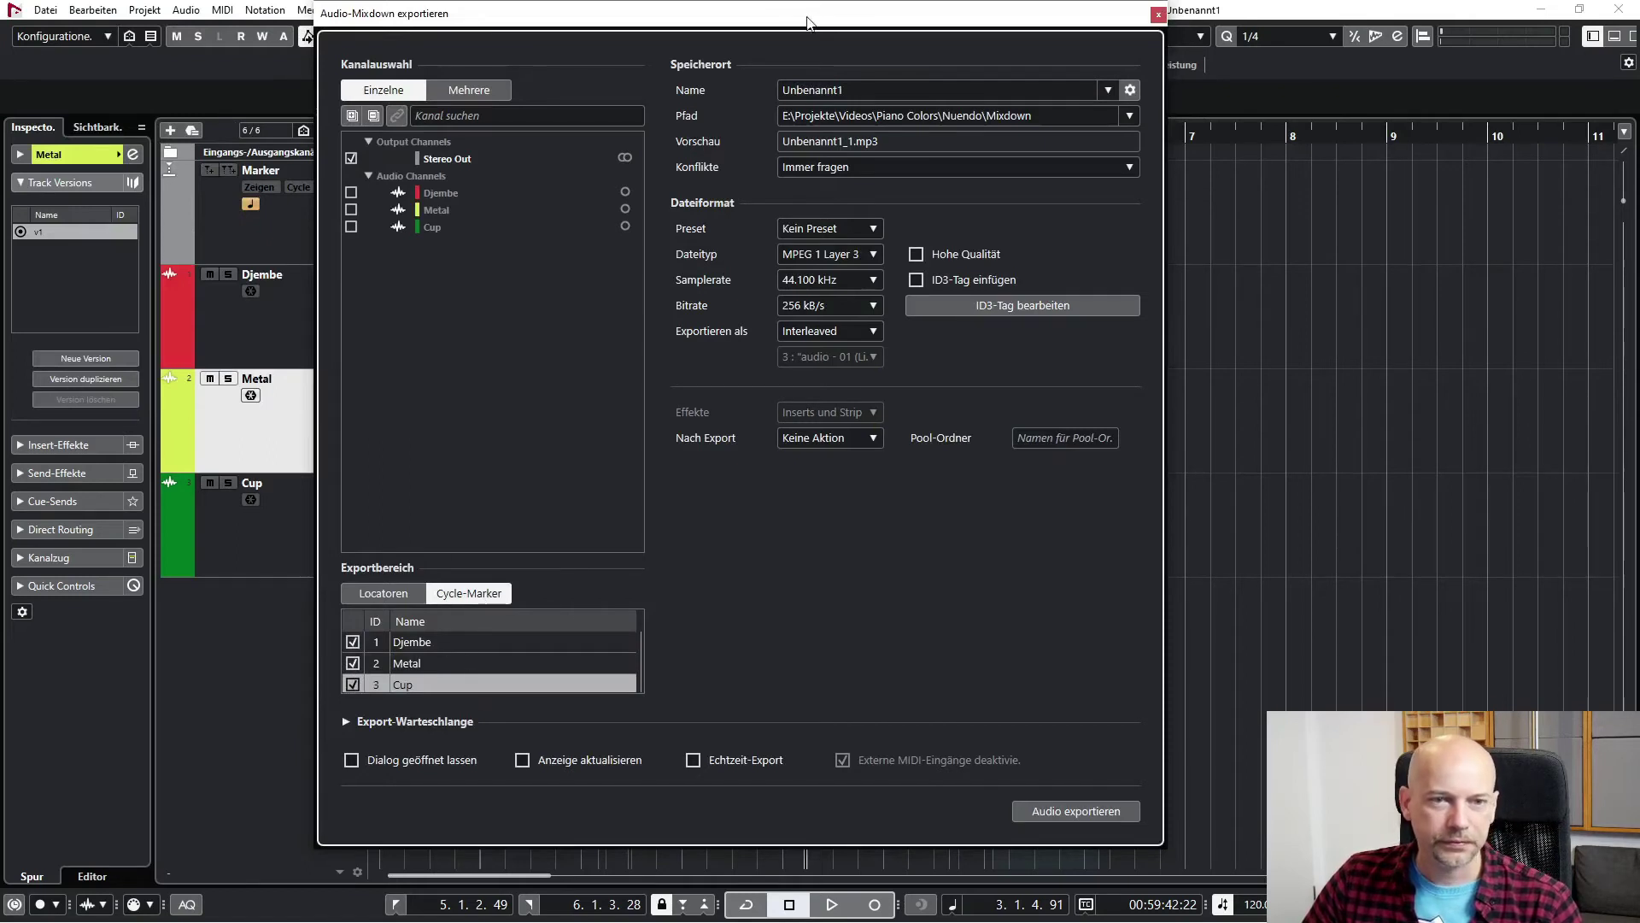
- Set the mixdown's export path to the Samples folder inside Videos\3 Layers
click(1130, 117)
click(1149, 136)
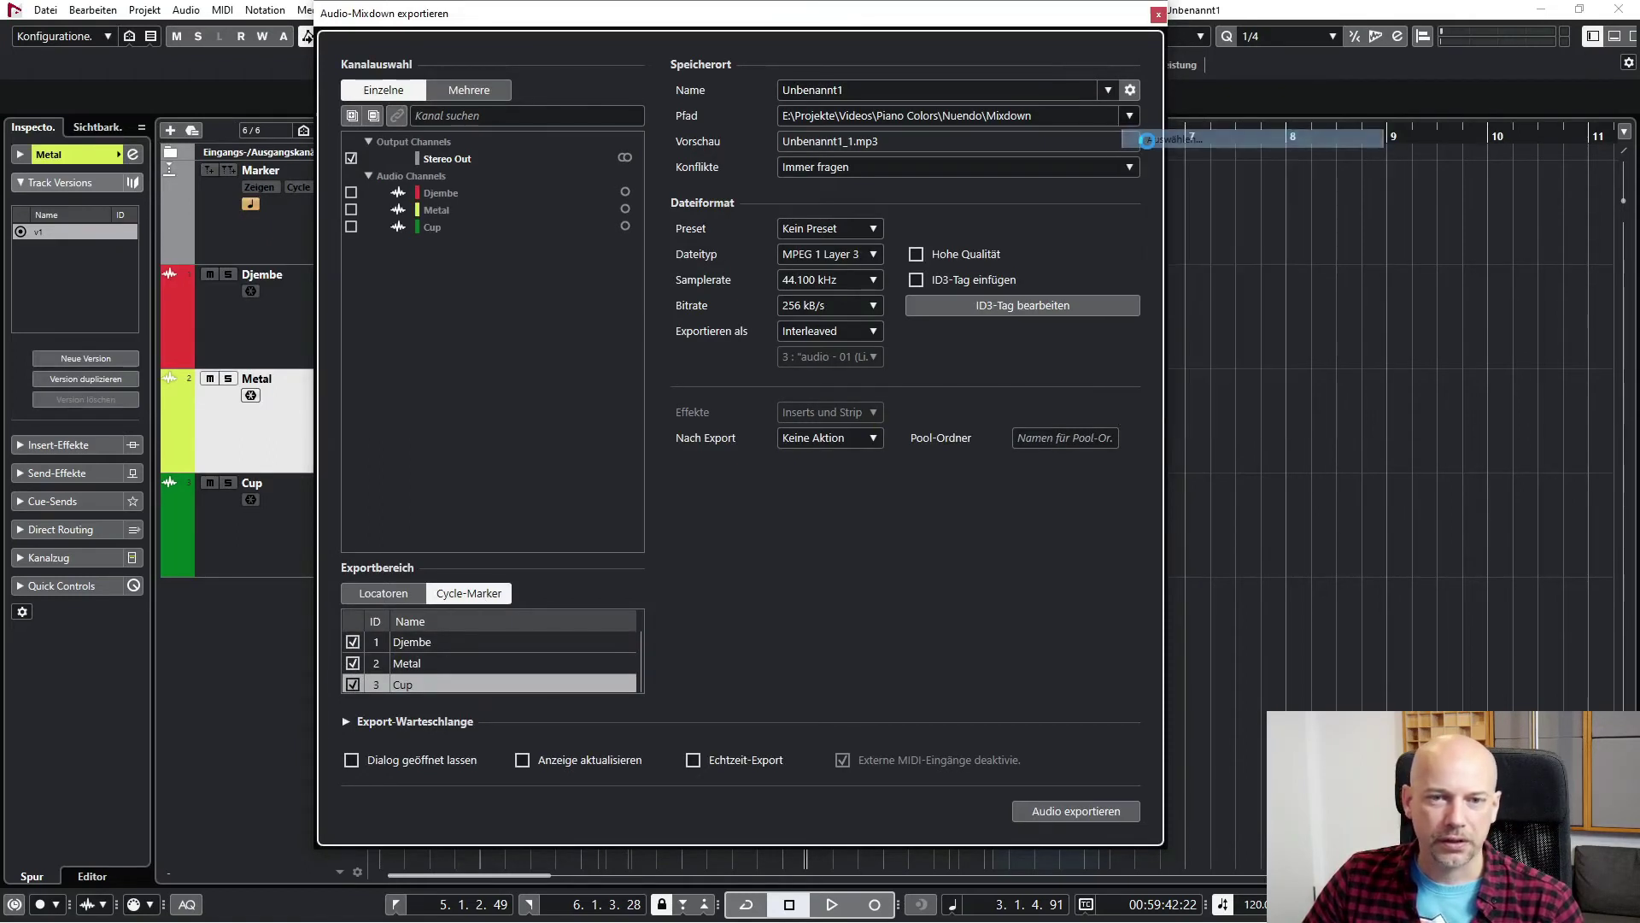
click(350, 45)
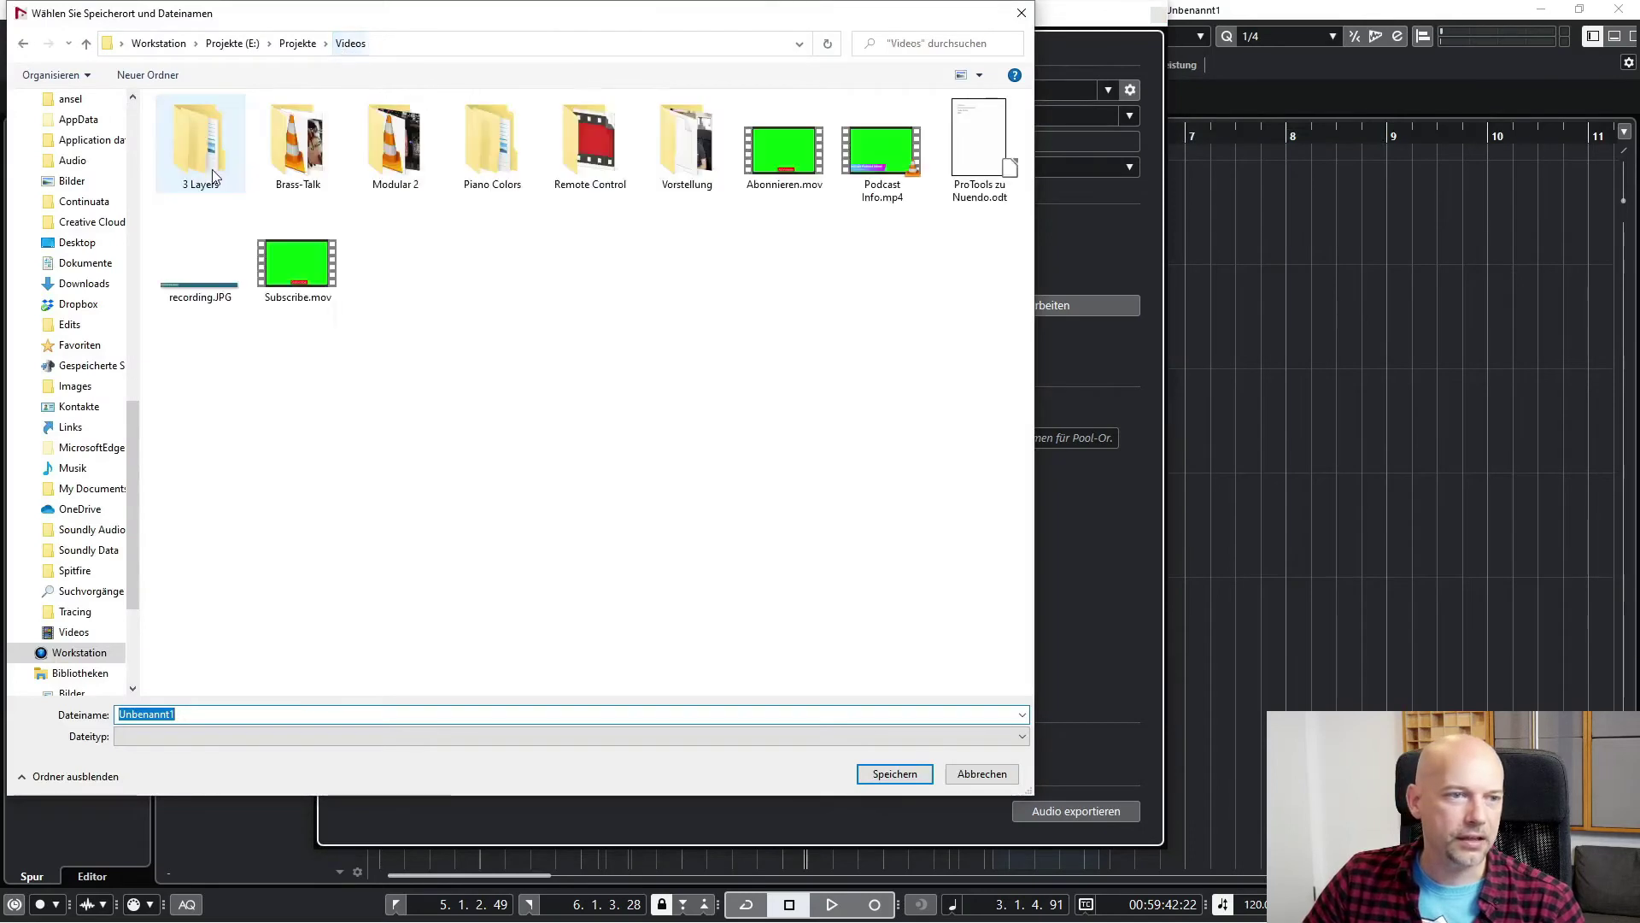
double_click(204, 139)
double_click(193, 125)
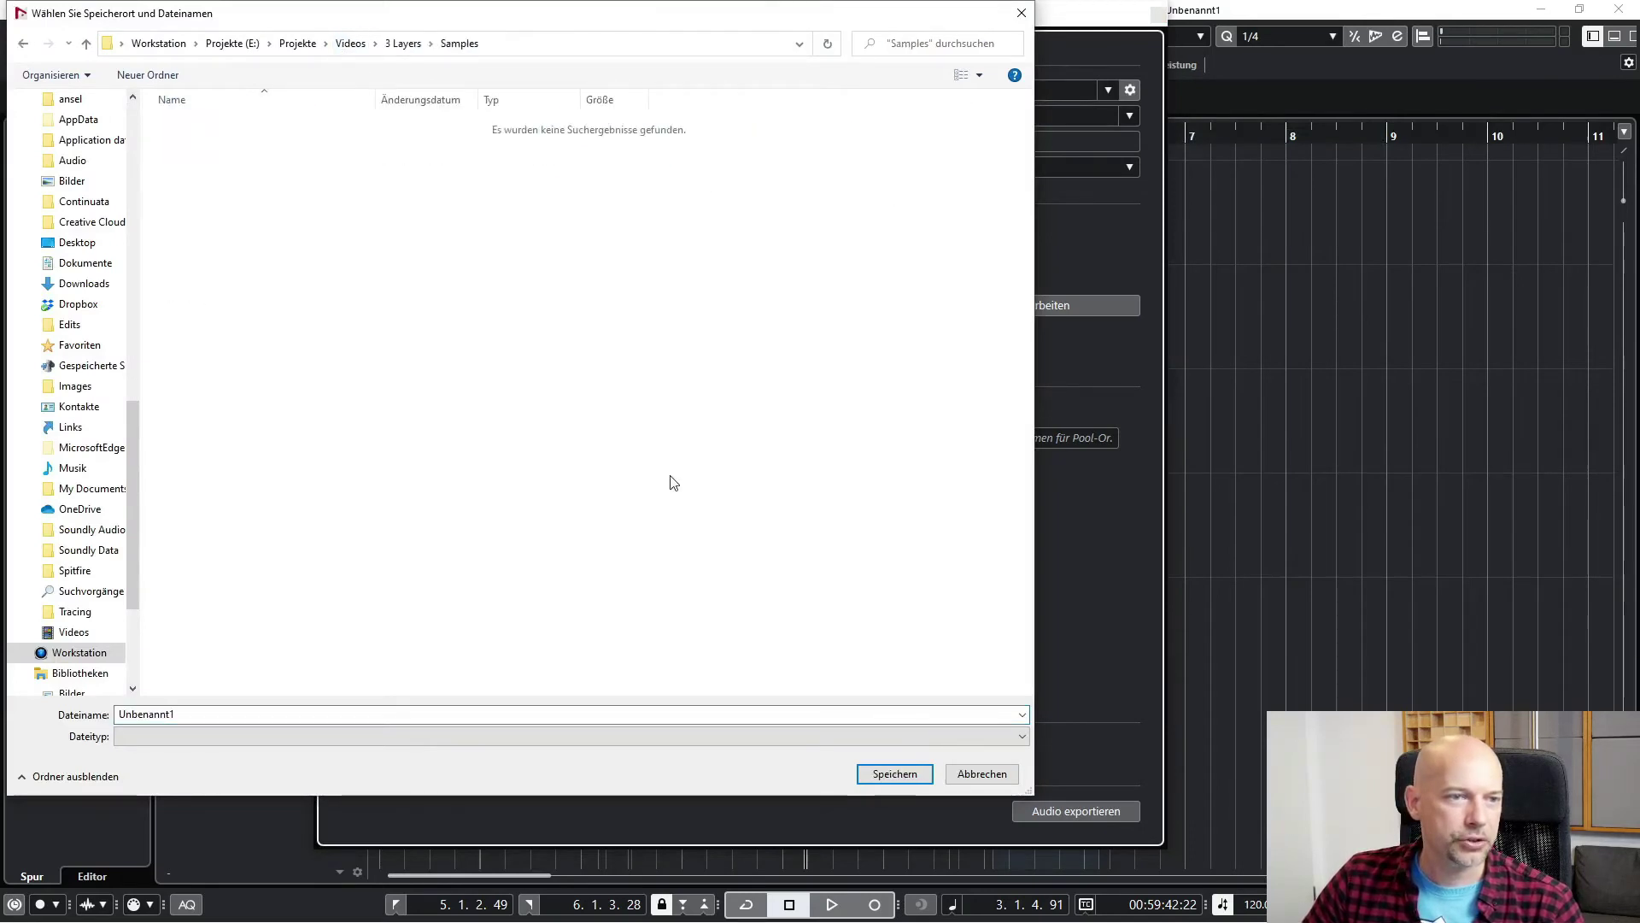
click(895, 775)
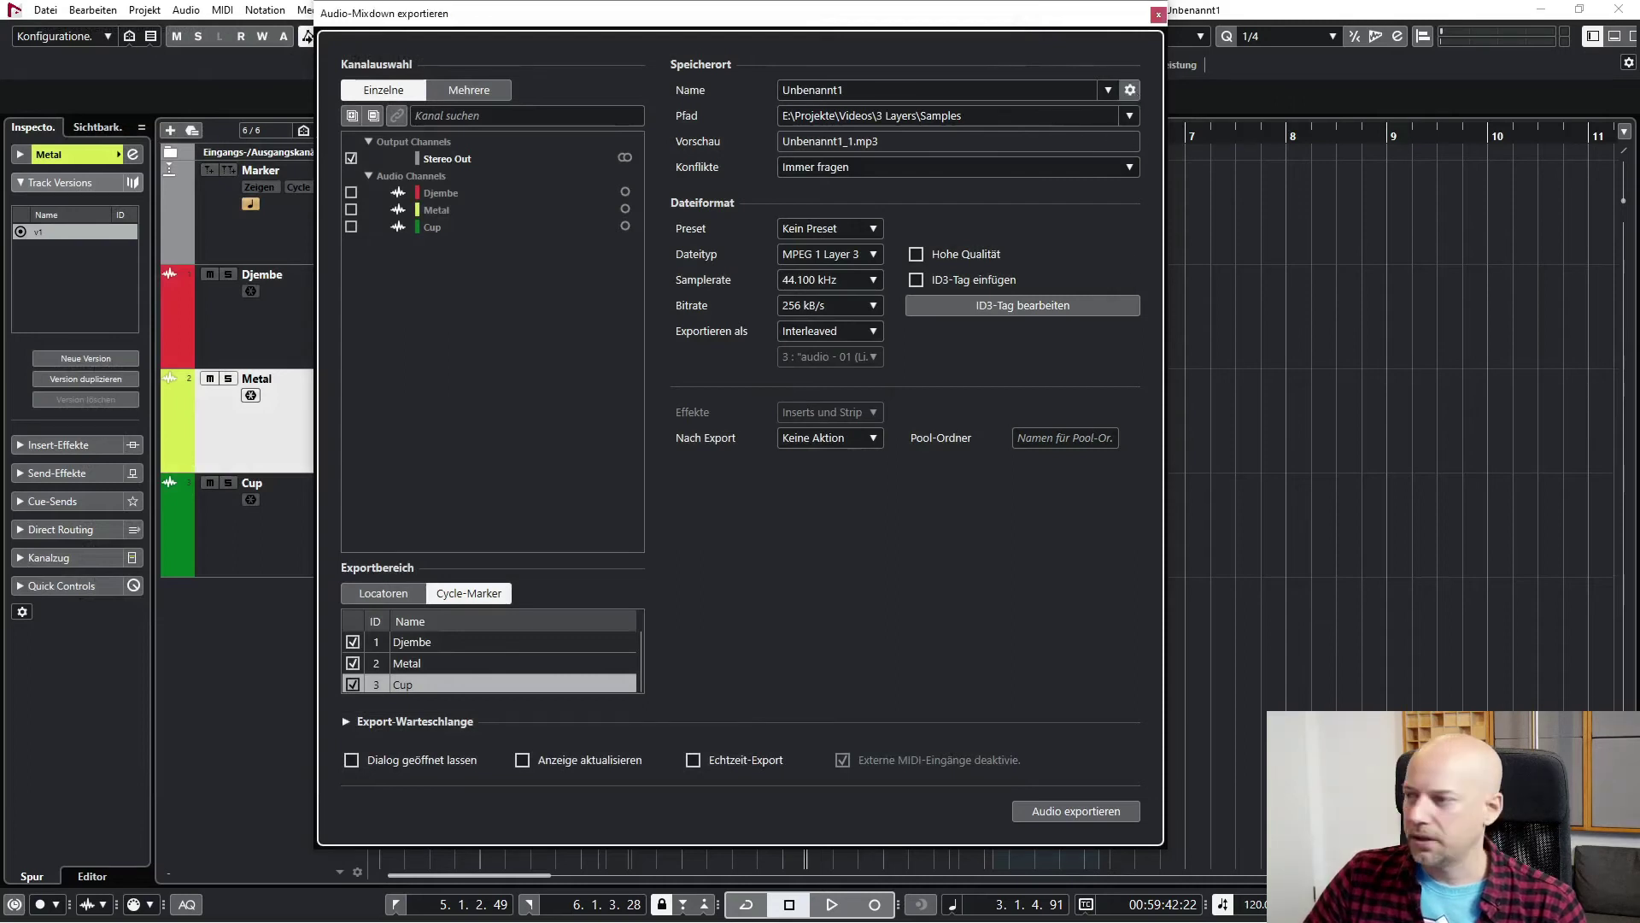
- Change the export naming scheme so each file is named only by its cycle marker name
drag(1004, 218, 984, 226)
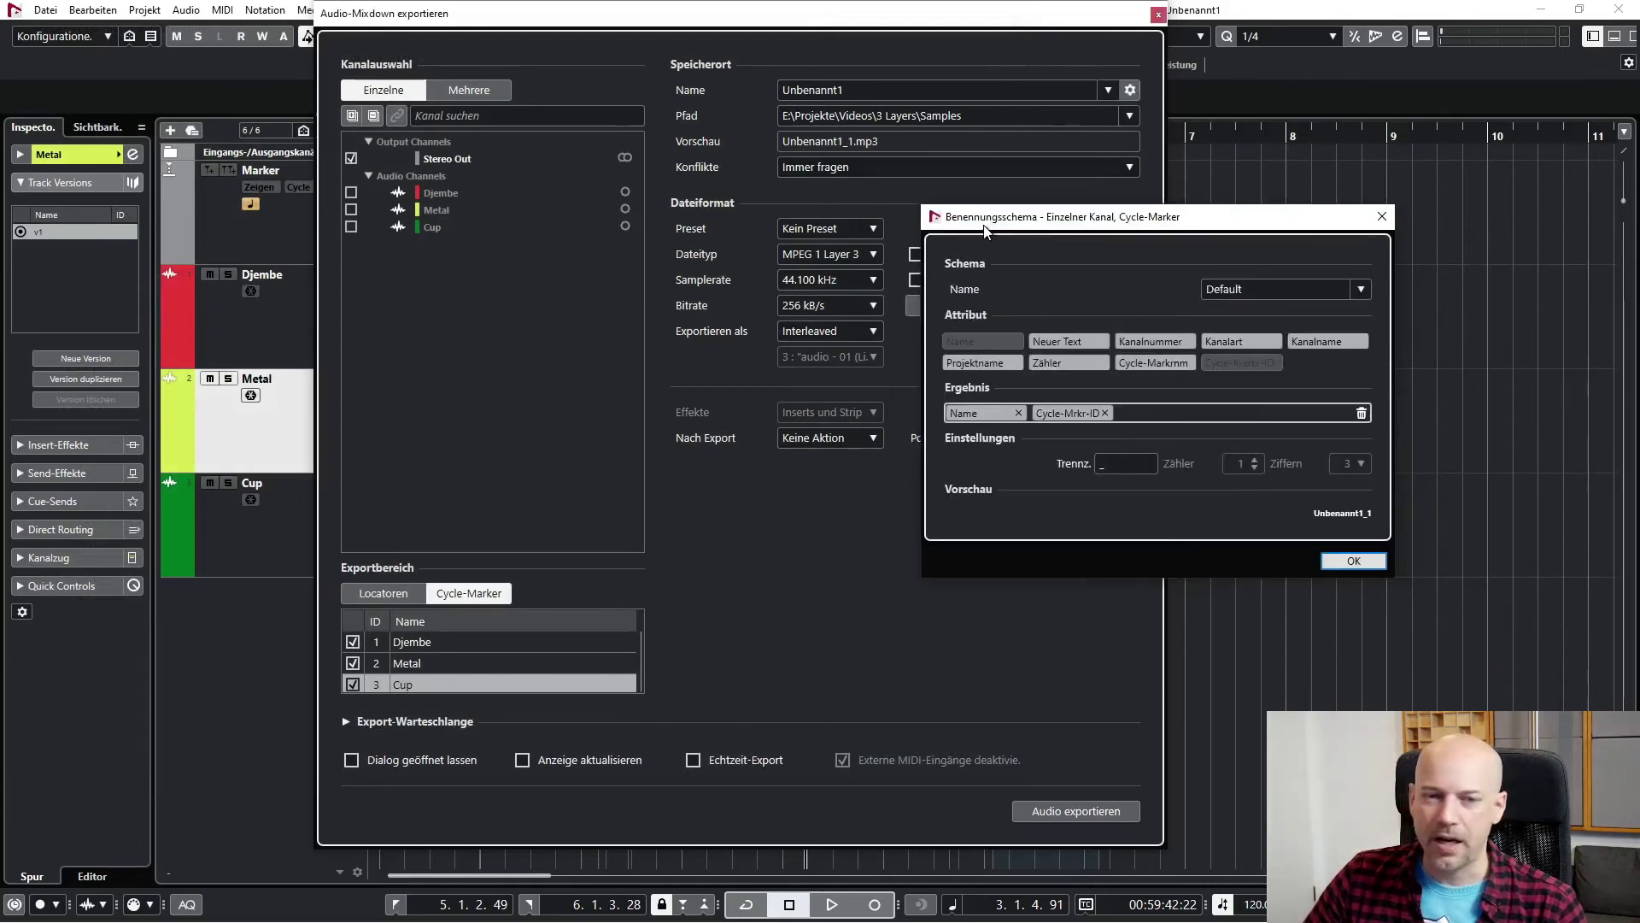
click(1018, 413)
click(1018, 413)
drag(1133, 362, 1100, 416)
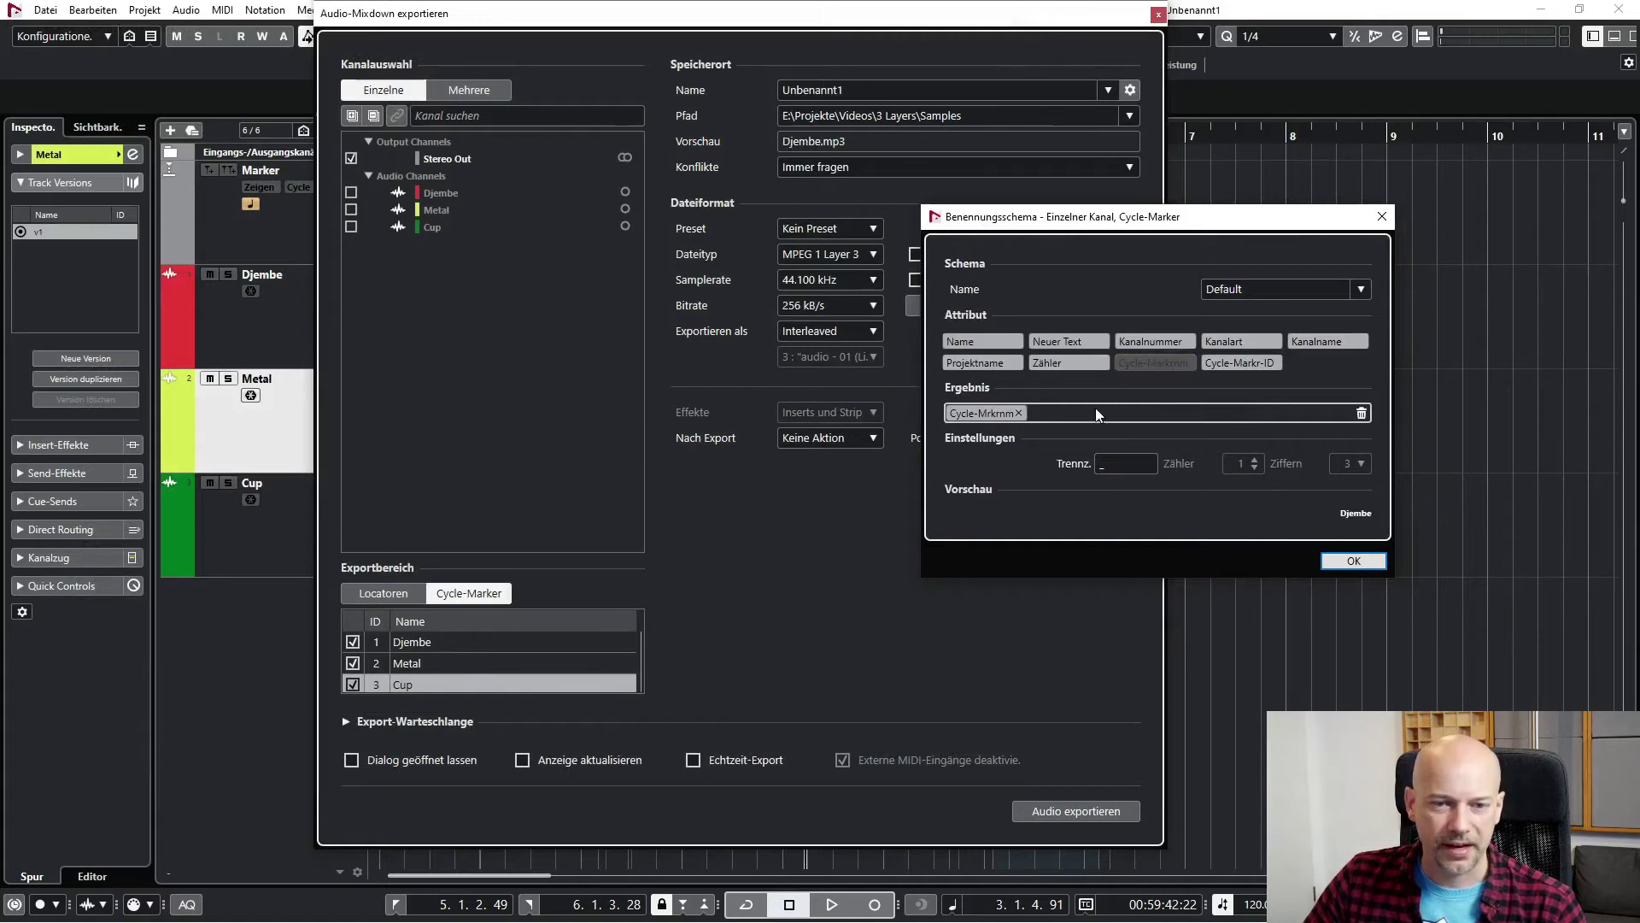
click(1350, 564)
- Apply the WAV 44 kHz file format preset and export the audio
click(868, 229)
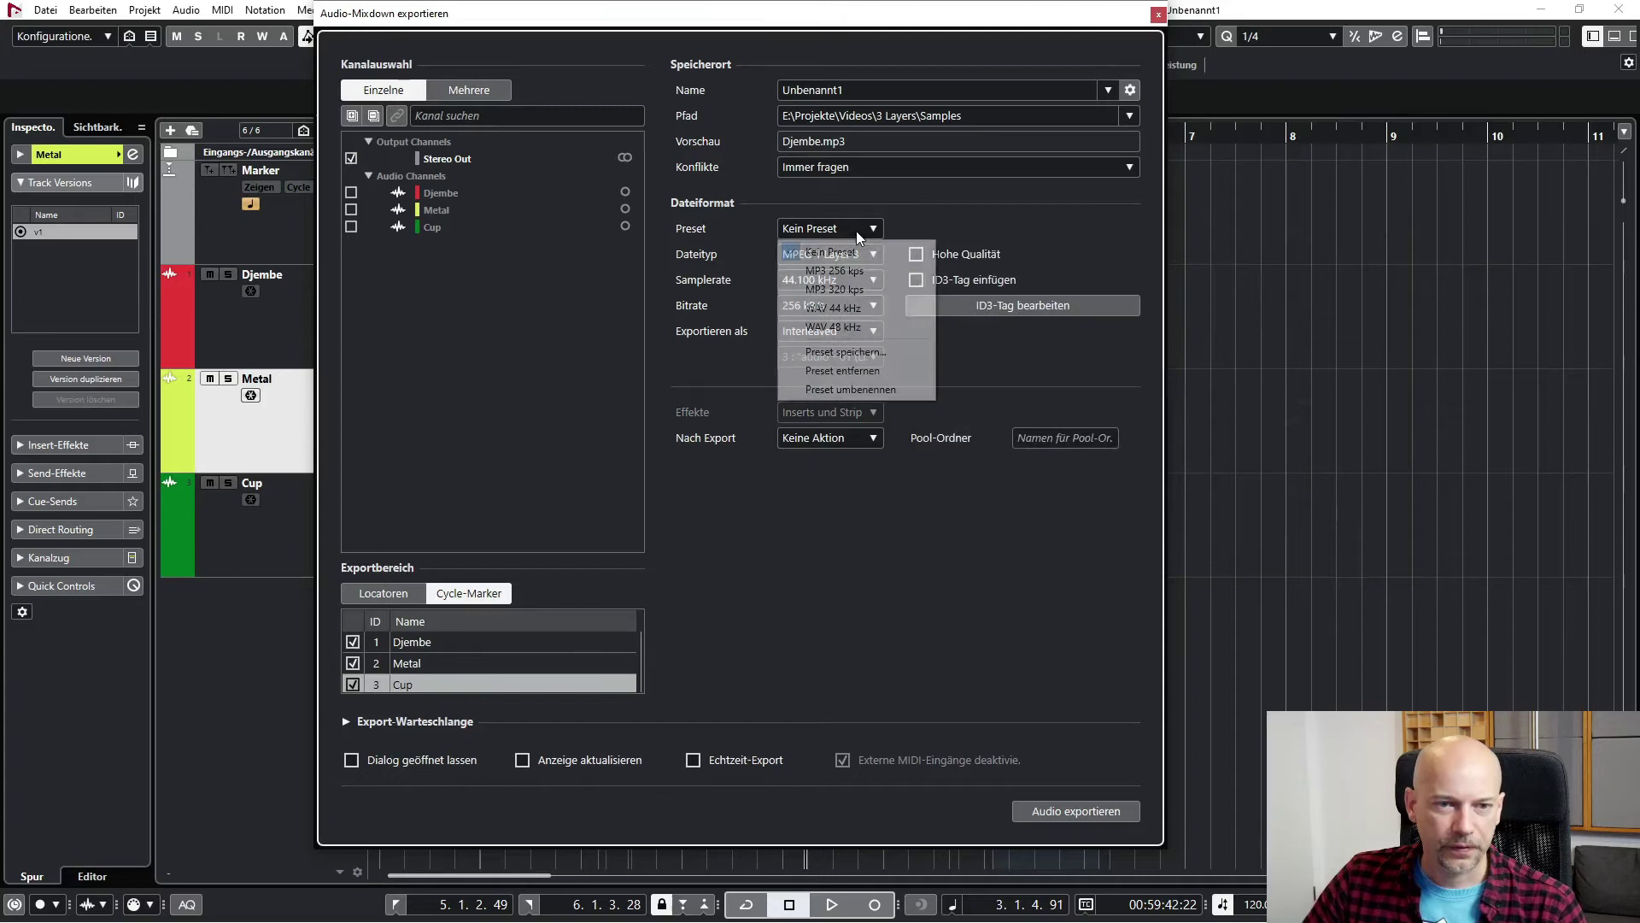
click(842, 309)
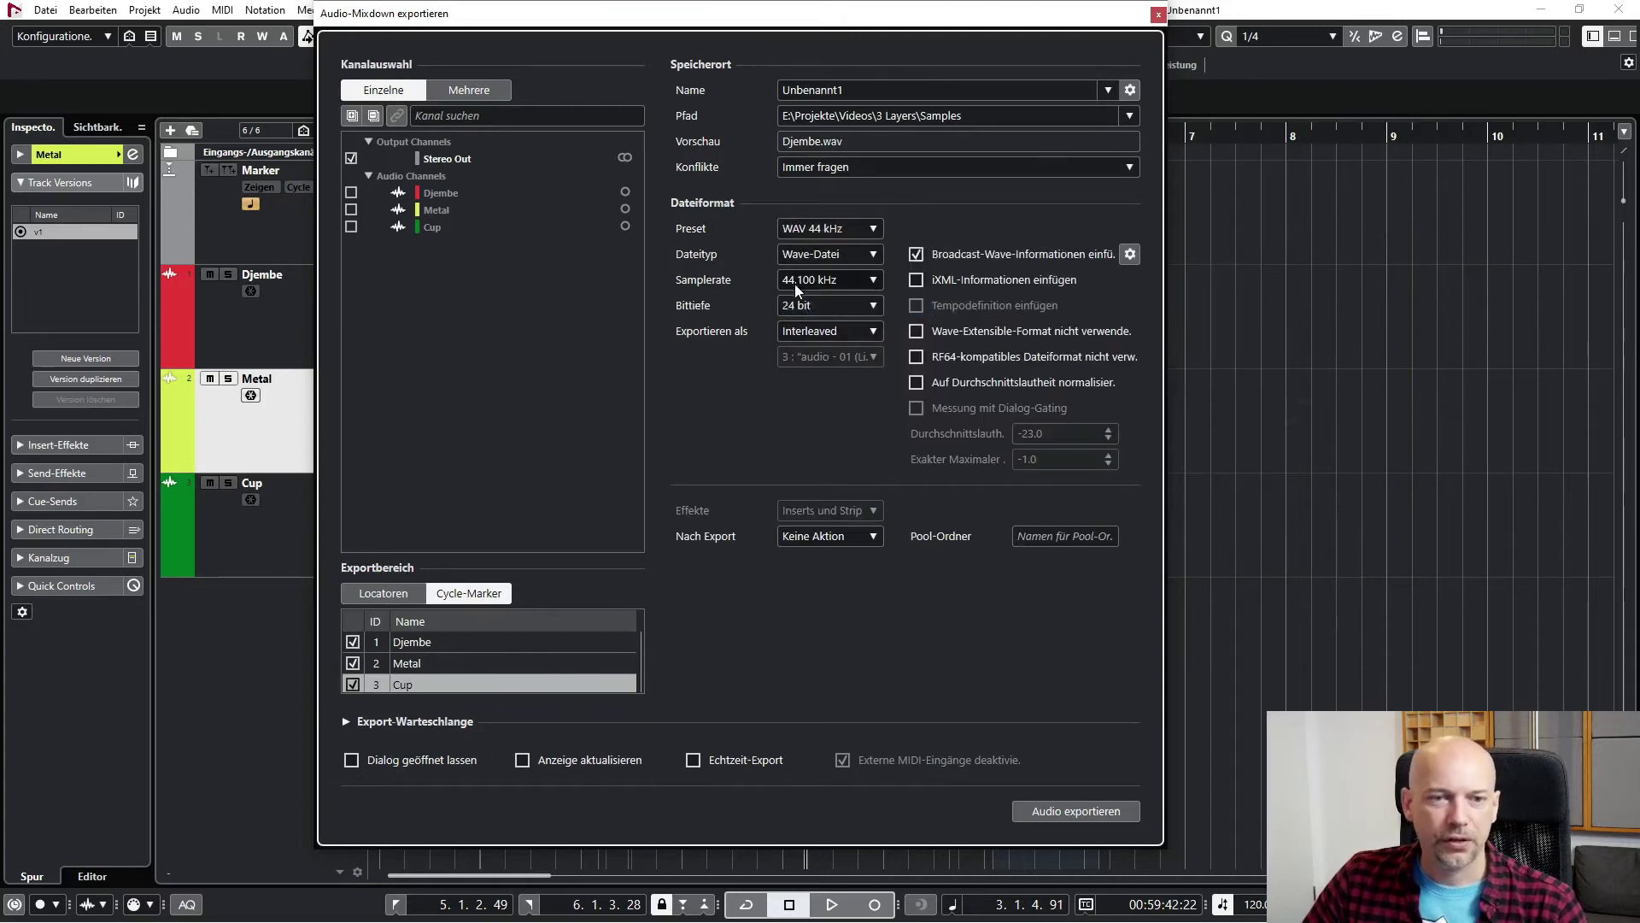
click(1053, 815)
- Add one instrument track with Kontakt below the Cup track, routed to Stereo Out
click(274, 555)
right_click(270, 622)
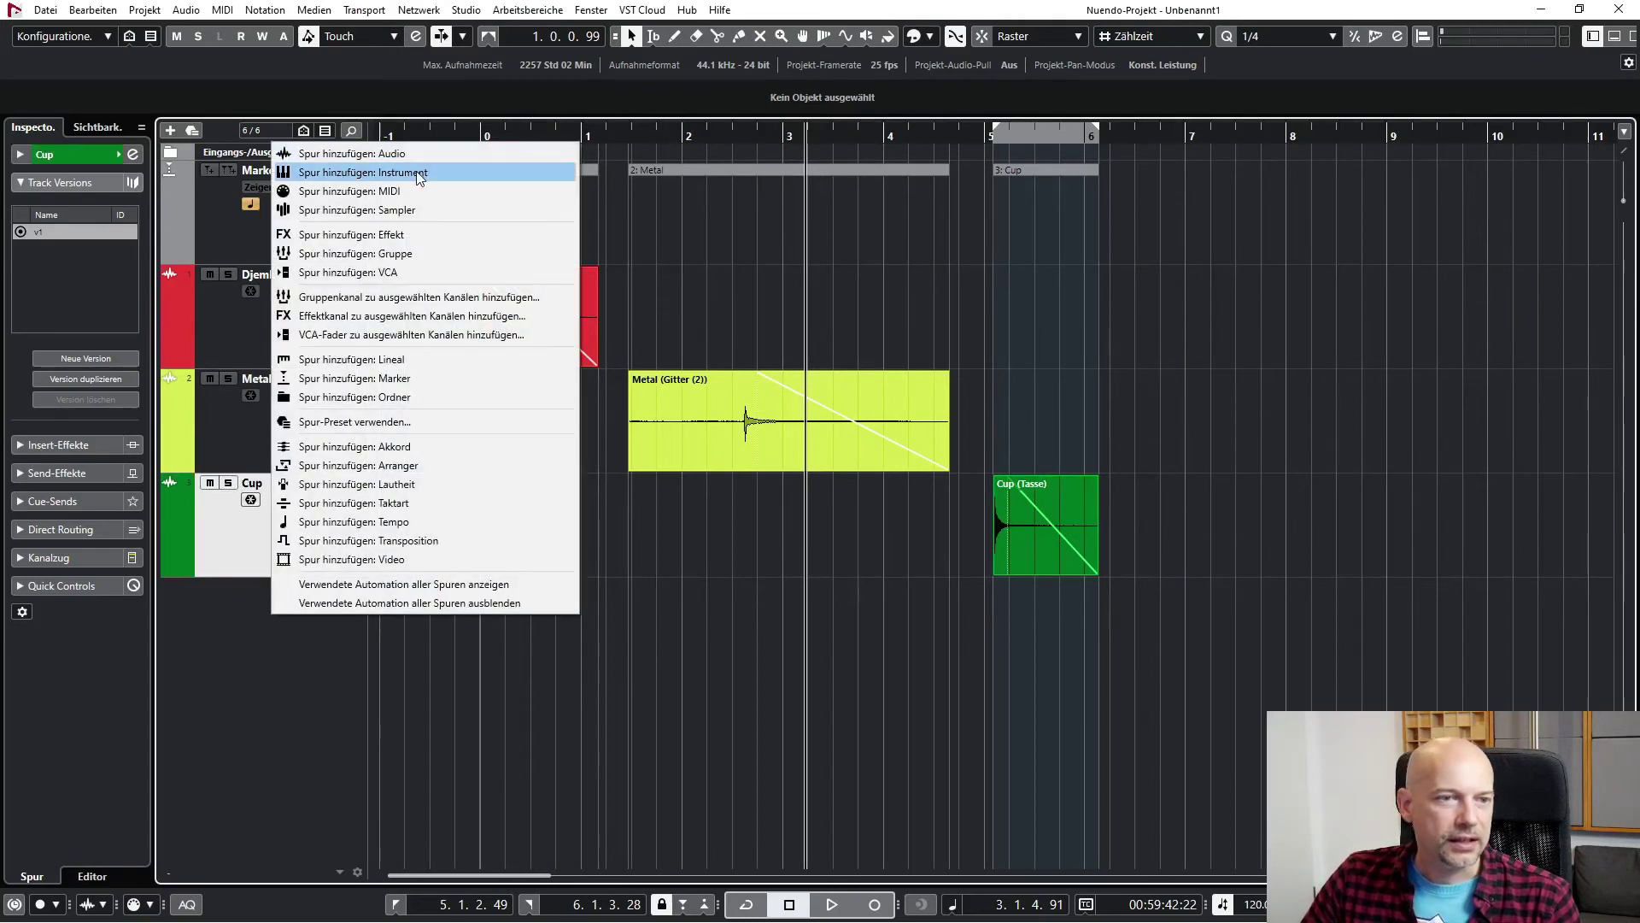
click(424, 172)
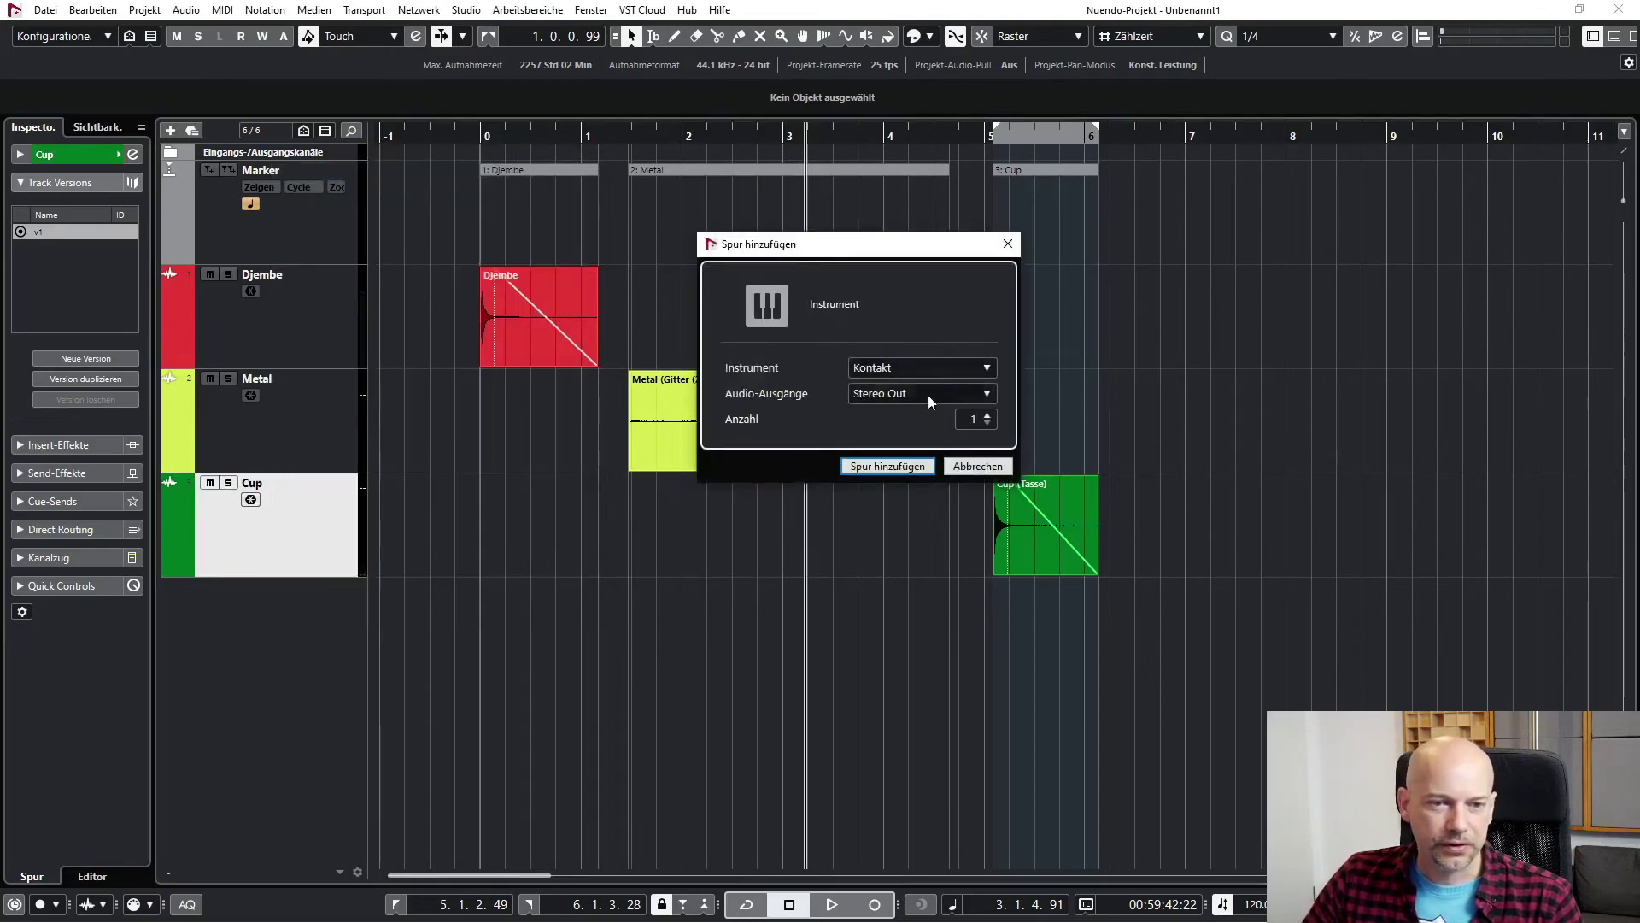
click(880, 467)
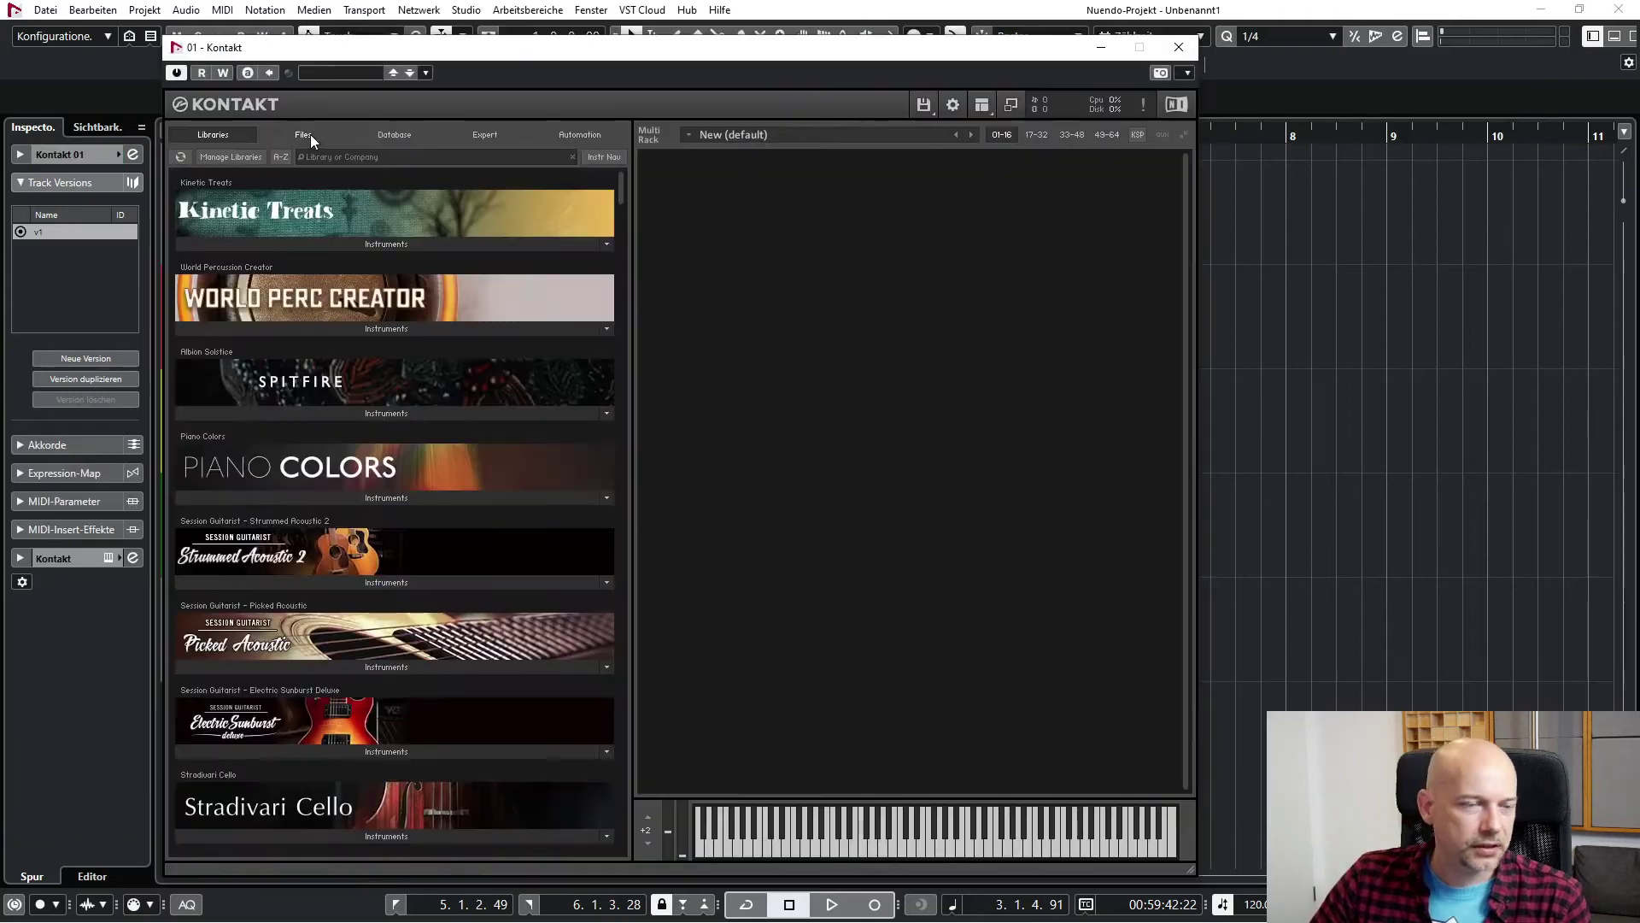
- Show Kontakt's file browser, collapse the Sounds 1 folder and expand the Projekte folder on the Projekte (E:) drive
click(306, 135)
scroll(304, 263, up, 15)
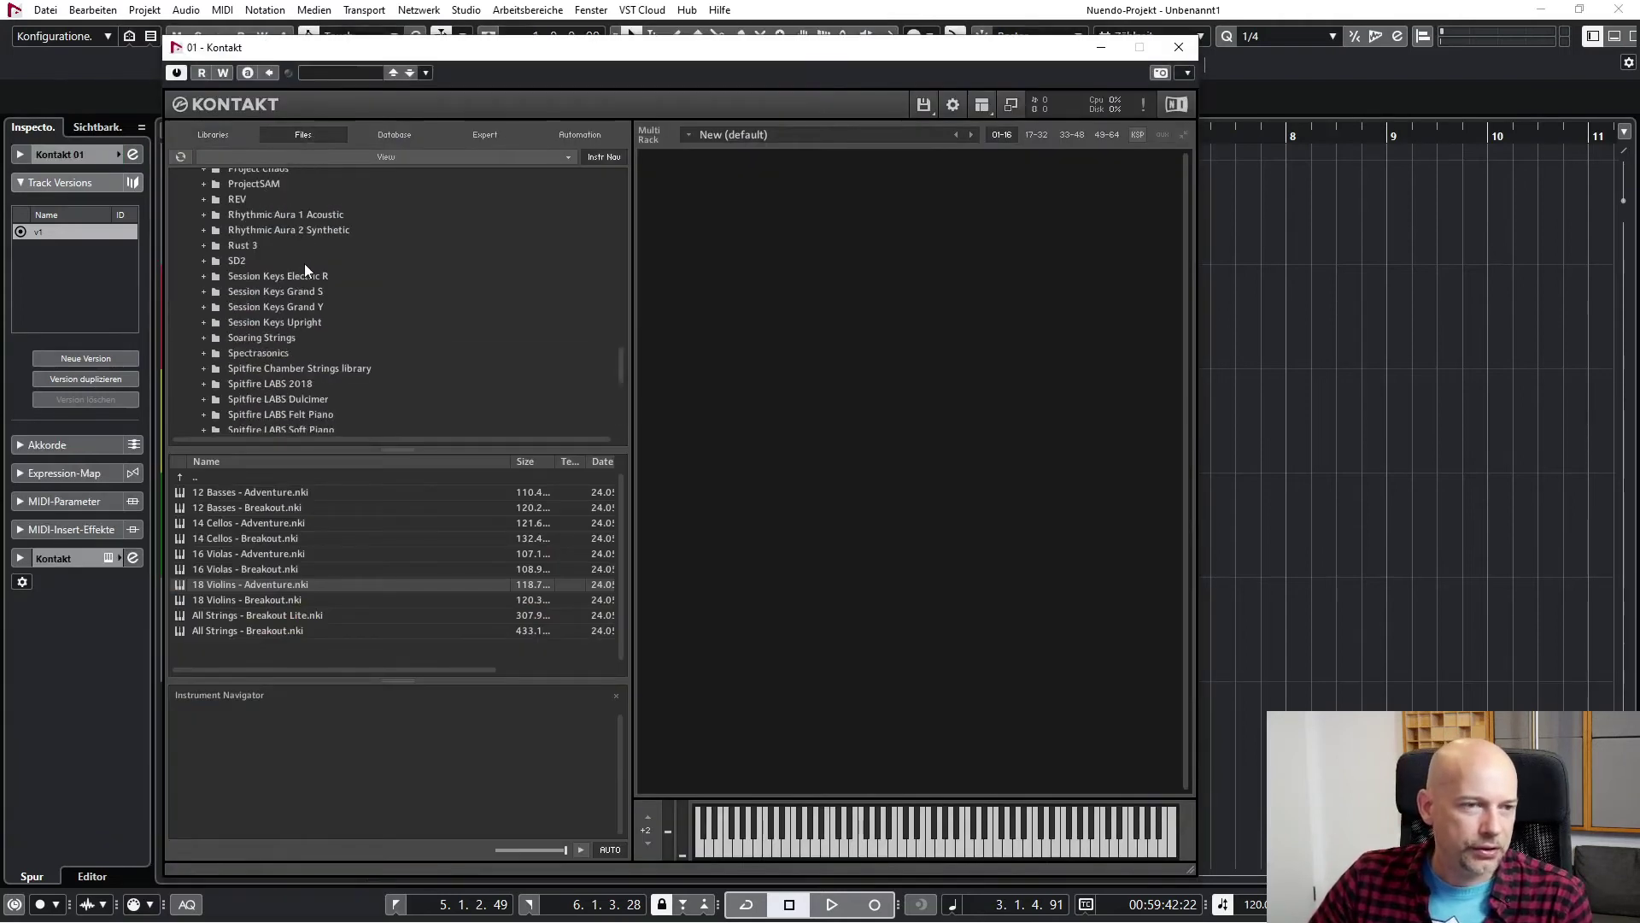
scroll(304, 263, up, 15)
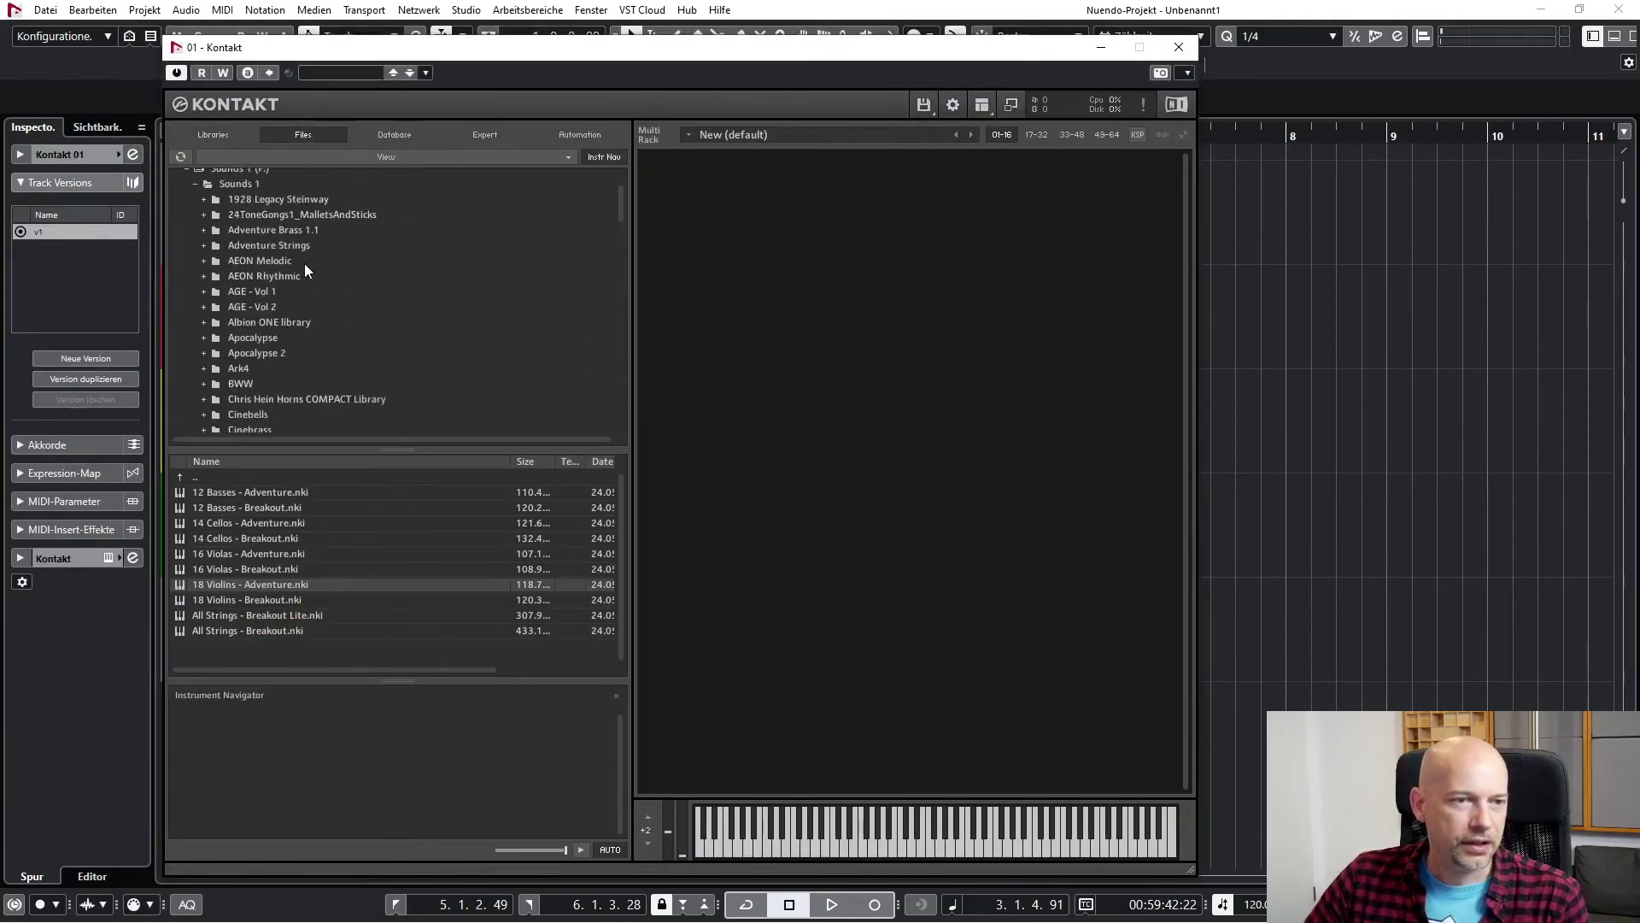
click(199, 270)
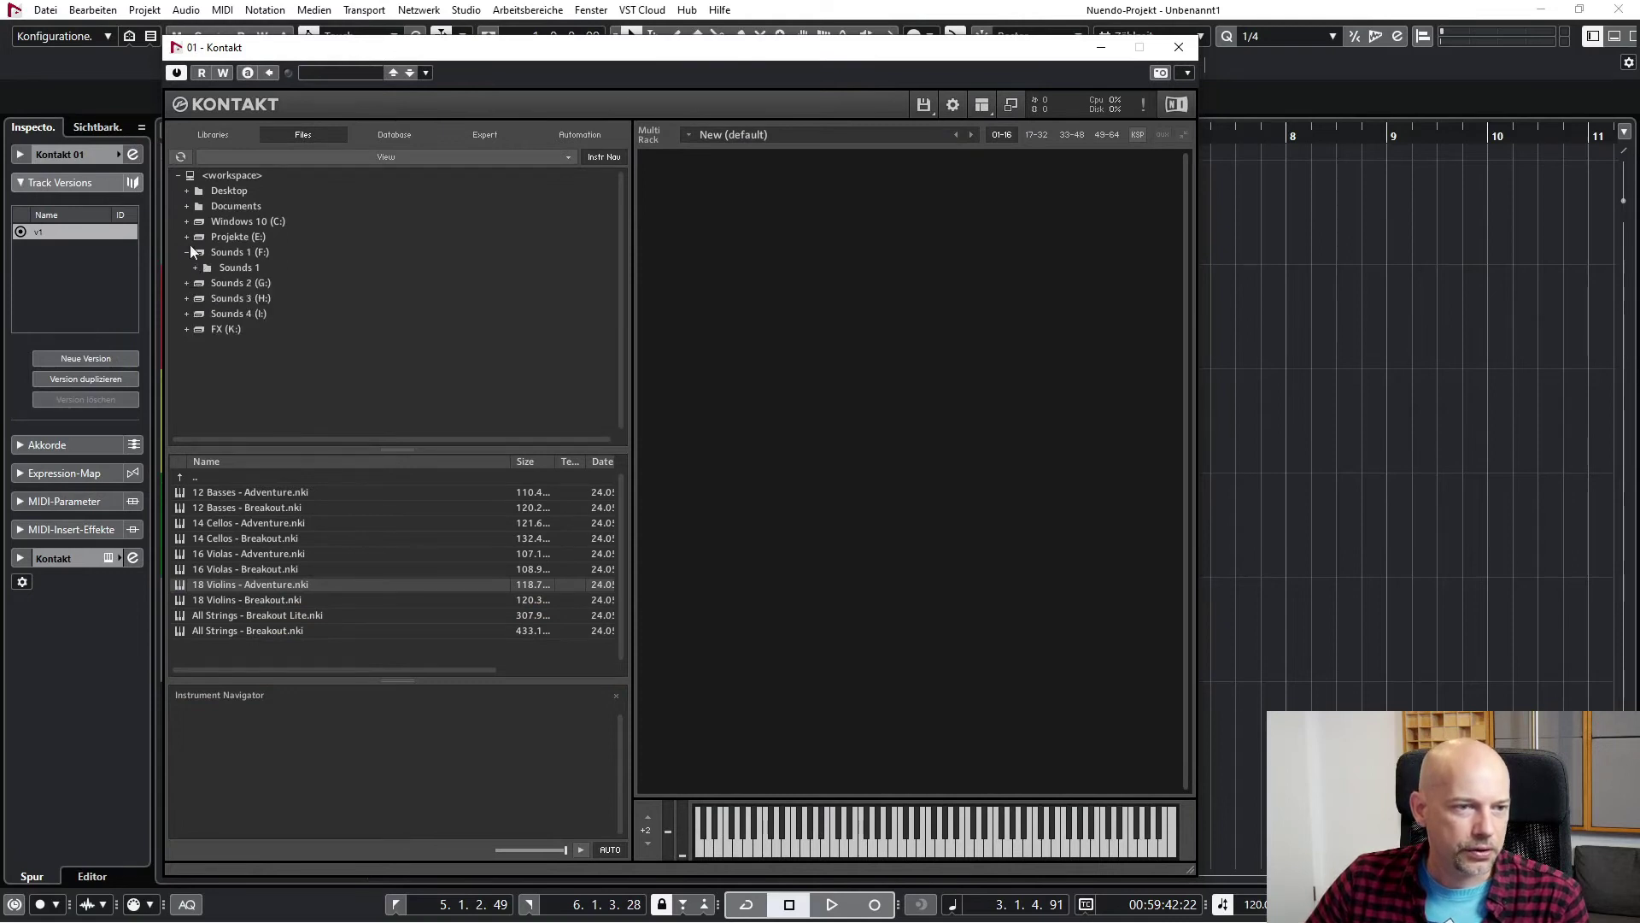
click(187, 236)
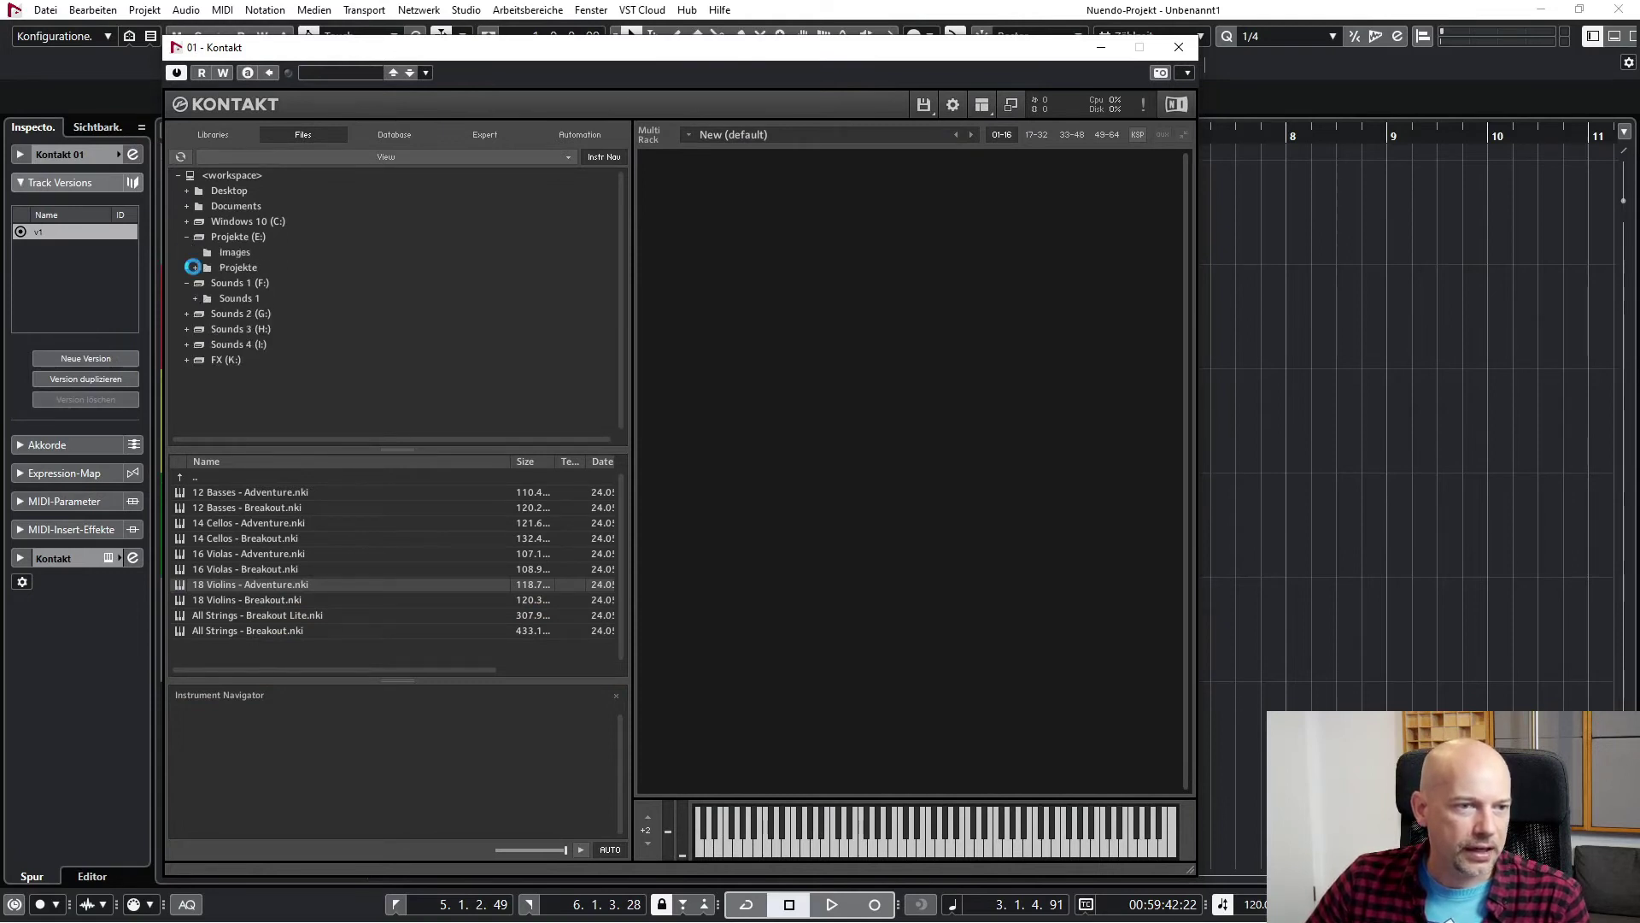
click(194, 267)
- Open the Samples folder inside Videos and 3 Layers in Kontakt's file browser
scroll(399, 307, down, 4)
scroll(384, 311, down, 15)
scroll(372, 302, down, 5)
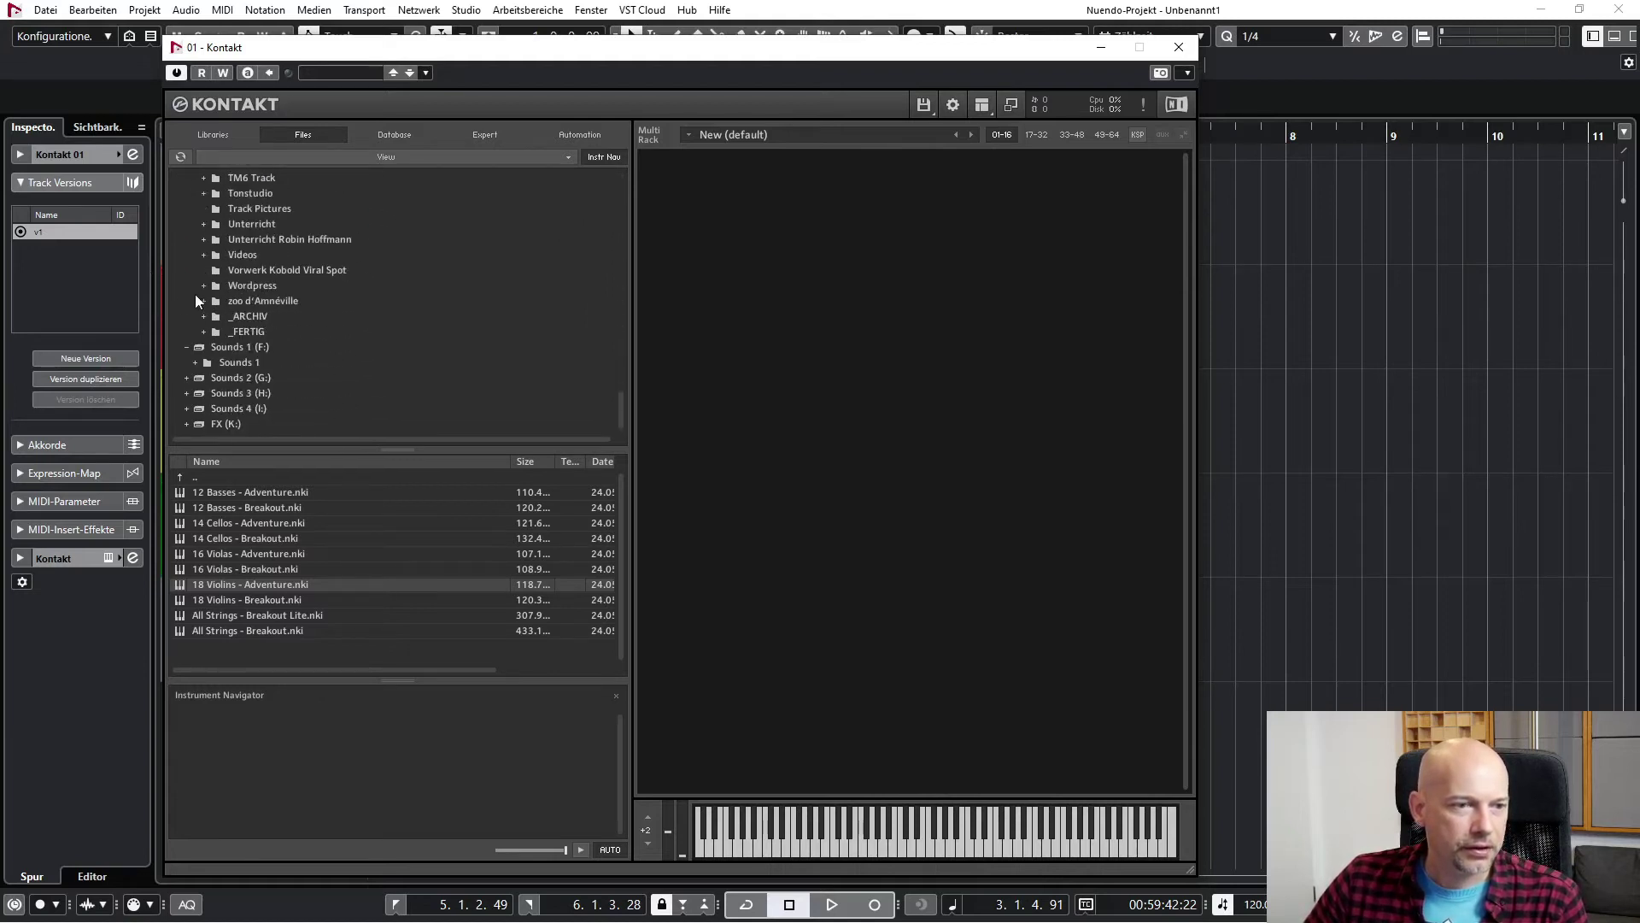
click(204, 256)
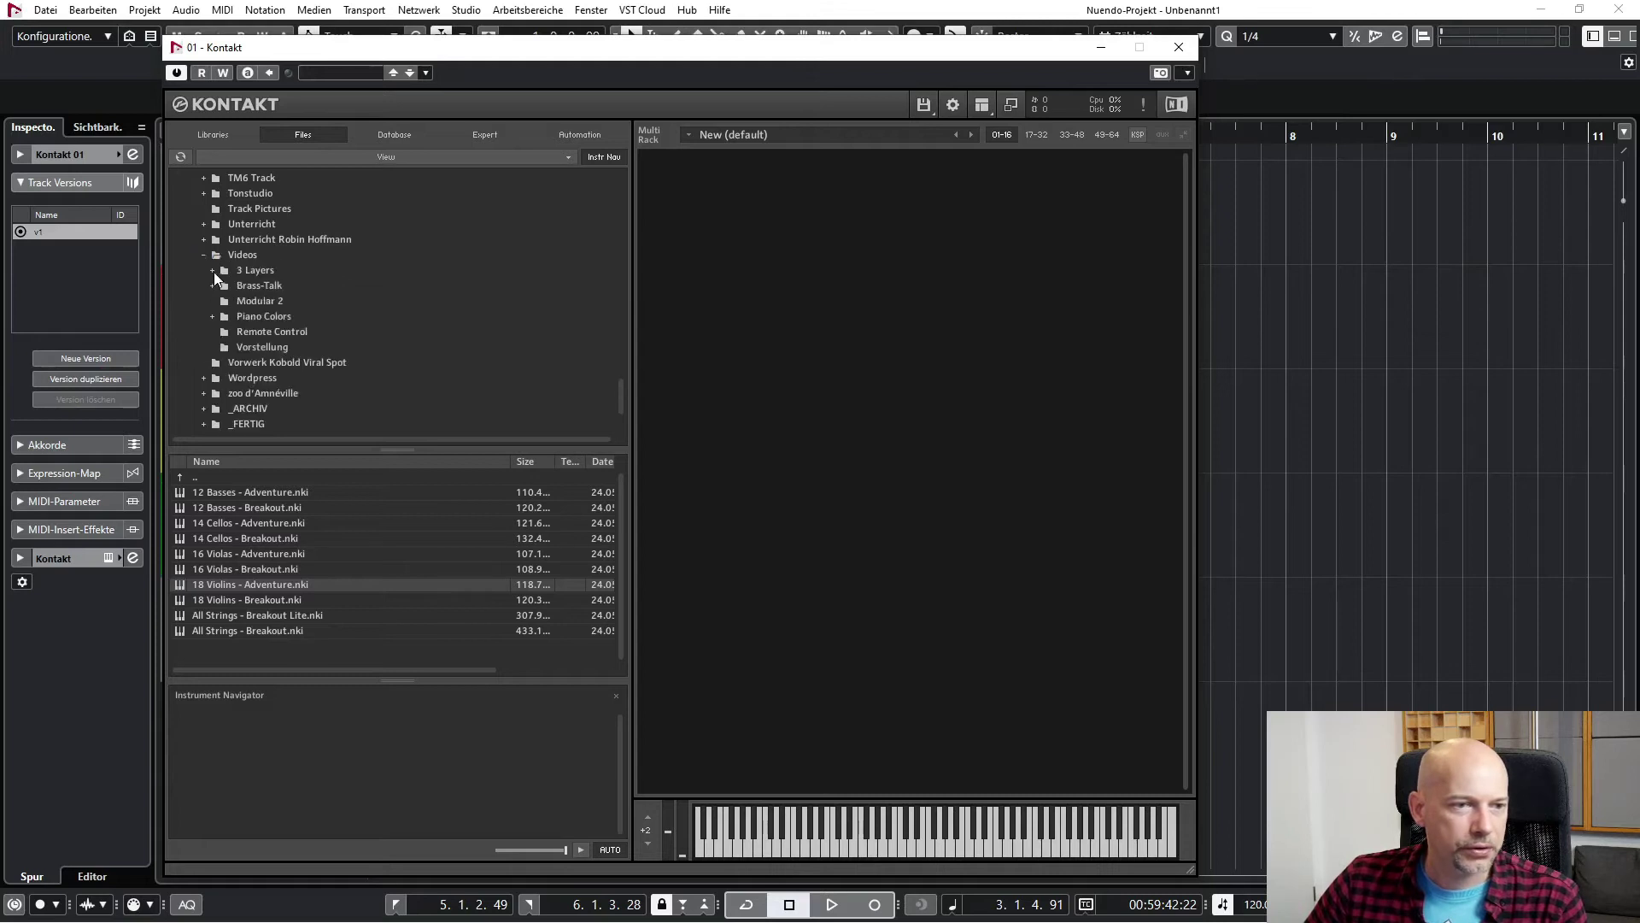
click(256, 271)
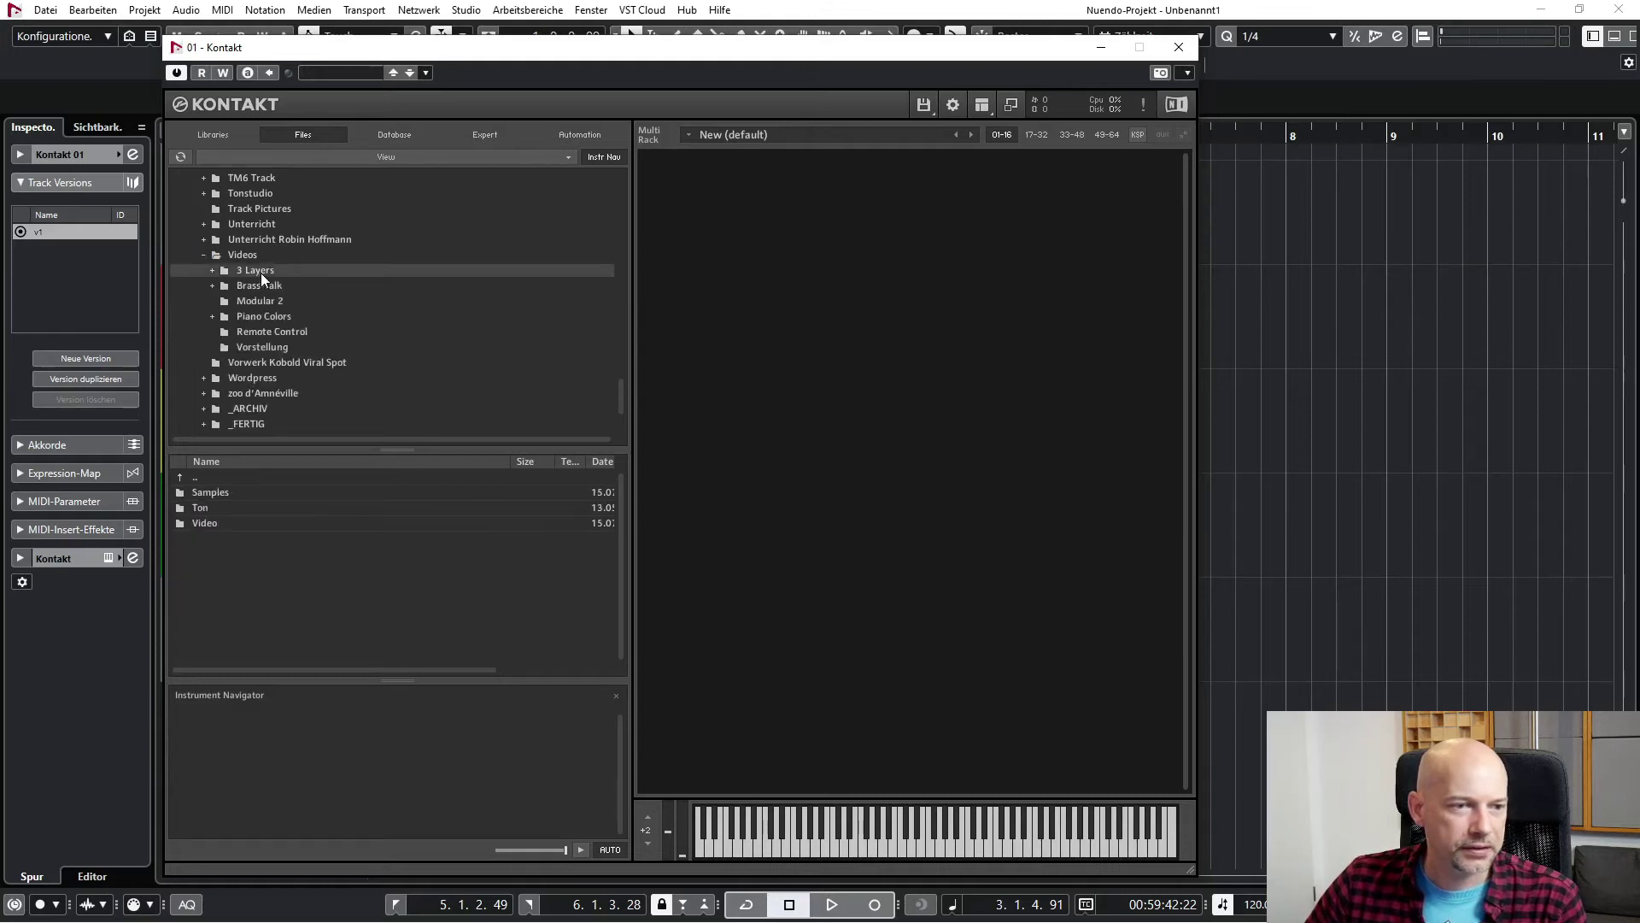
scroll(259, 274, down, 2)
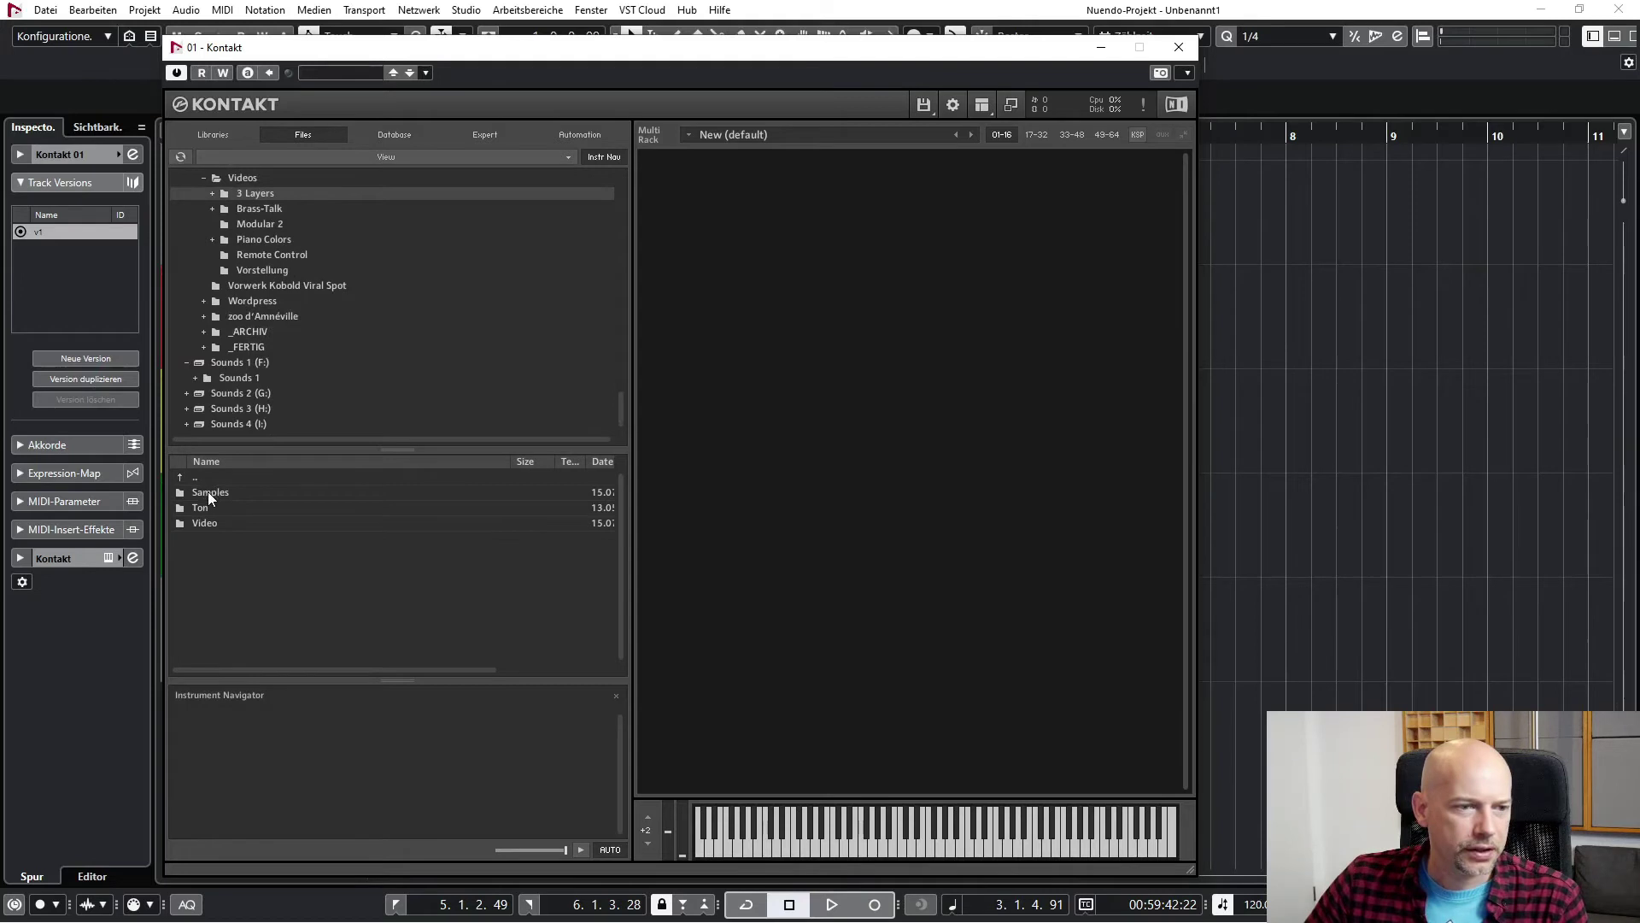
double_click(207, 492)
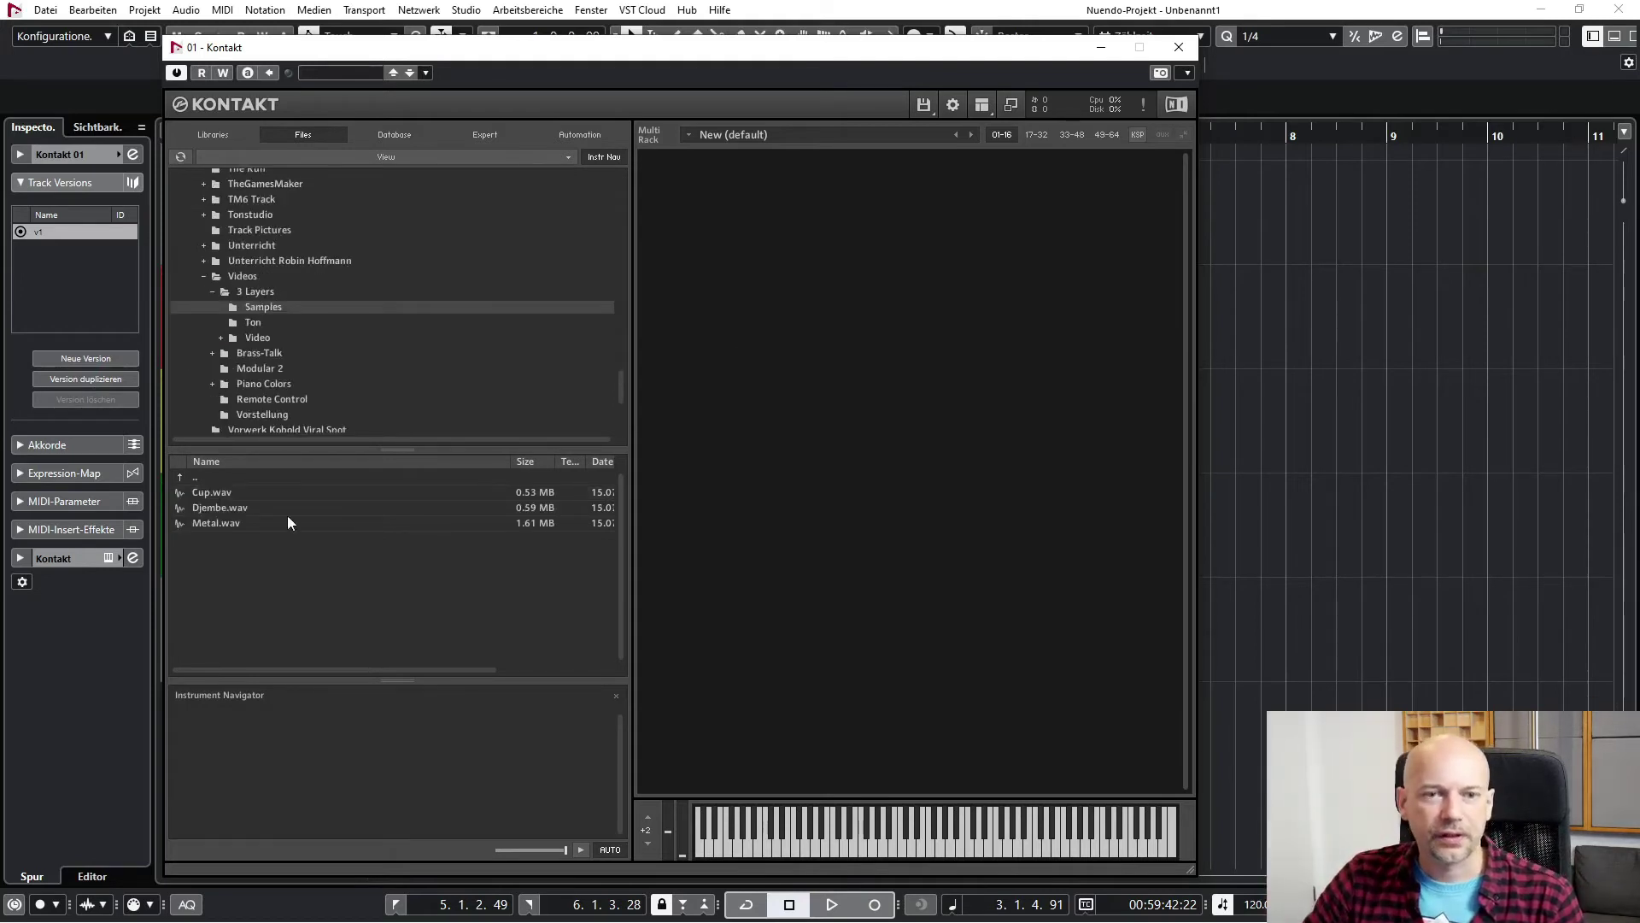
- Audition the exported samples Cup.wav, Djembe.wav and Metal.wav in Kontakt's file list
drag(212, 490, 222, 490)
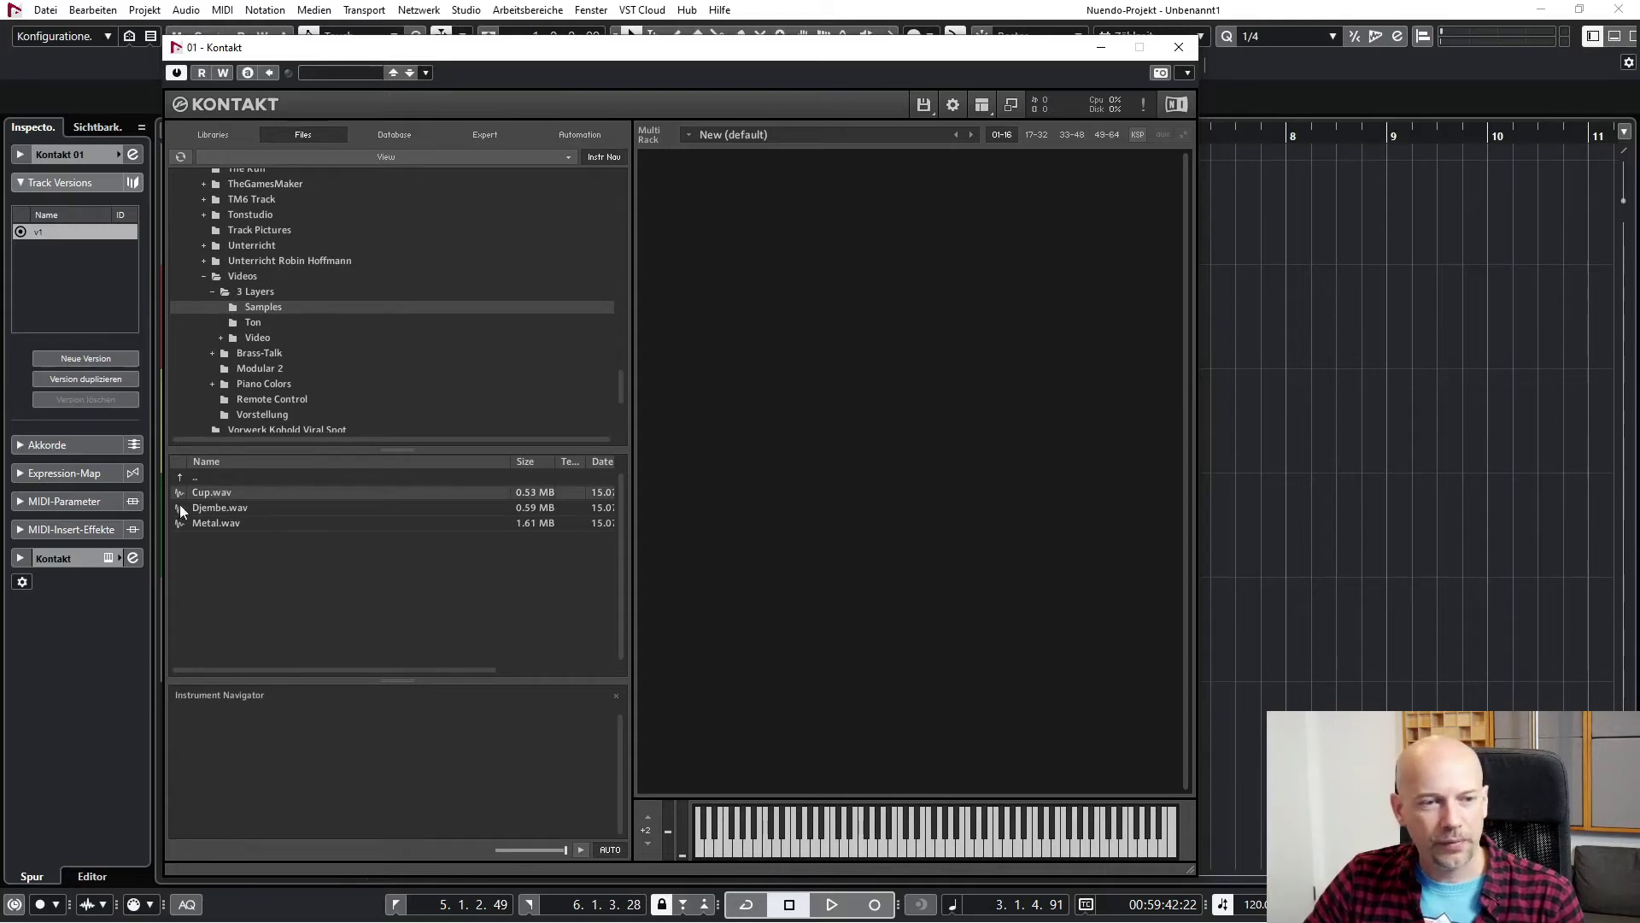
click(212, 509)
click(213, 522)
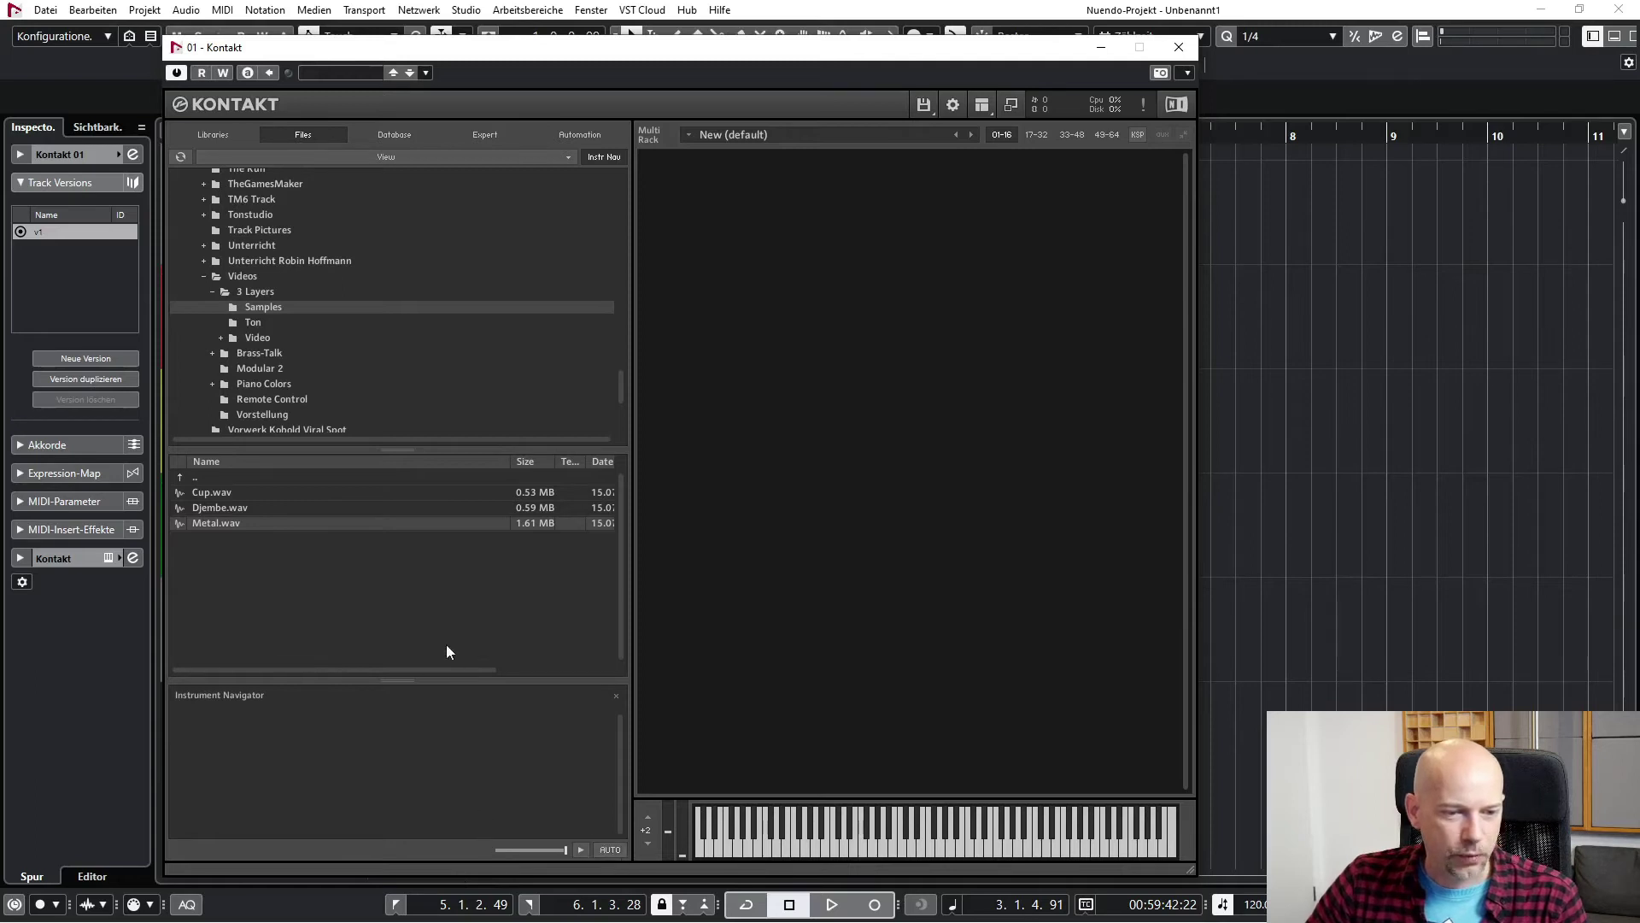
click(222, 491)
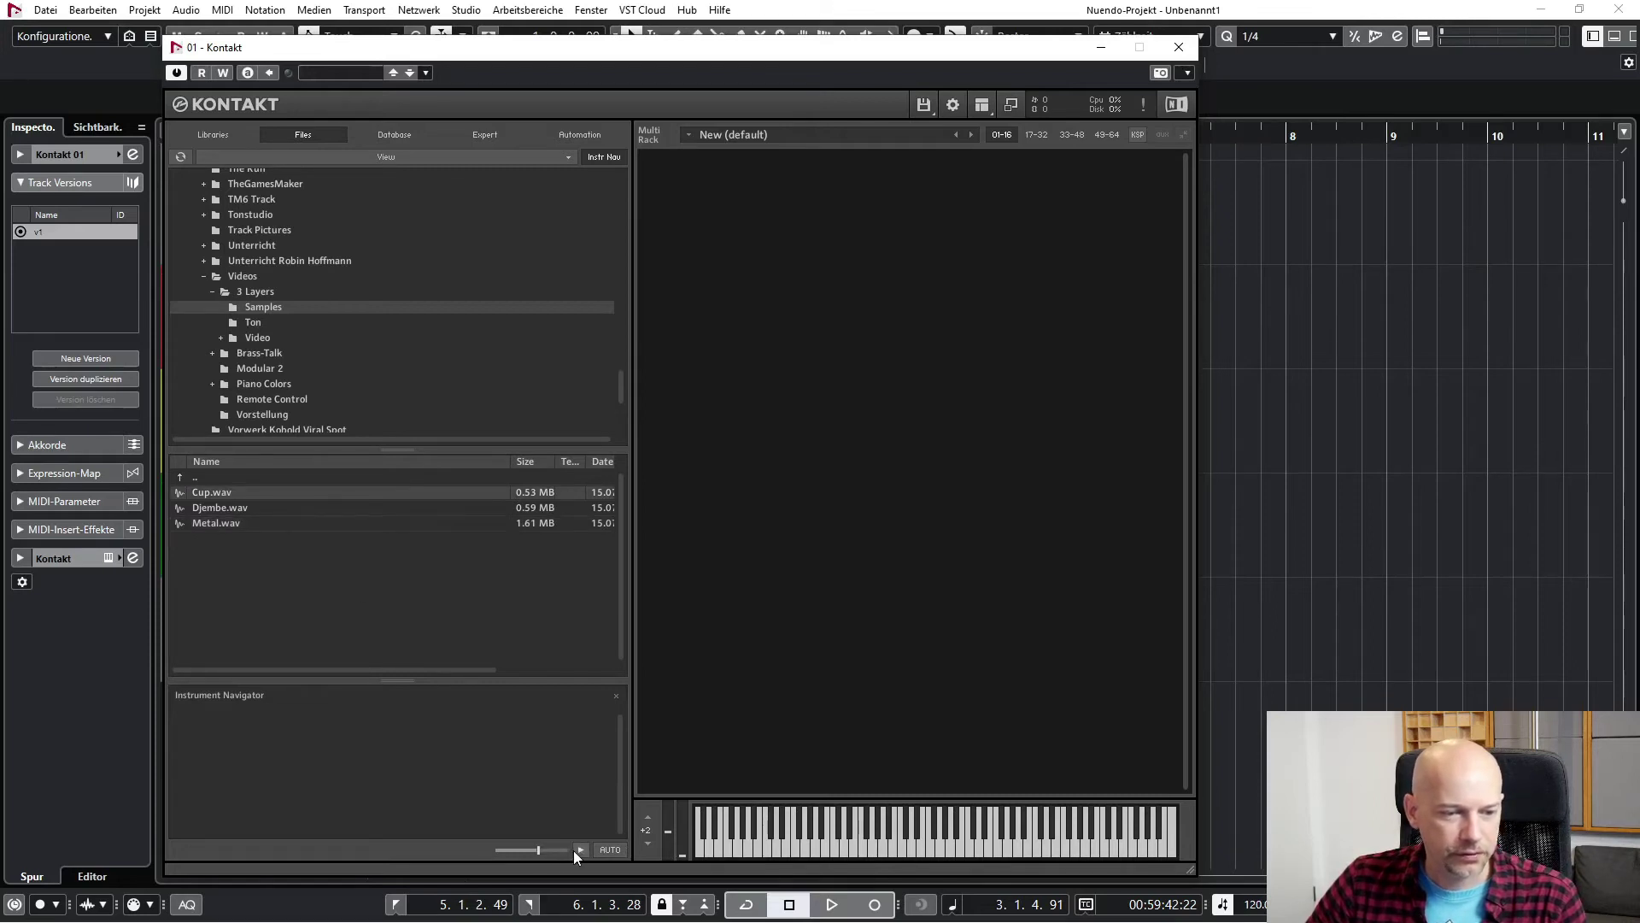
click(232, 506)
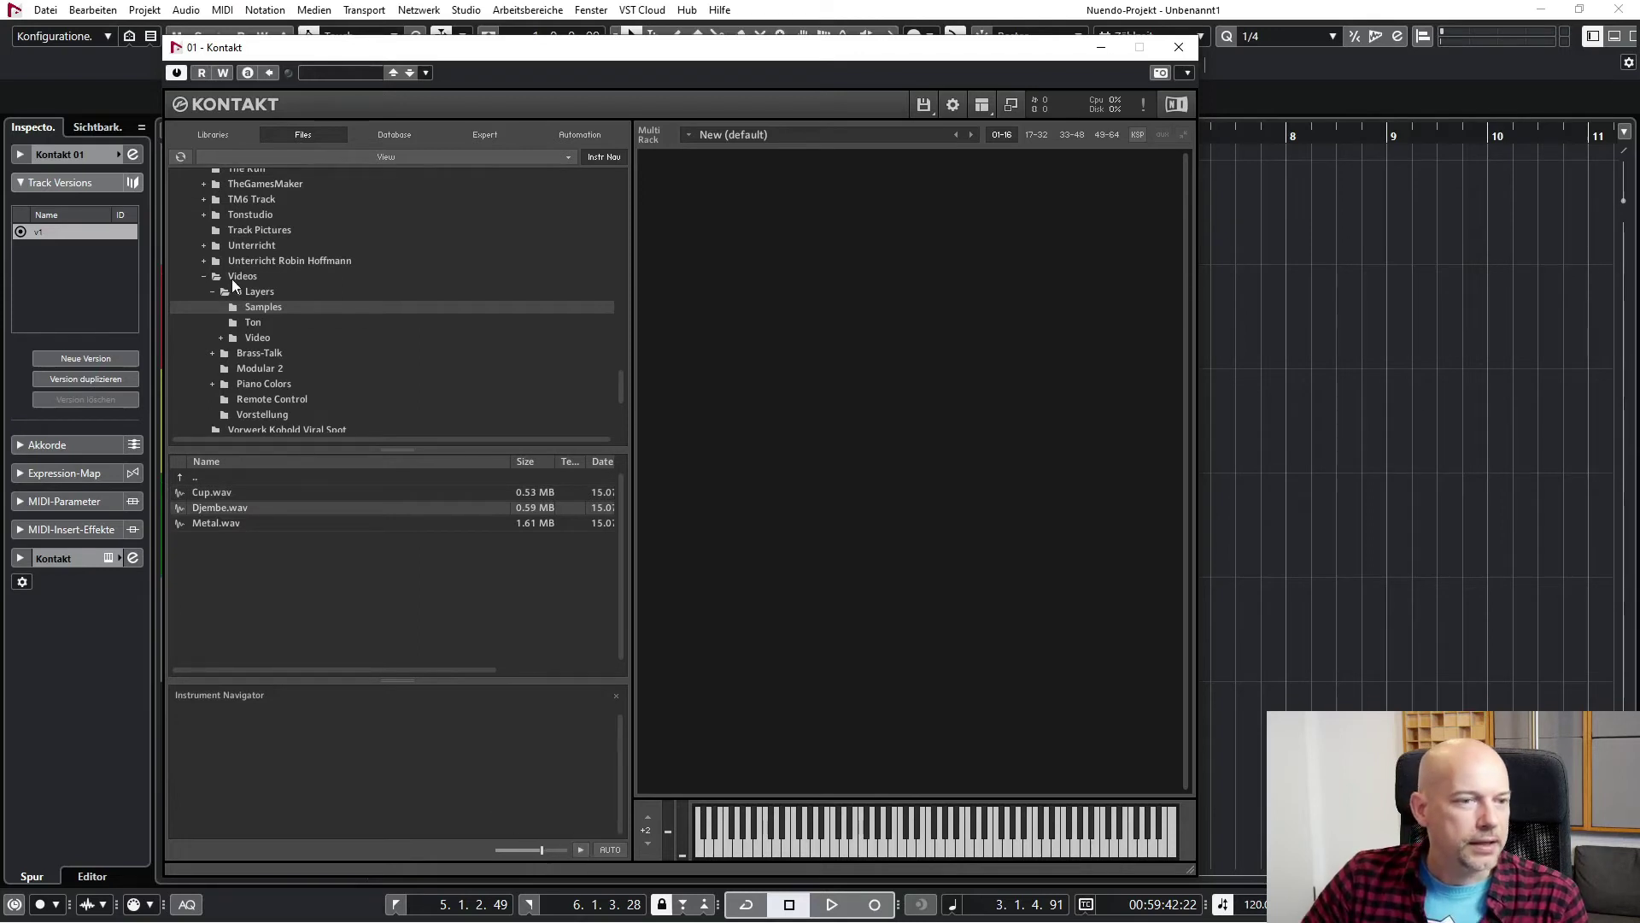
drag(198, 493, 844, 333)
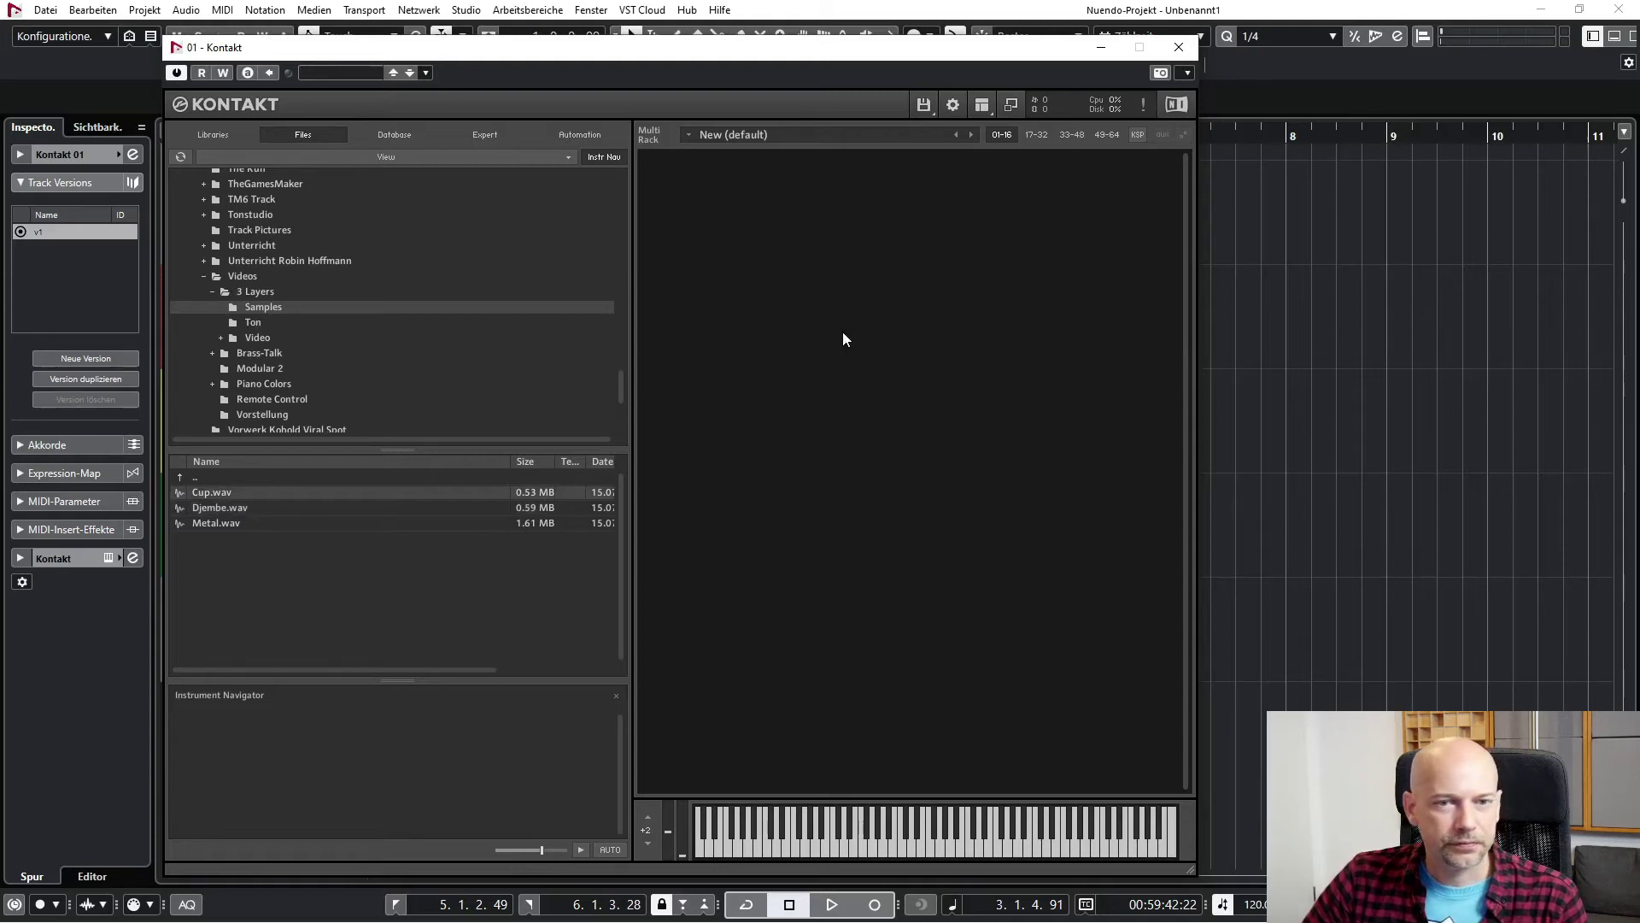
click(658, 164)
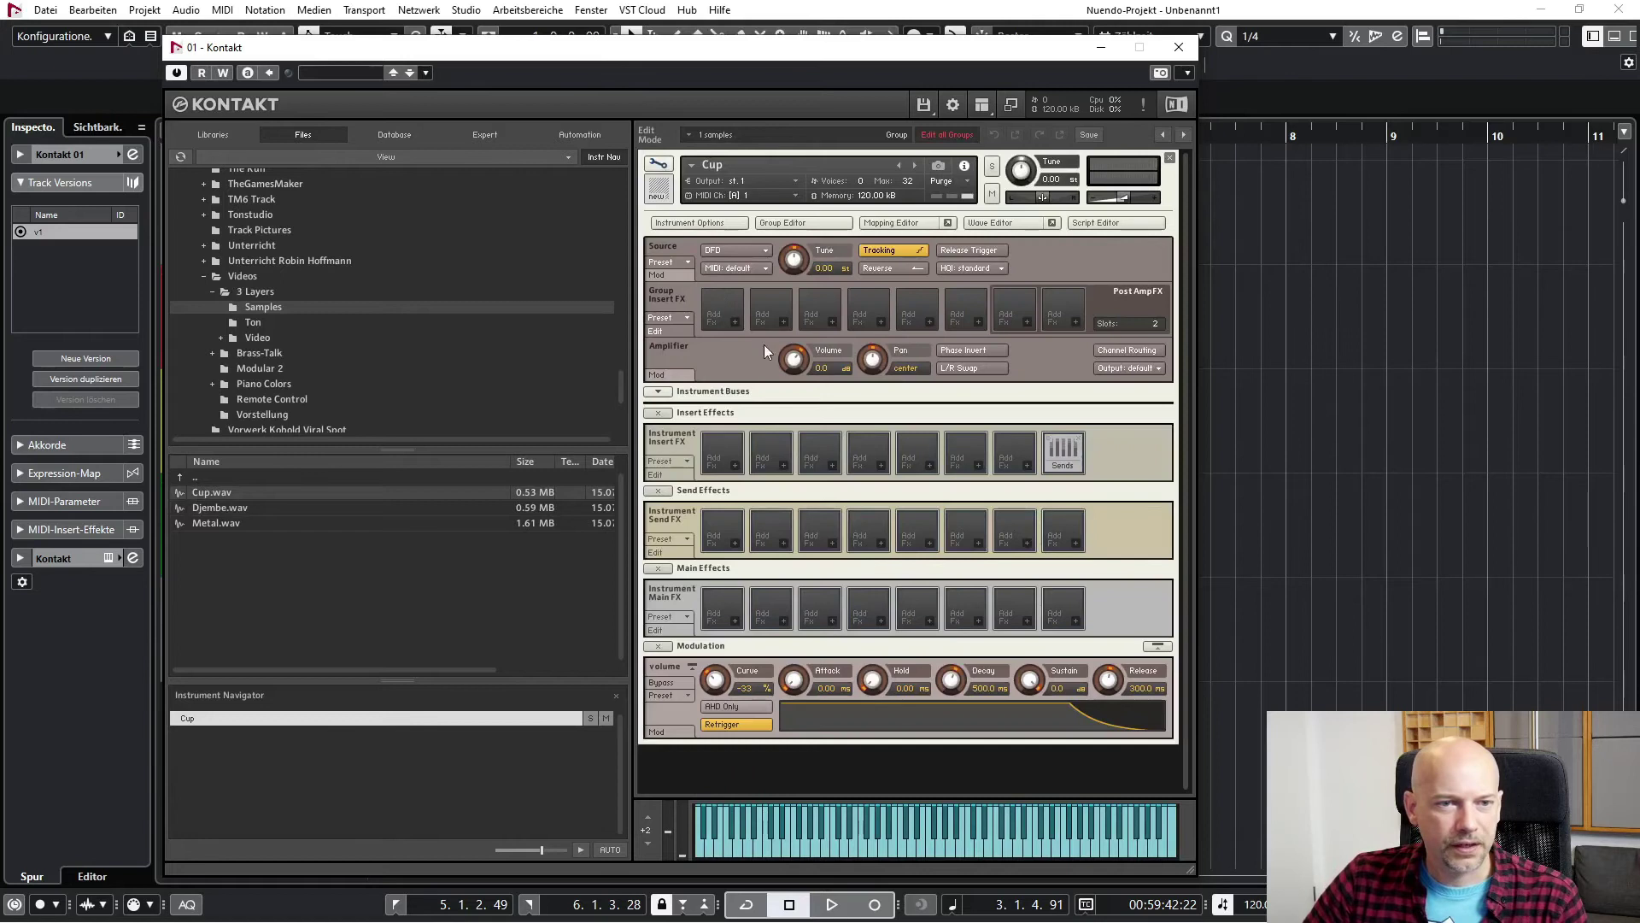
click(891, 223)
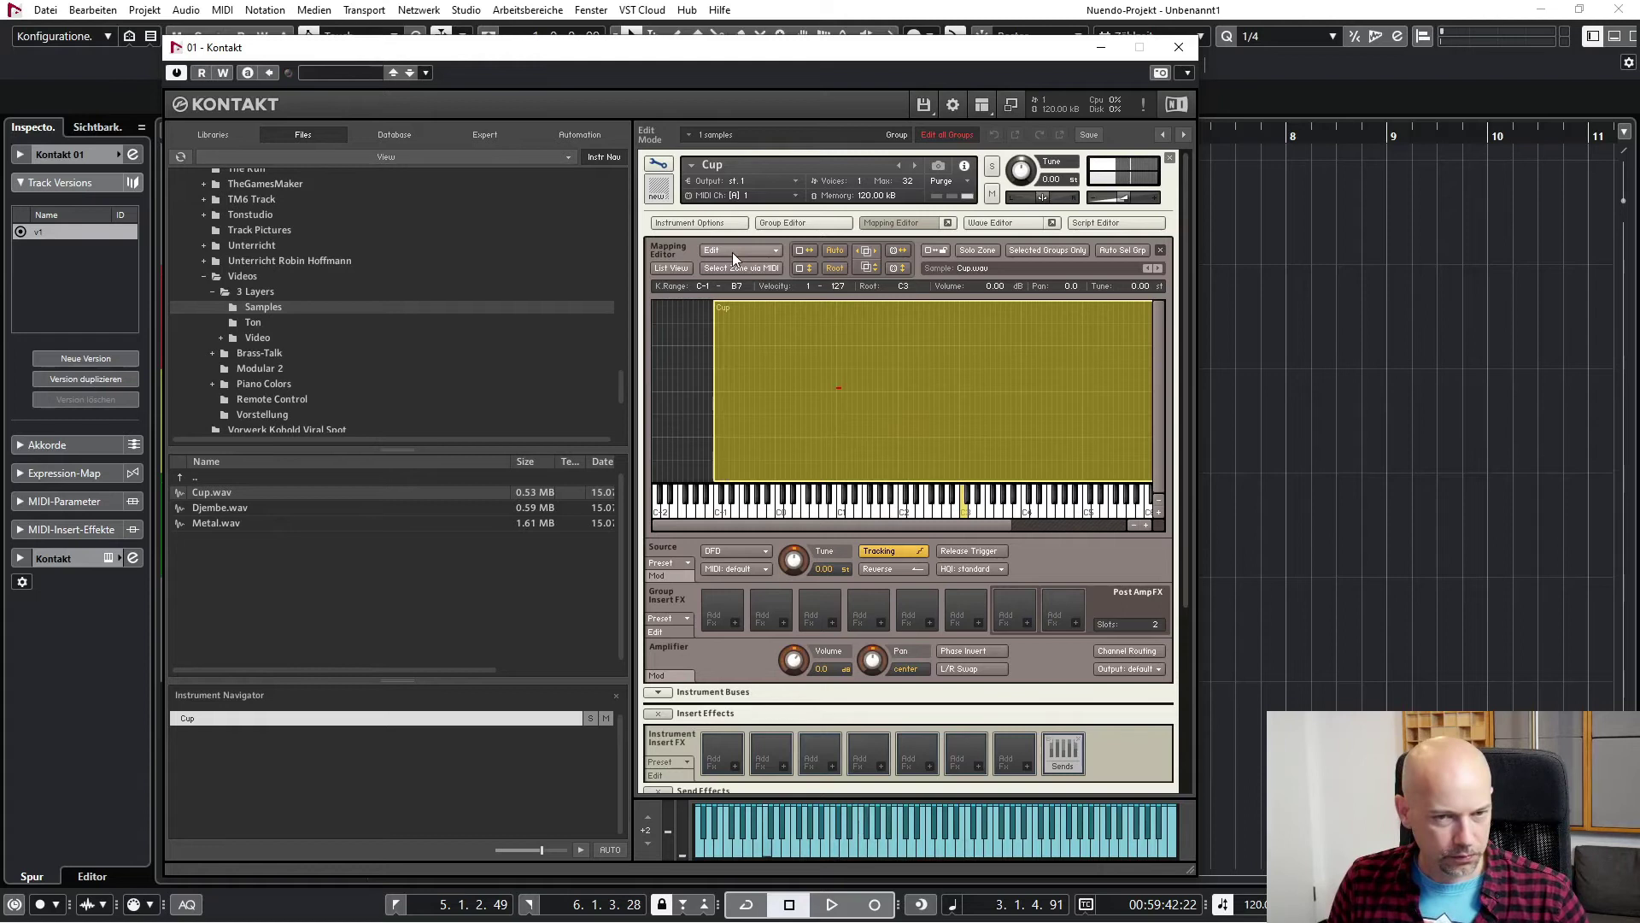
click(1161, 250)
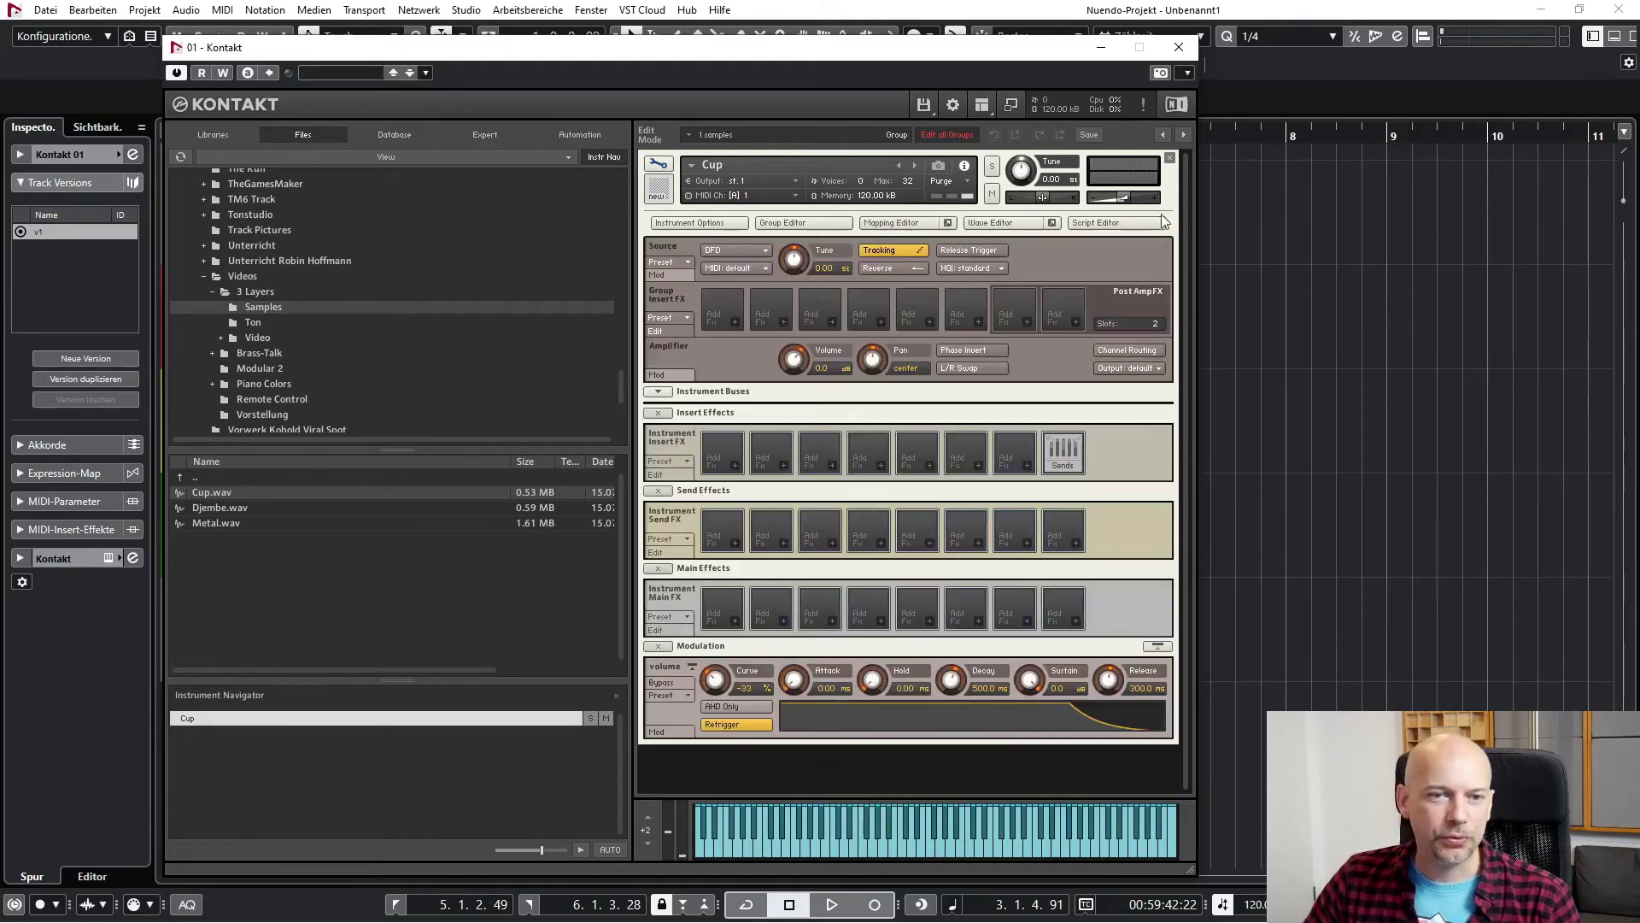
click(1170, 158)
- Create a new empty Kontakt instrument and show its Mapping Editor
click(926, 105)
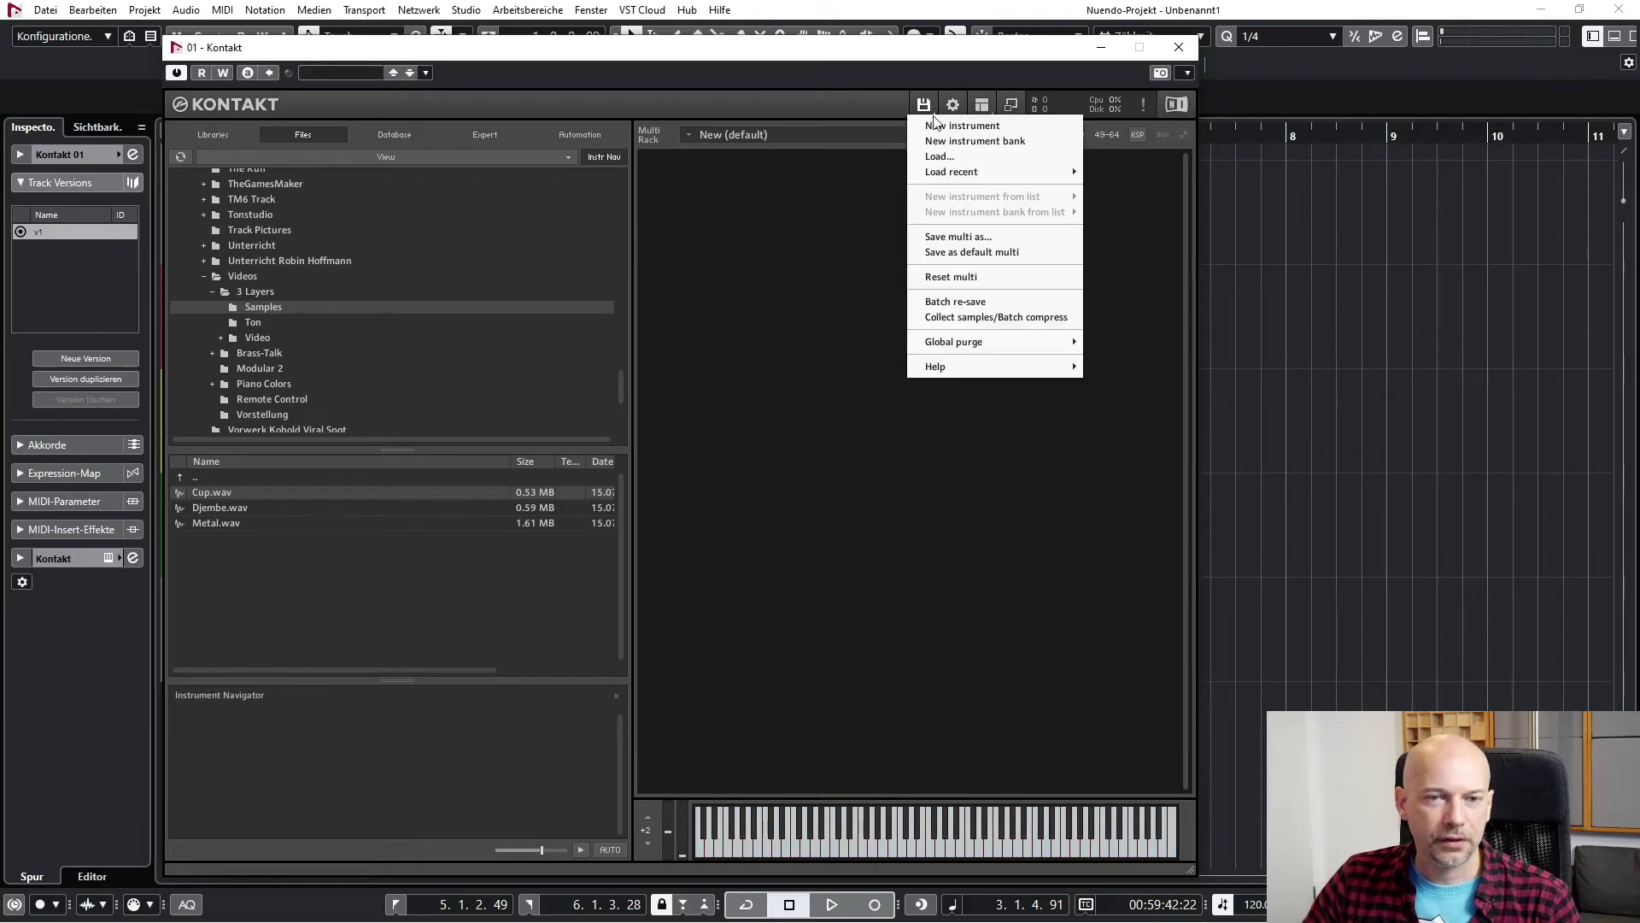
click(935, 126)
click(658, 165)
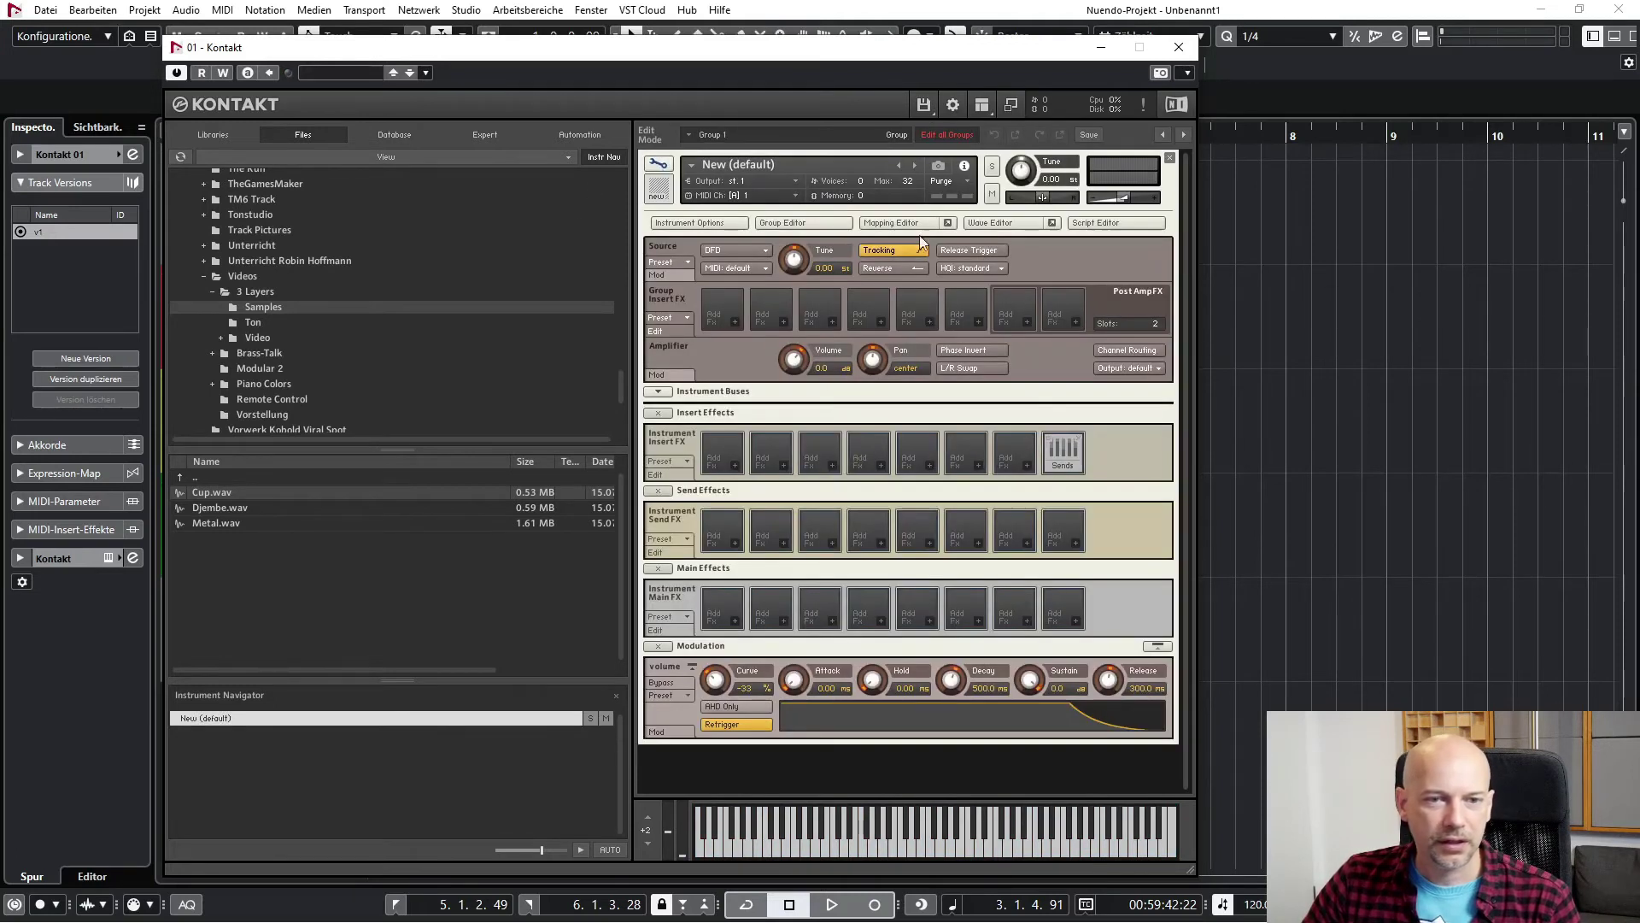
click(915, 224)
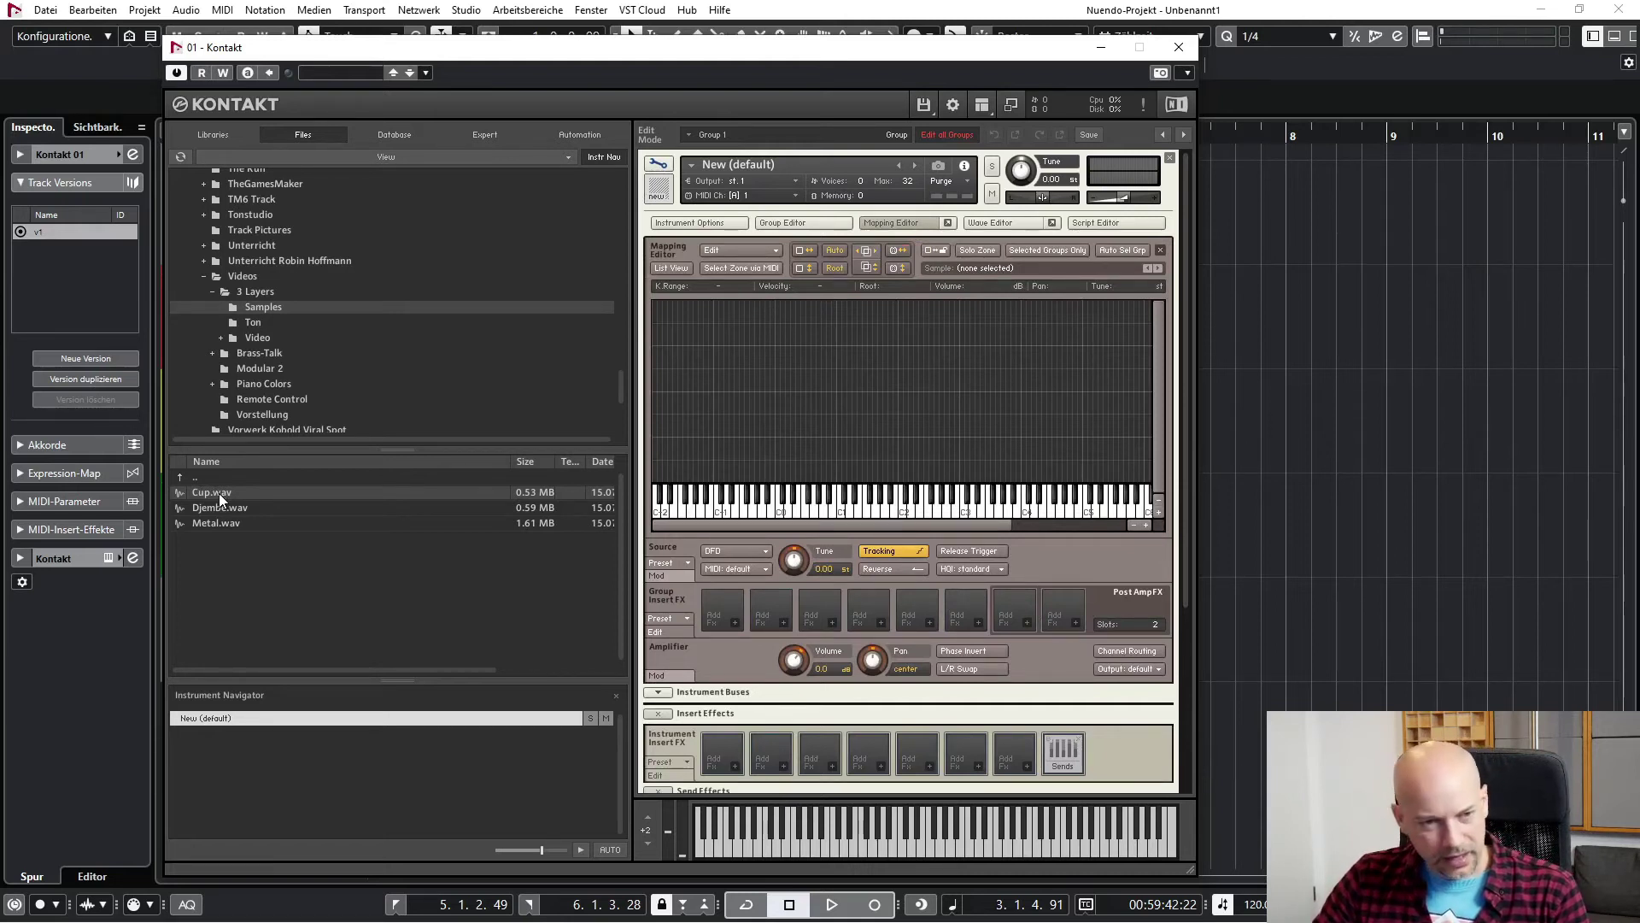
- Map Cup.wav to C3, Djembe.wav to D3 and Metal.wav to E3, each as a single-key zone
drag(218, 494, 961, 464)
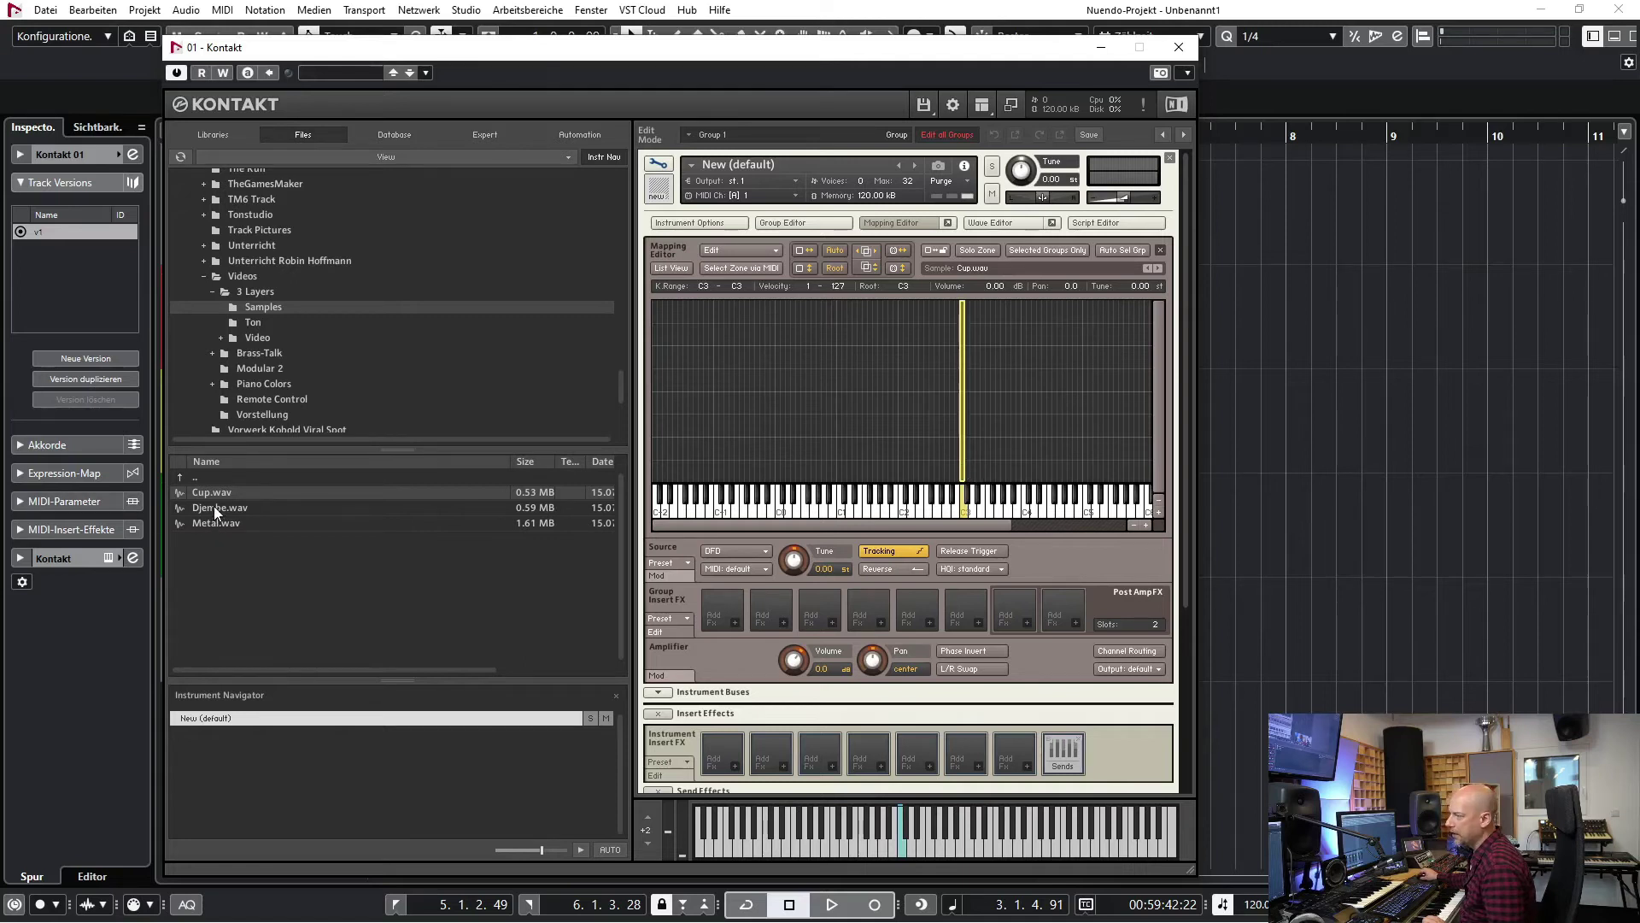
drag(212, 509, 970, 466)
click(1146, 526)
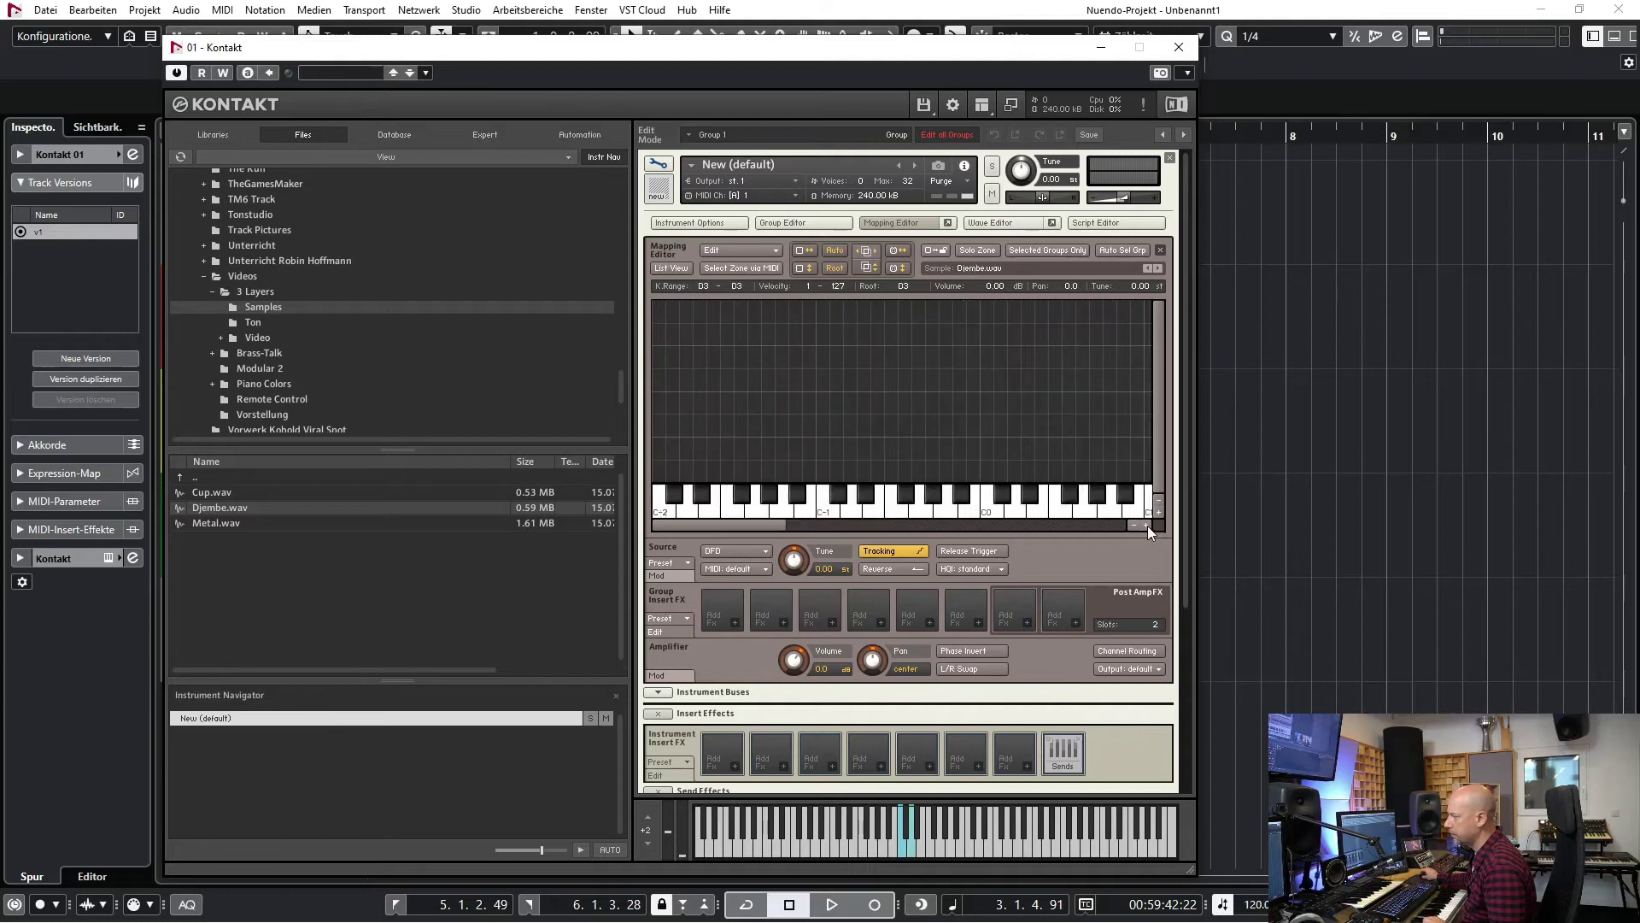
drag(768, 524, 941, 528)
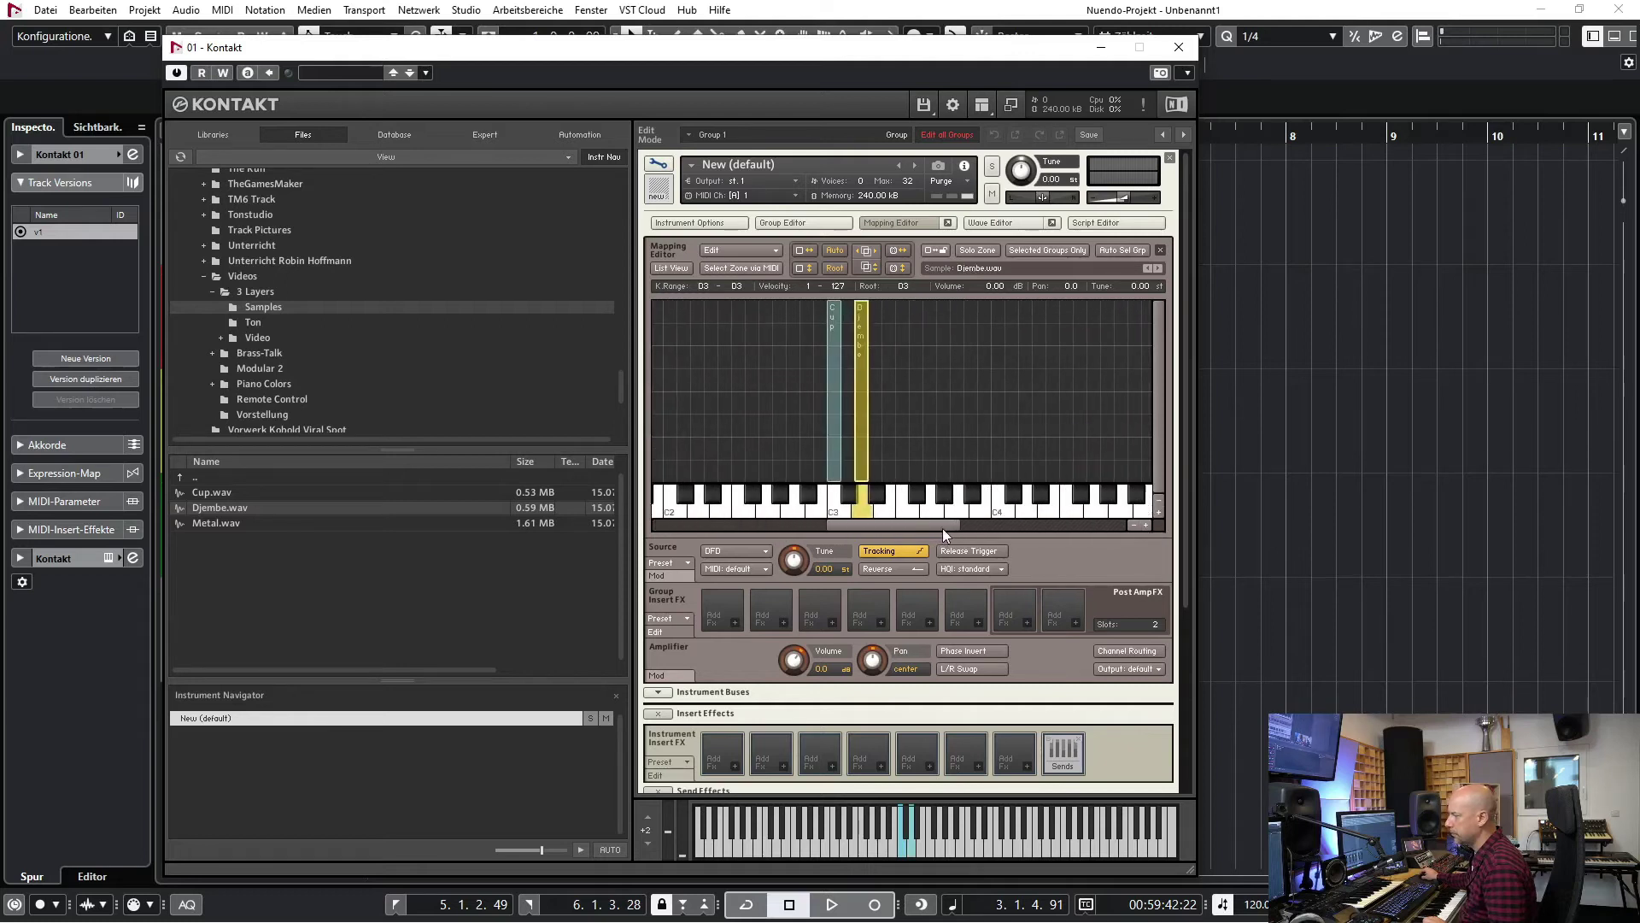
drag(202, 523, 883, 465)
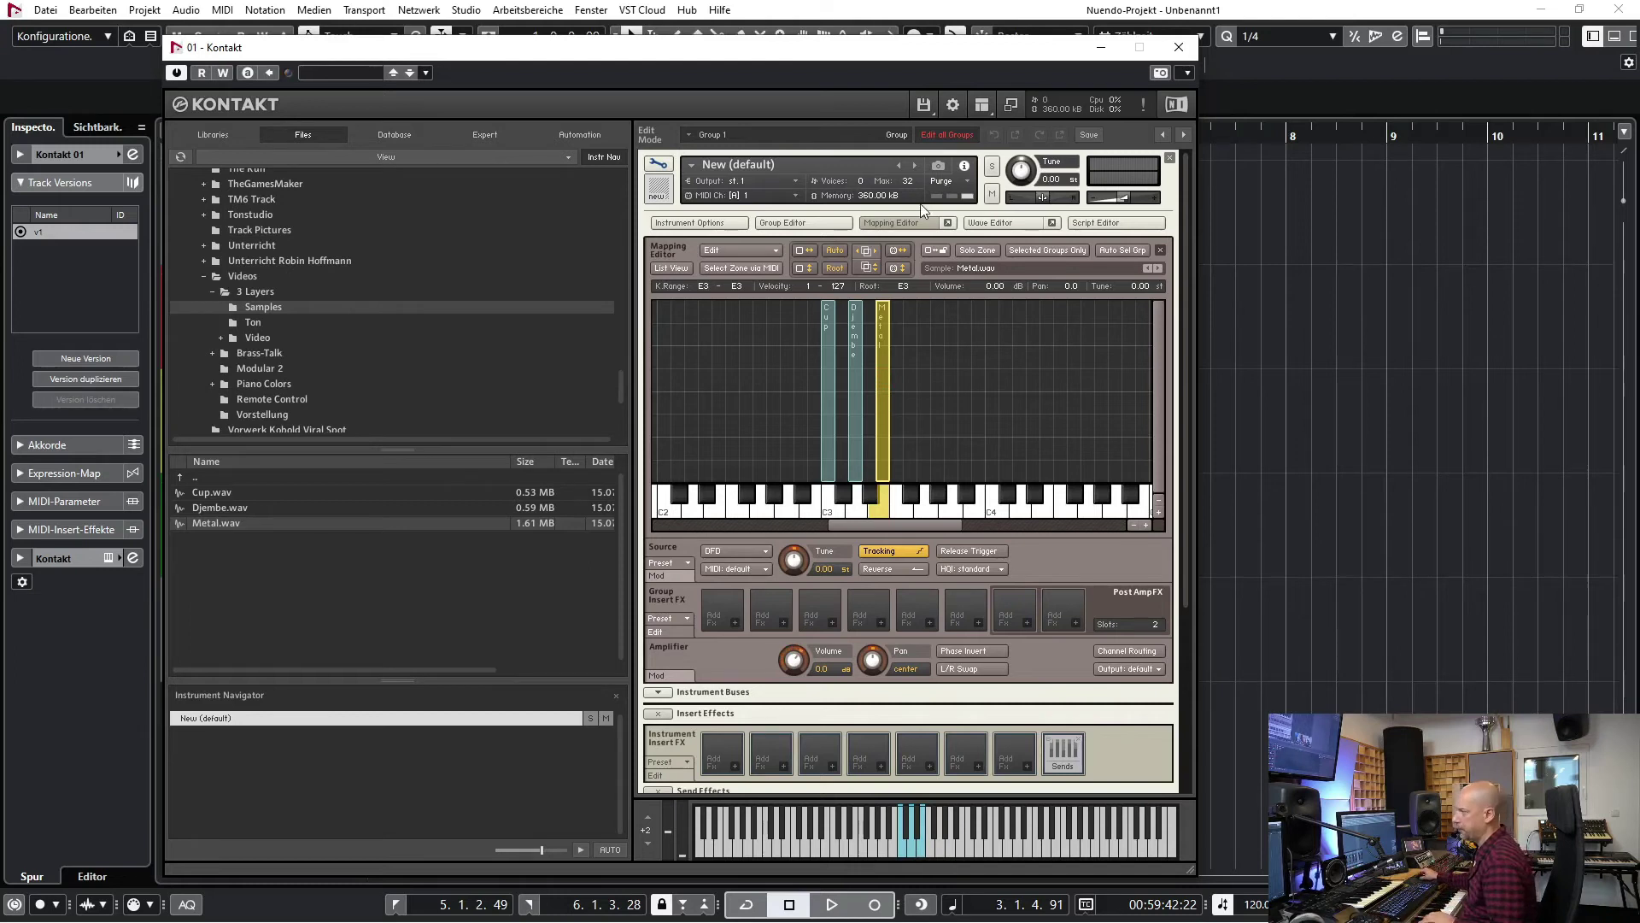
- Show Metal.wav in the Wave Editor and move its sample start to about 101220, just before the hit
click(985, 222)
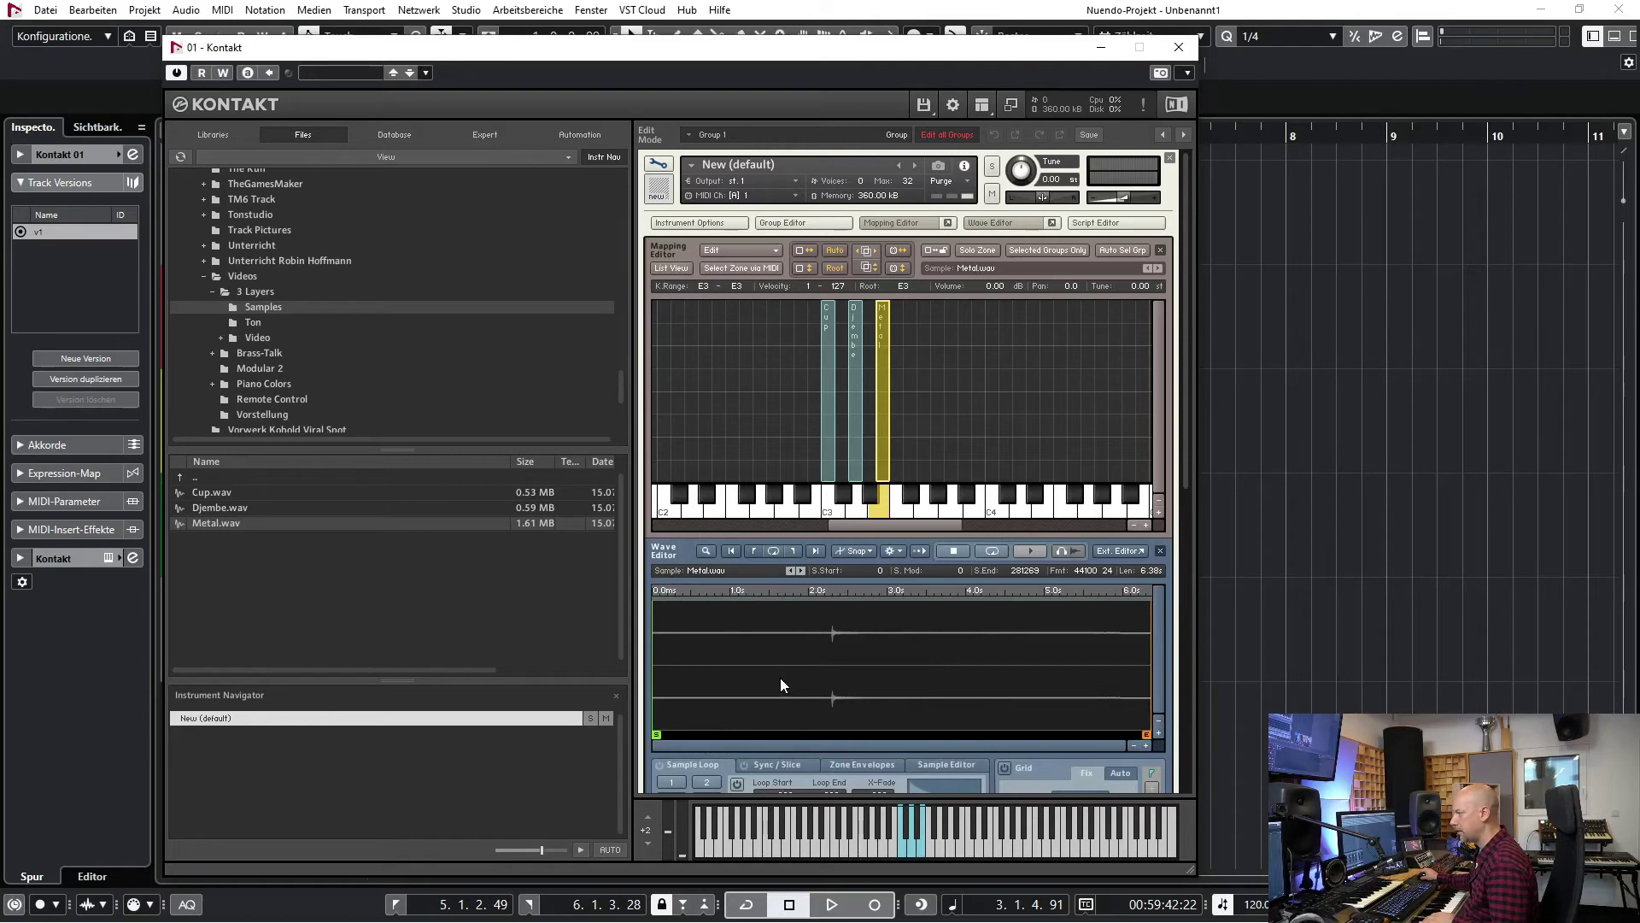
drag(657, 734, 827, 724)
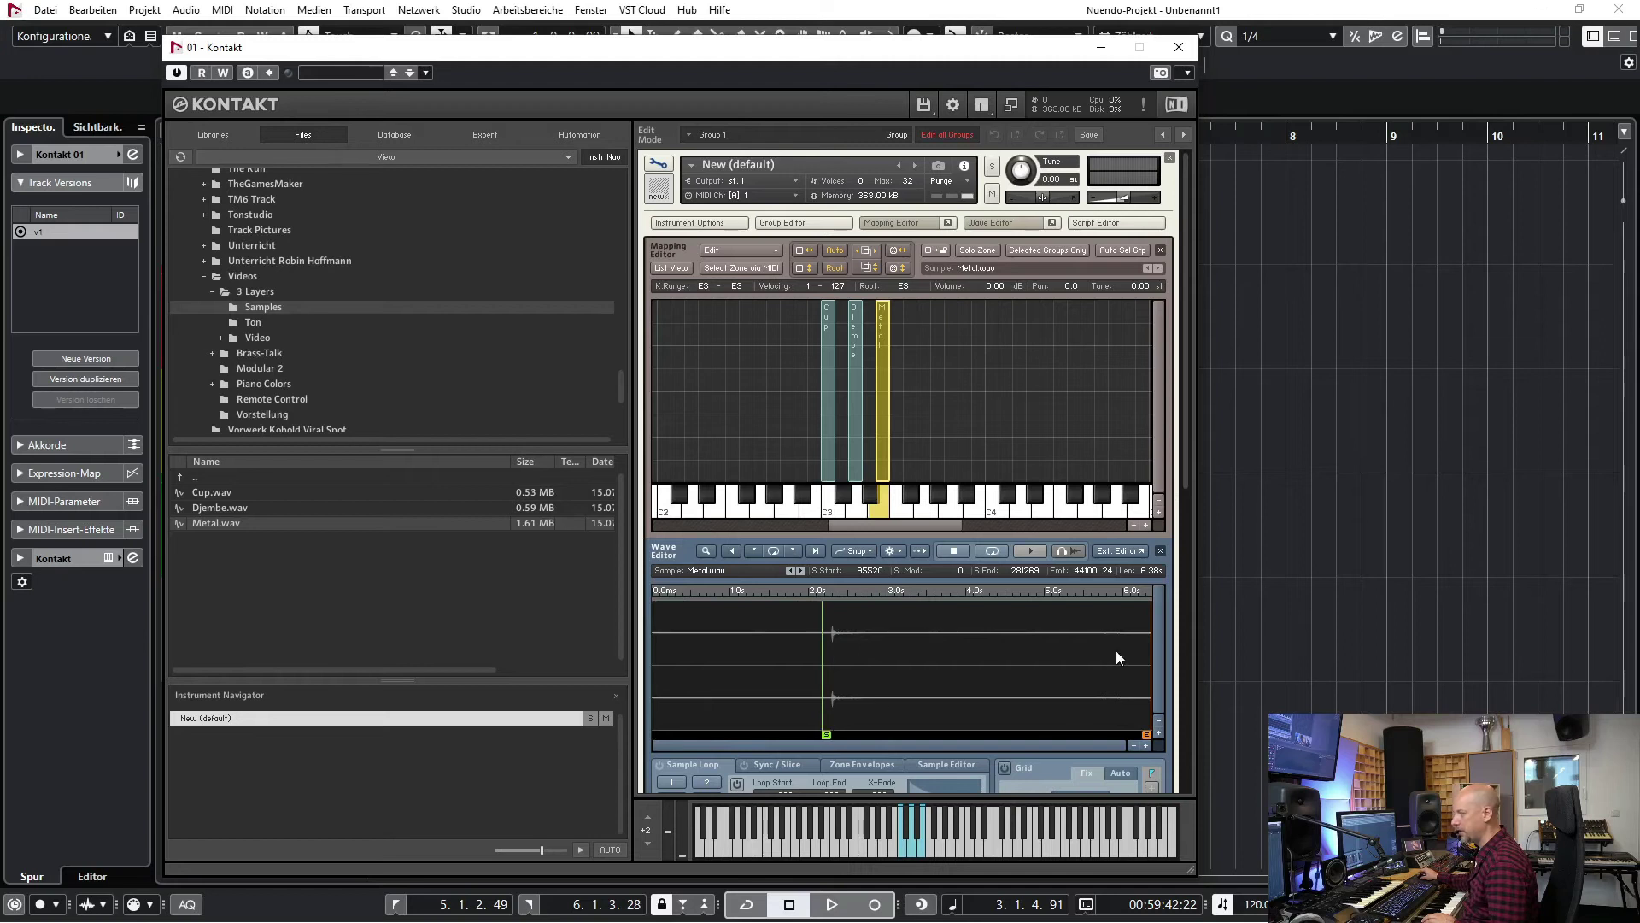
click(1146, 745)
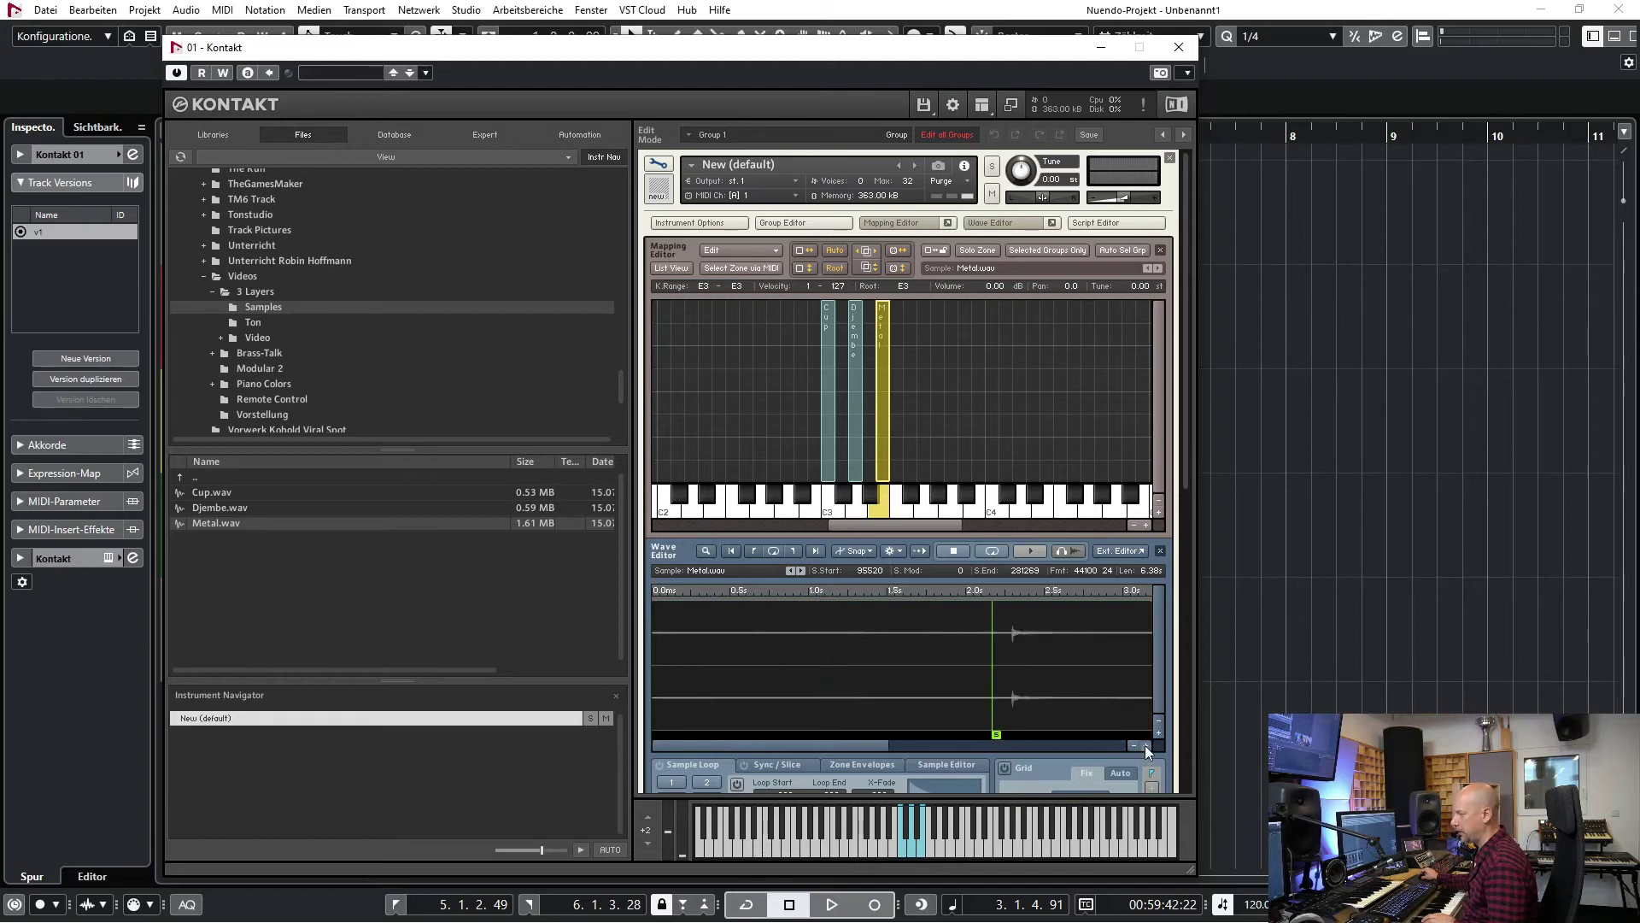
click(1146, 745)
click(1146, 745)
drag(695, 741, 848, 728)
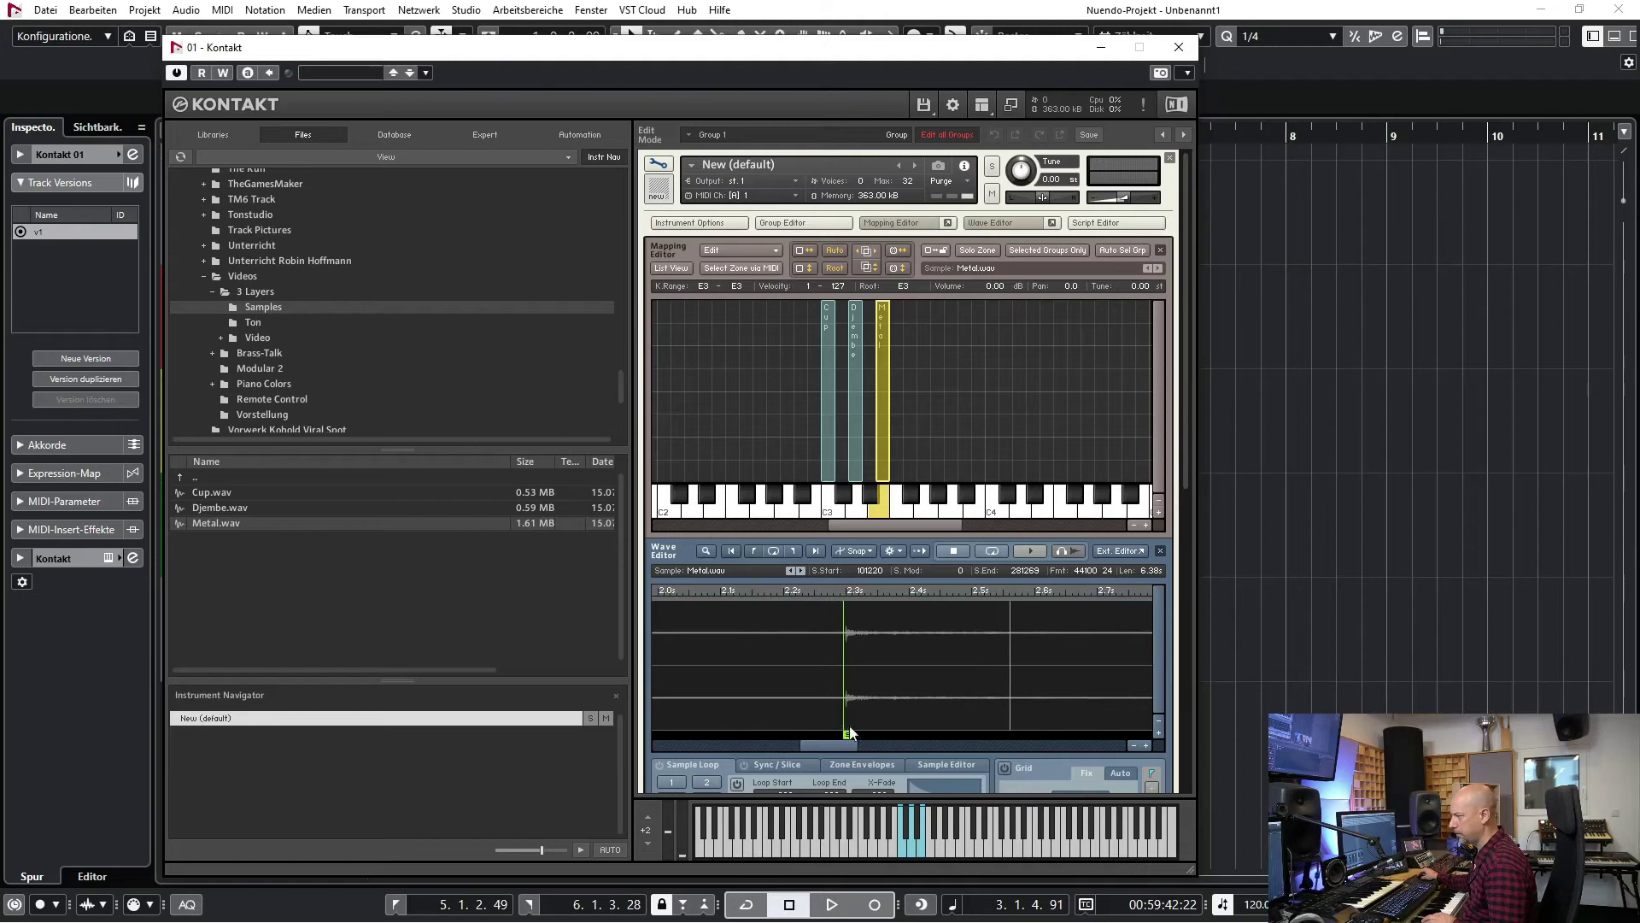
- Fine-tune Metal.wav's sample start to about 101430, right at the onset of the hit
click(1145, 745)
click(1146, 745)
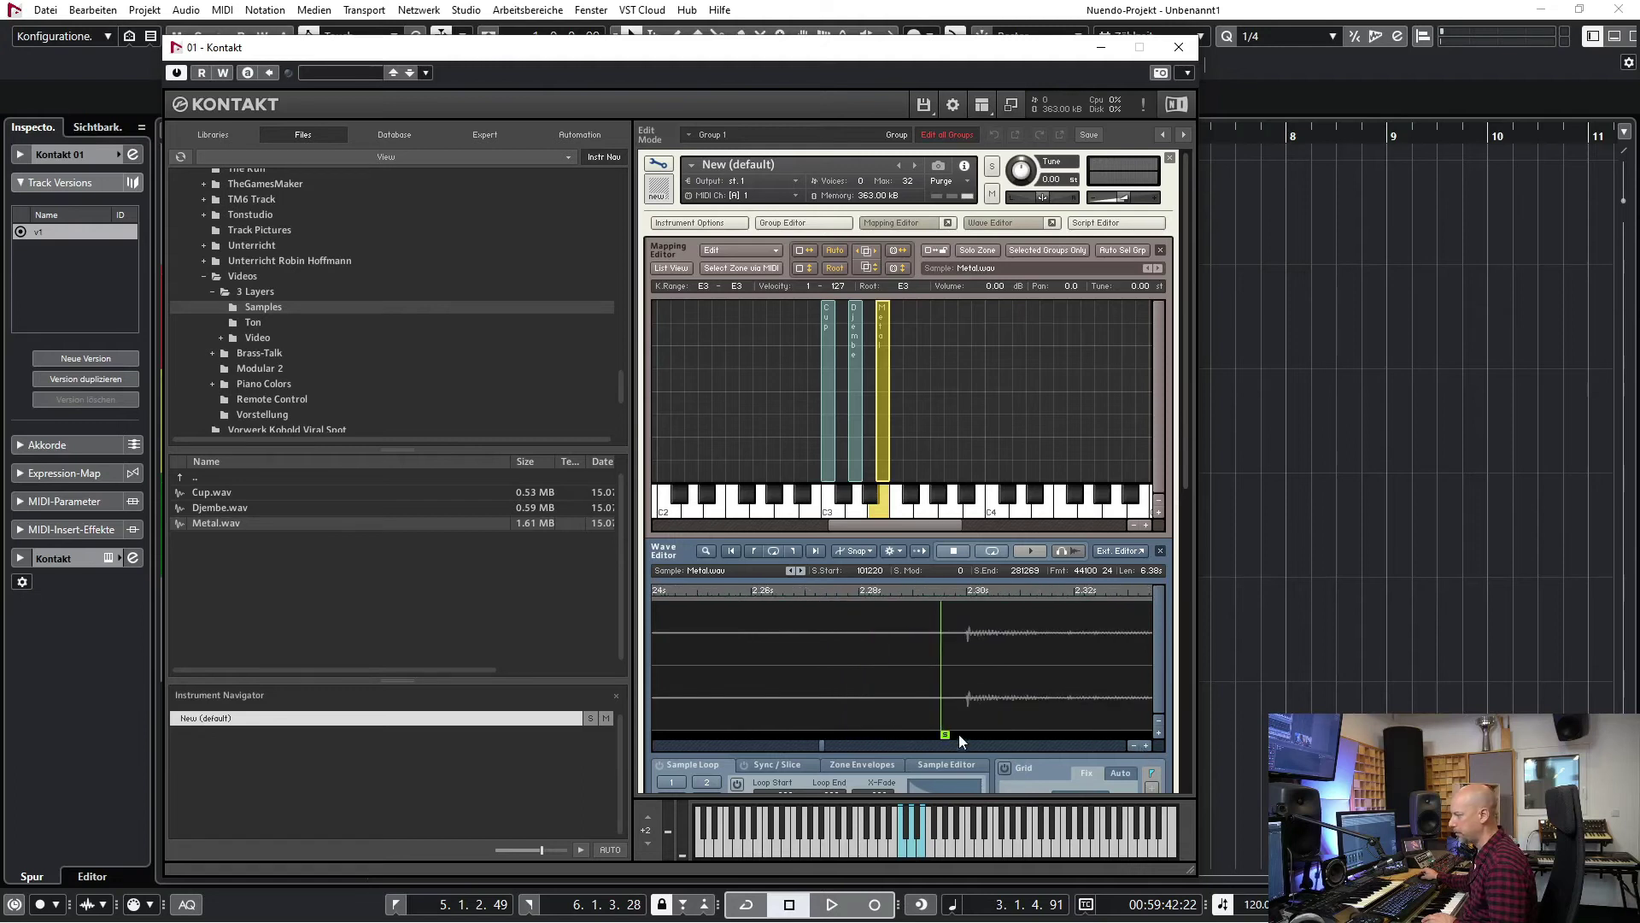
drag(945, 734, 970, 734)
click(1145, 745)
click(1146, 745)
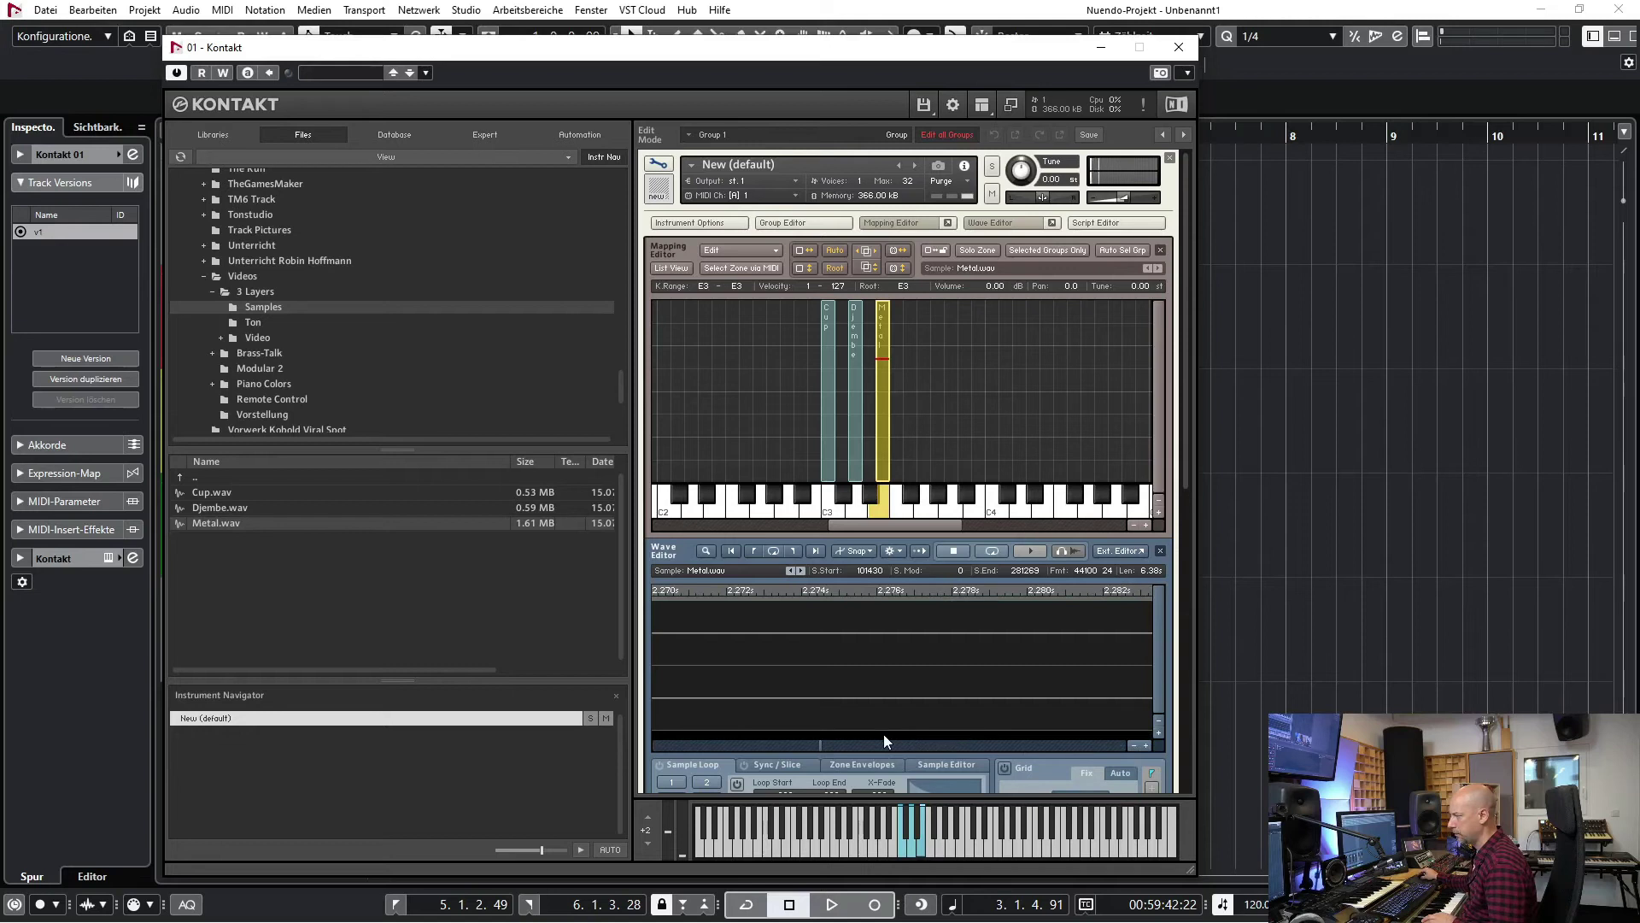
click(1133, 745)
click(1132, 745)
click(1131, 745)
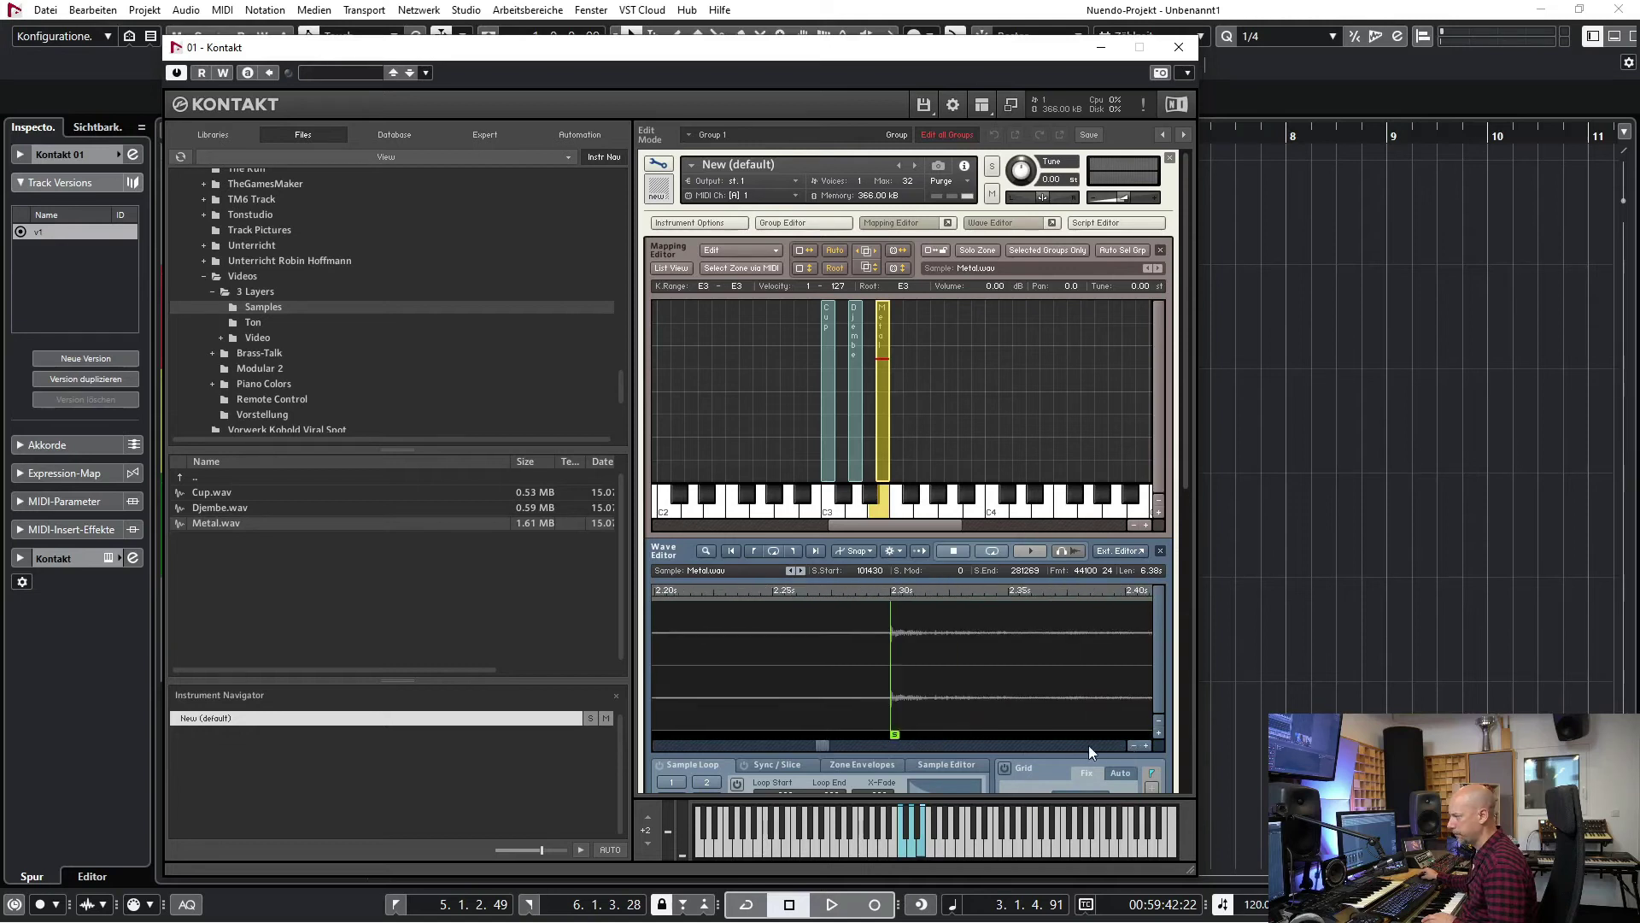
click(1146, 745)
click(1148, 745)
click(986, 745)
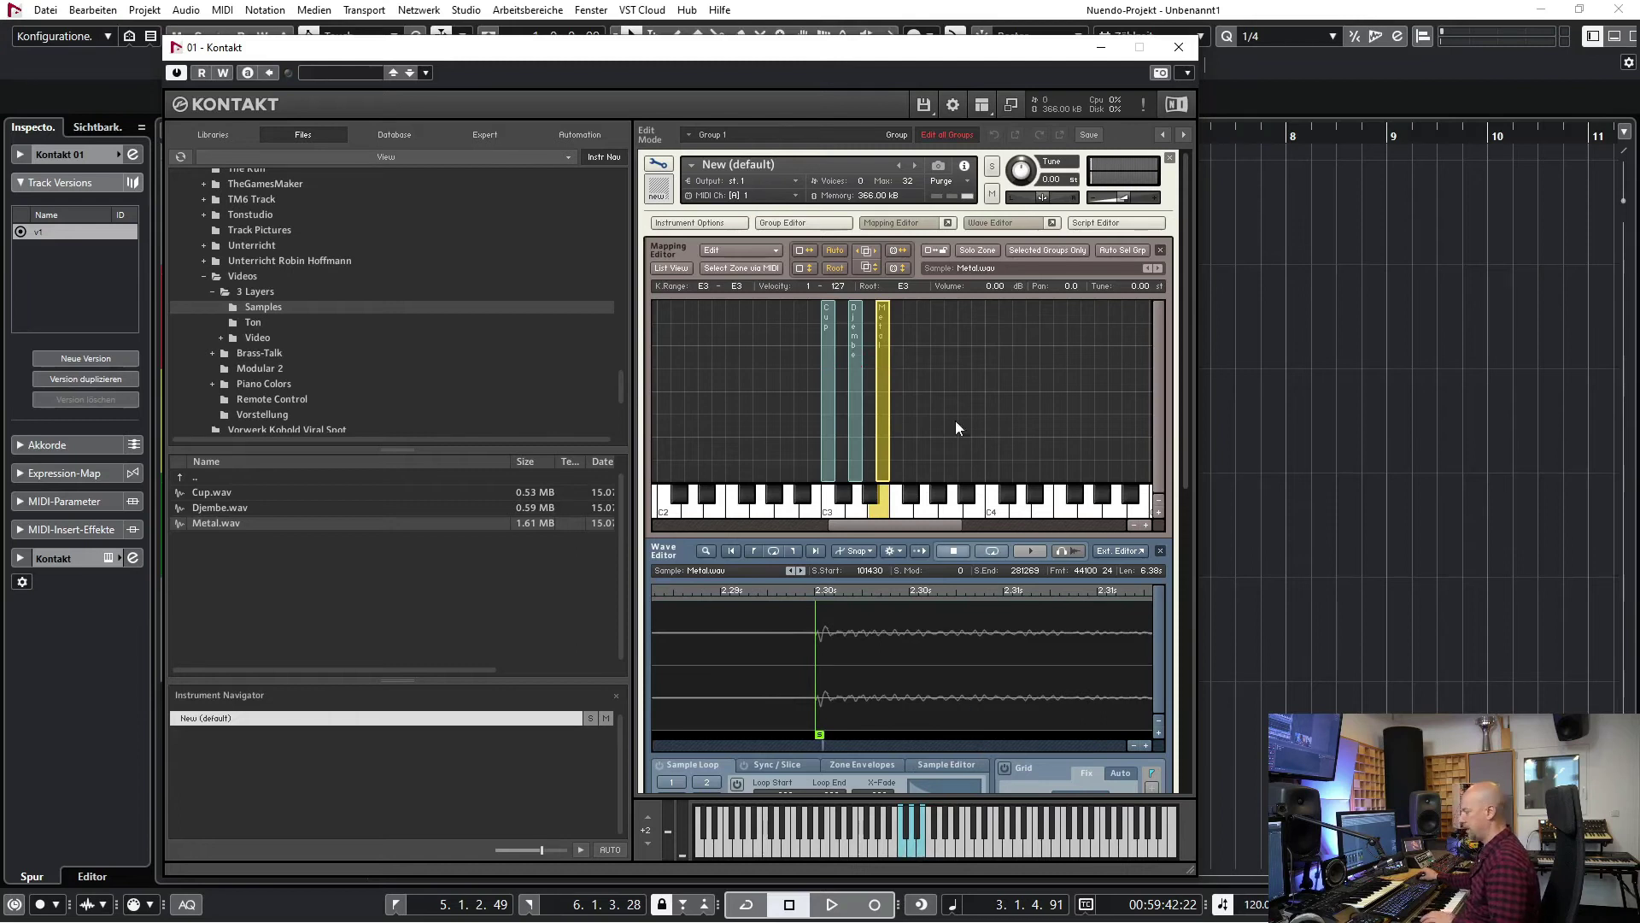
- Set the Metal zone's volume to 4.40 dB and the Cup zone's volume to -5.20 dB
click(1009, 385)
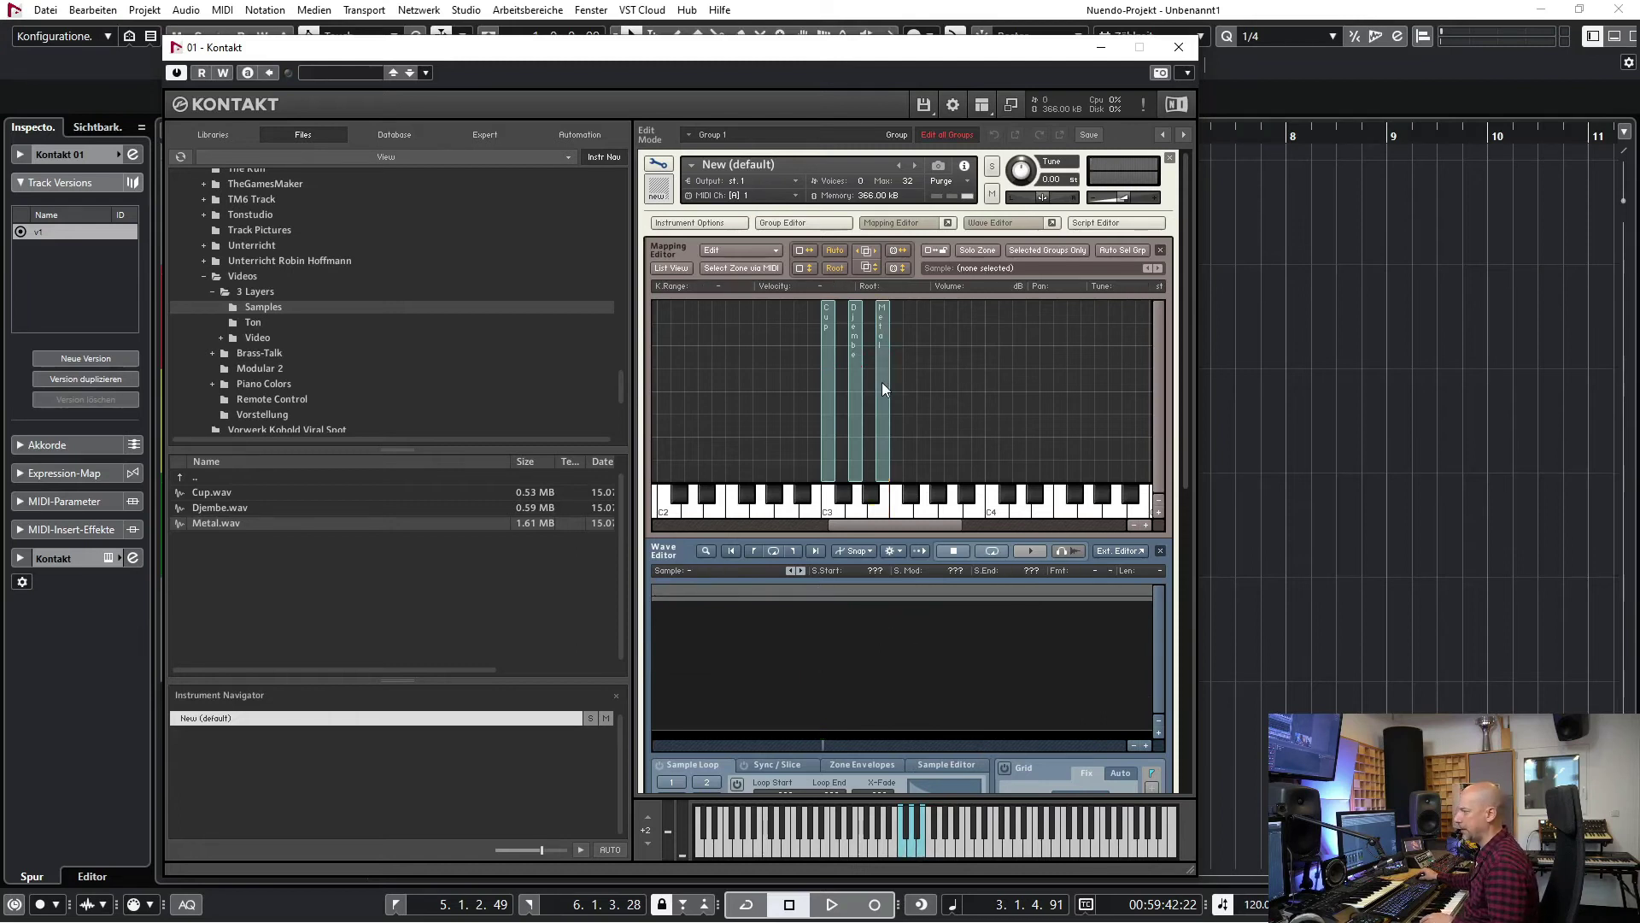
click(882, 381)
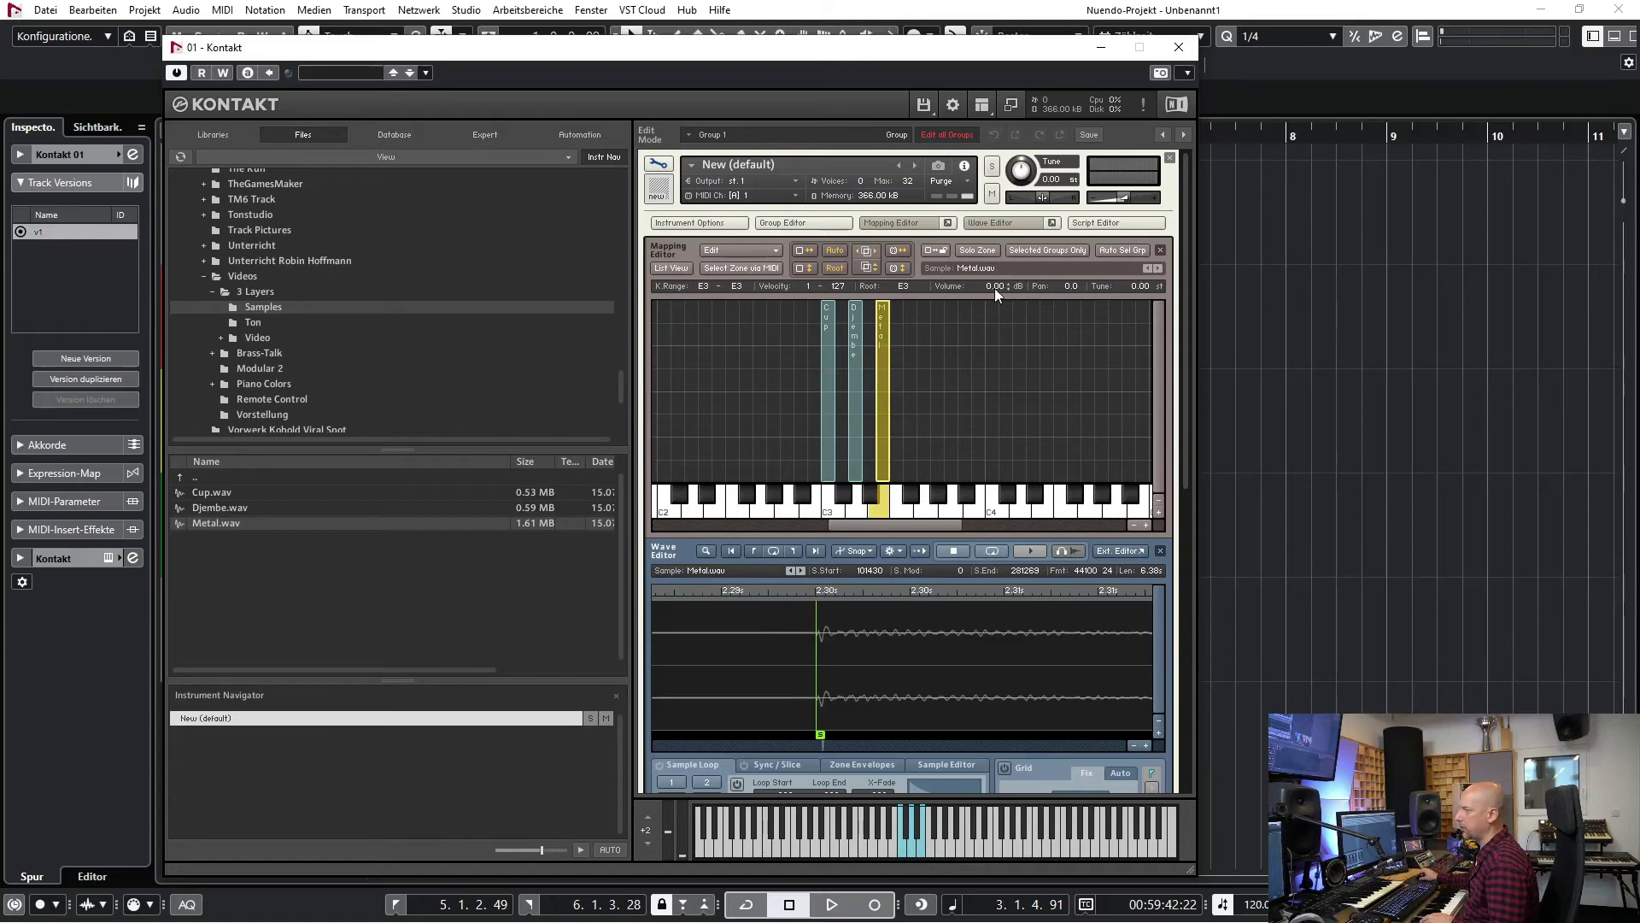
drag(994, 283, 1047, 185)
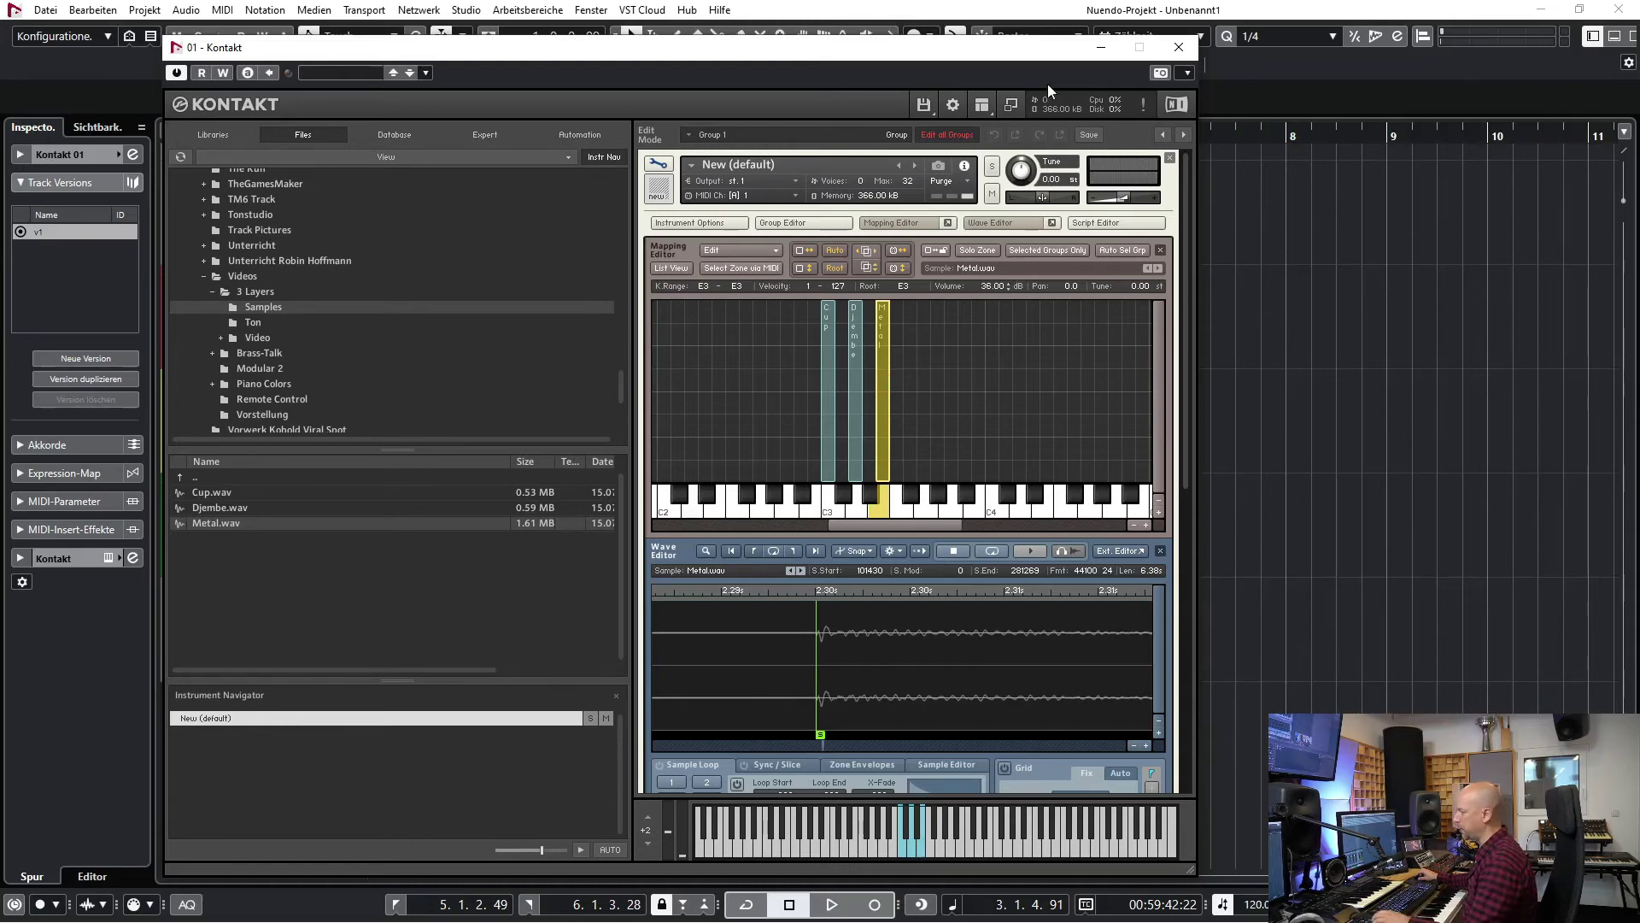
drag(1047, 84, 1018, 264)
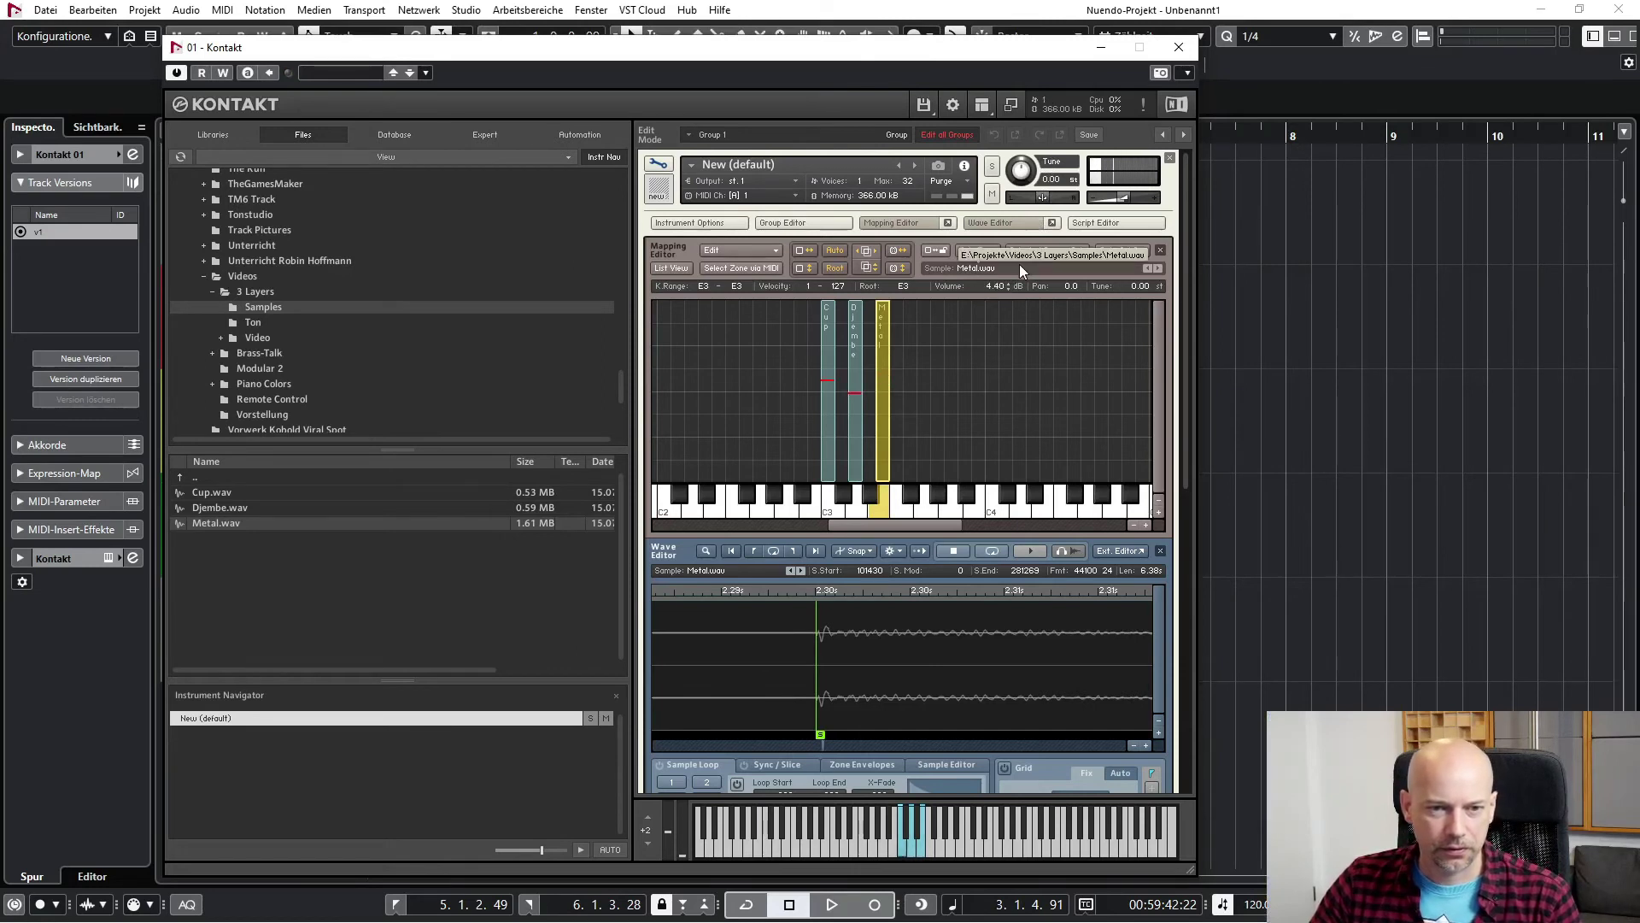
click(826, 349)
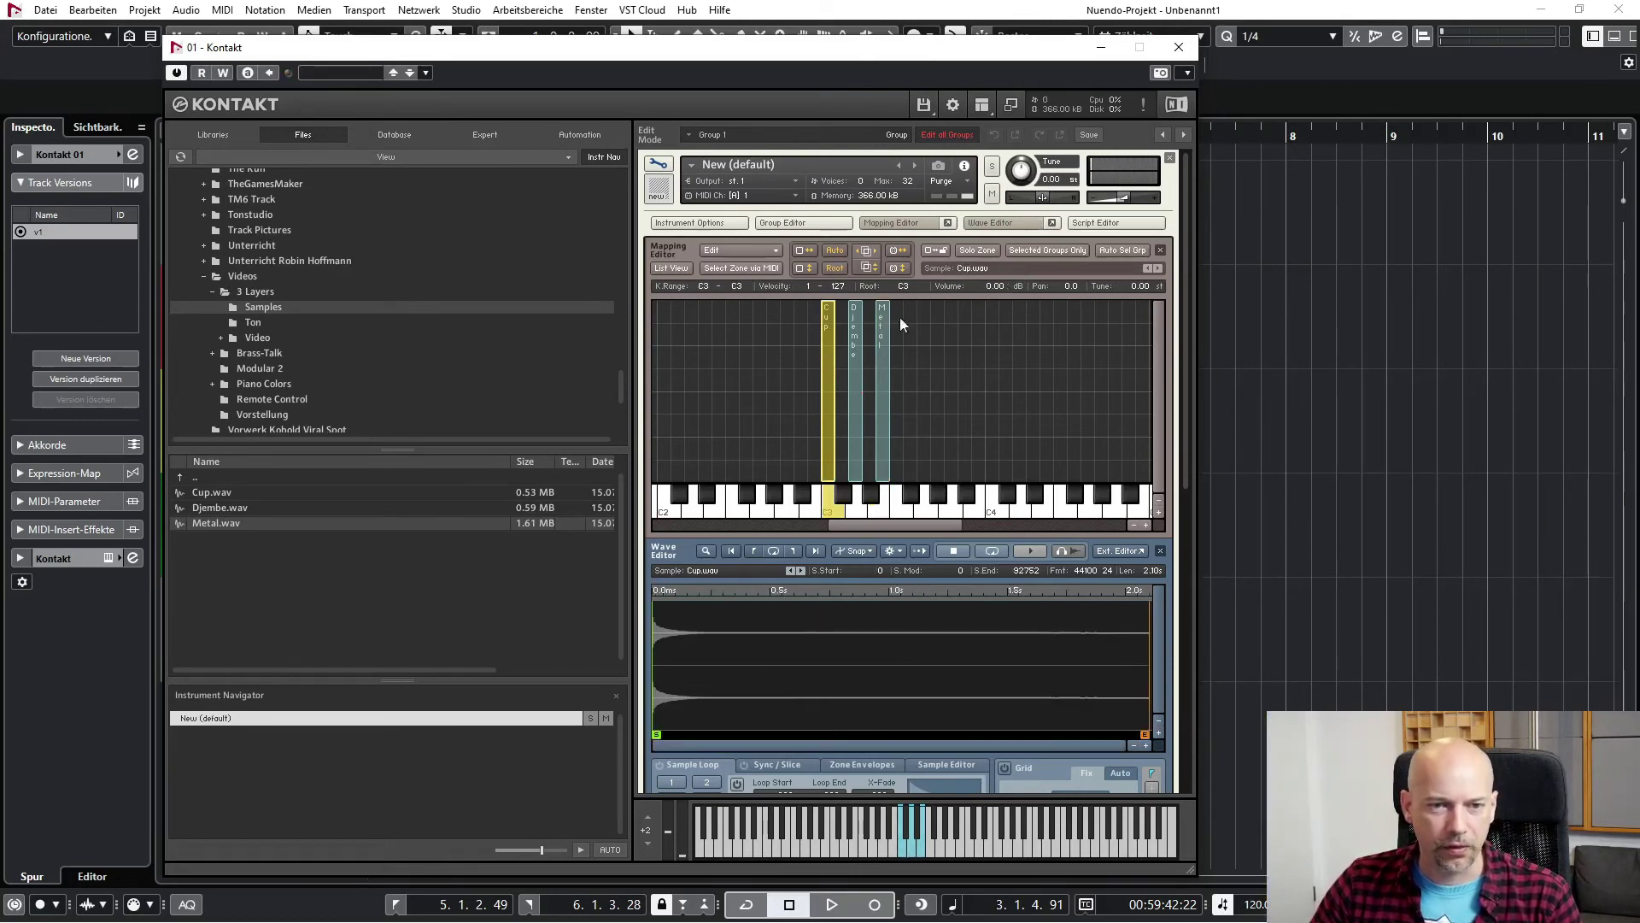
drag(997, 287, 983, 309)
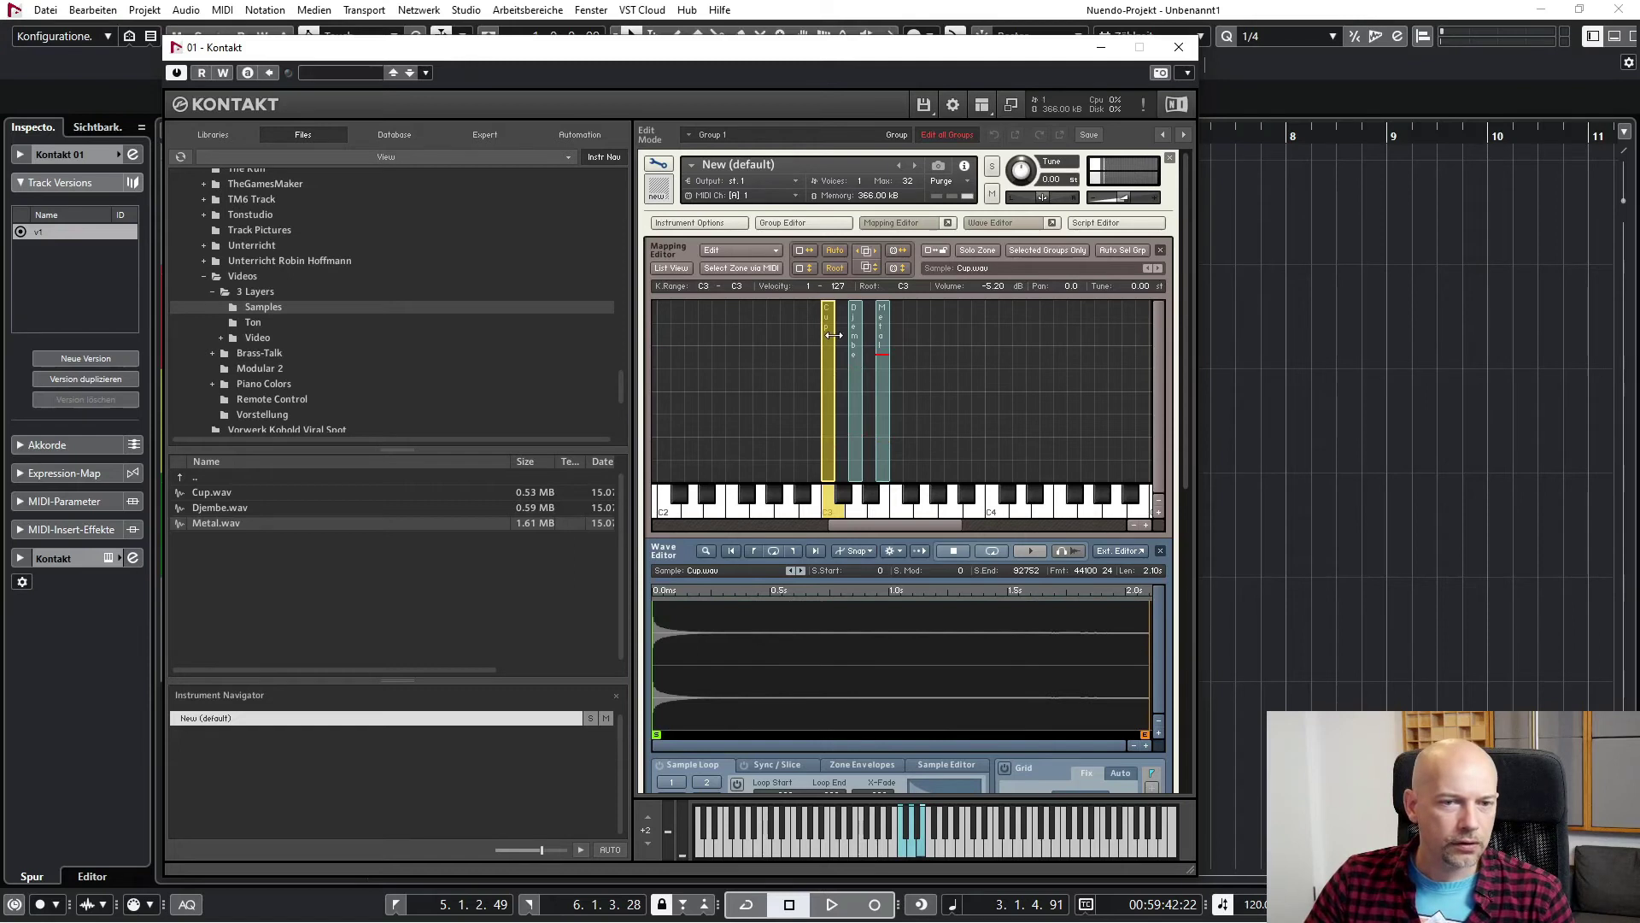
- Select the Metal zone, try other tunings on it and reset its tune to 0
click(884, 348)
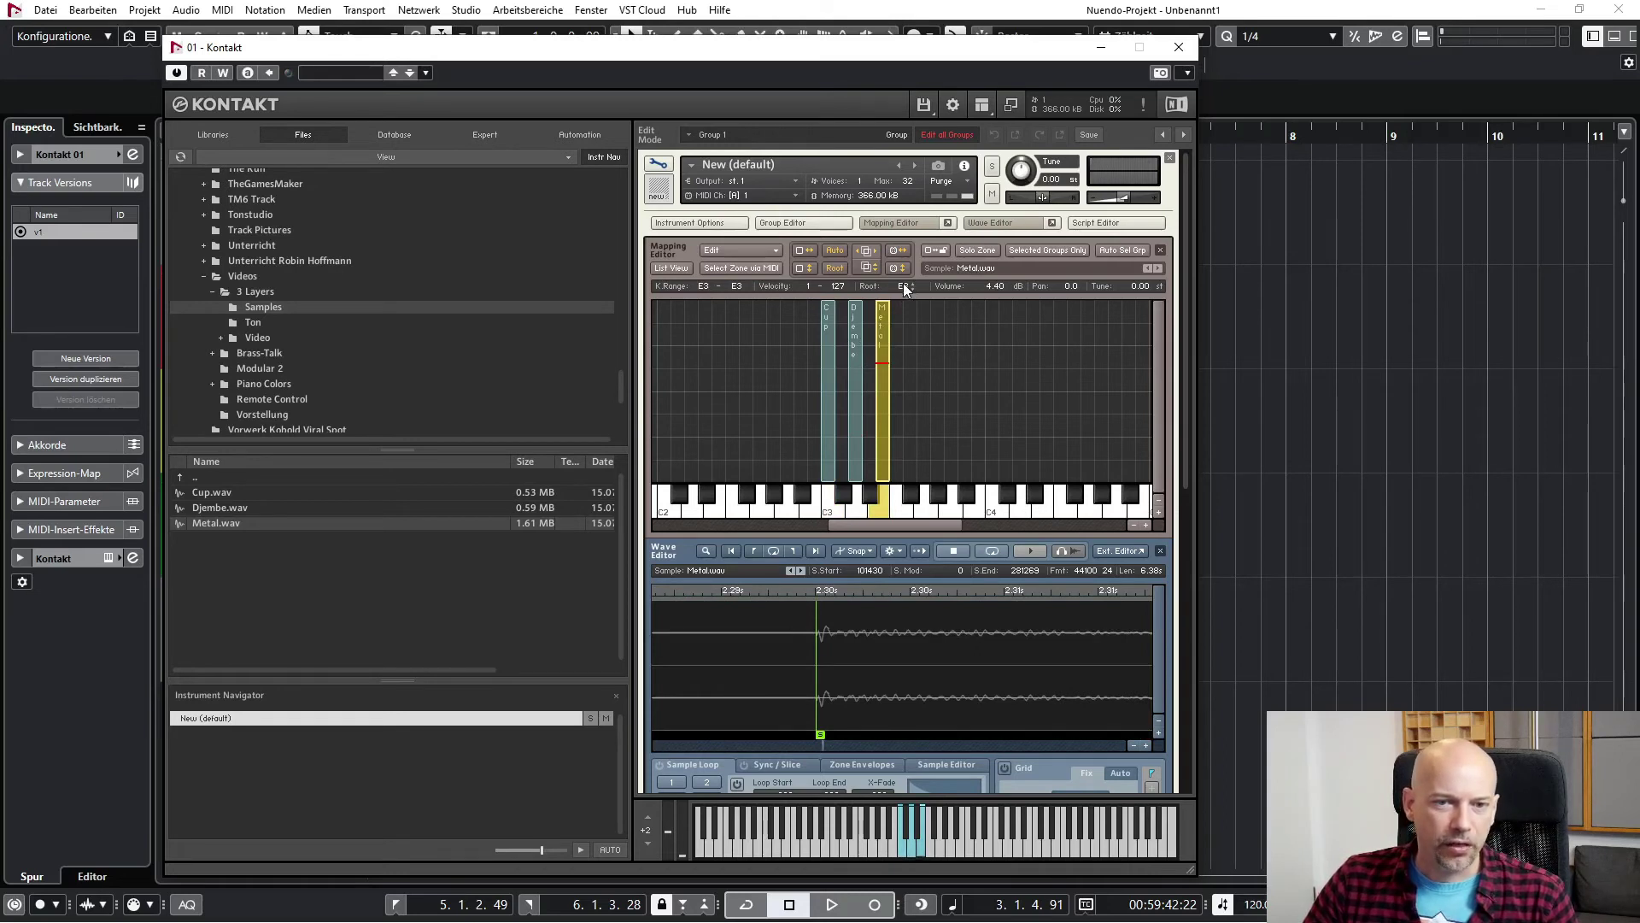
drag(1129, 304, 1063, 609)
drag(1079, 767, 1119, 764)
drag(1152, 530, 1151, 325)
double_click(1142, 287)
text(0)
key(Return)
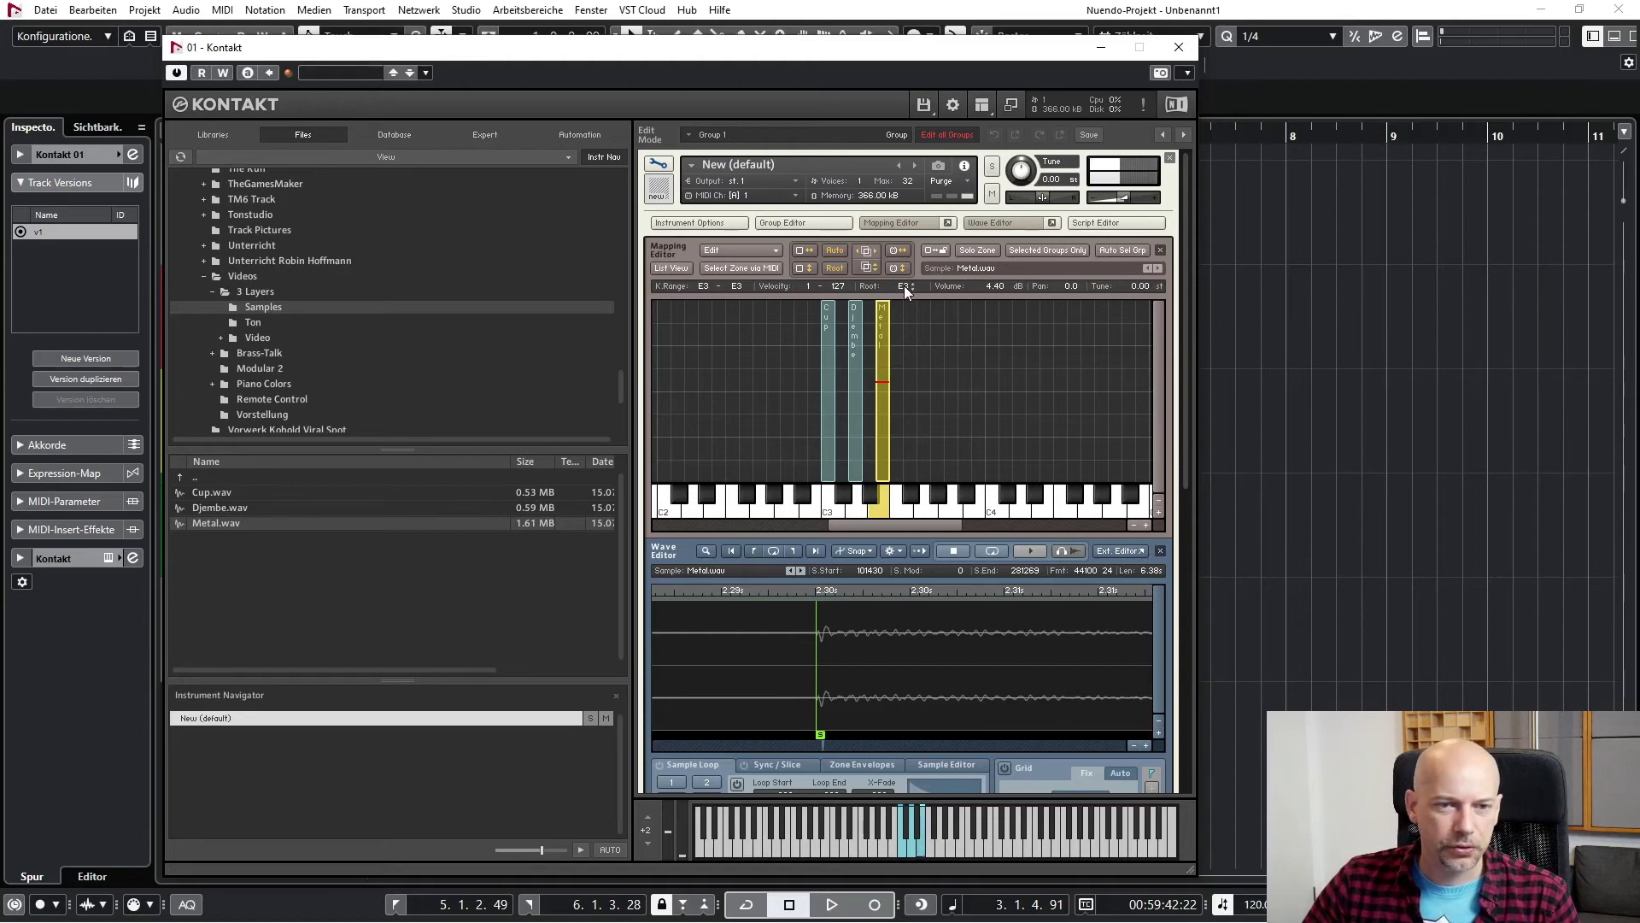
- Set the Metal zone's root key to F#4
drag(918, 272, 950, 217)
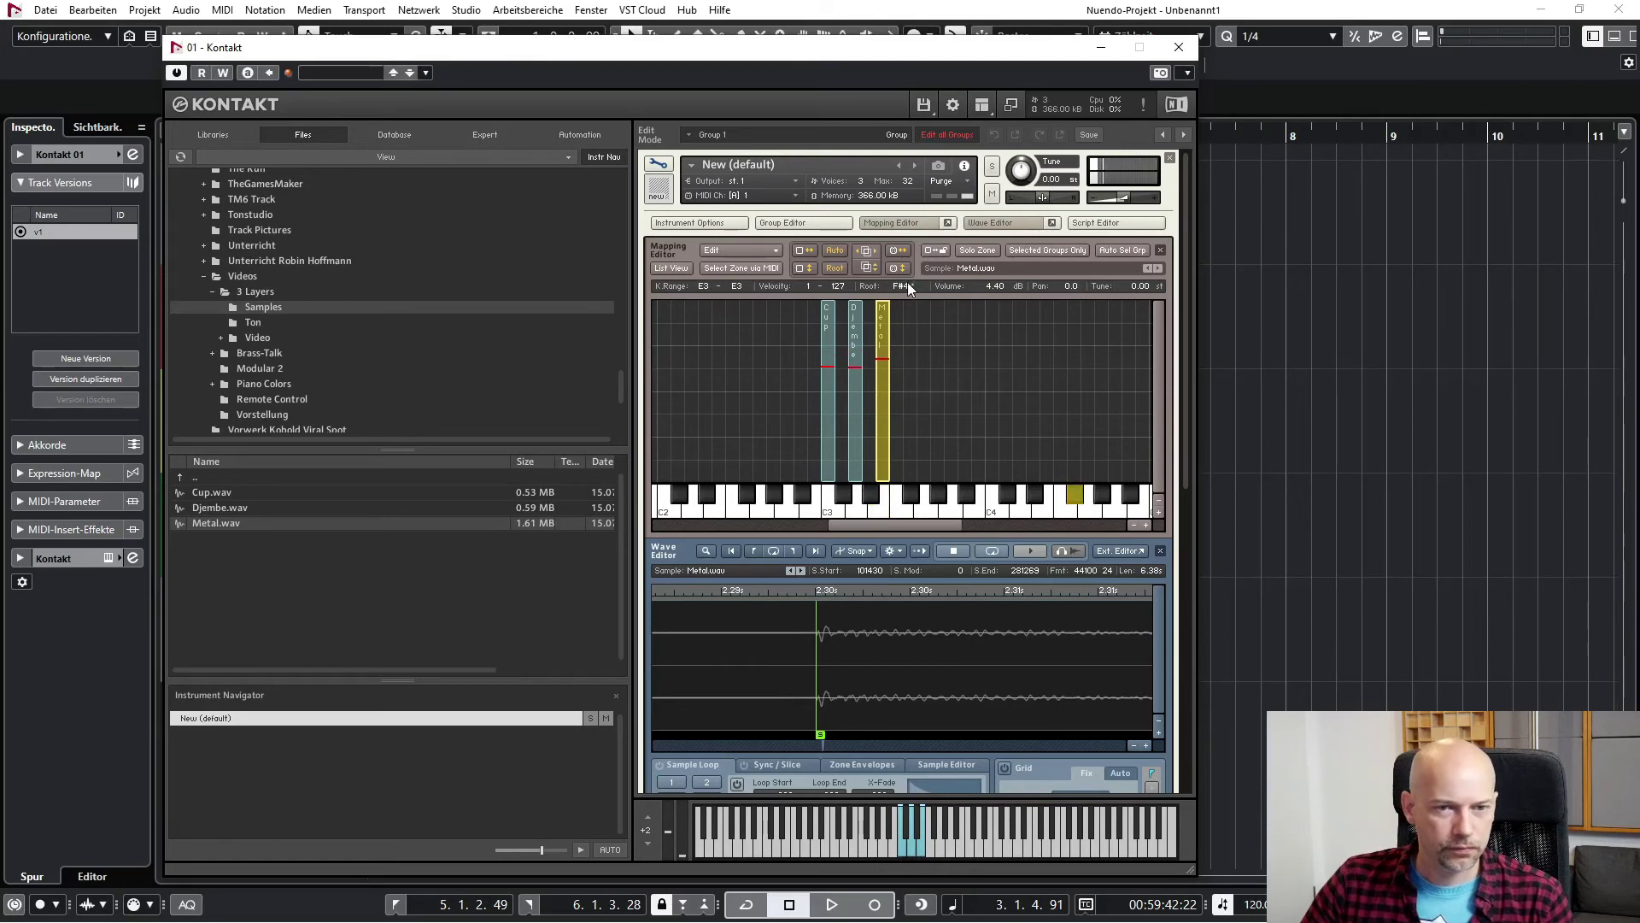
drag(899, 285, 899, 288)
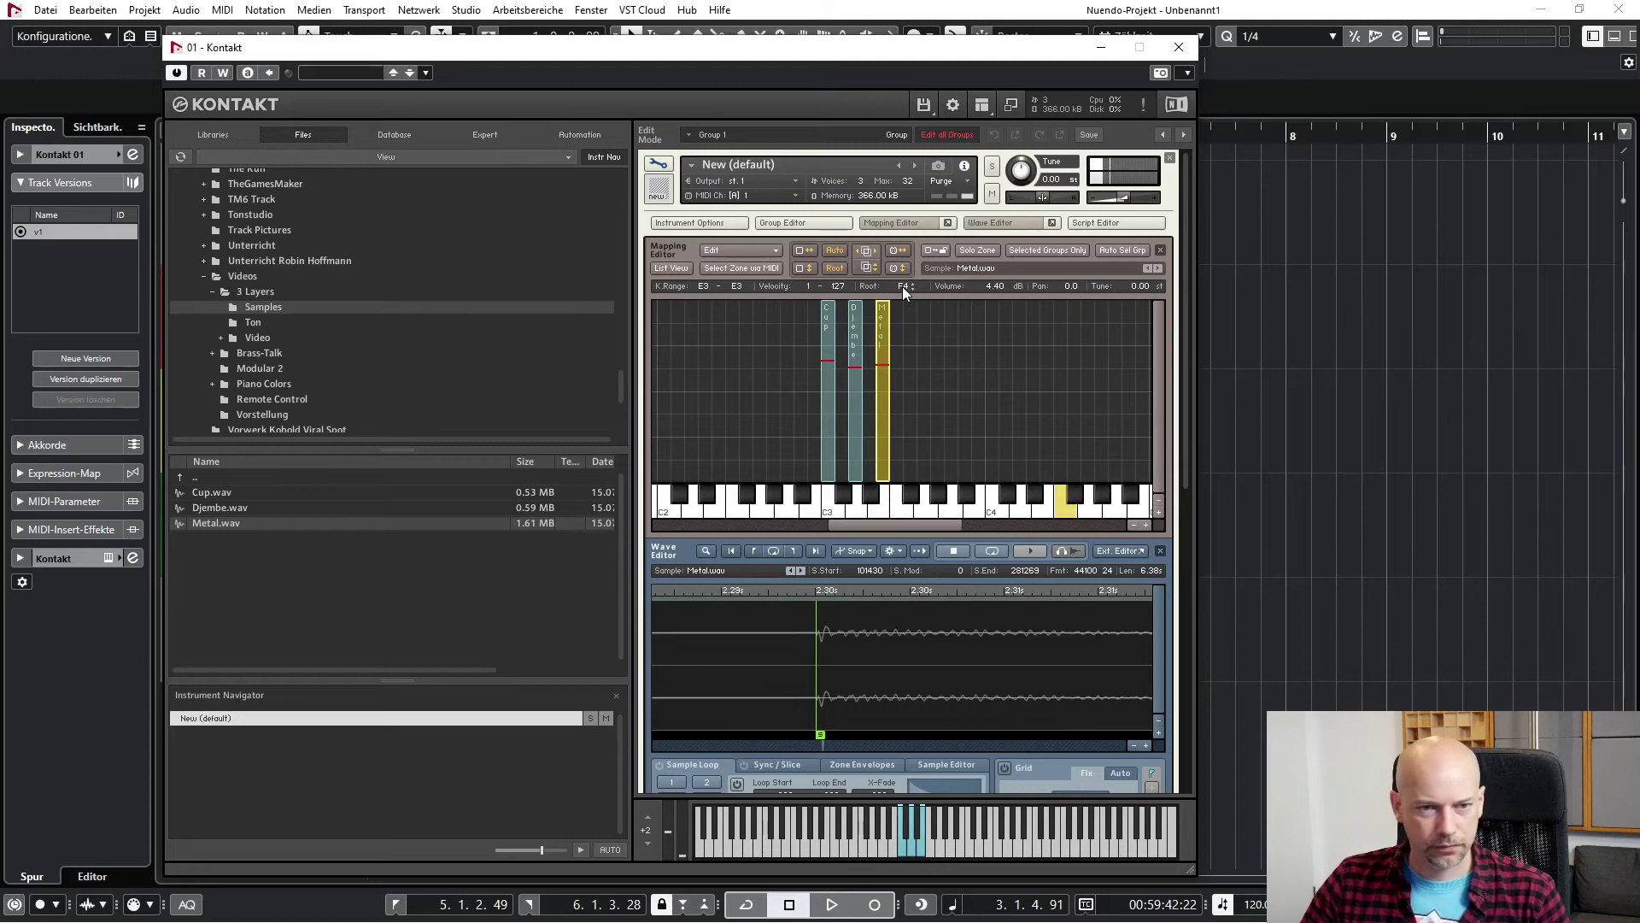
click(908, 283)
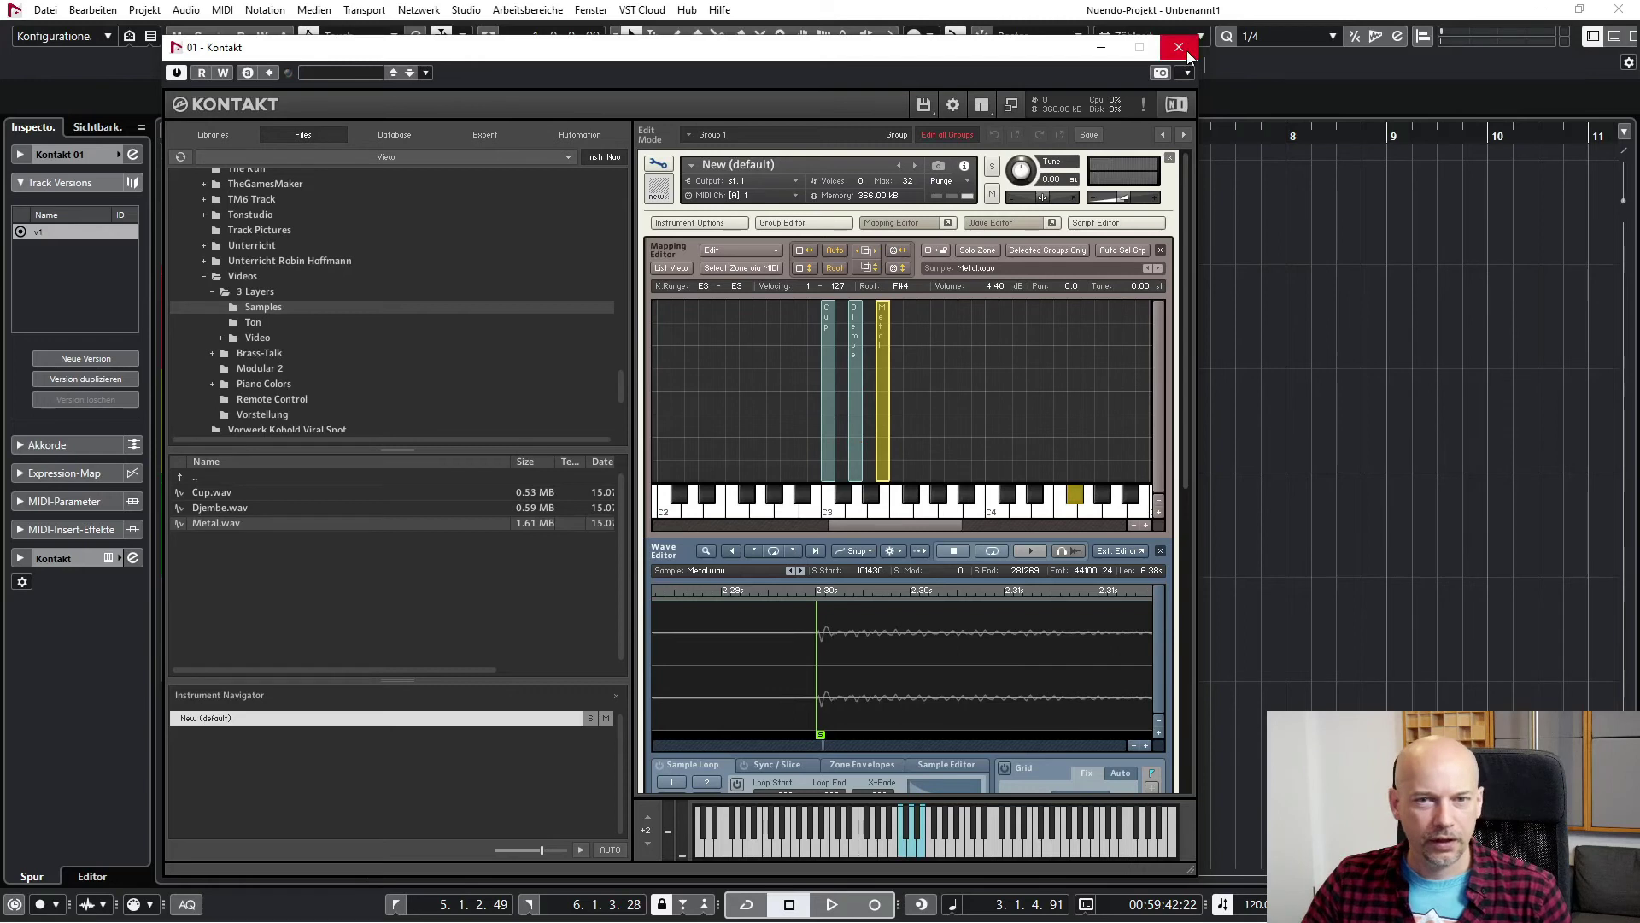
- Close the Kontakt window and record a MIDI pattern on the Kontakt 01 track, starting from bar 7
drag(1001, 51, 1639, 140)
scroll(1267, 370, right, 3)
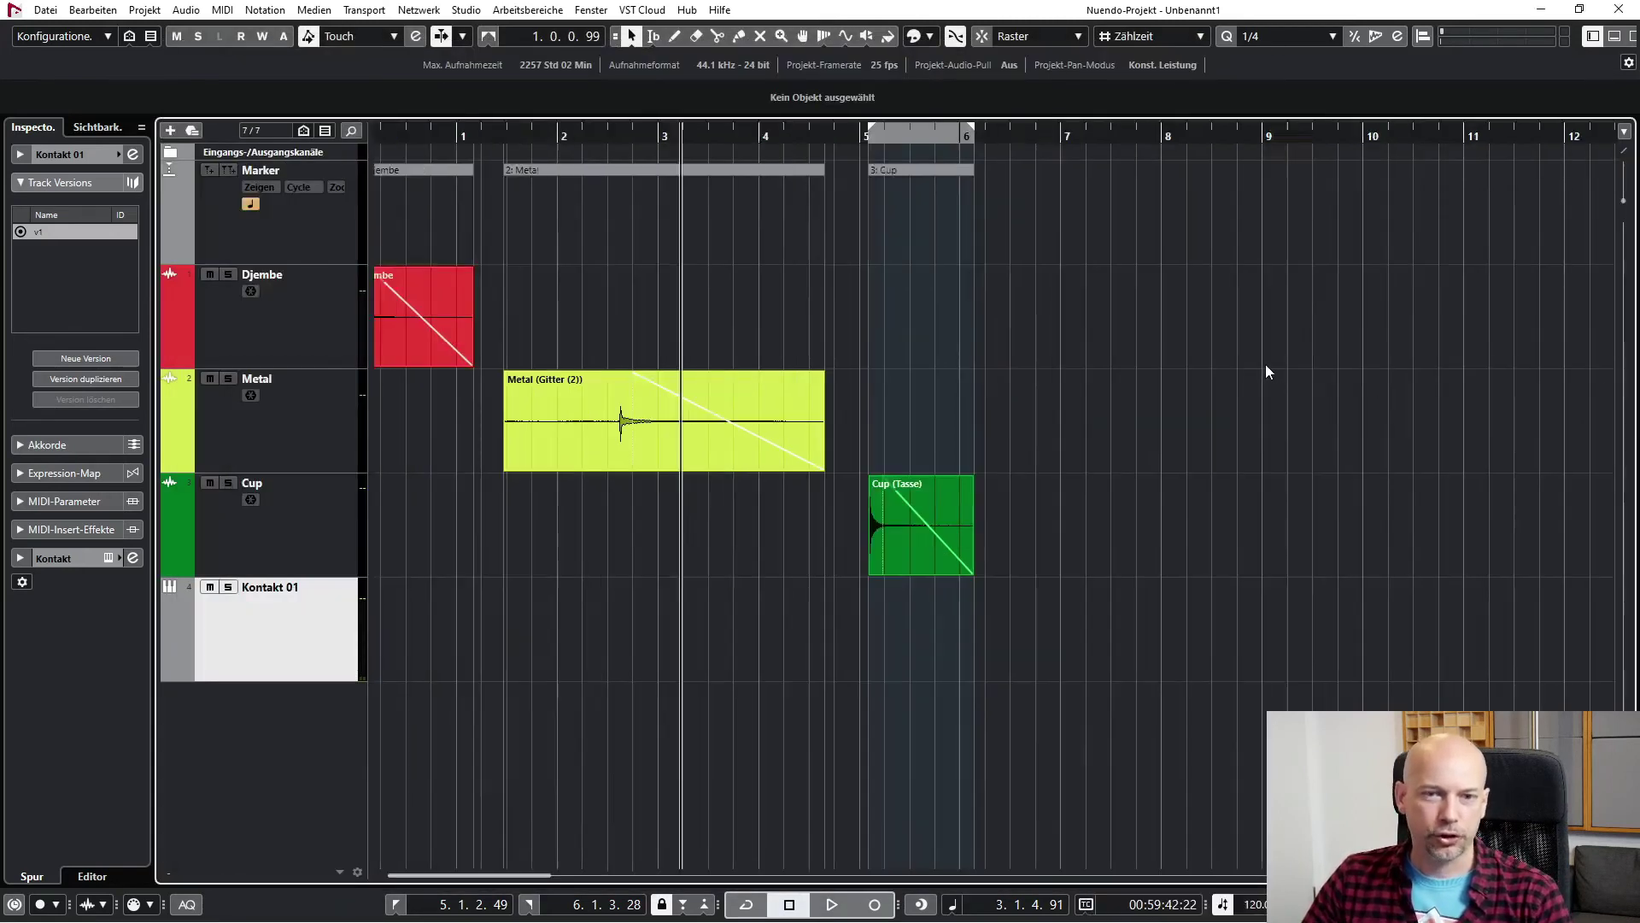
key(KP_Multiply)
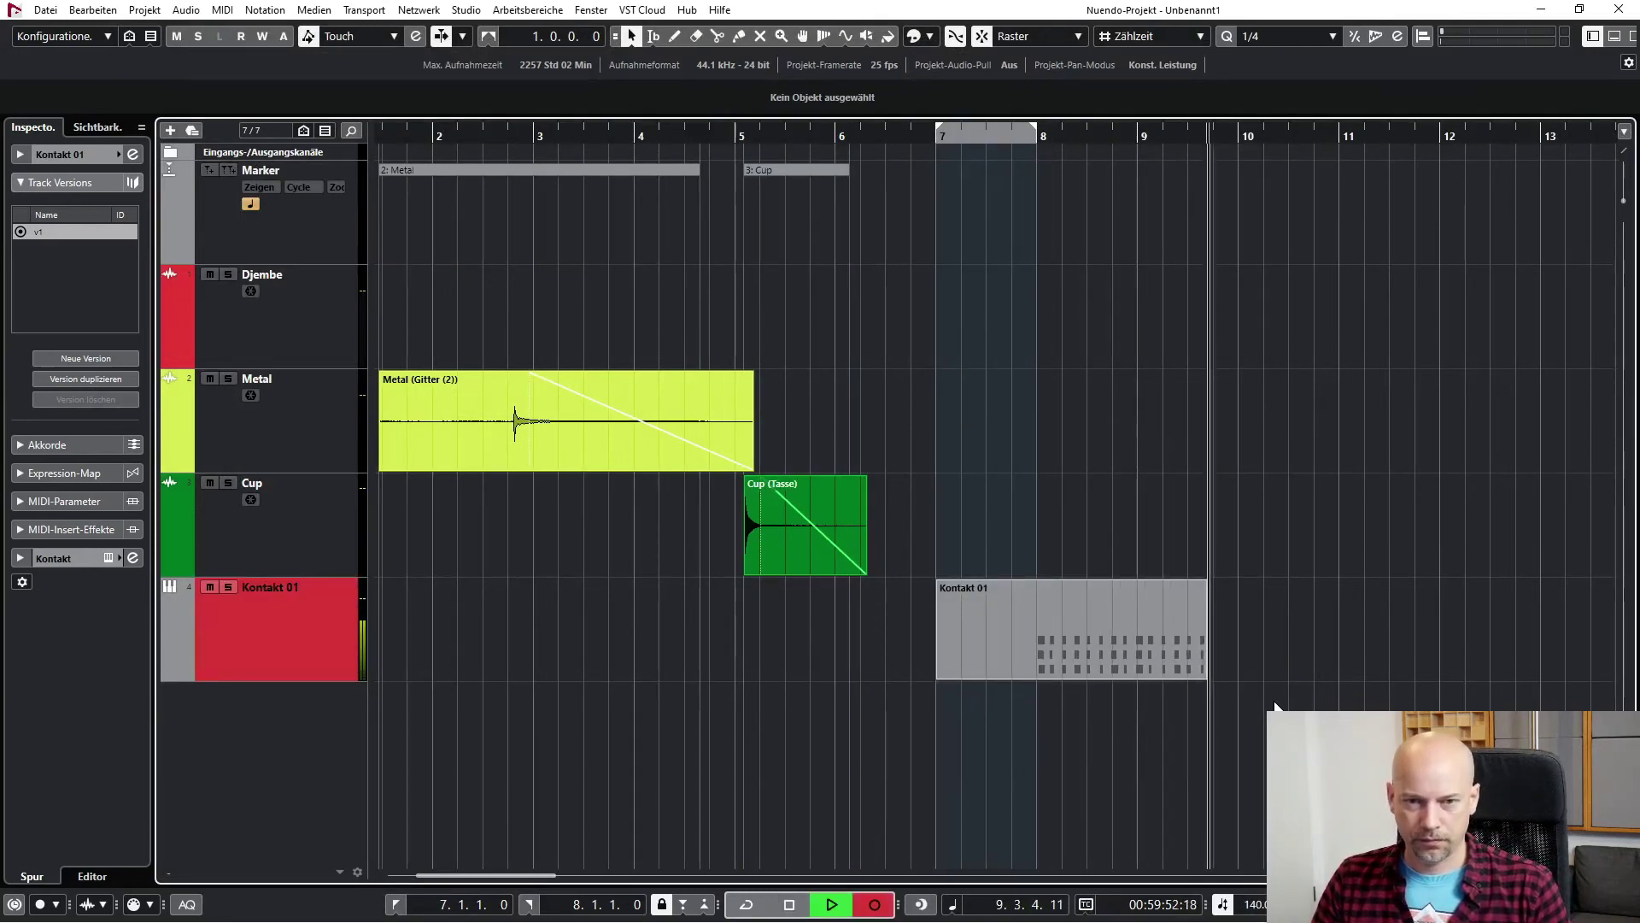
key(space)
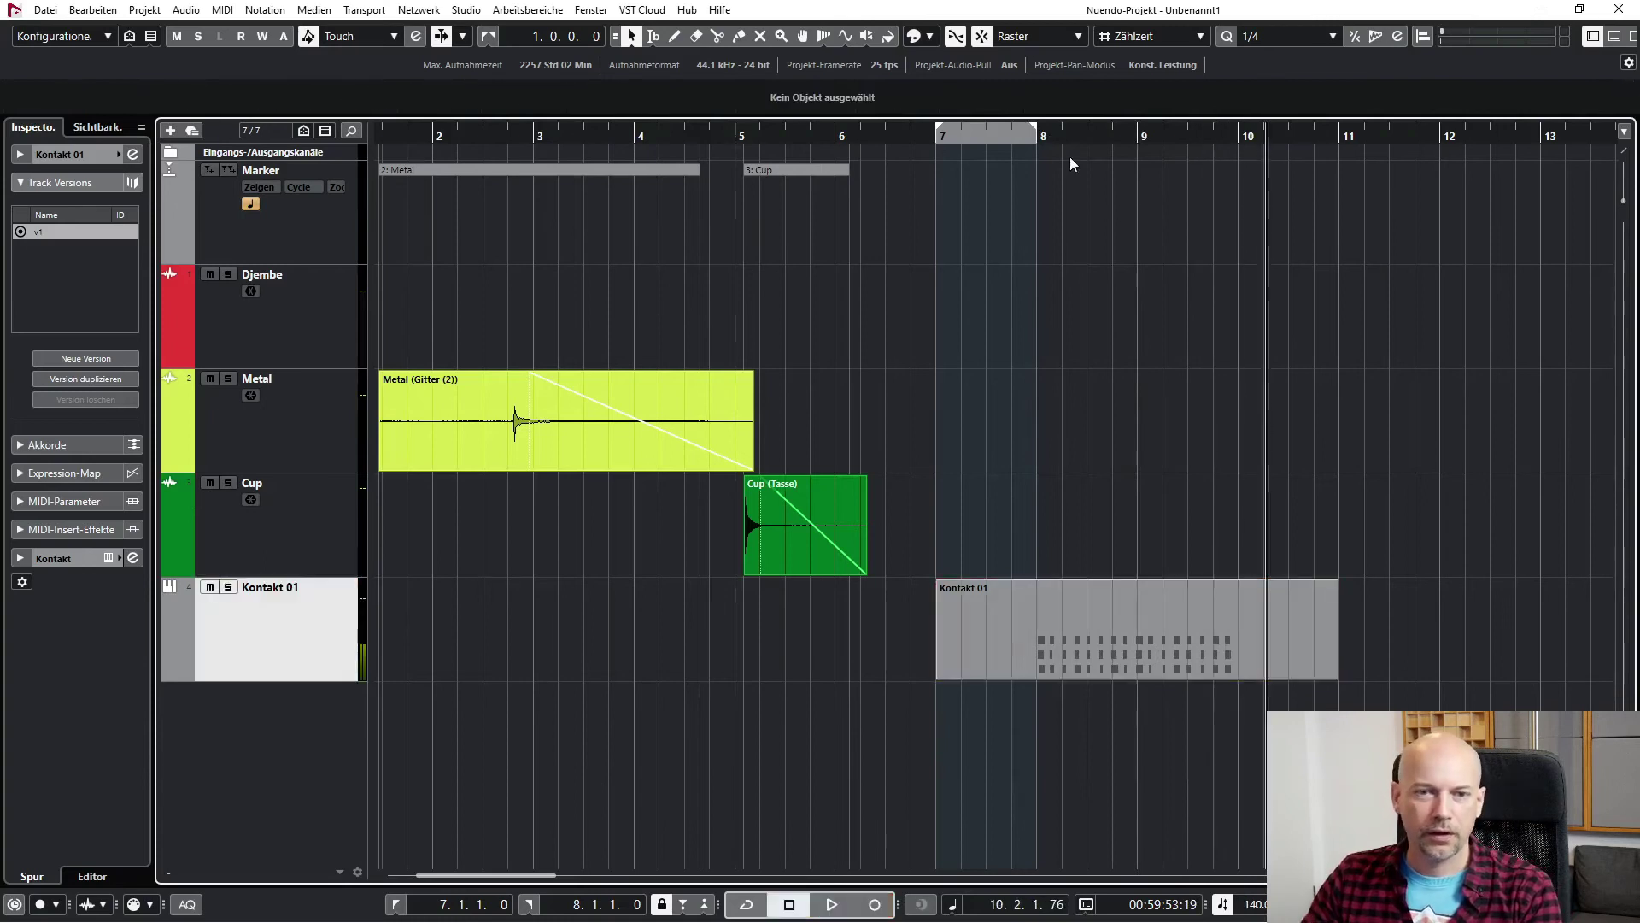
- Set the locators from bar 8 to bar 10, select the recorded Kontakt 01 part and set the quantize value to 1/8
drag(1044, 137, 1241, 137)
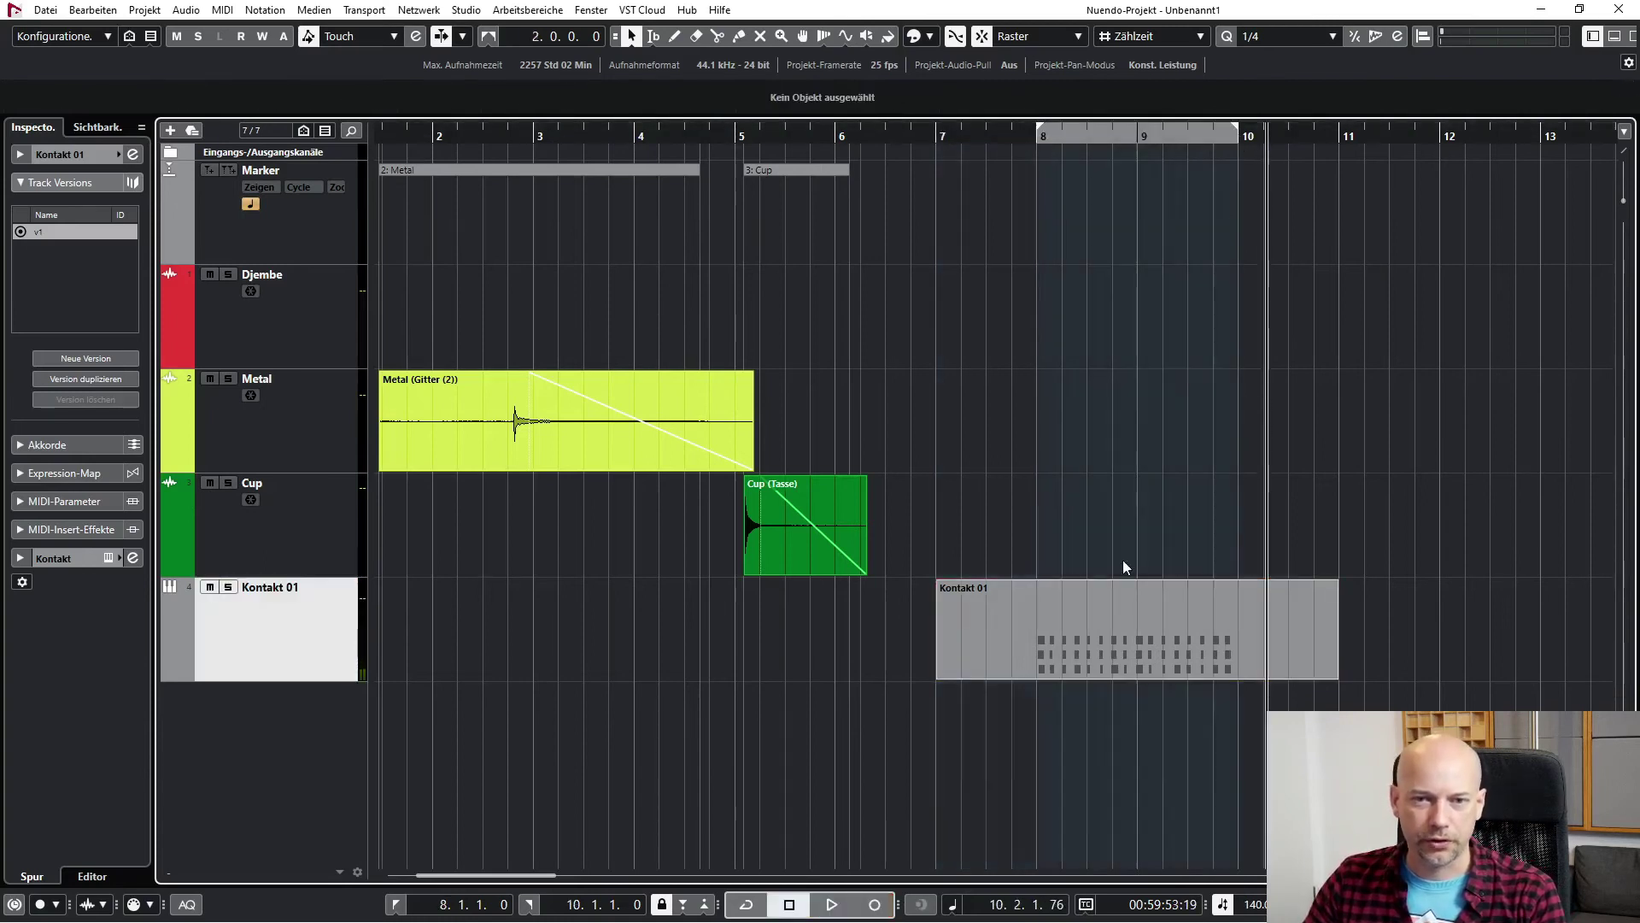
click(1154, 606)
key(KP_1)
click(1286, 35)
click(1281, 134)
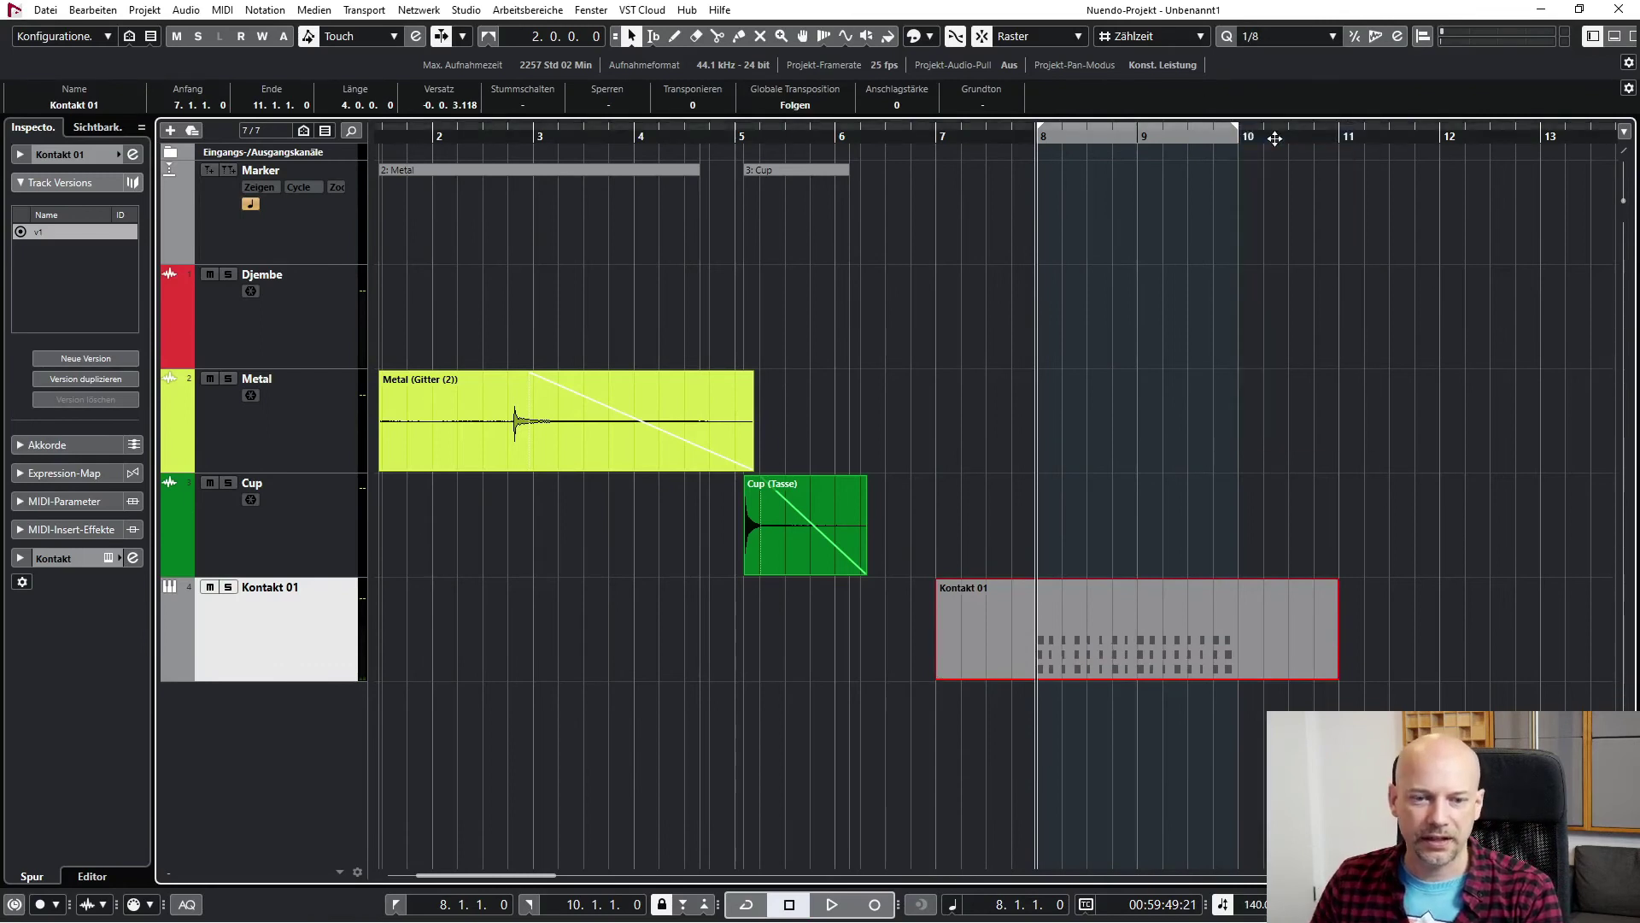
- Play back the quantized pattern and turn on cycle playback between bars 8 and 10
key(space)
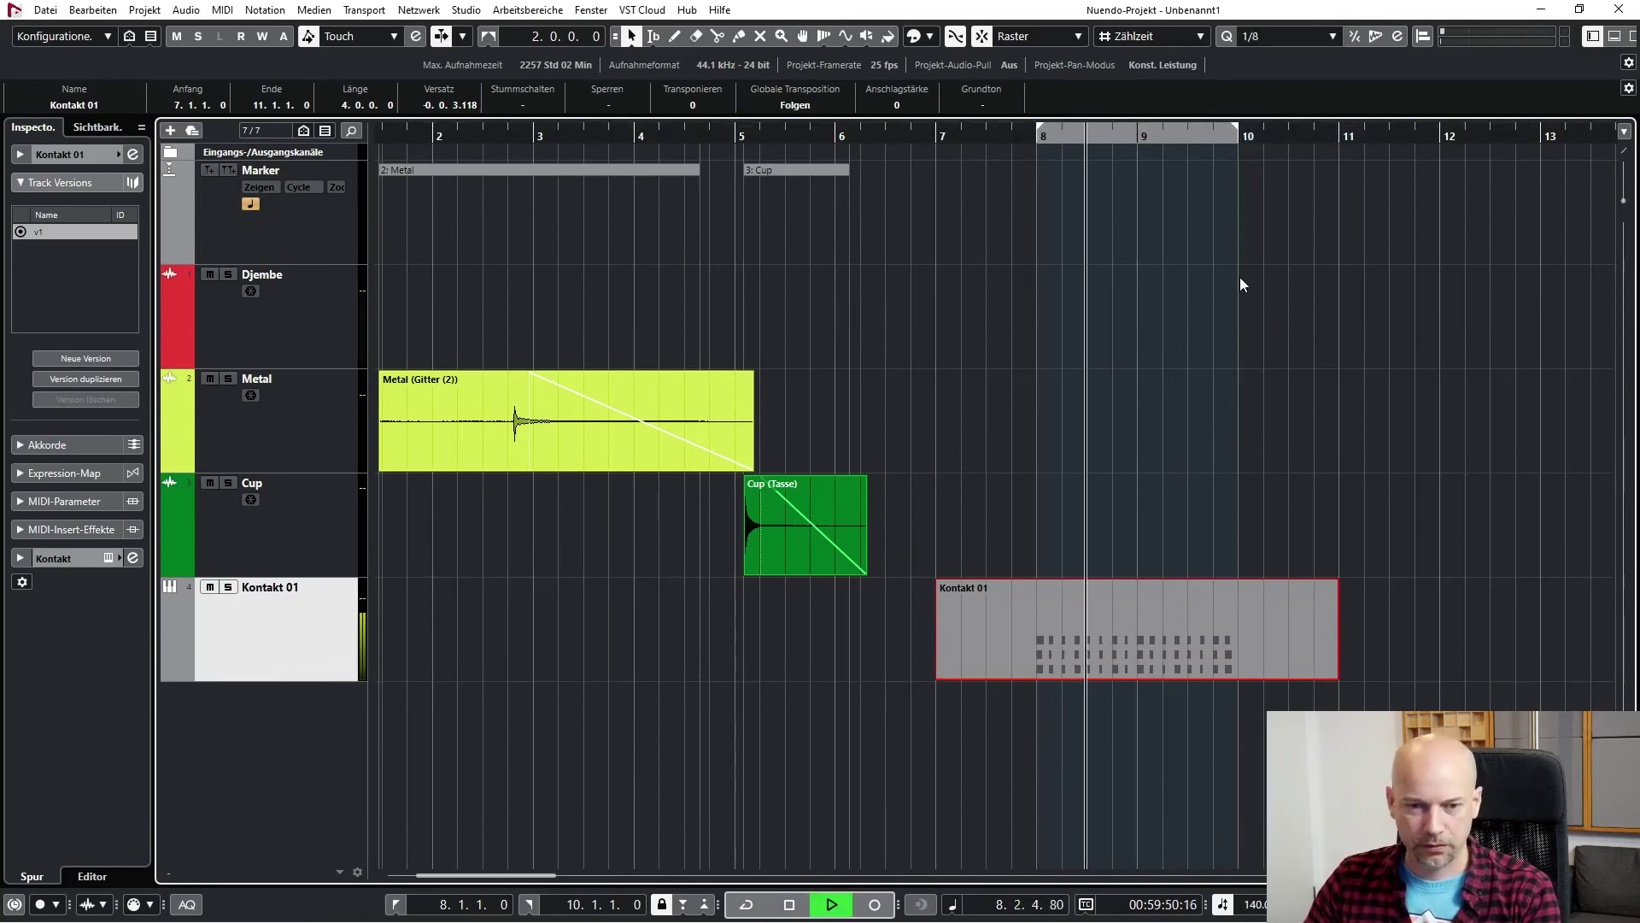
click(1190, 475)
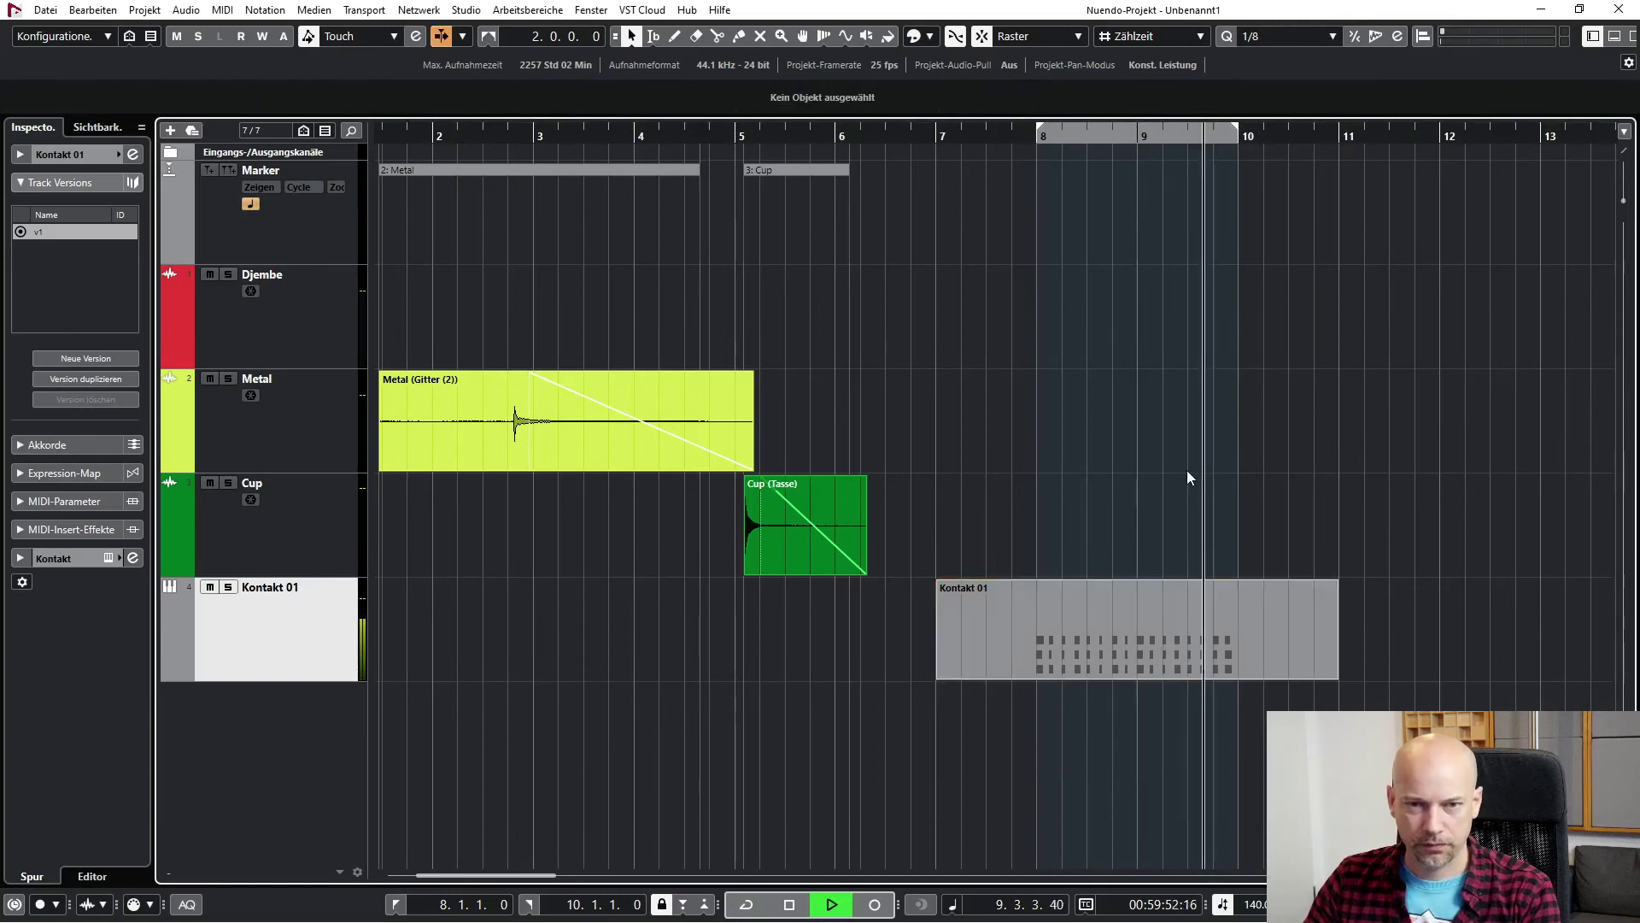
key(KP_Divide)
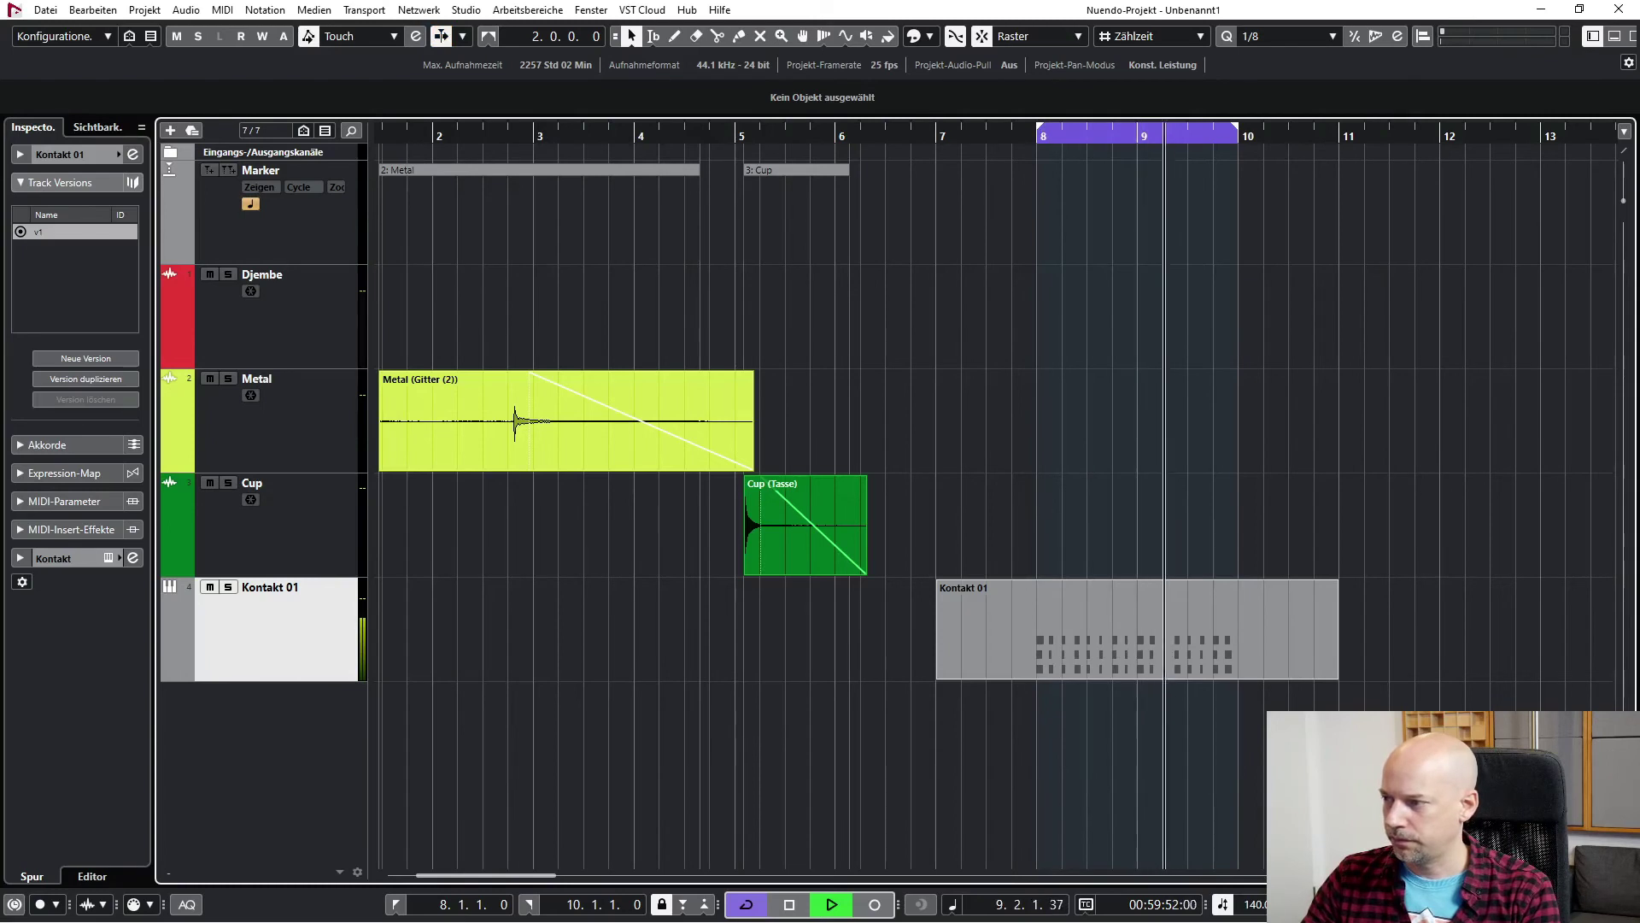
key(f)
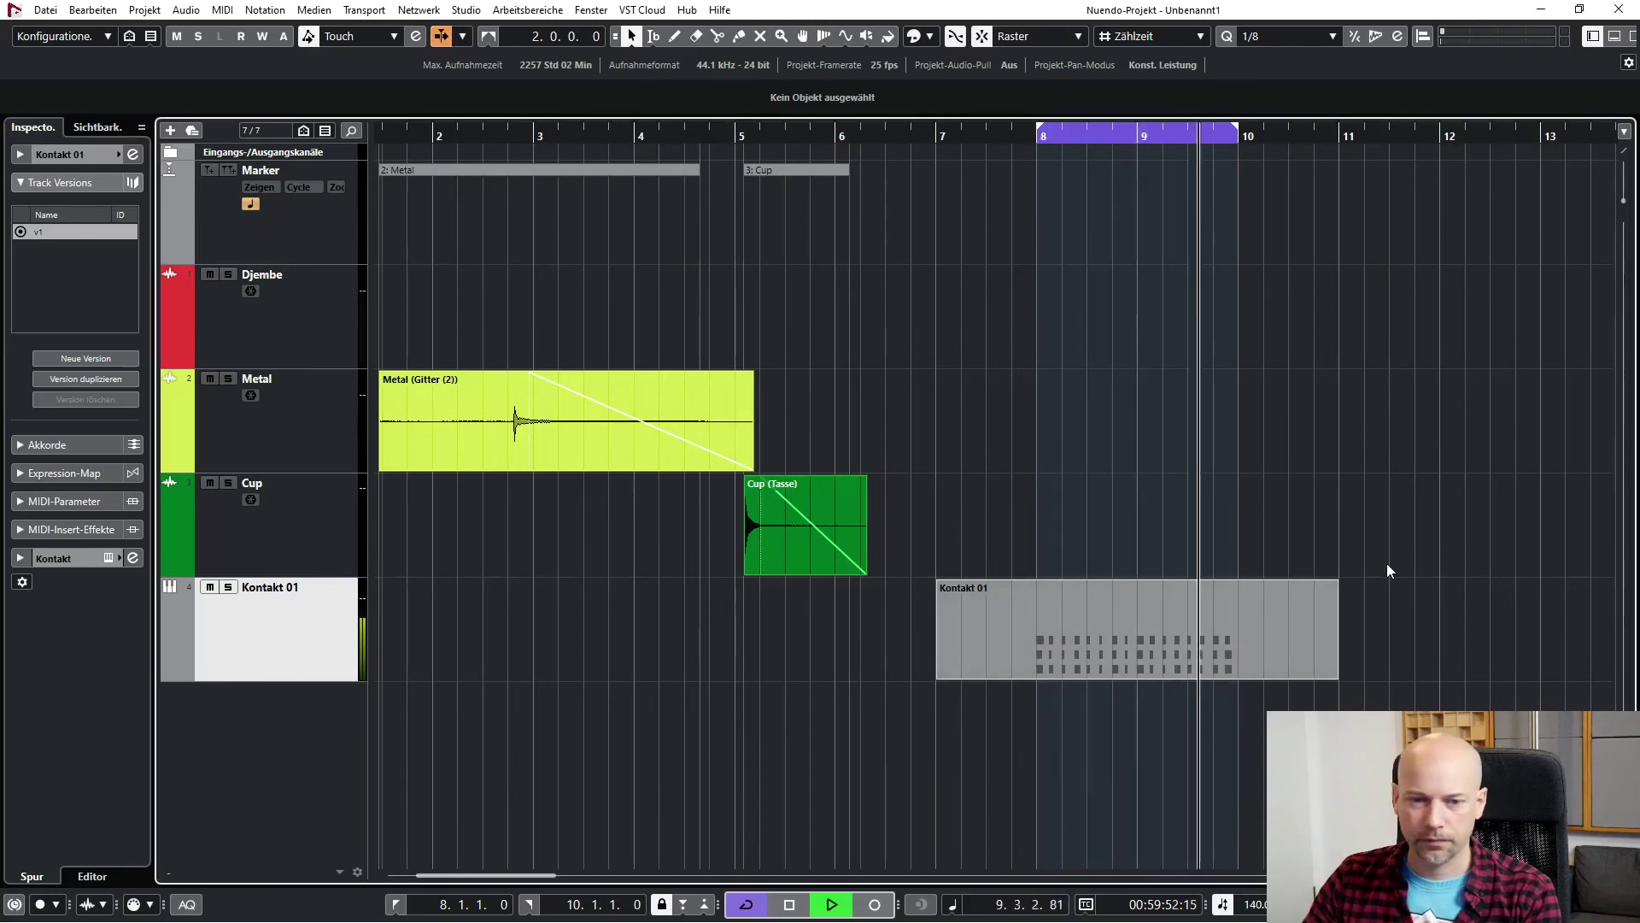
key(space)
- Open the recorded Kontakt 01 part in the Key Editor, mute all its C3 notes and play it back
click(1262, 594)
double_click(1262, 594)
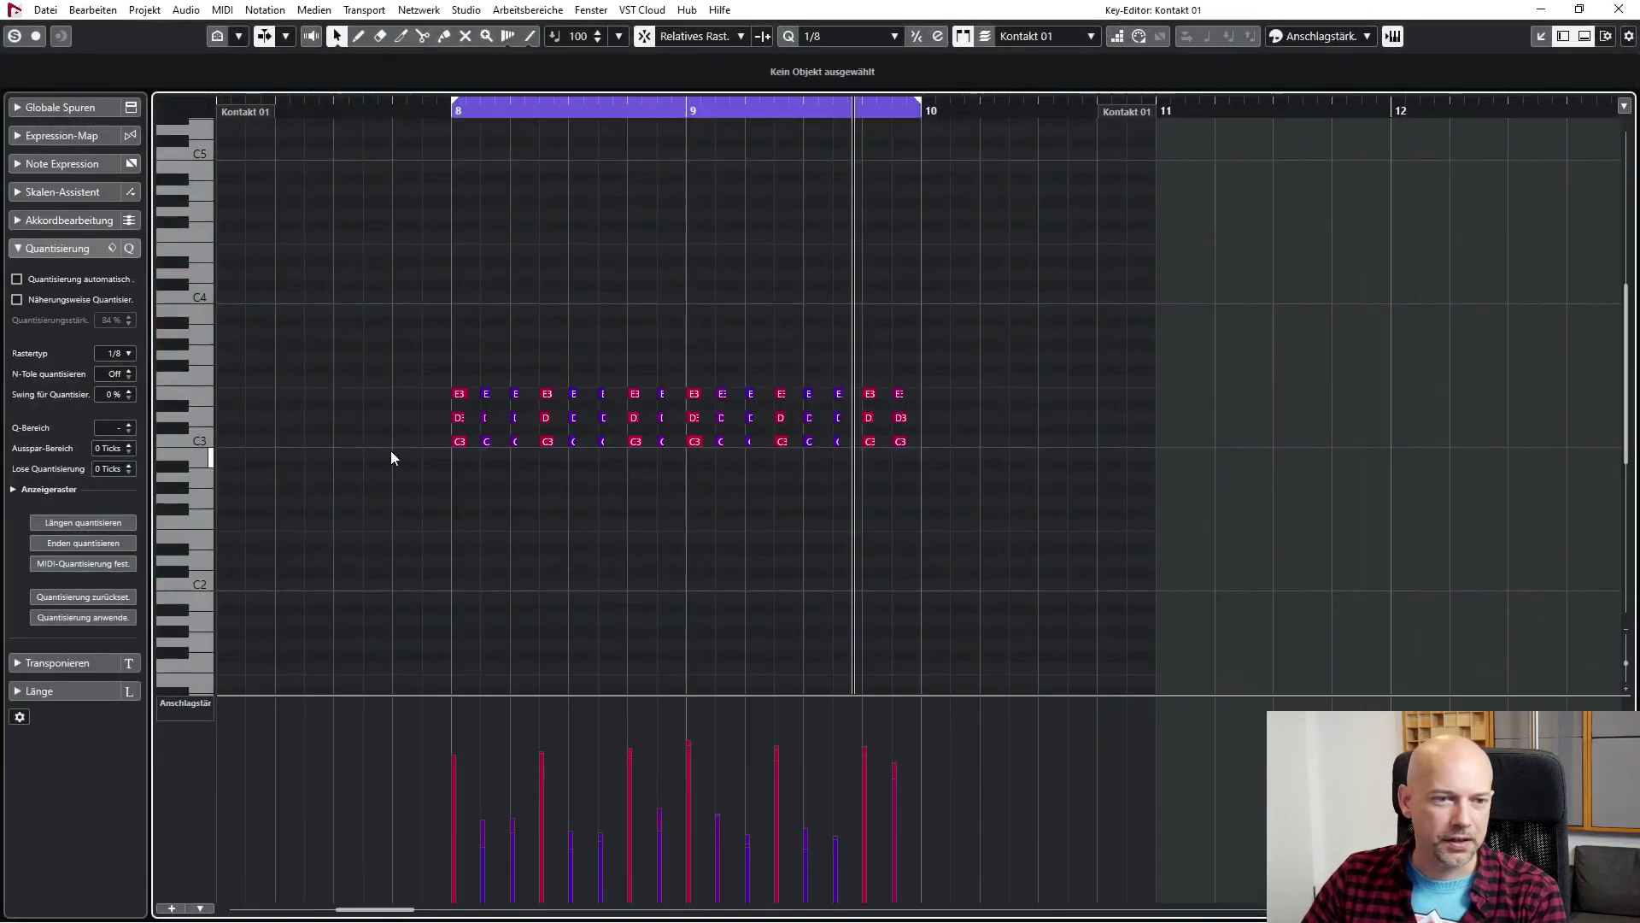
key(7)
drag(415, 438, 1021, 542)
key(space)
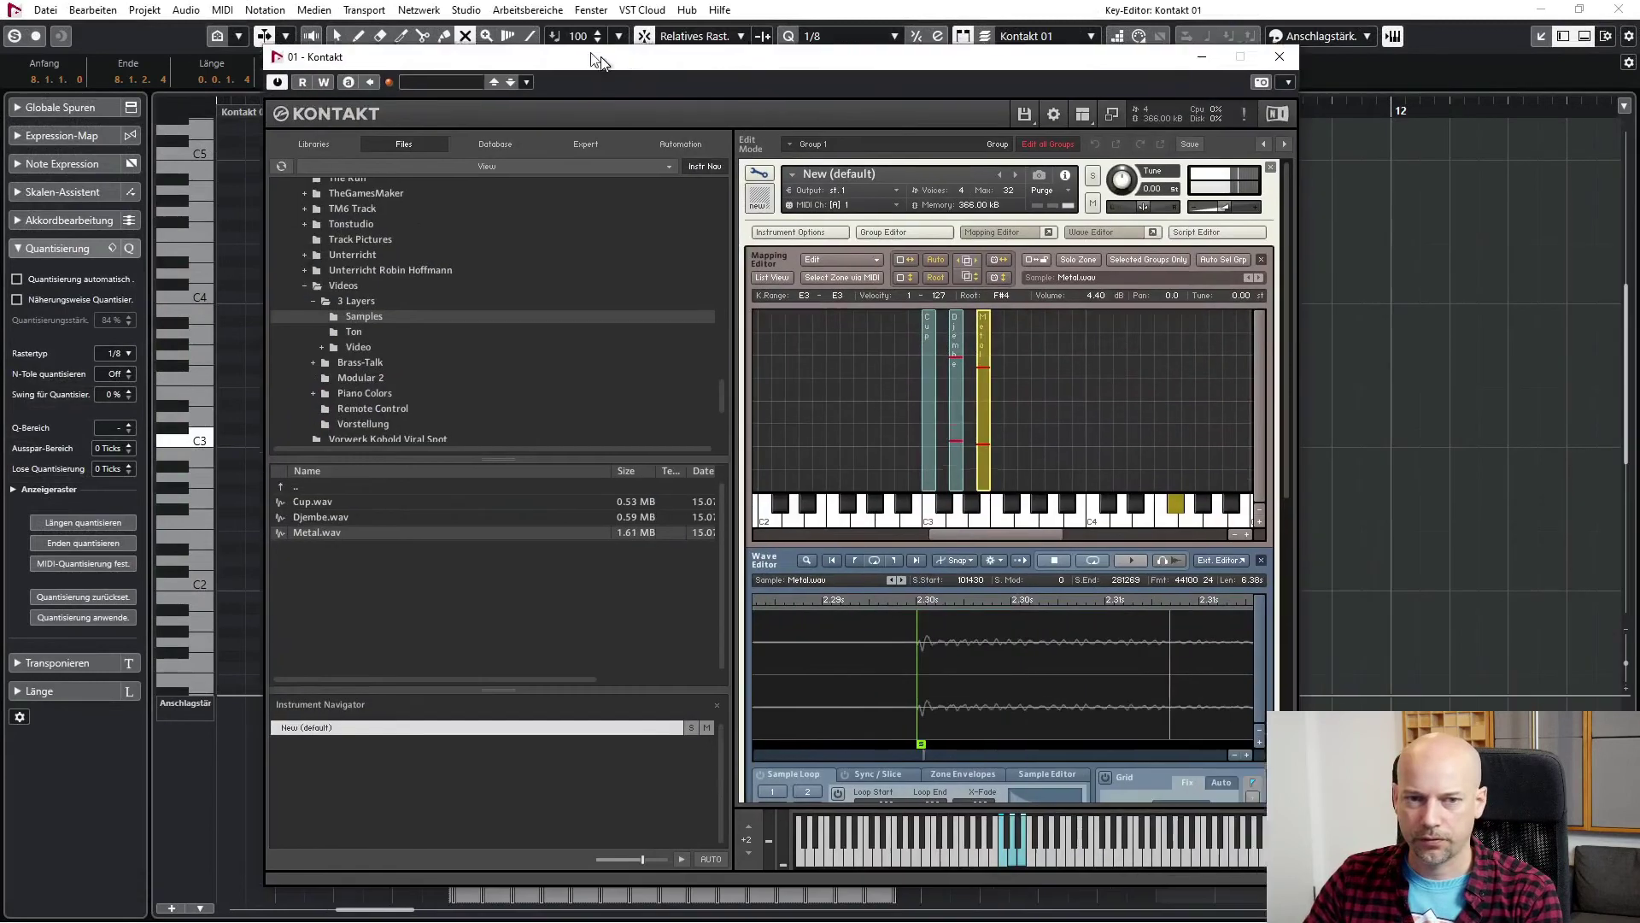
- Raise the release of the Kontakt instrument's volume envelope to about 700 ms
drag(601, 57, 560, 51)
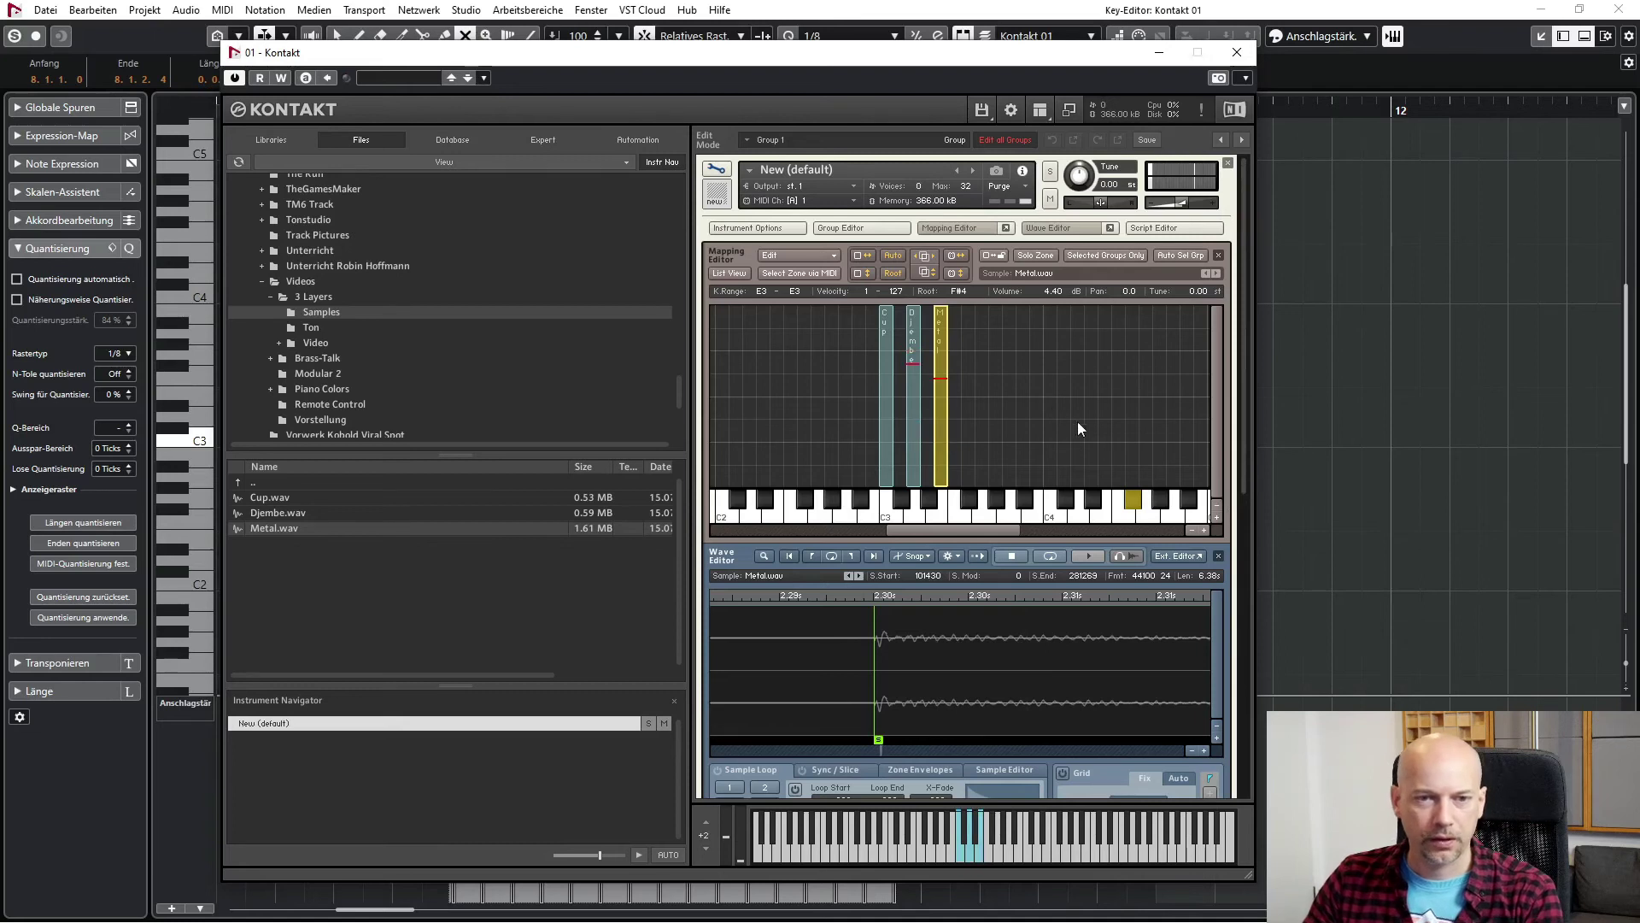
scroll(1152, 525, down, 5)
scroll(1135, 561, down, 3)
scroll(913, 196, up, 3)
scroll(1022, 267, up, 2)
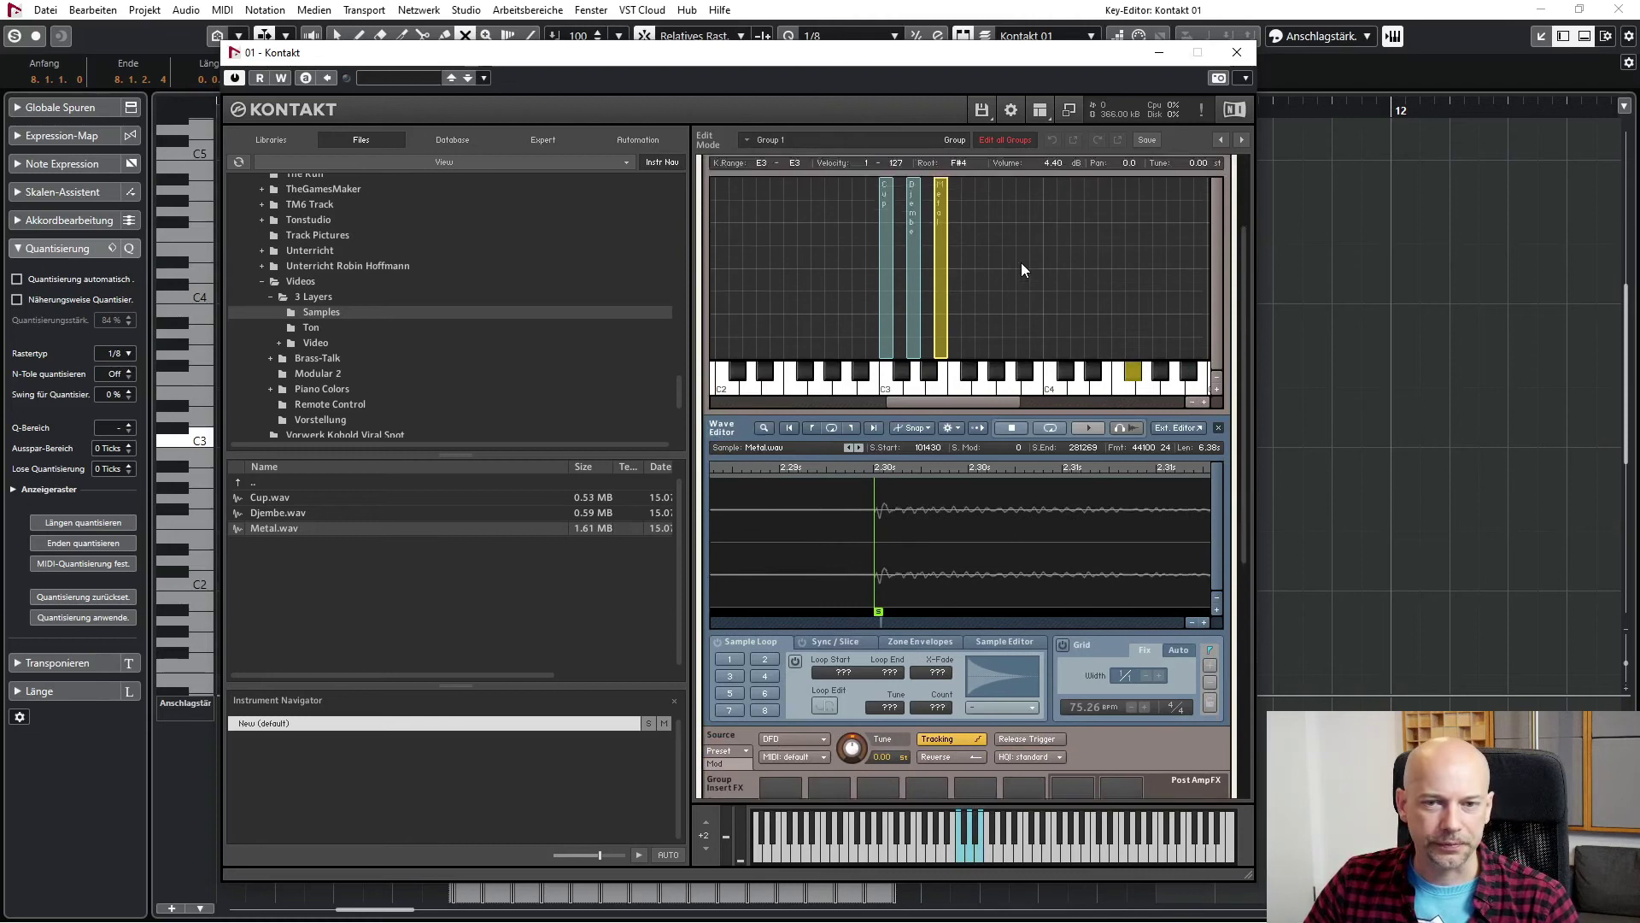
scroll(1016, 290, down, 4)
scroll(1048, 515, down, 6)
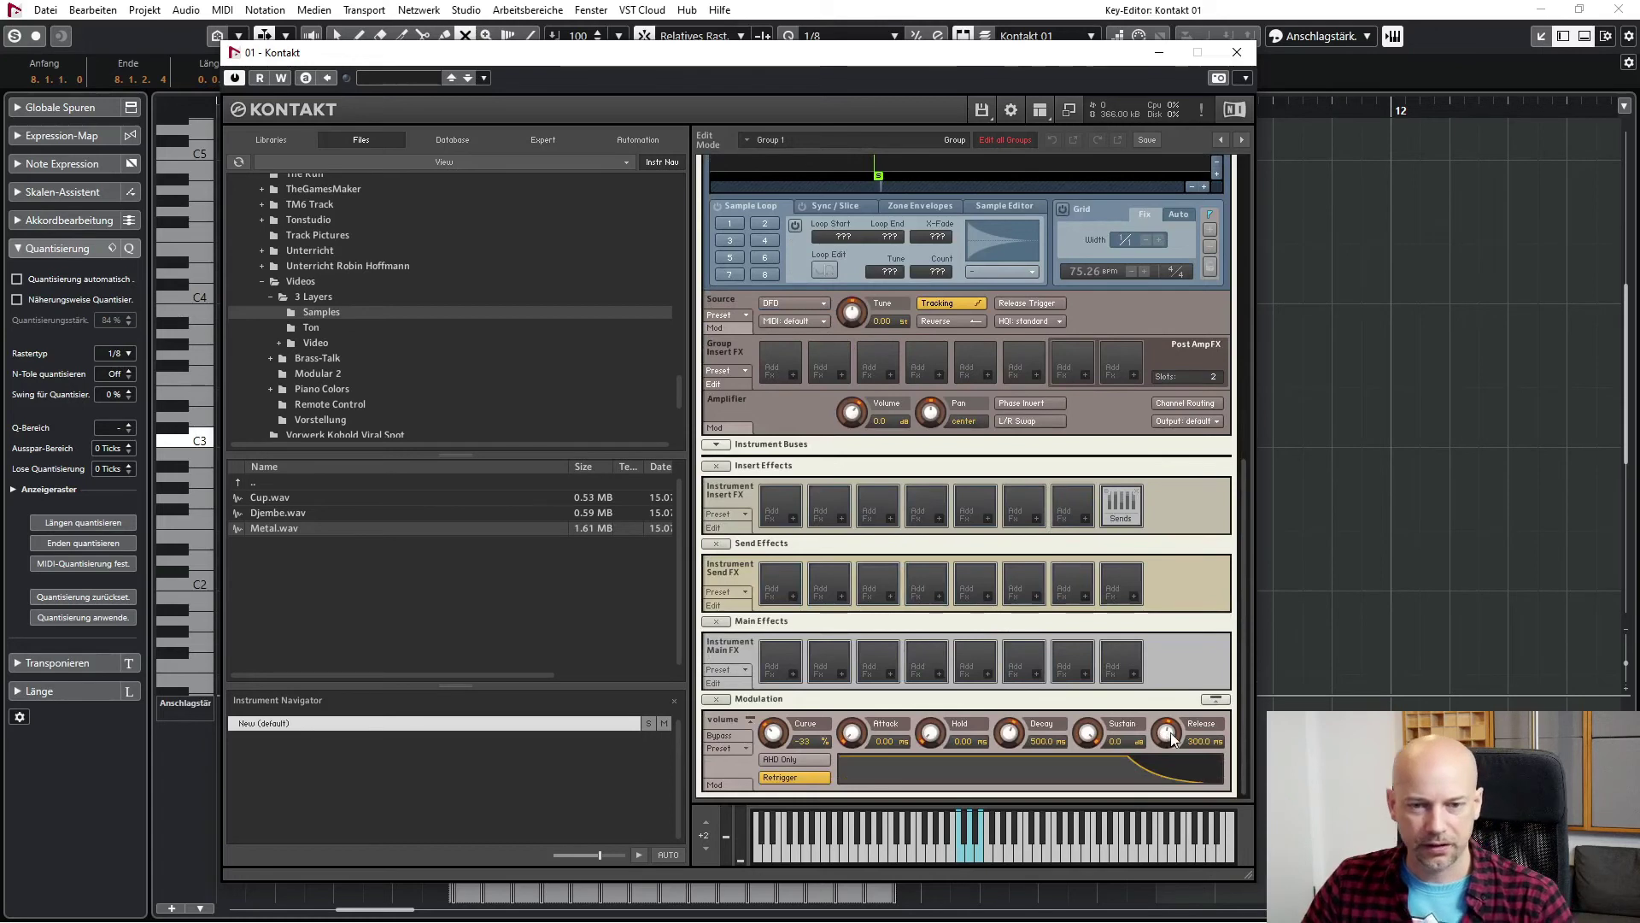
mouse_move(1169, 728)
mouse_down()
mouse_move(1183, 689)
mouse_move(1155, 743)
mouse_move(1193, 703)
mouse_move(1179, 716)
mouse_up()
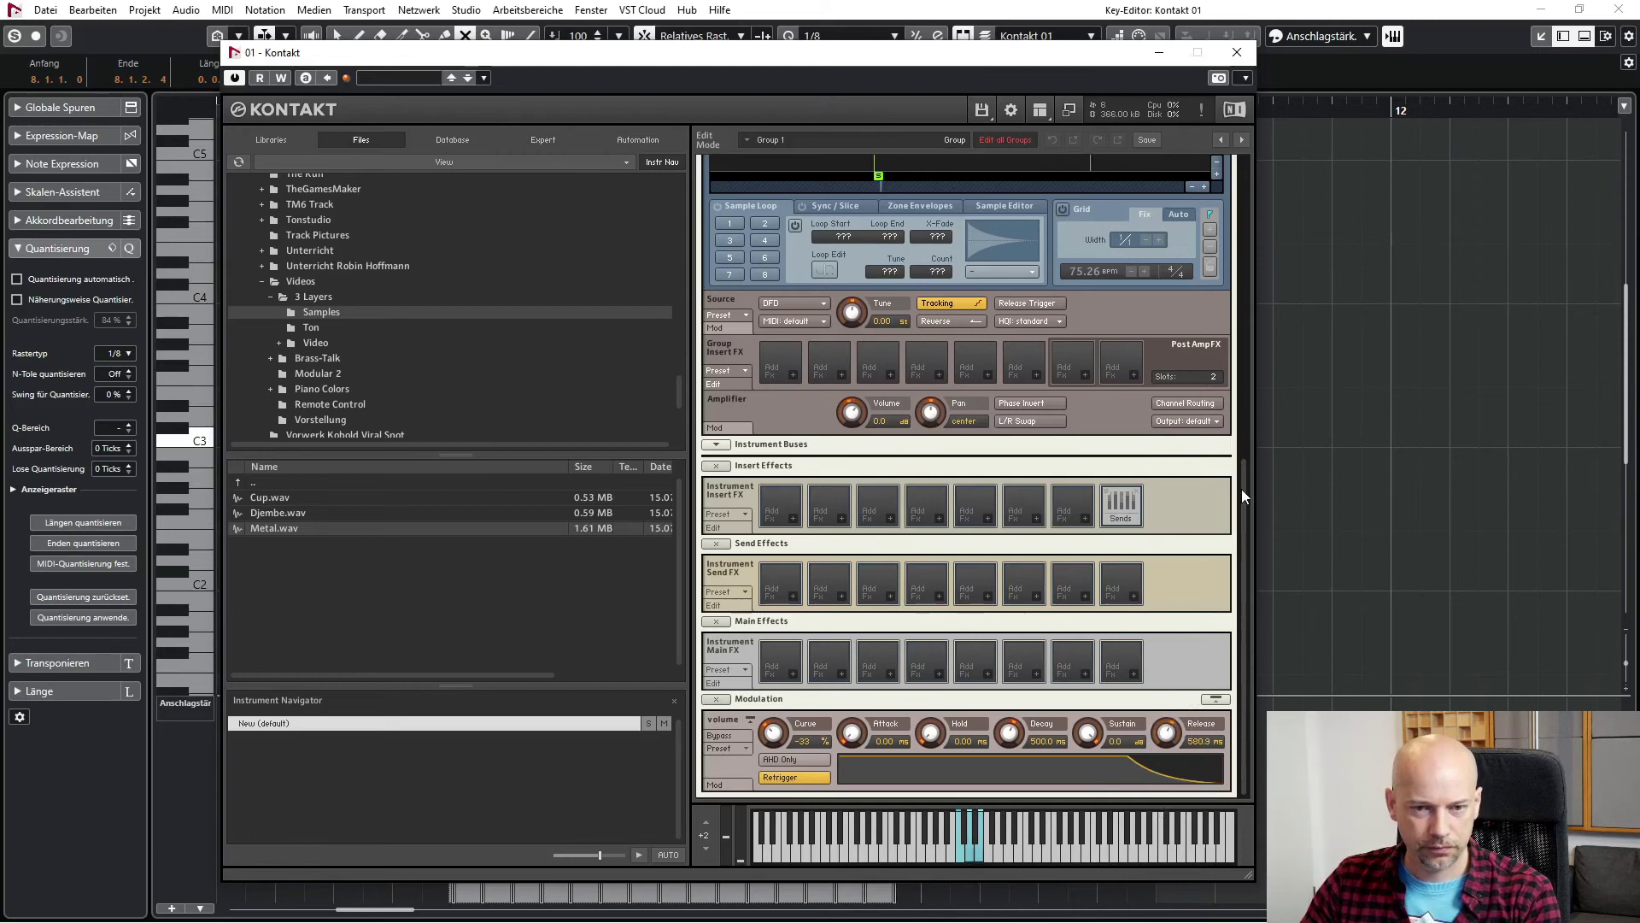
drag(1242, 512, 1252, 290)
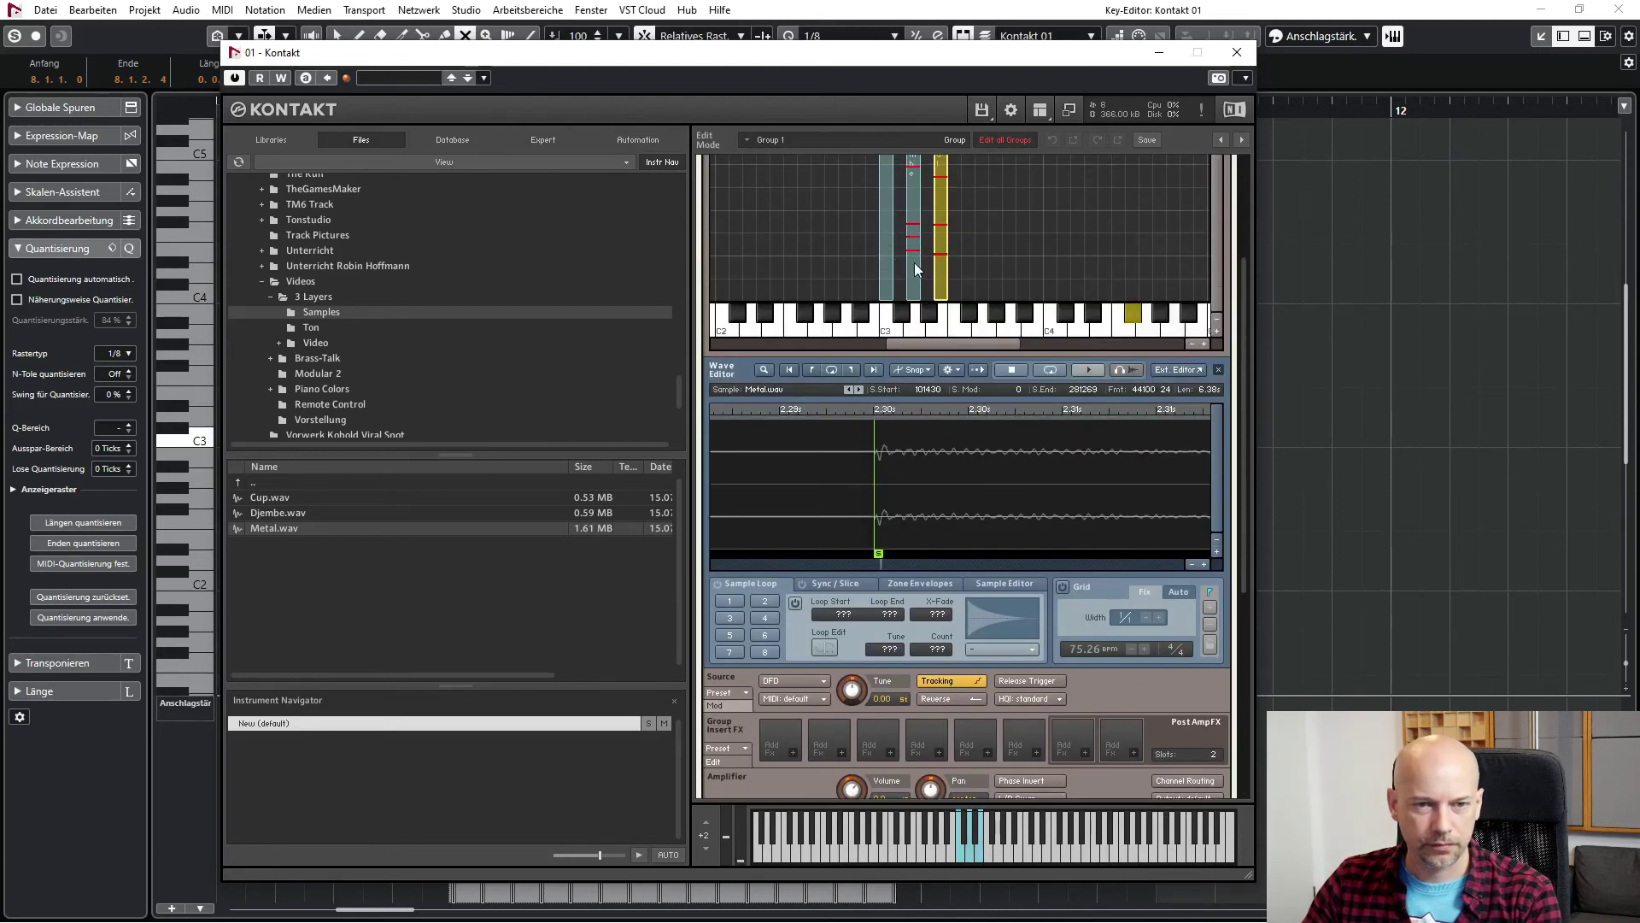
drag(1243, 553, 1220, 786)
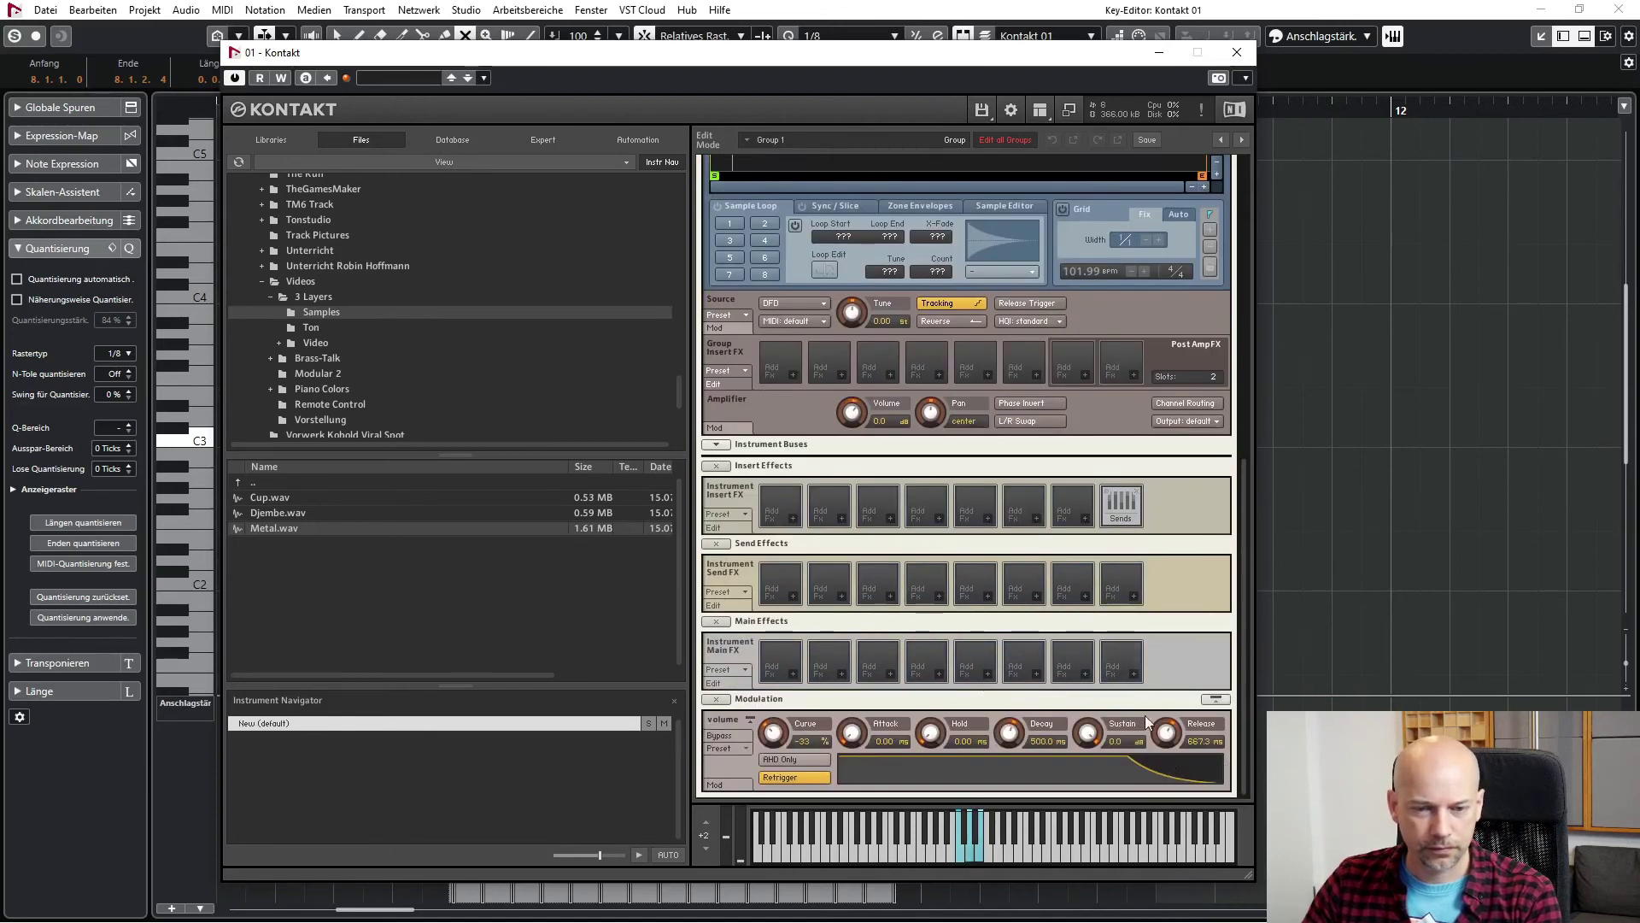
mouse_move(1164, 736)
mouse_down()
mouse_move(1158, 768)
mouse_move(1179, 739)
mouse_up()
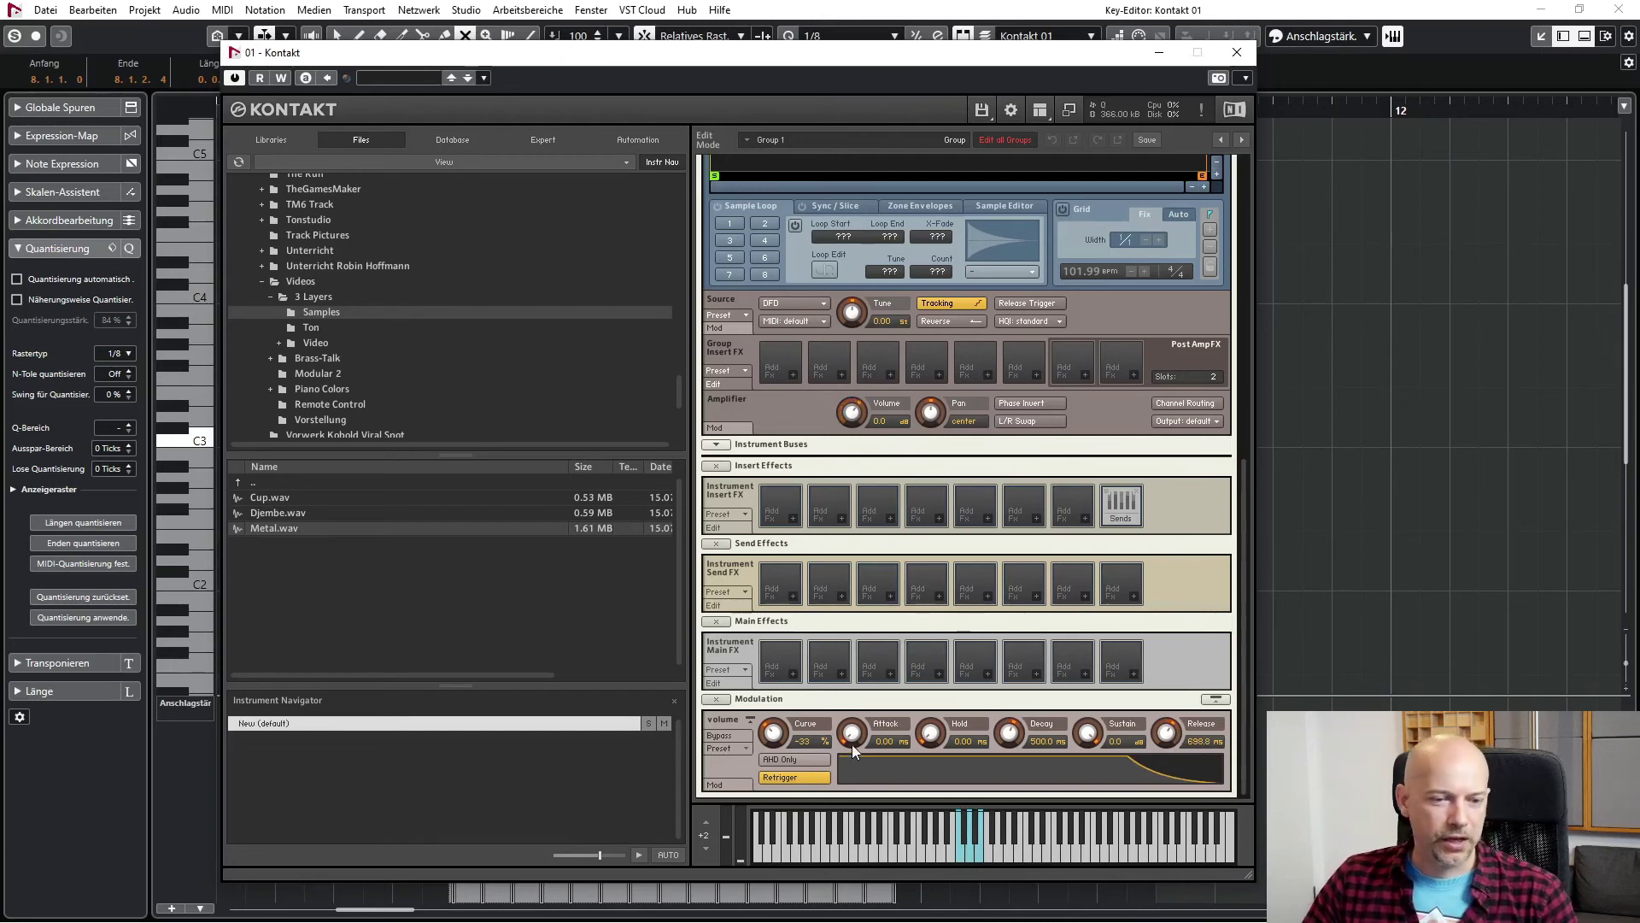
- Try a longer attack on the volume envelope, return it to 0 ms and close the Kontakt window
mouse_move(853, 732)
mouse_down()
mouse_move(869, 625)
mouse_move(847, 709)
mouse_up()
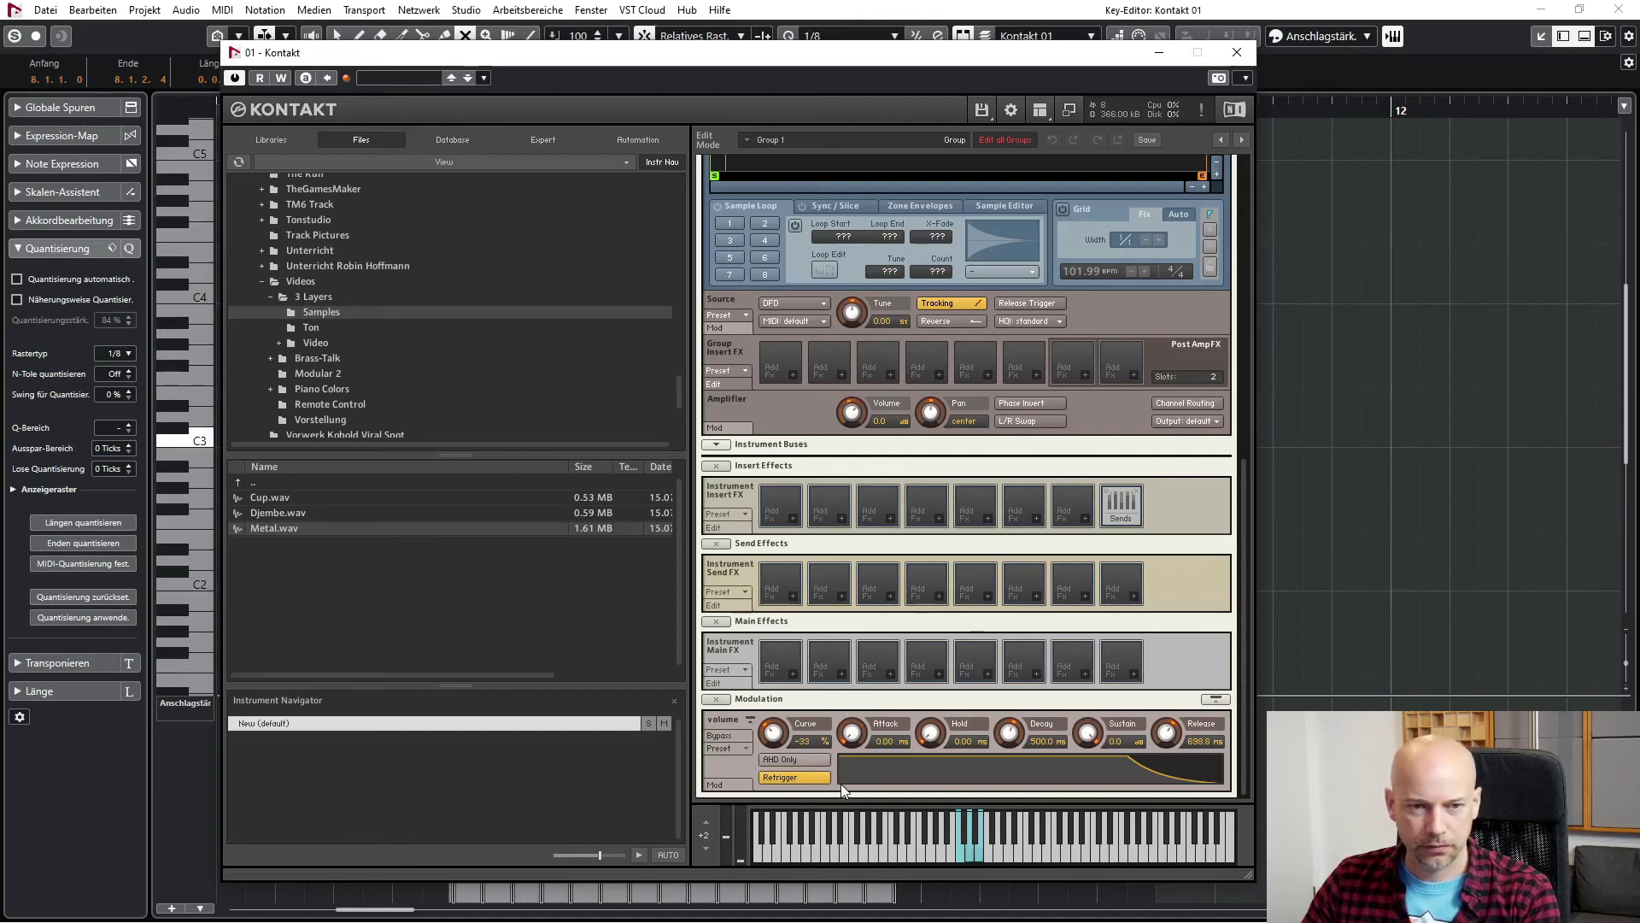
click(1236, 52)
click(890, 558)
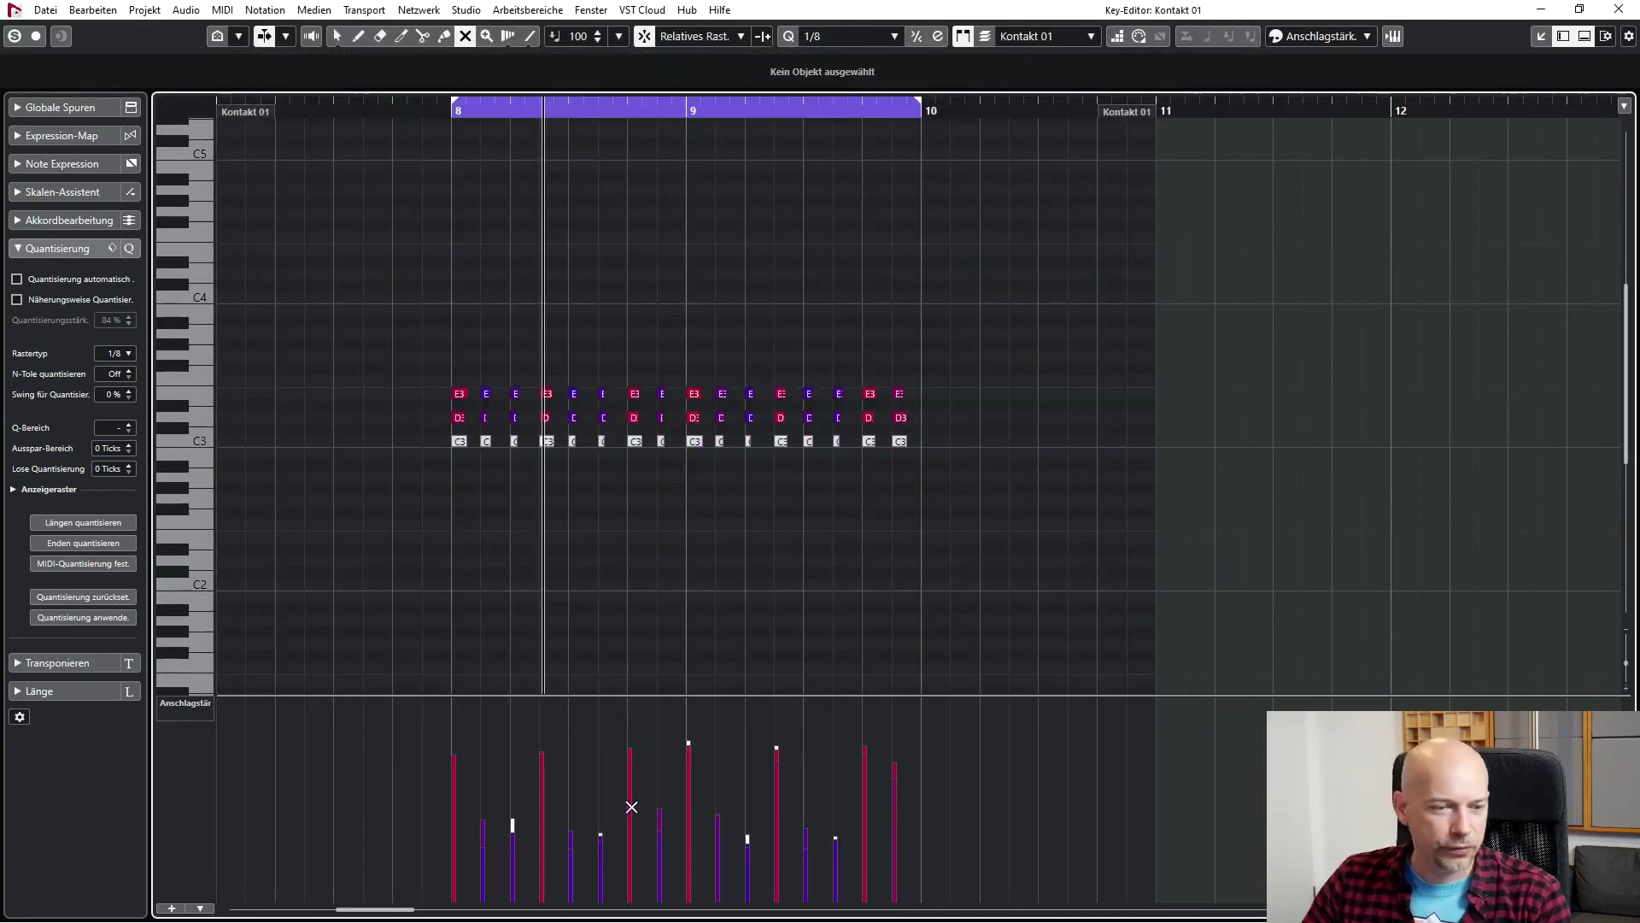
- Switch back to the selection tool, close the Key Editor and play back the pattern without the C3 notes
key(1)
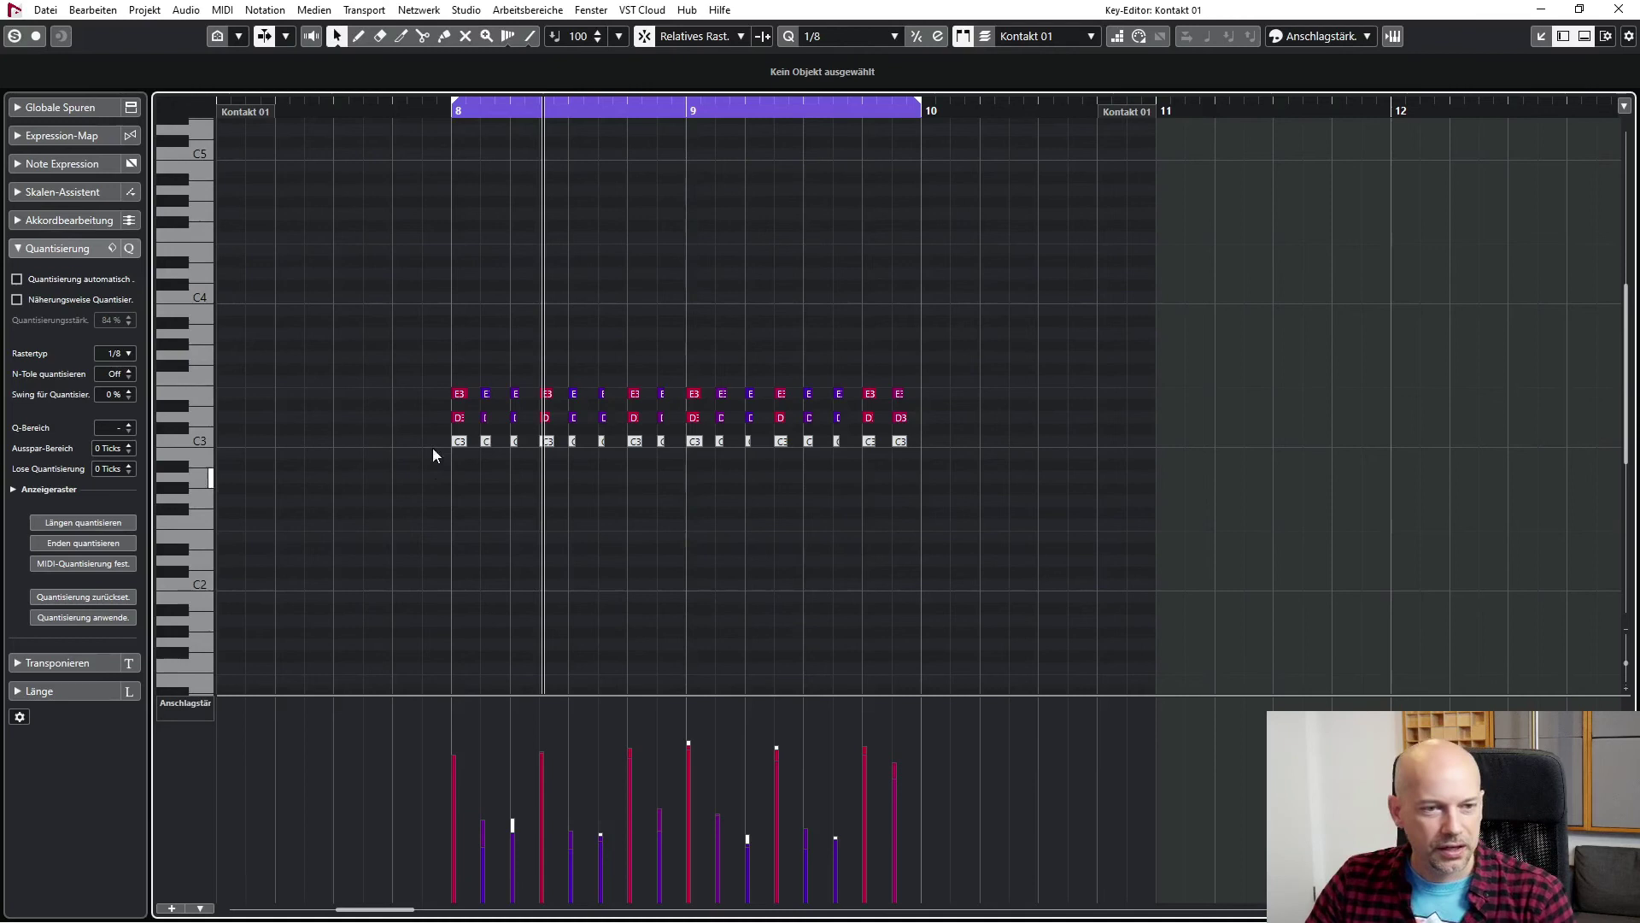
click(461, 419)
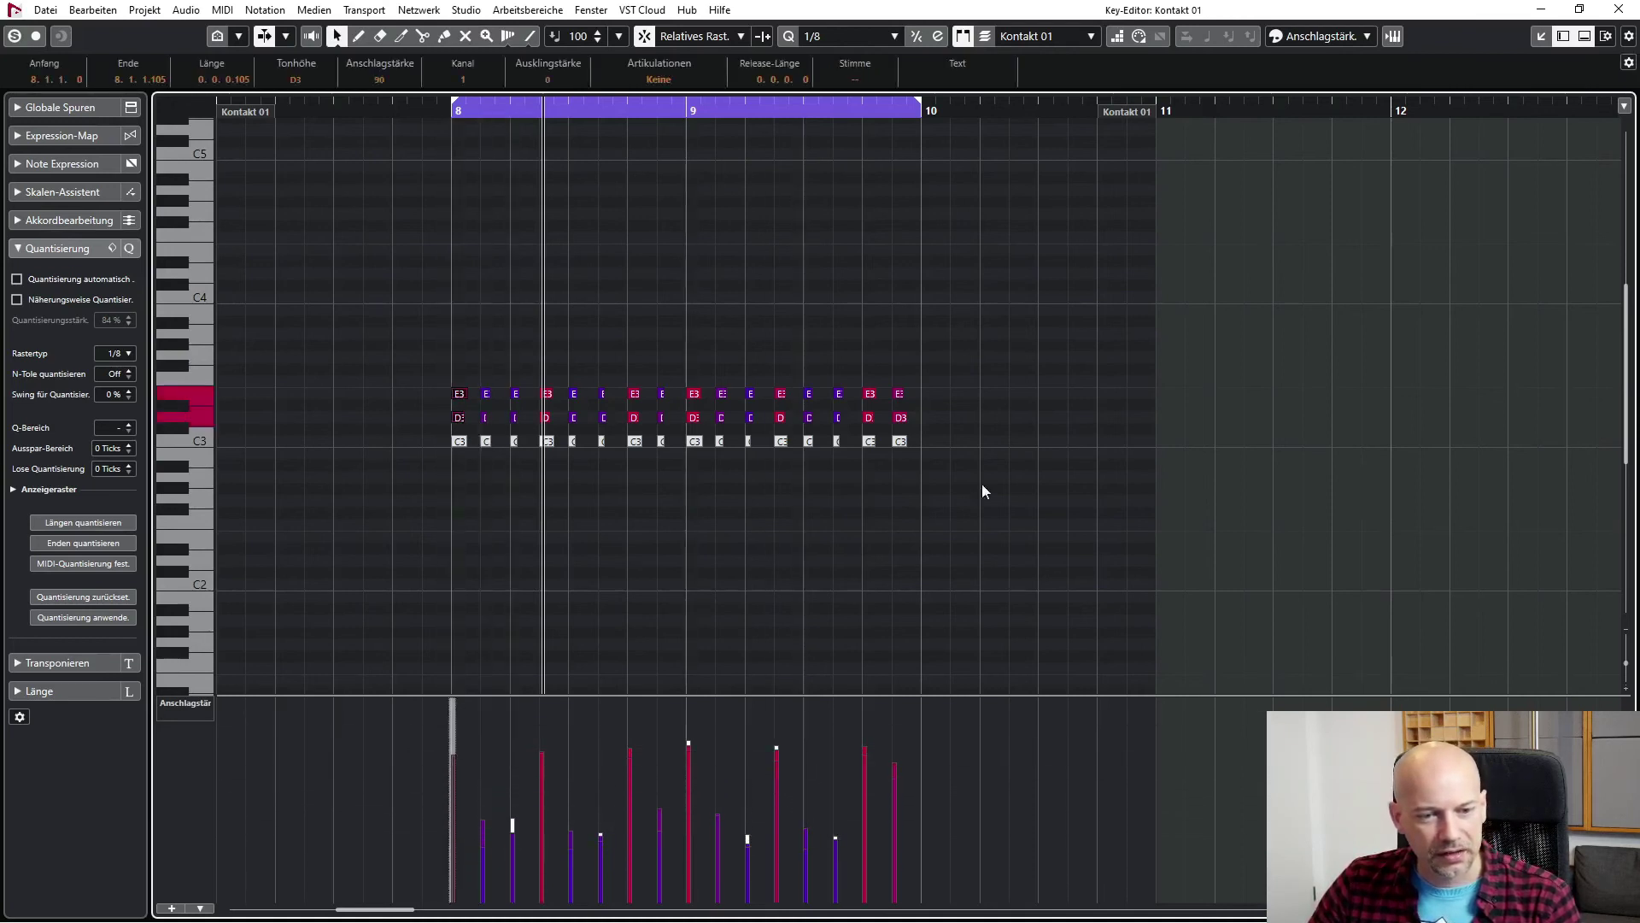
key(space)
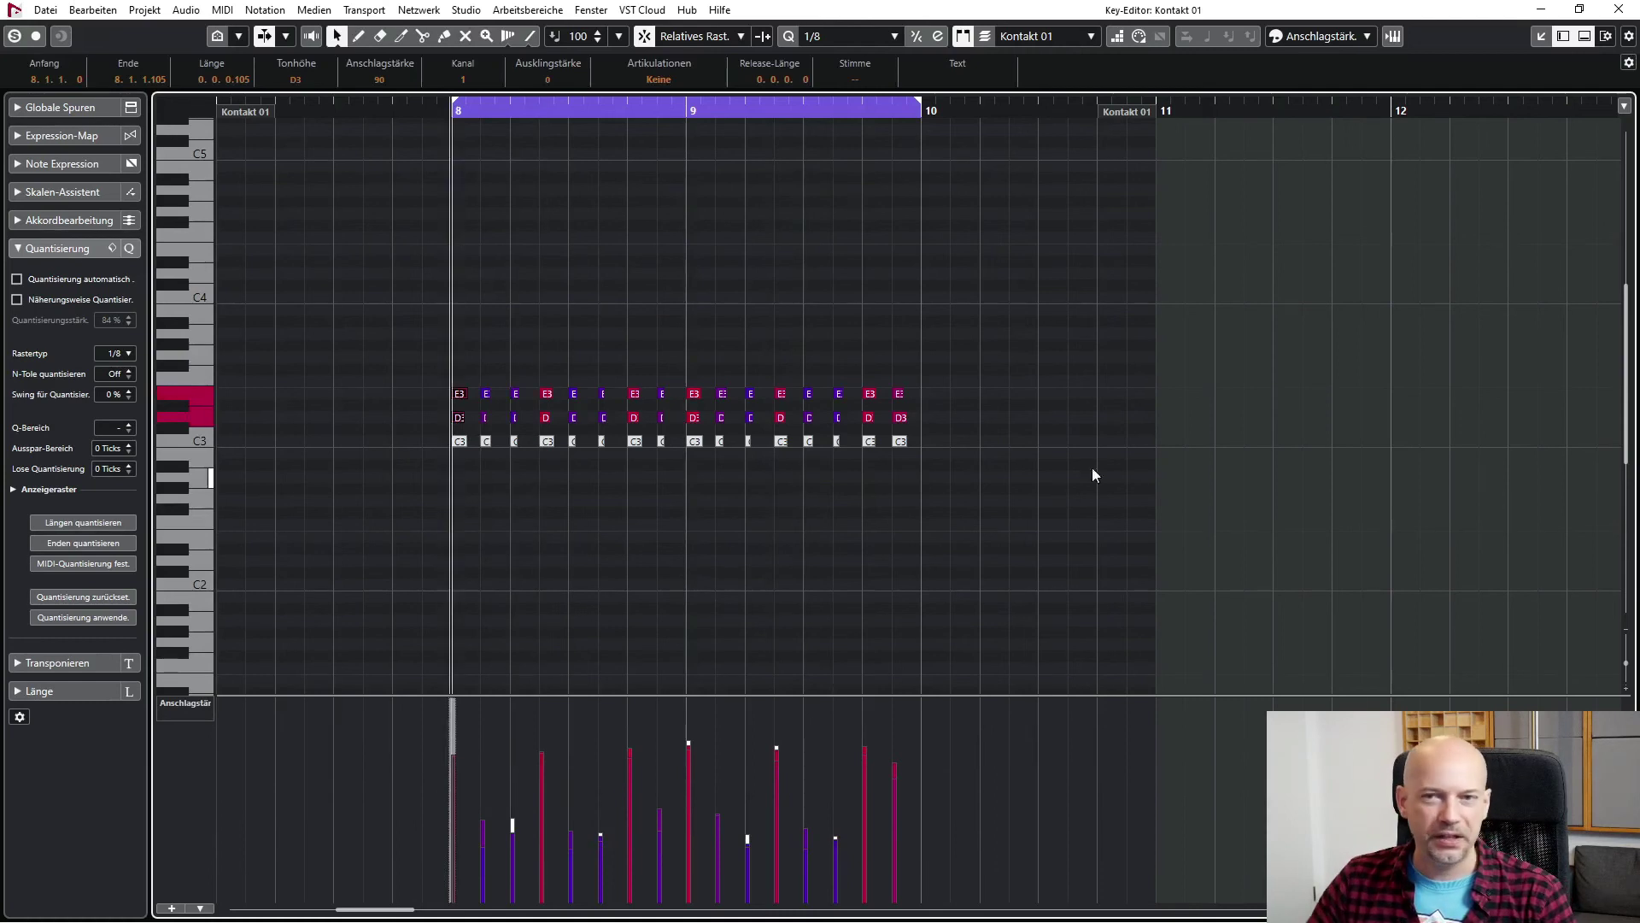
click(1627, 12)
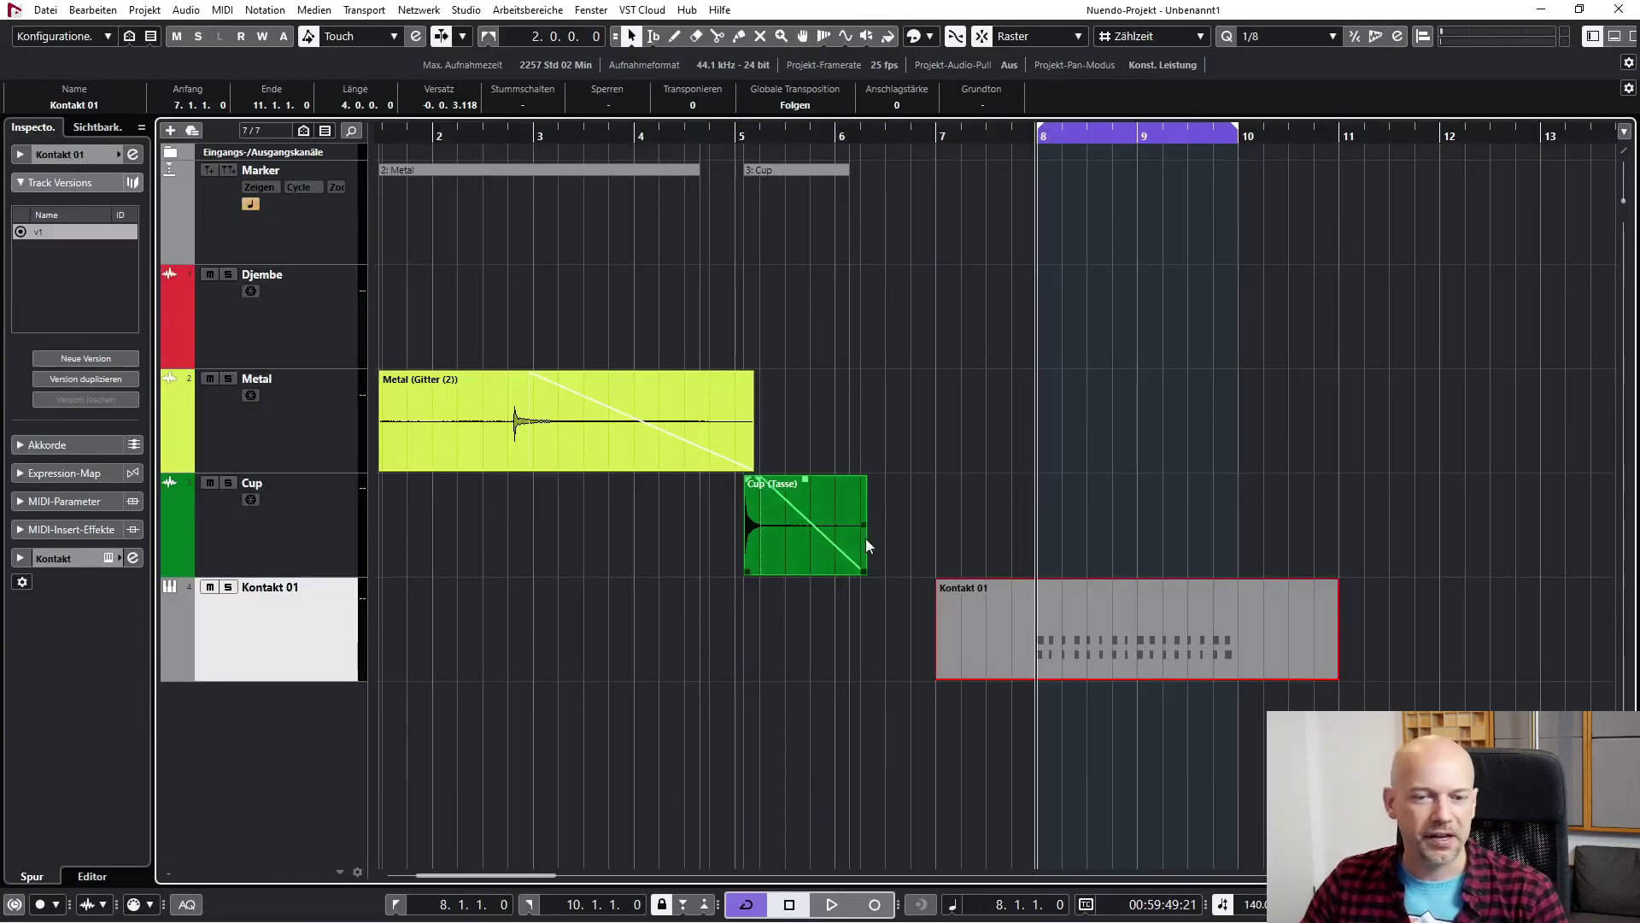
key(space)
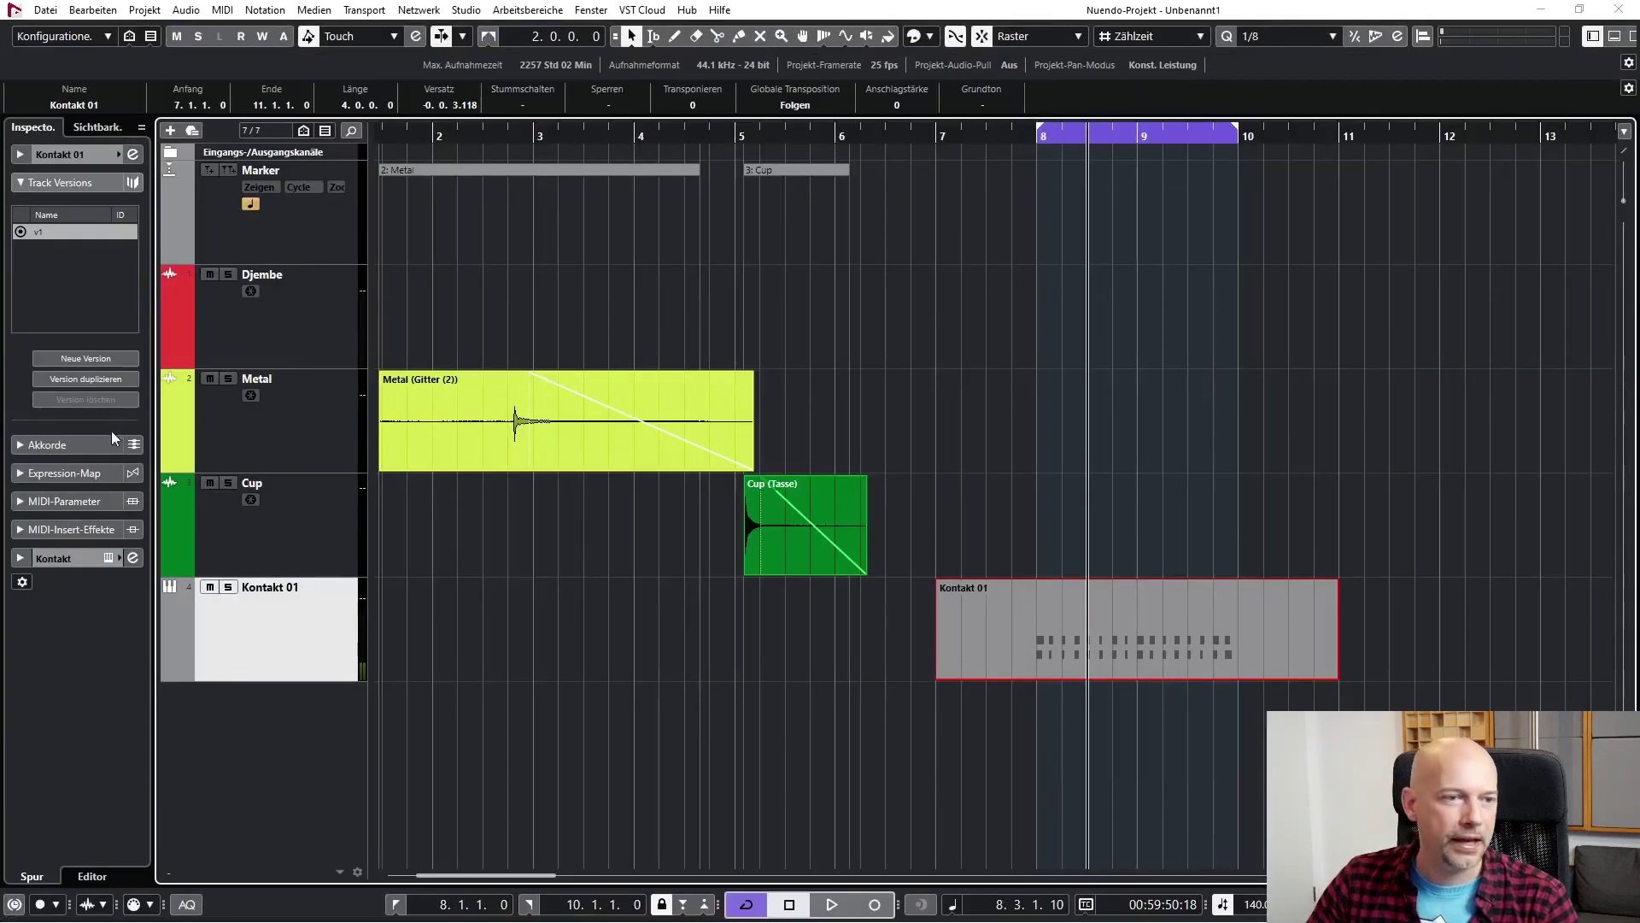
- Reopen the Kontakt instrument, hide its Wave Editor and expand the amplifier's modulation settings
click(106, 555)
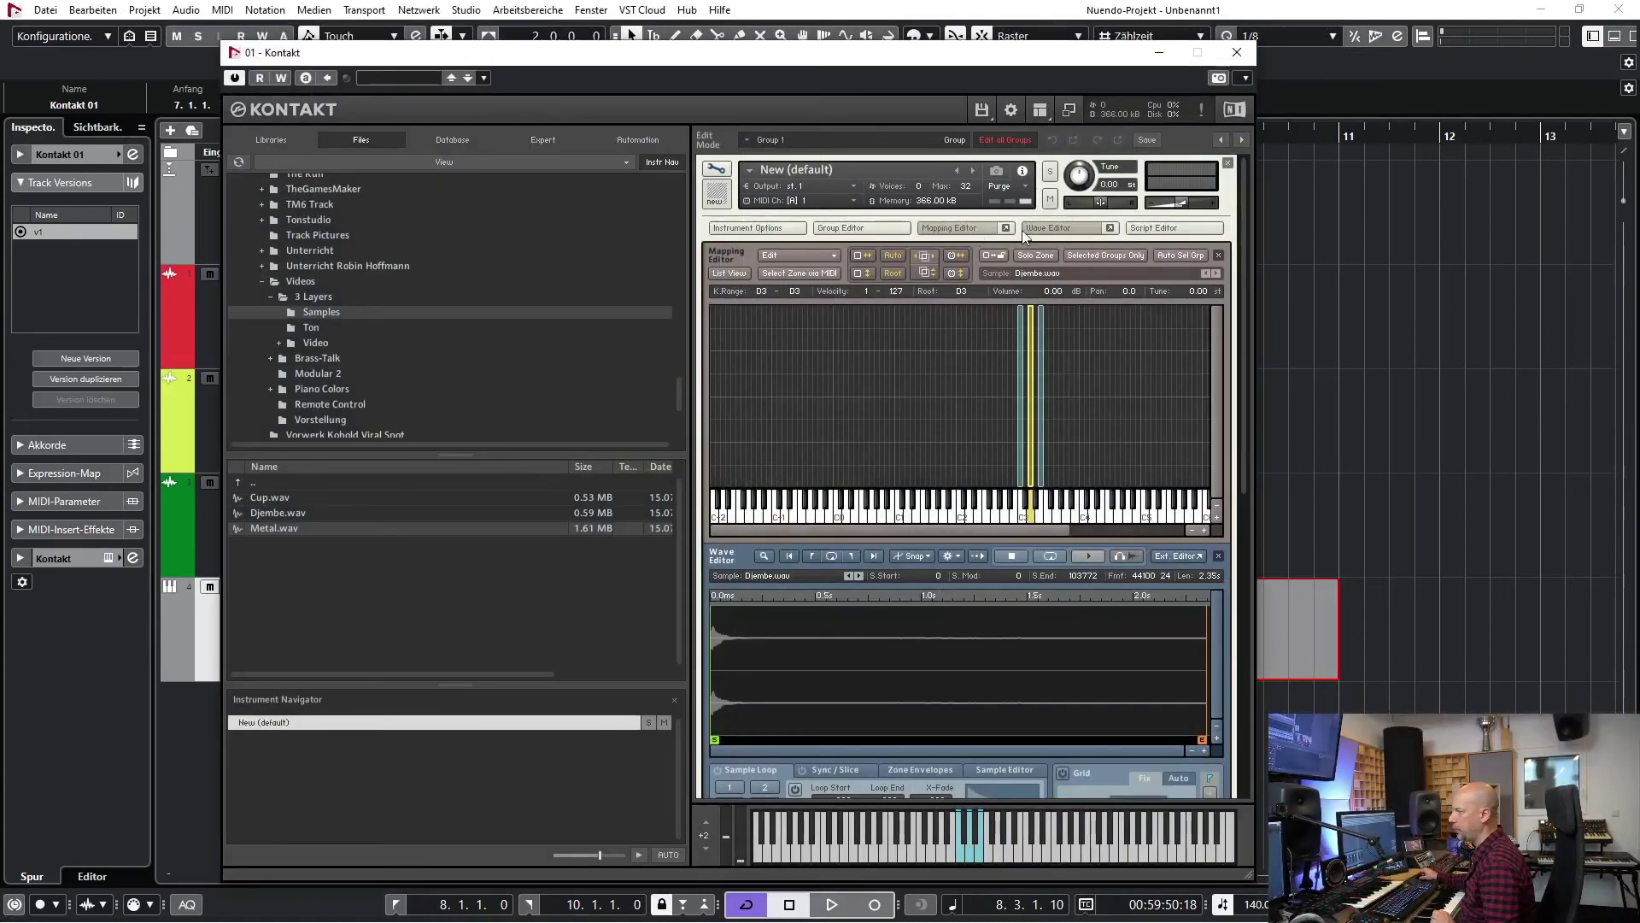
click(1069, 233)
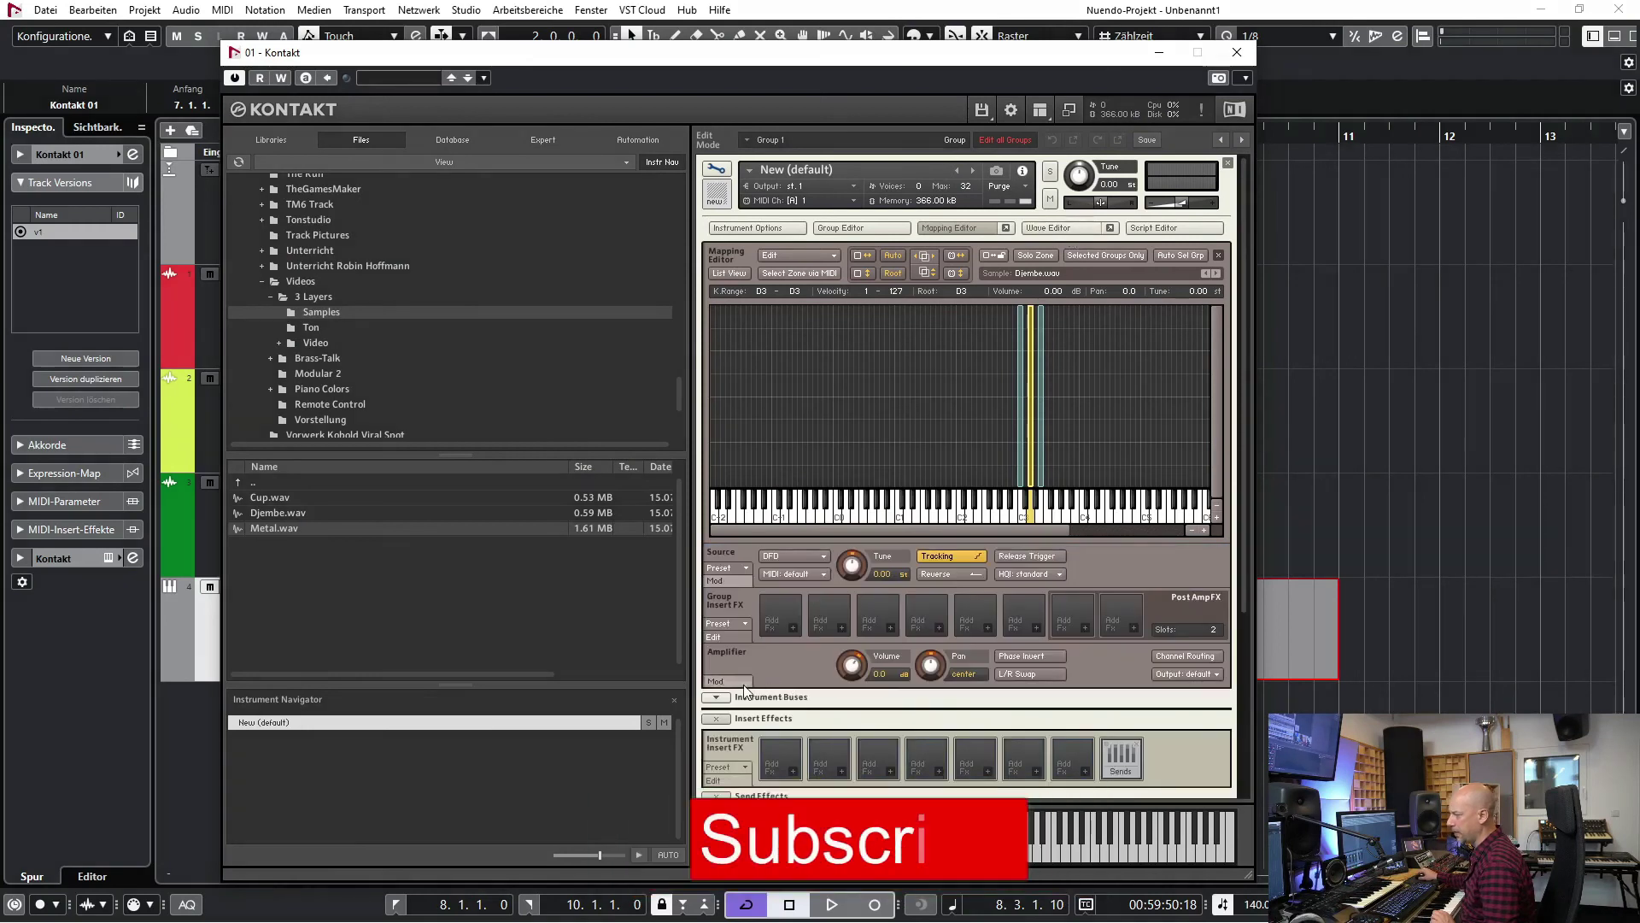
click(773, 676)
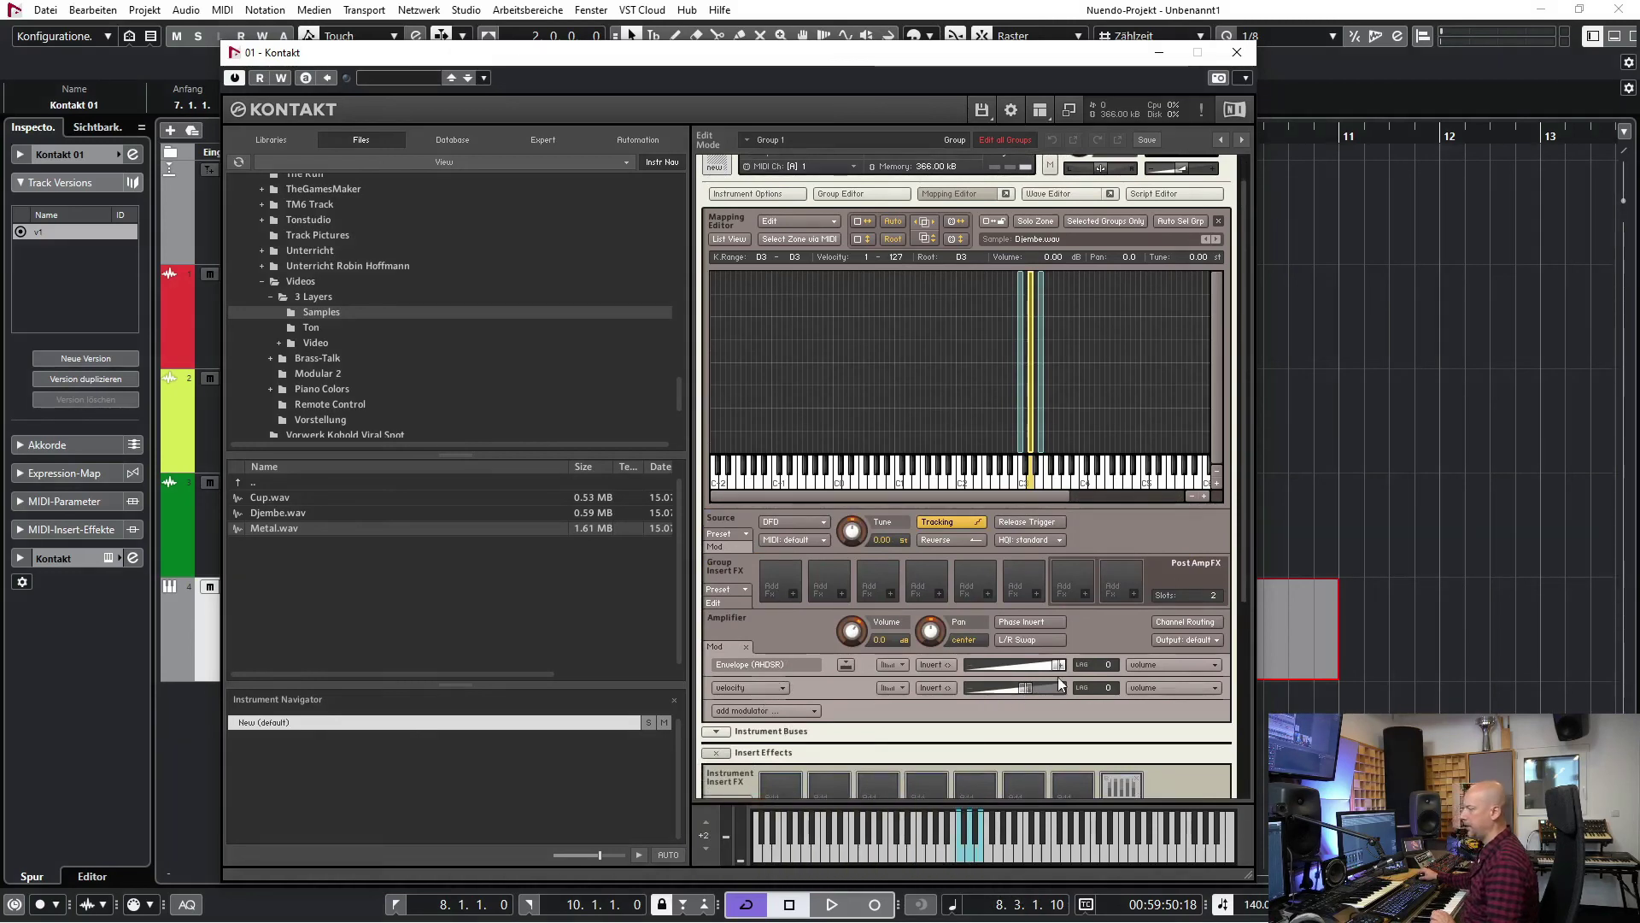
- Increase the velocity modulation amount on the amplifier's volume, check it with loop playback and close Kontakt
mouse_move(1030, 689)
mouse_move(1029, 689)
mouse_down()
mouse_move(1063, 689)
mouse_move(987, 709)
mouse_move(1044, 690)
mouse_up()
key(space)
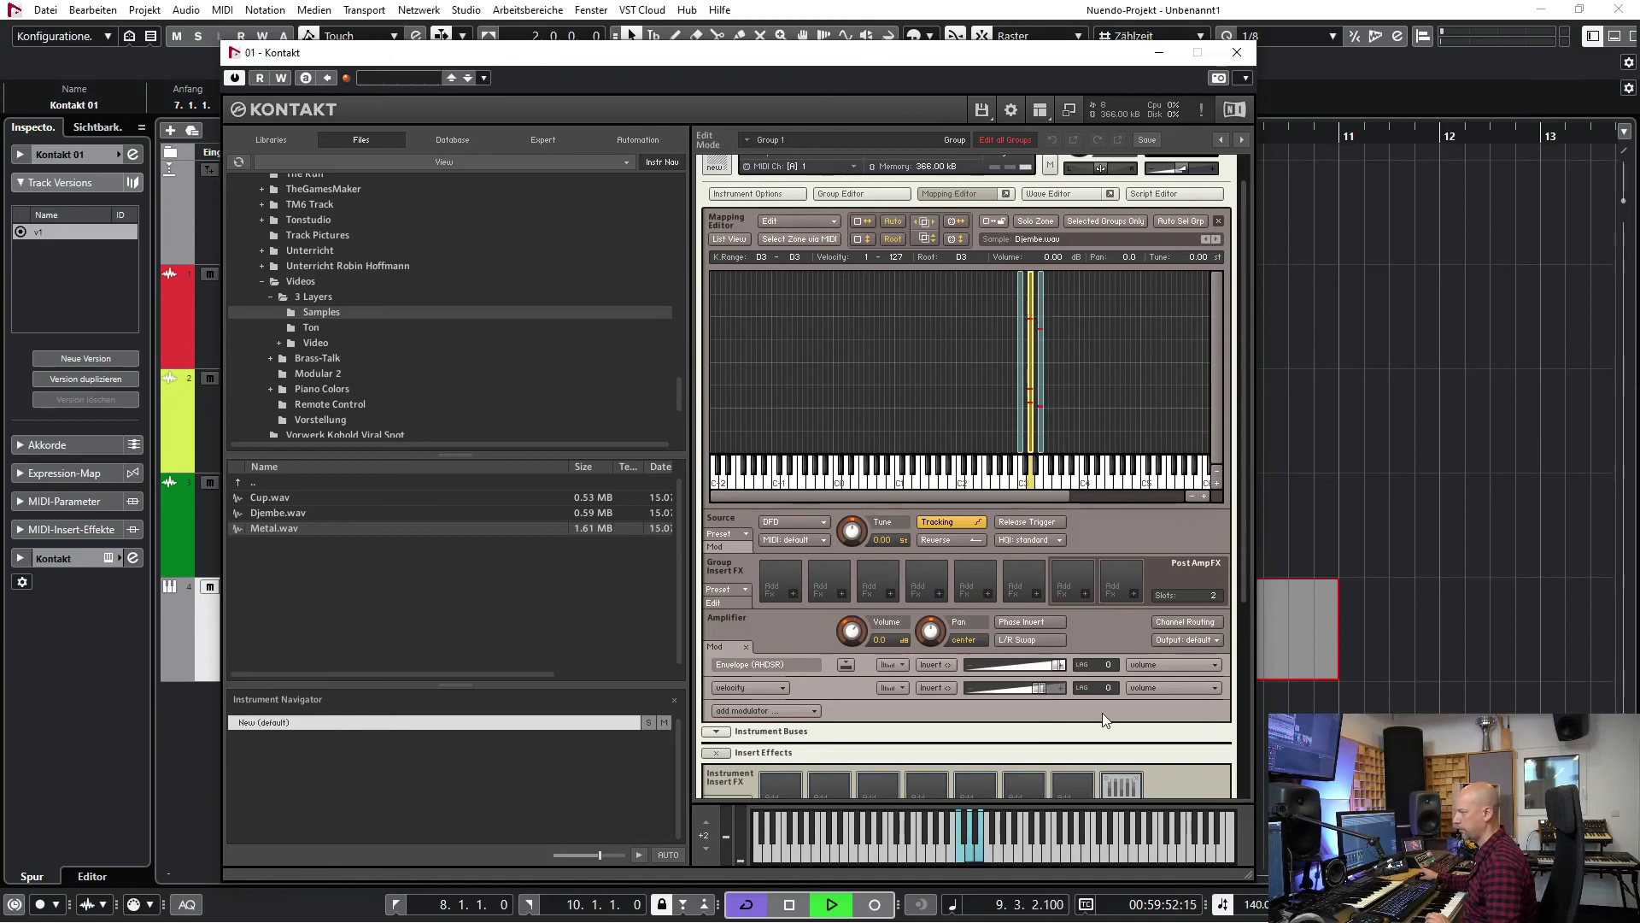
key(space)
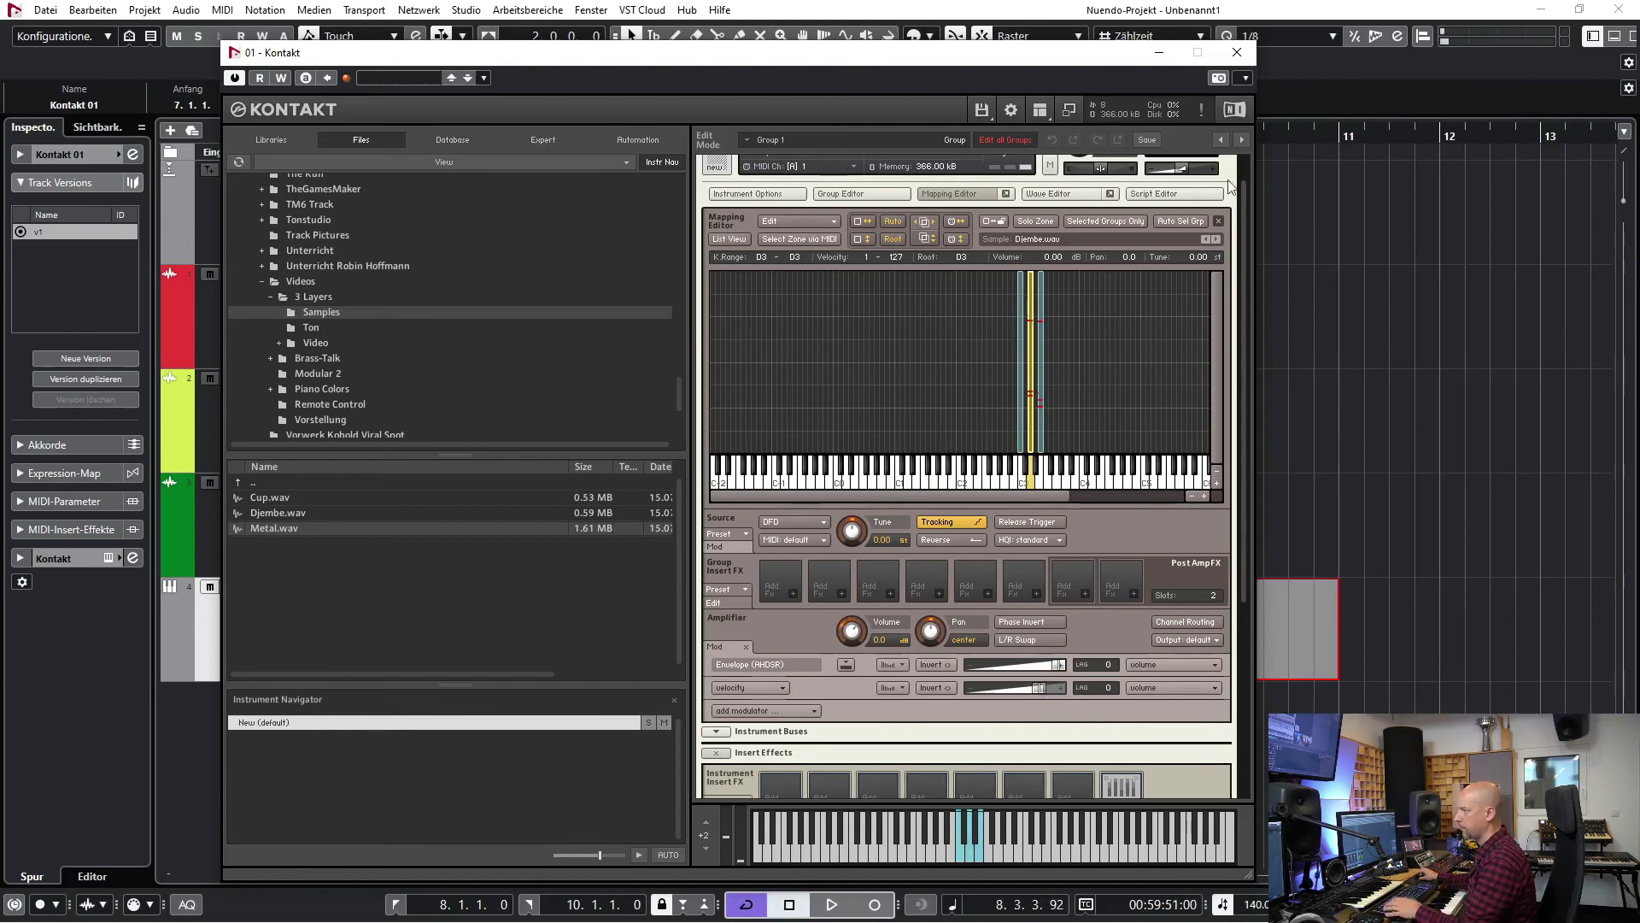
click(1237, 53)
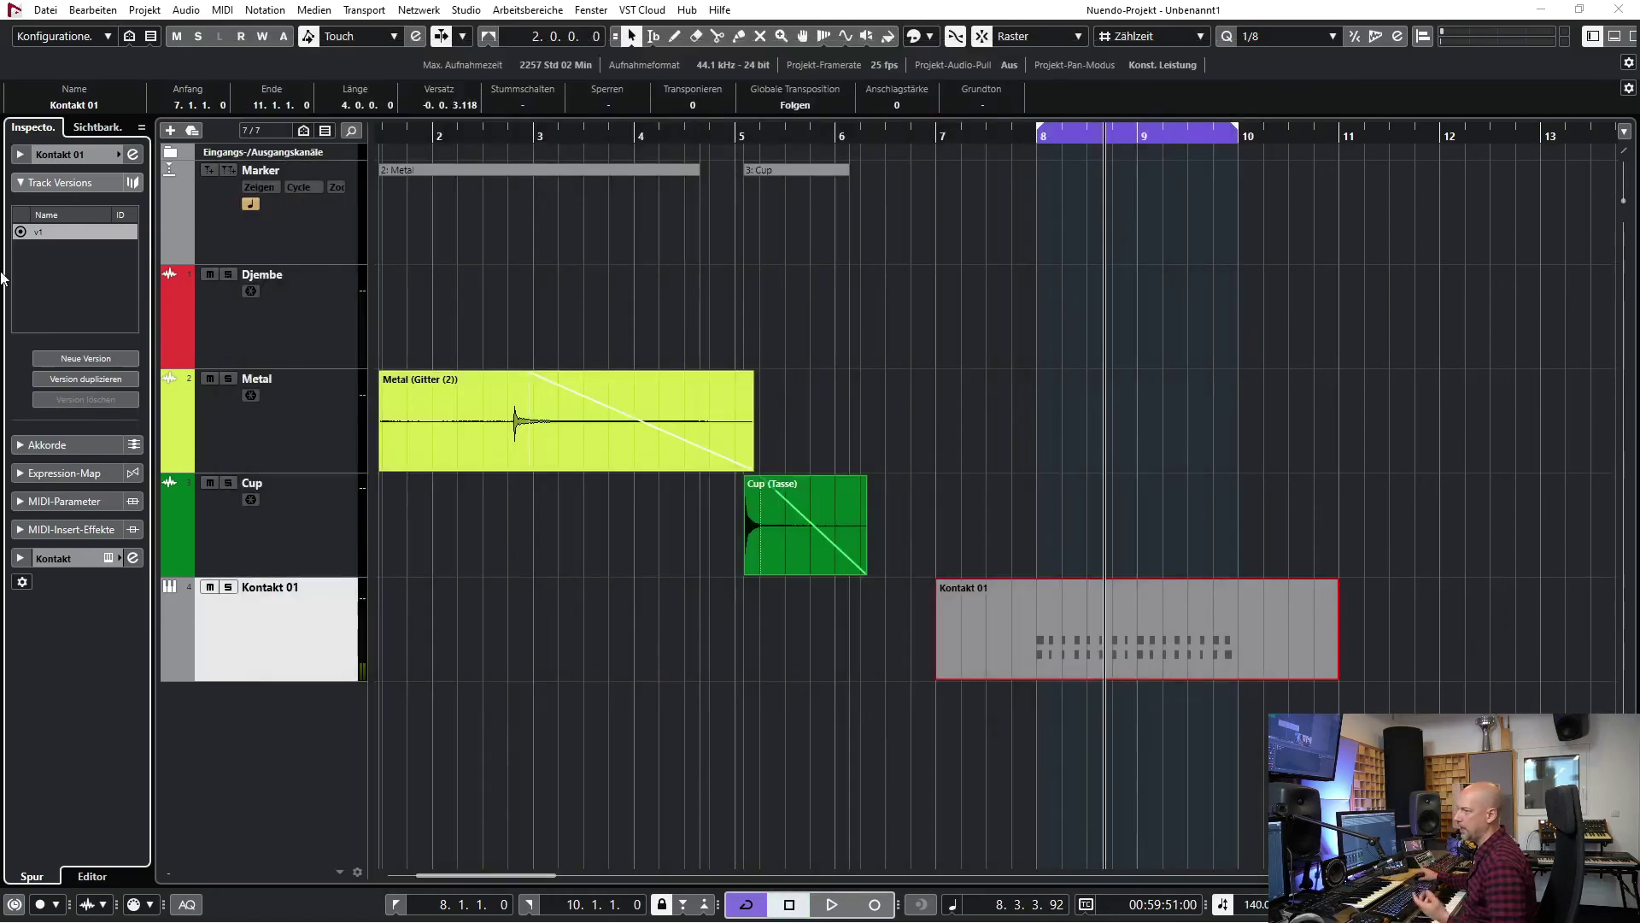
- Search the audio insert effects of Kontakt 01 for "echo" and load EchoBoy in the first insert slot
click(50, 557)
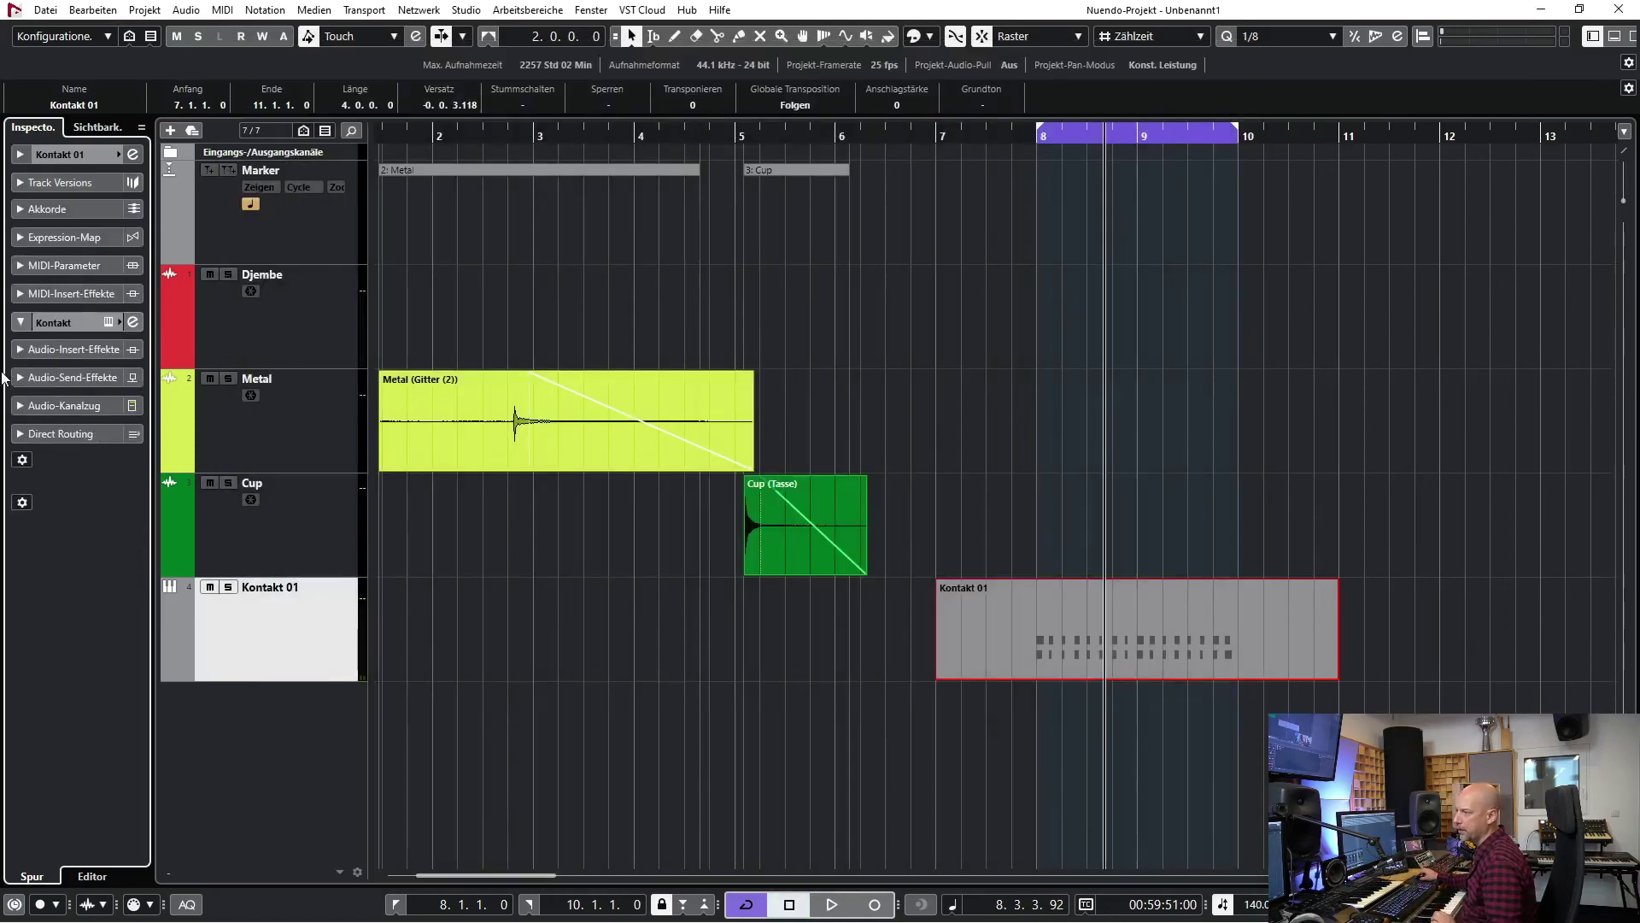
click(65, 349)
click(131, 382)
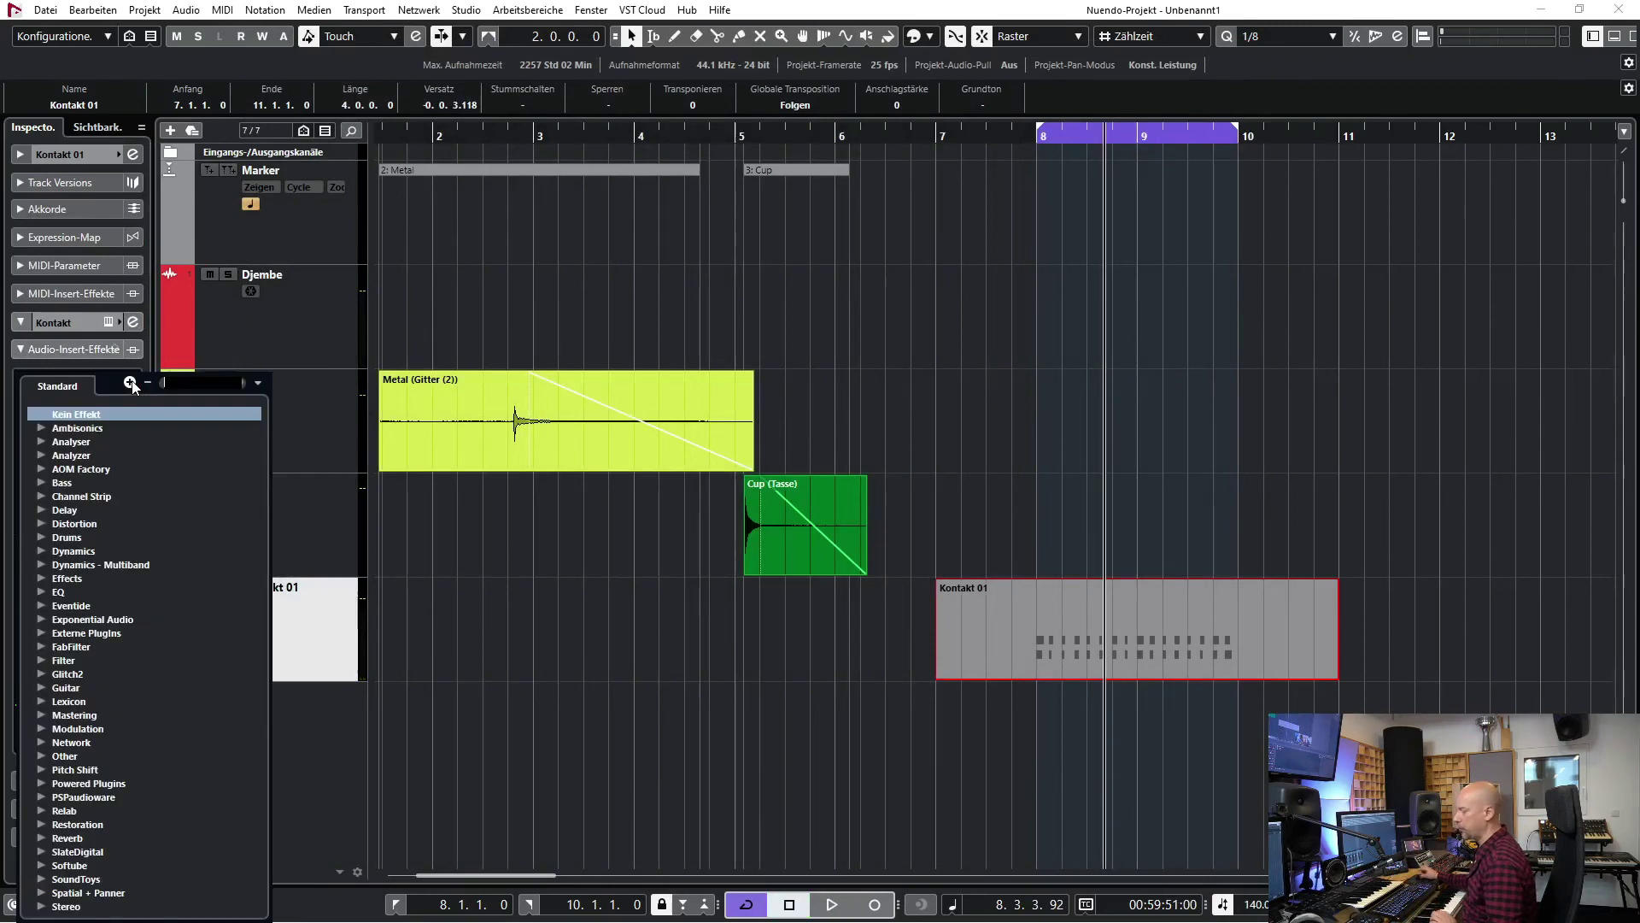
text(echo)
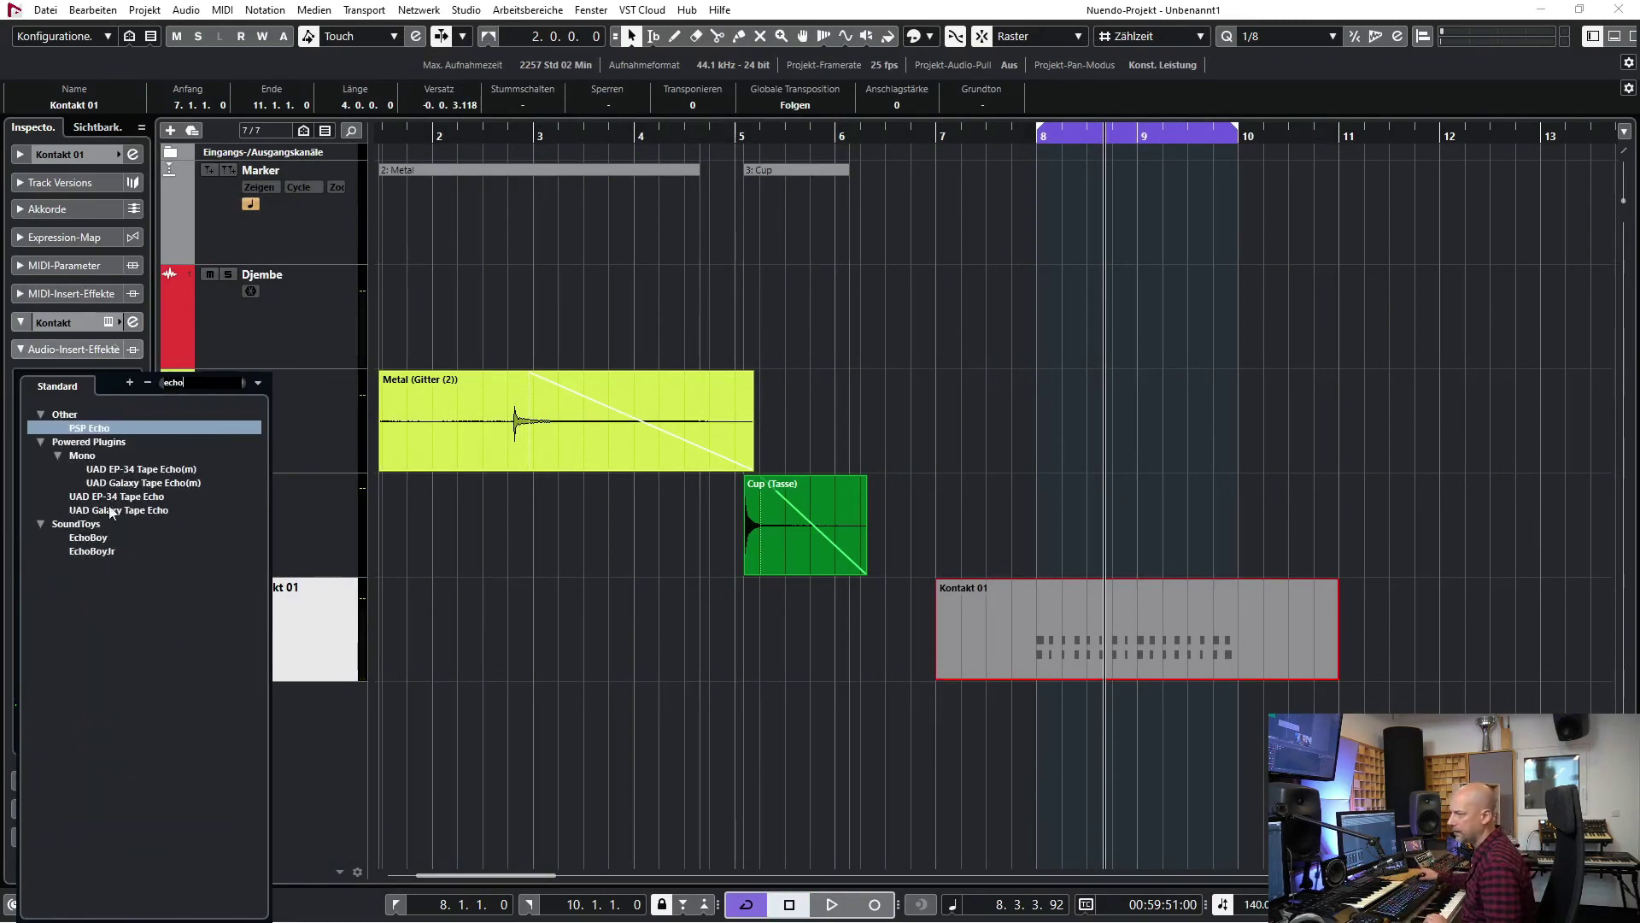
click(96, 551)
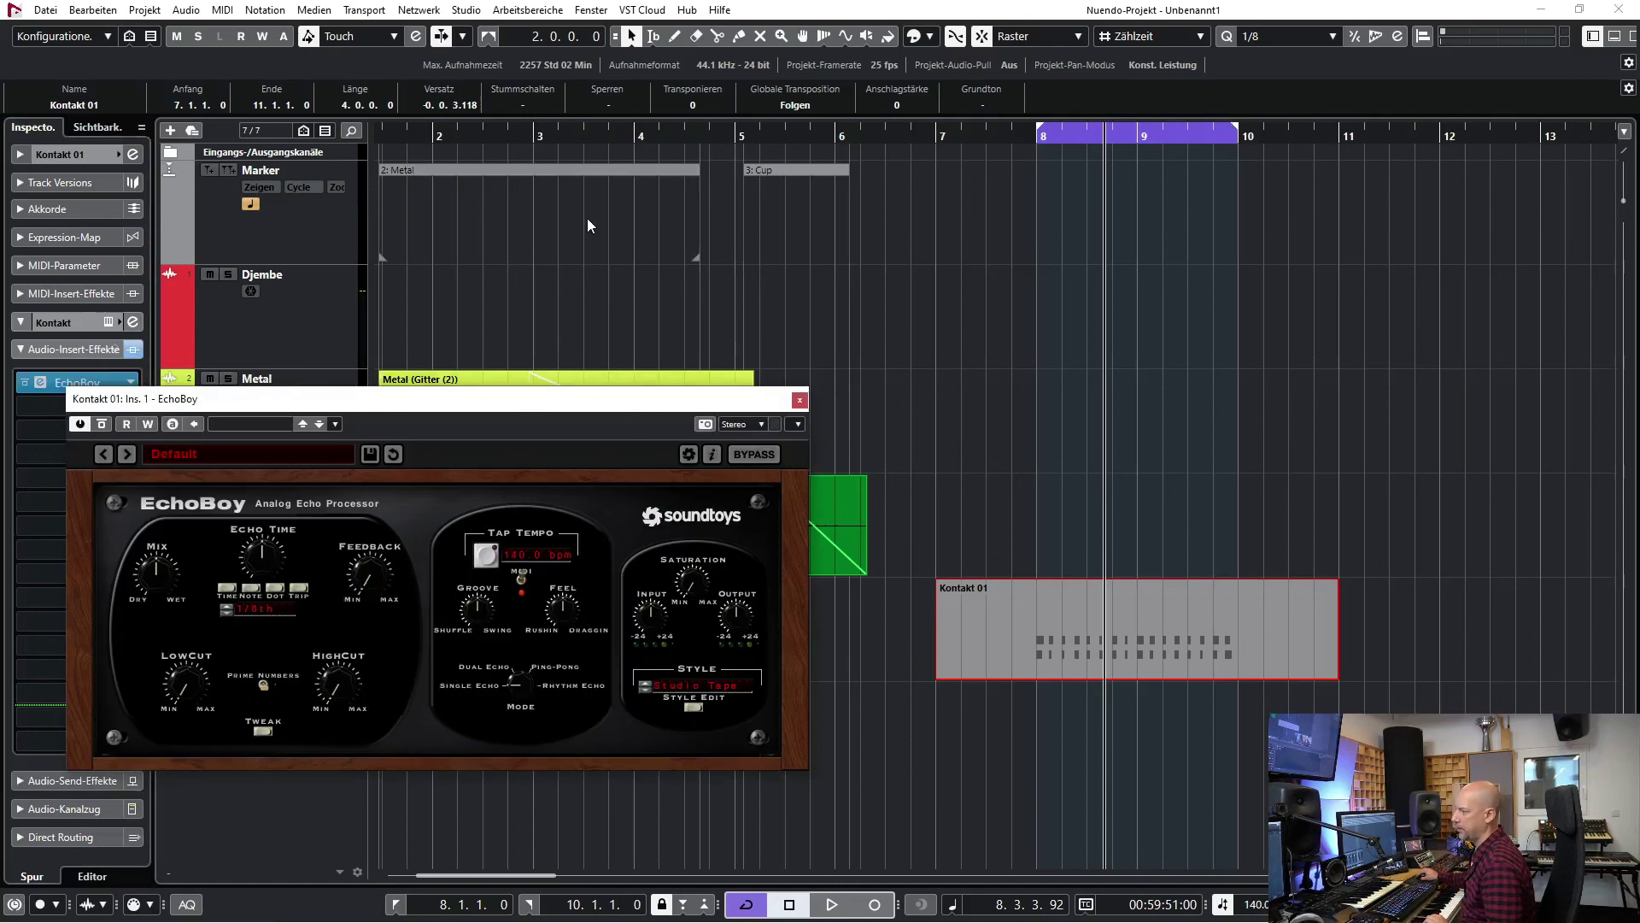
- Switch EchoBoy to Ping-Pong mode, set the Pong time to 1/8 dot and start playback
drag(514, 675, 540, 642)
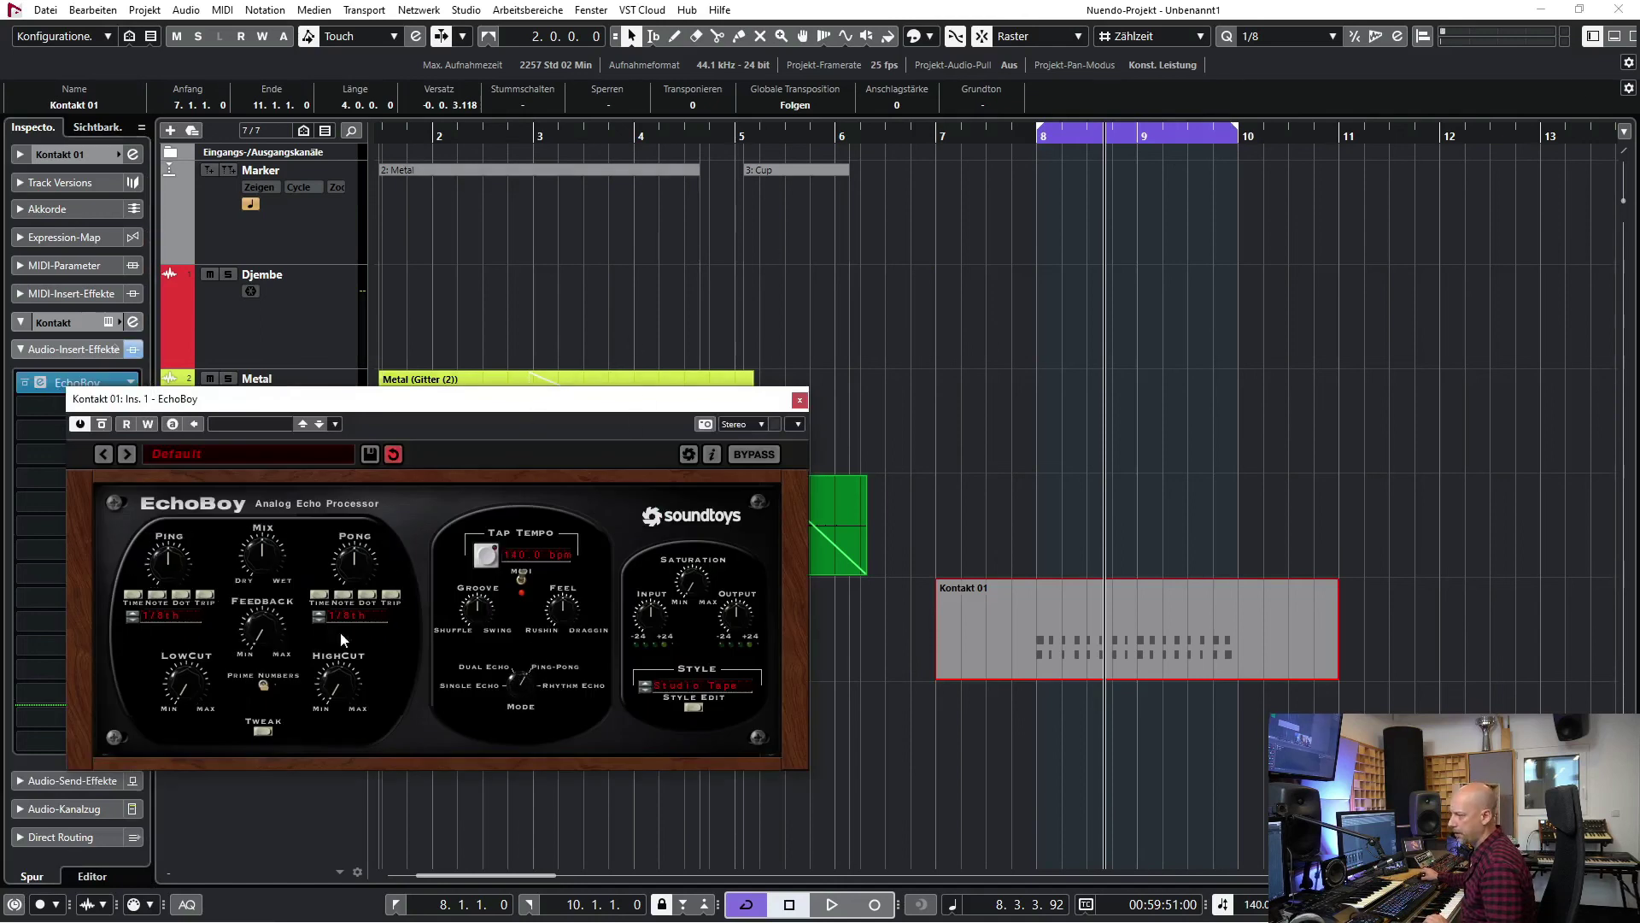
drag(356, 557, 403, 580)
drag(367, 566, 362, 592)
key(space)
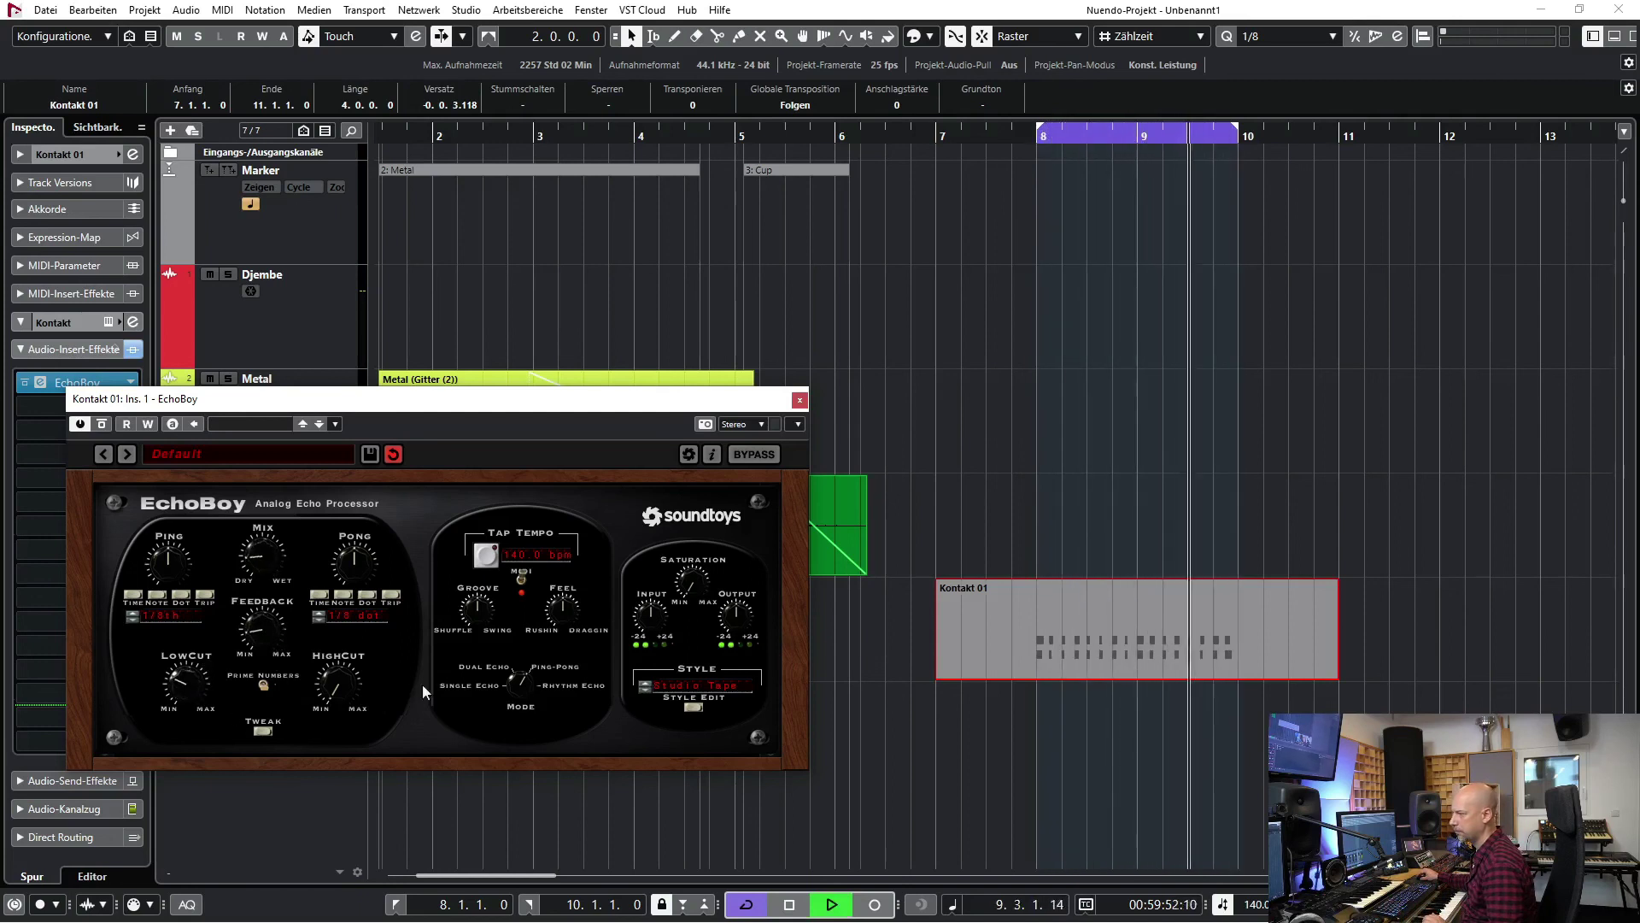
- Set EchoBoy's style to Cheap Tape, adjust the saturation and lower the output level
click(689, 685)
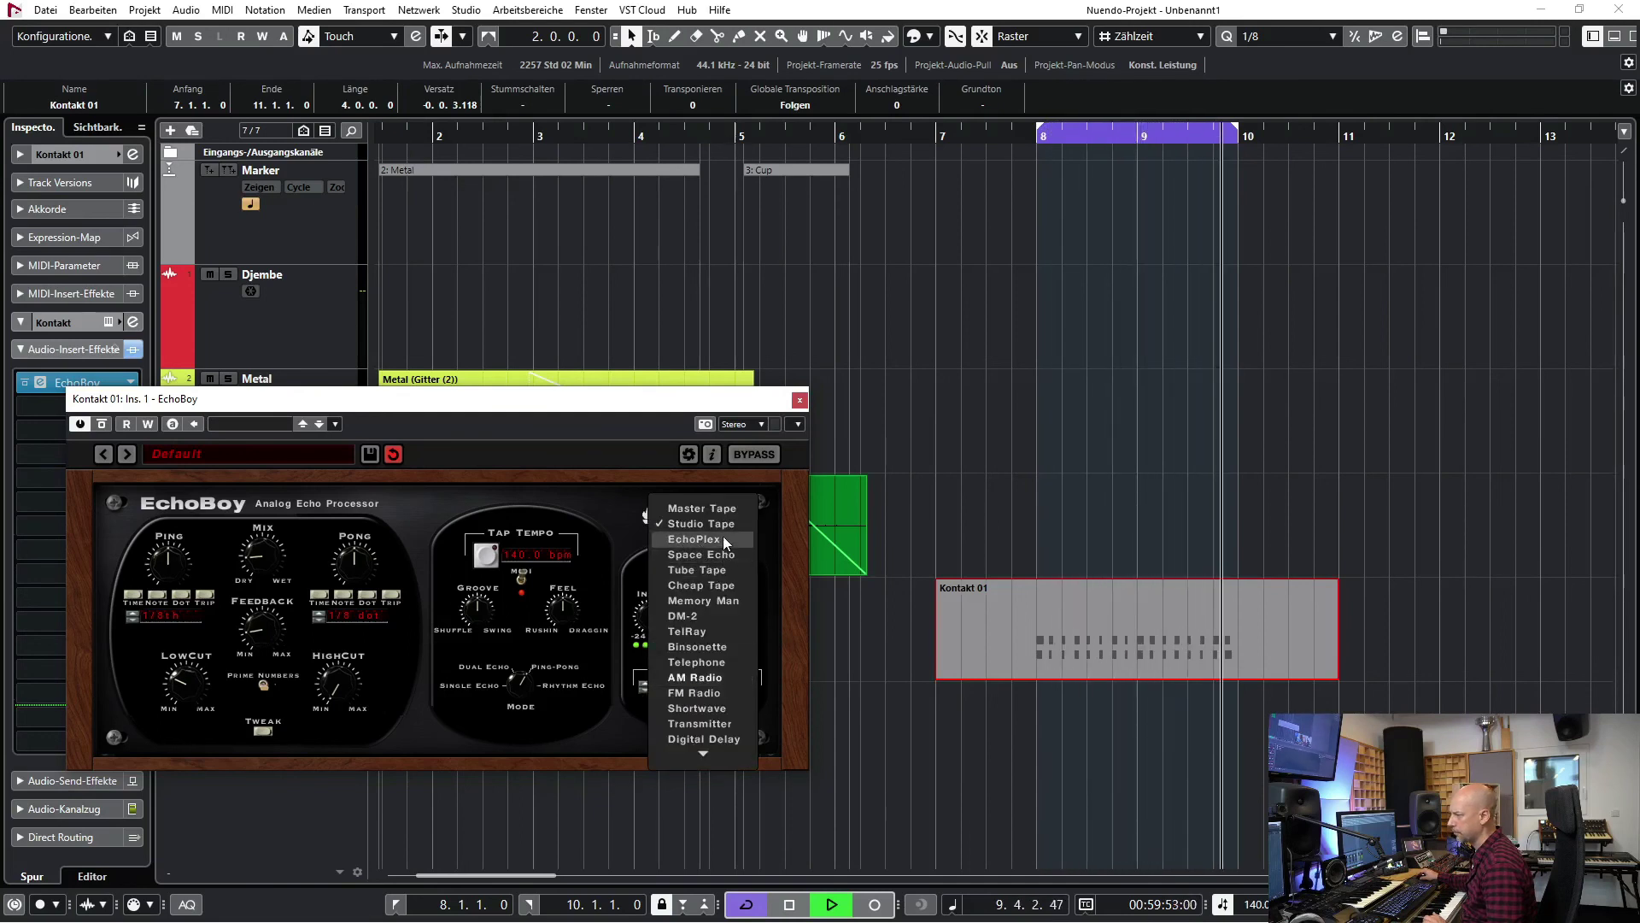
click(701, 585)
drag(710, 536, 731, 518)
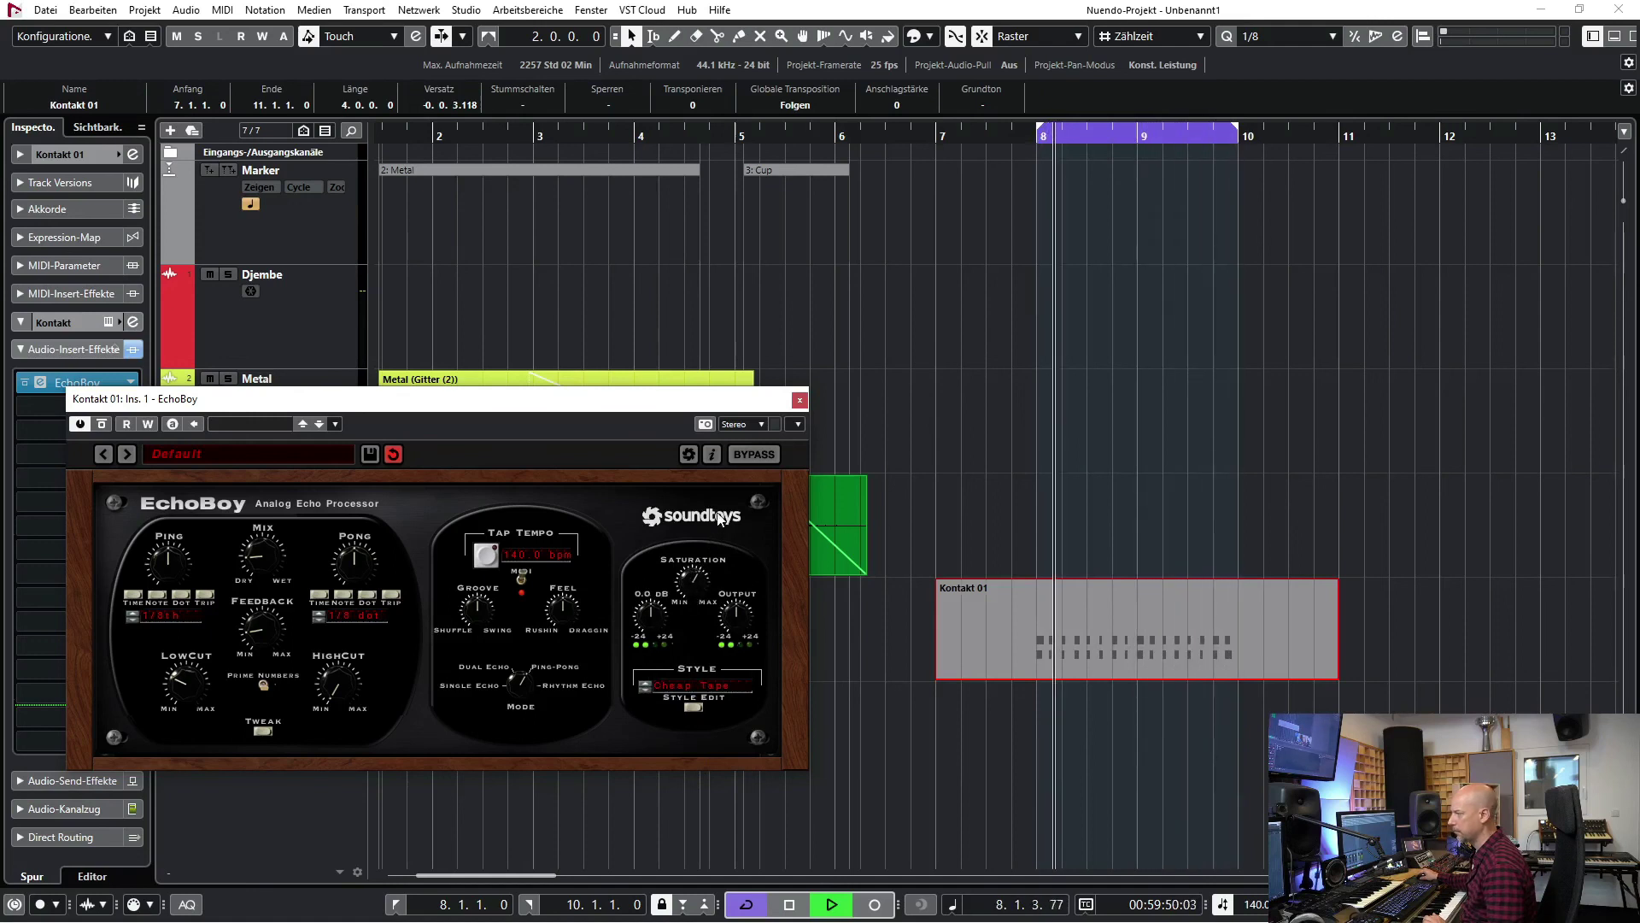
drag(734, 612, 727, 645)
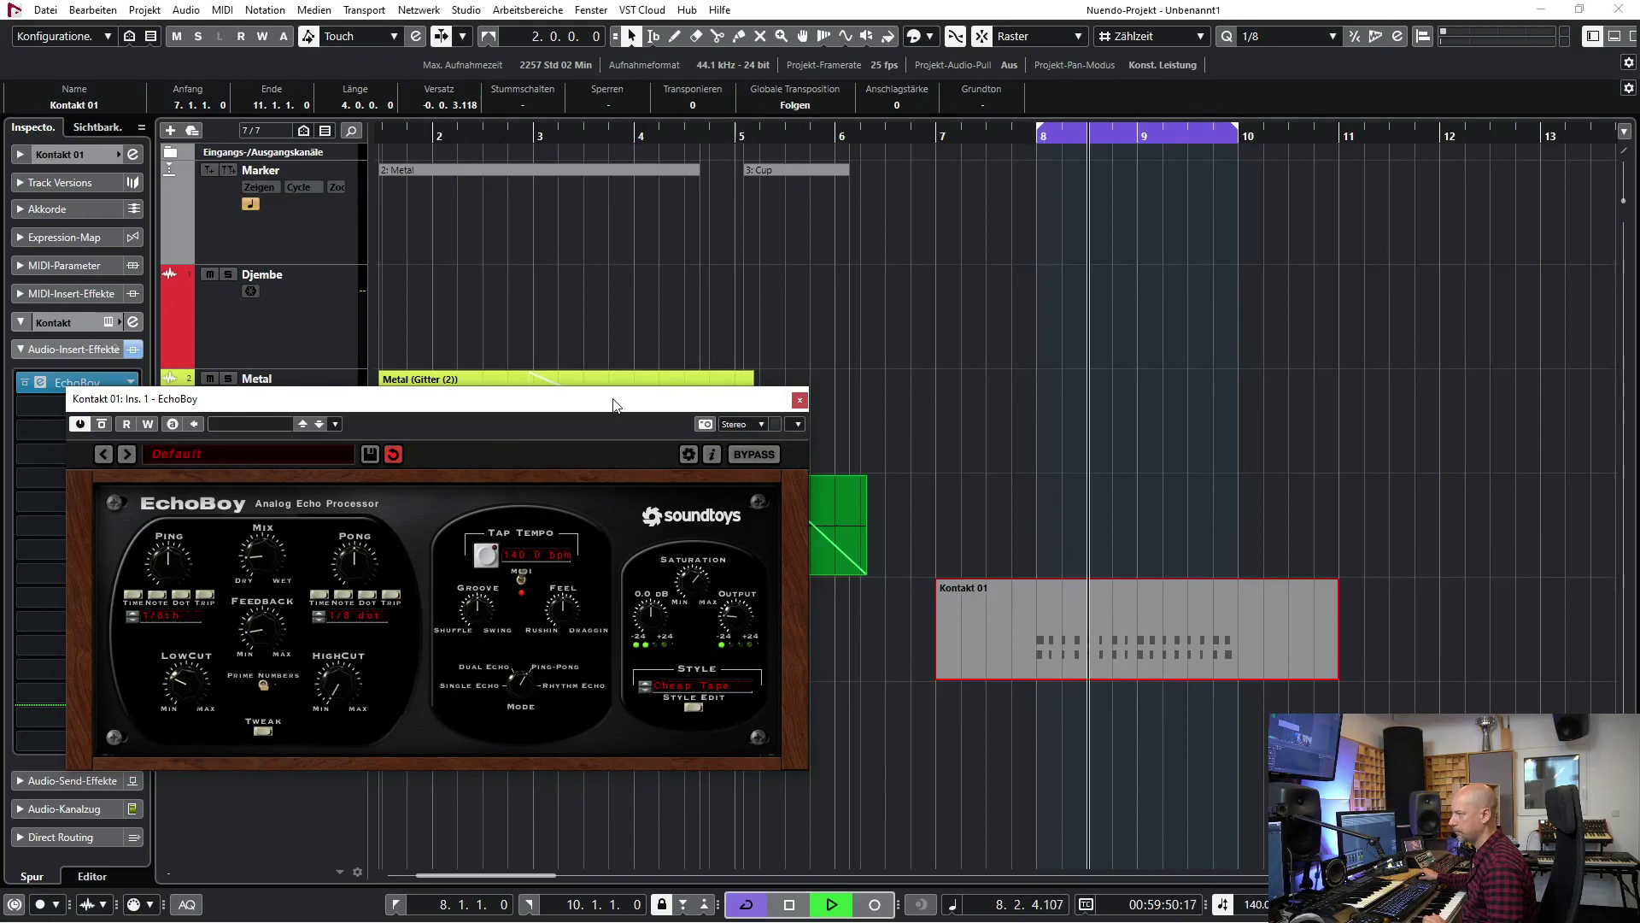
- Move EchoBoy to the second insert slot of Kontakt 01, search for "deca" and load Decapitator in the first slot
drag(612, 396, 839, 407)
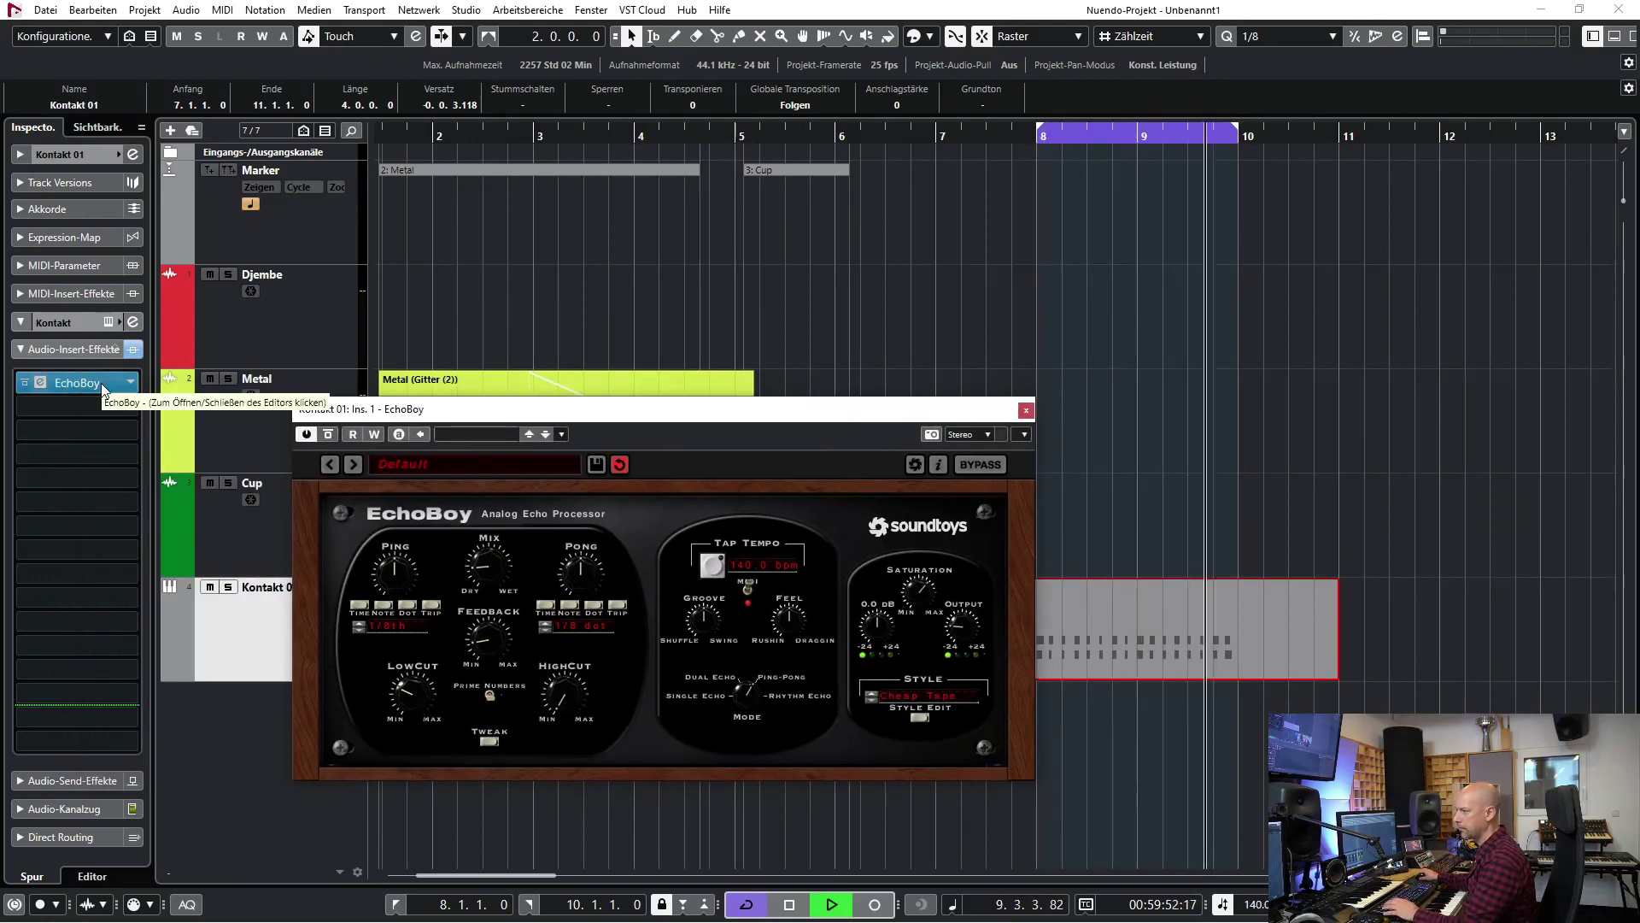
key(space)
drag(100, 397, 96, 405)
click(133, 383)
text(deca)
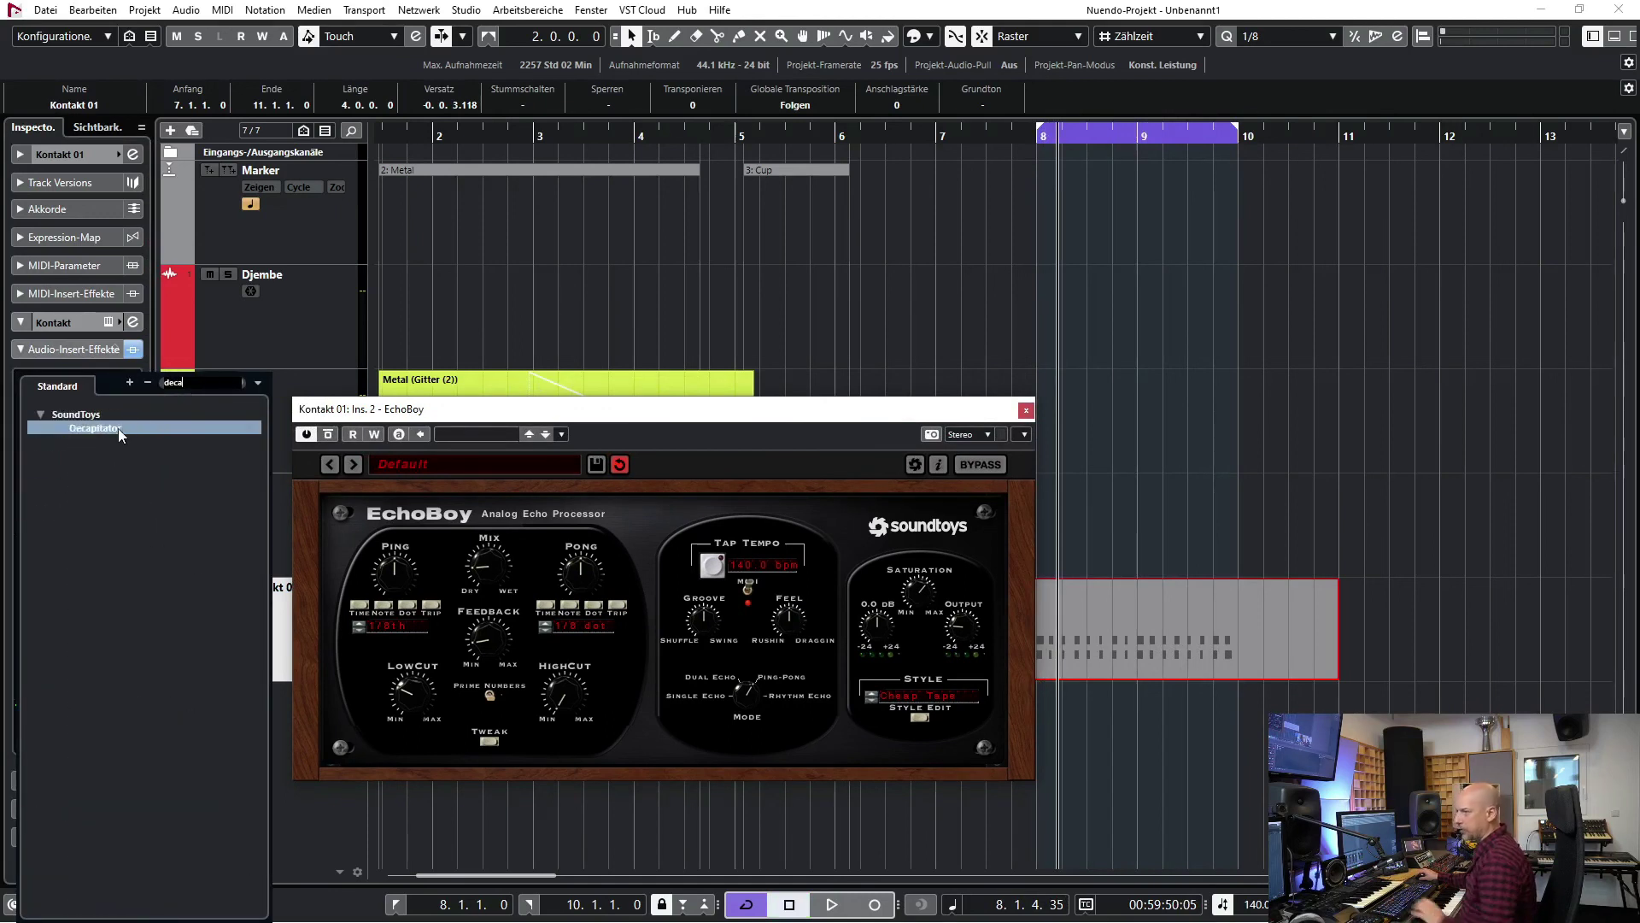
click(118, 429)
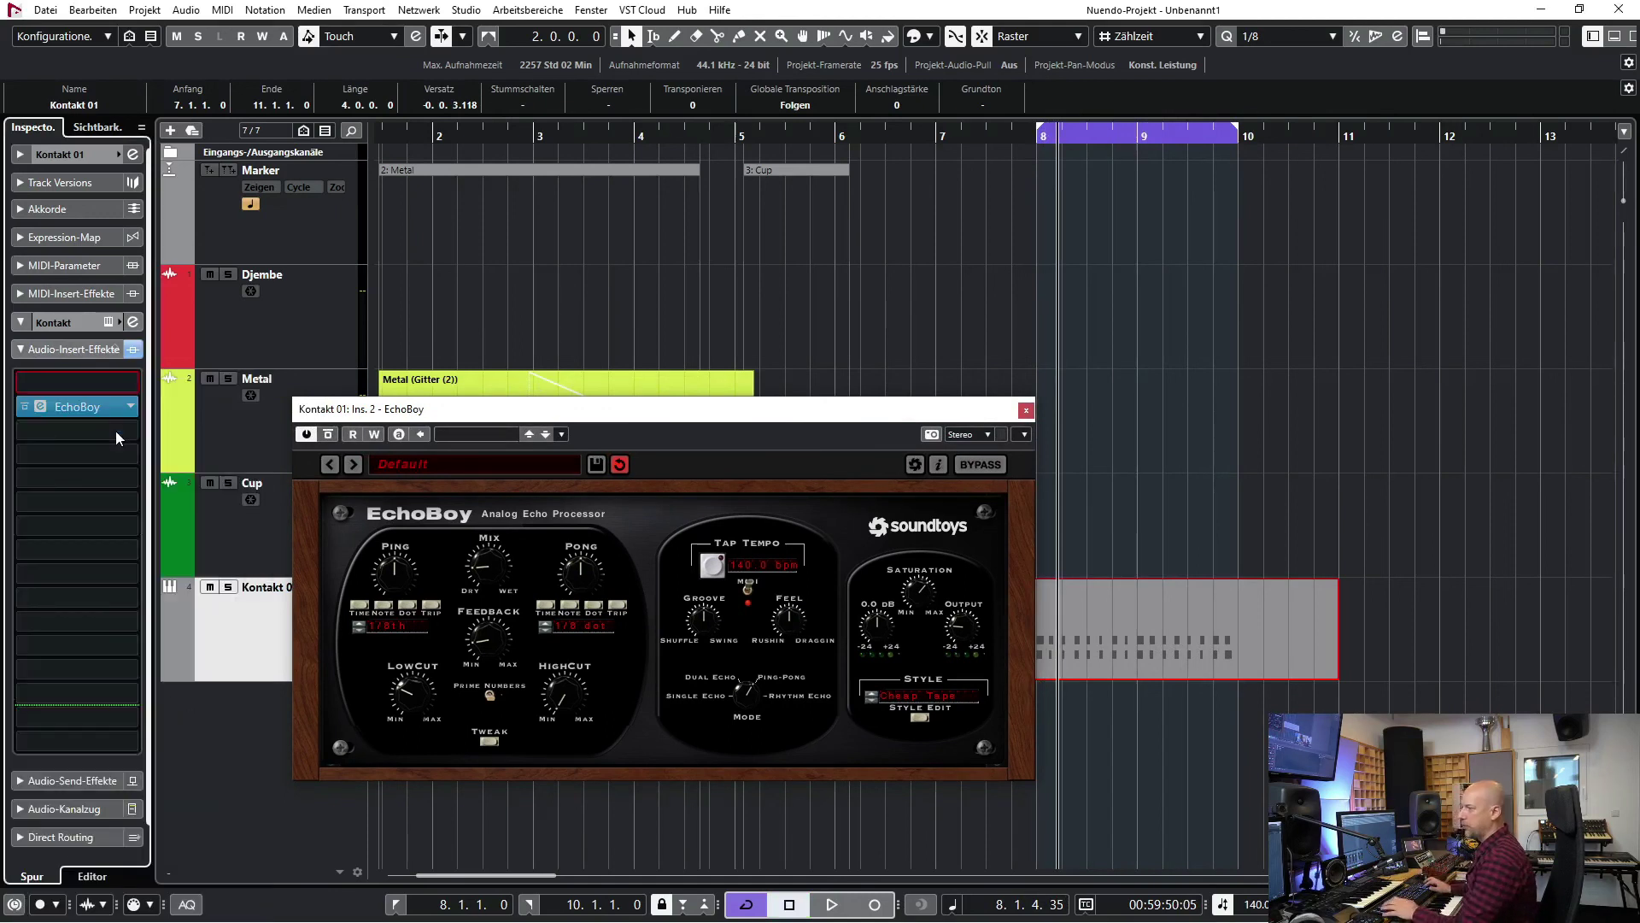
- Start loop playback and raise Decapitator's low cut and drive
key(space)
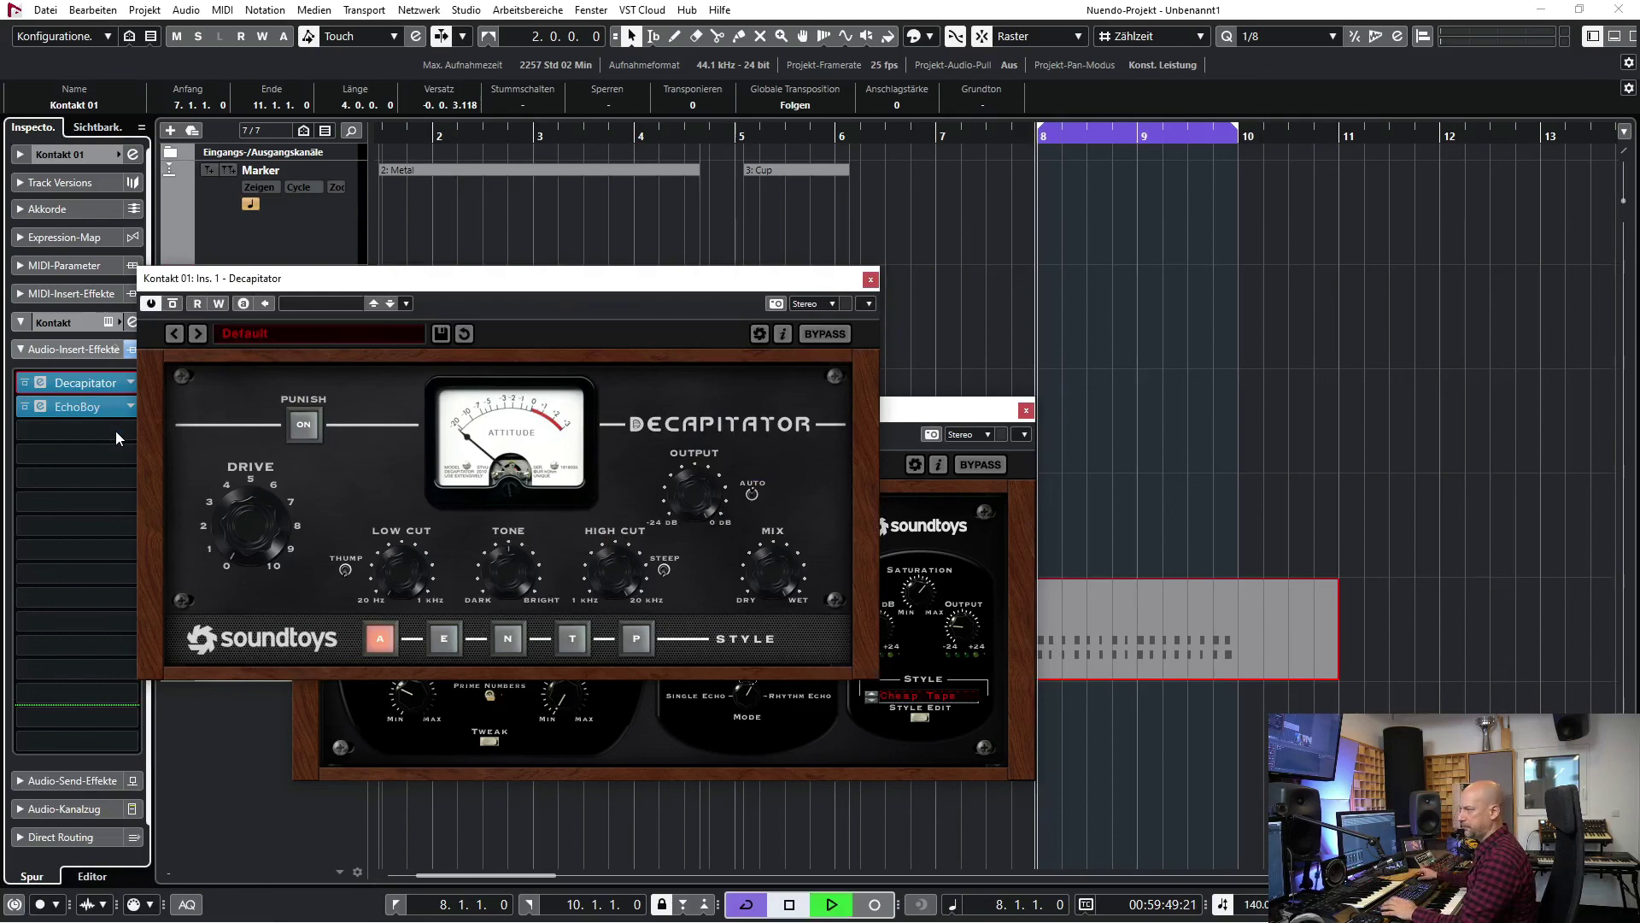
drag(413, 581, 414, 567)
drag(248, 505, 261, 483)
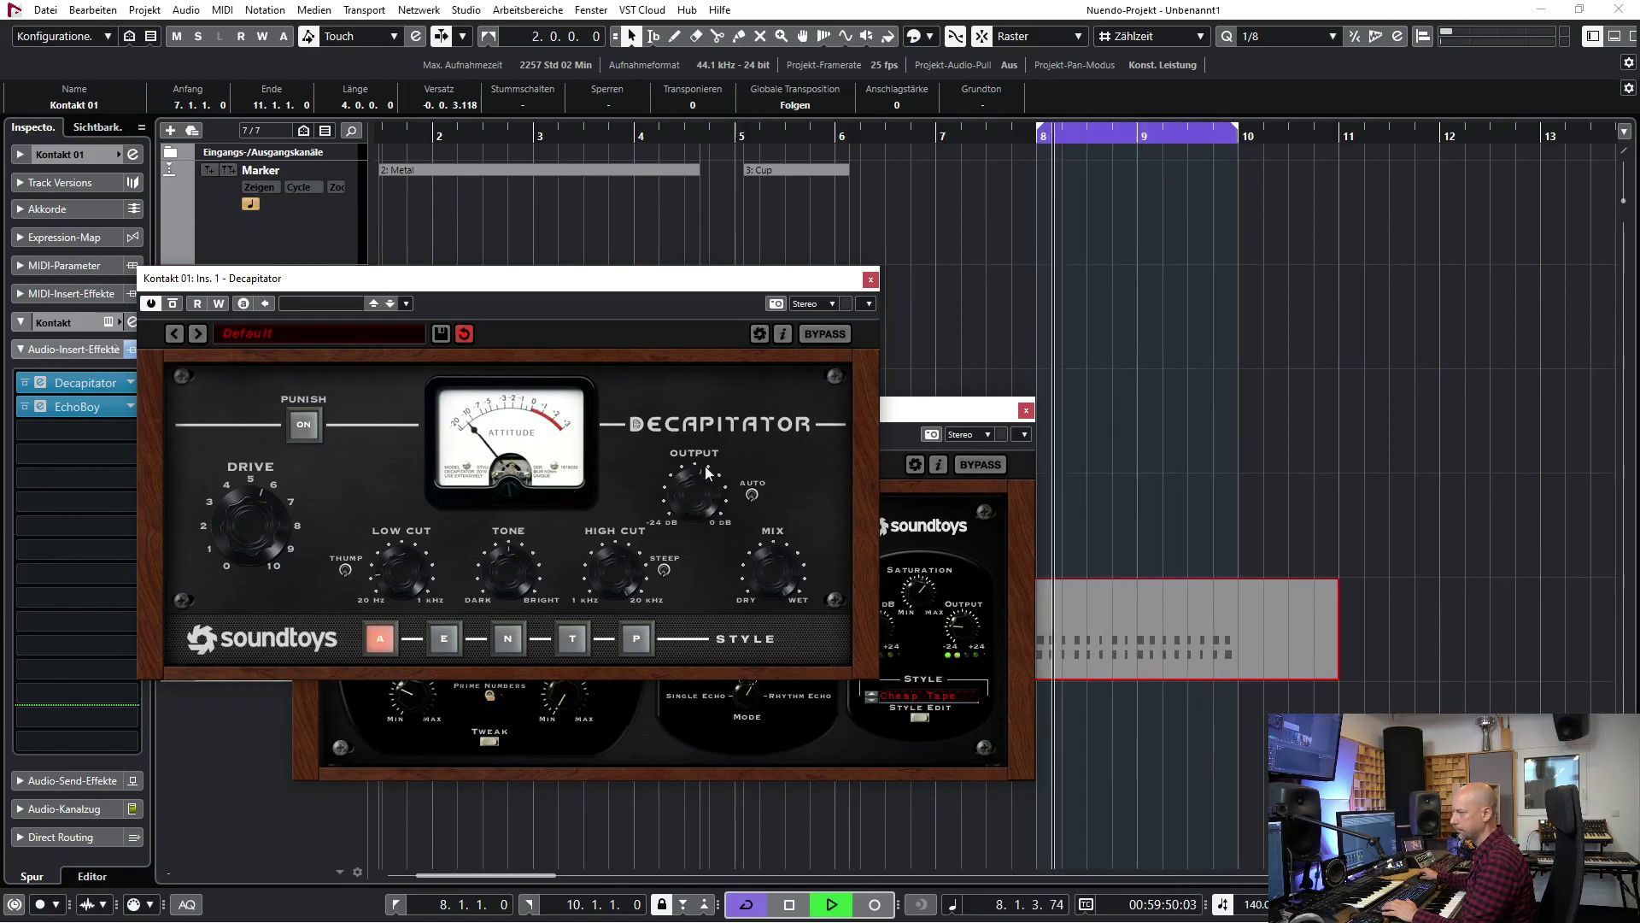
drag(238, 541, 268, 501)
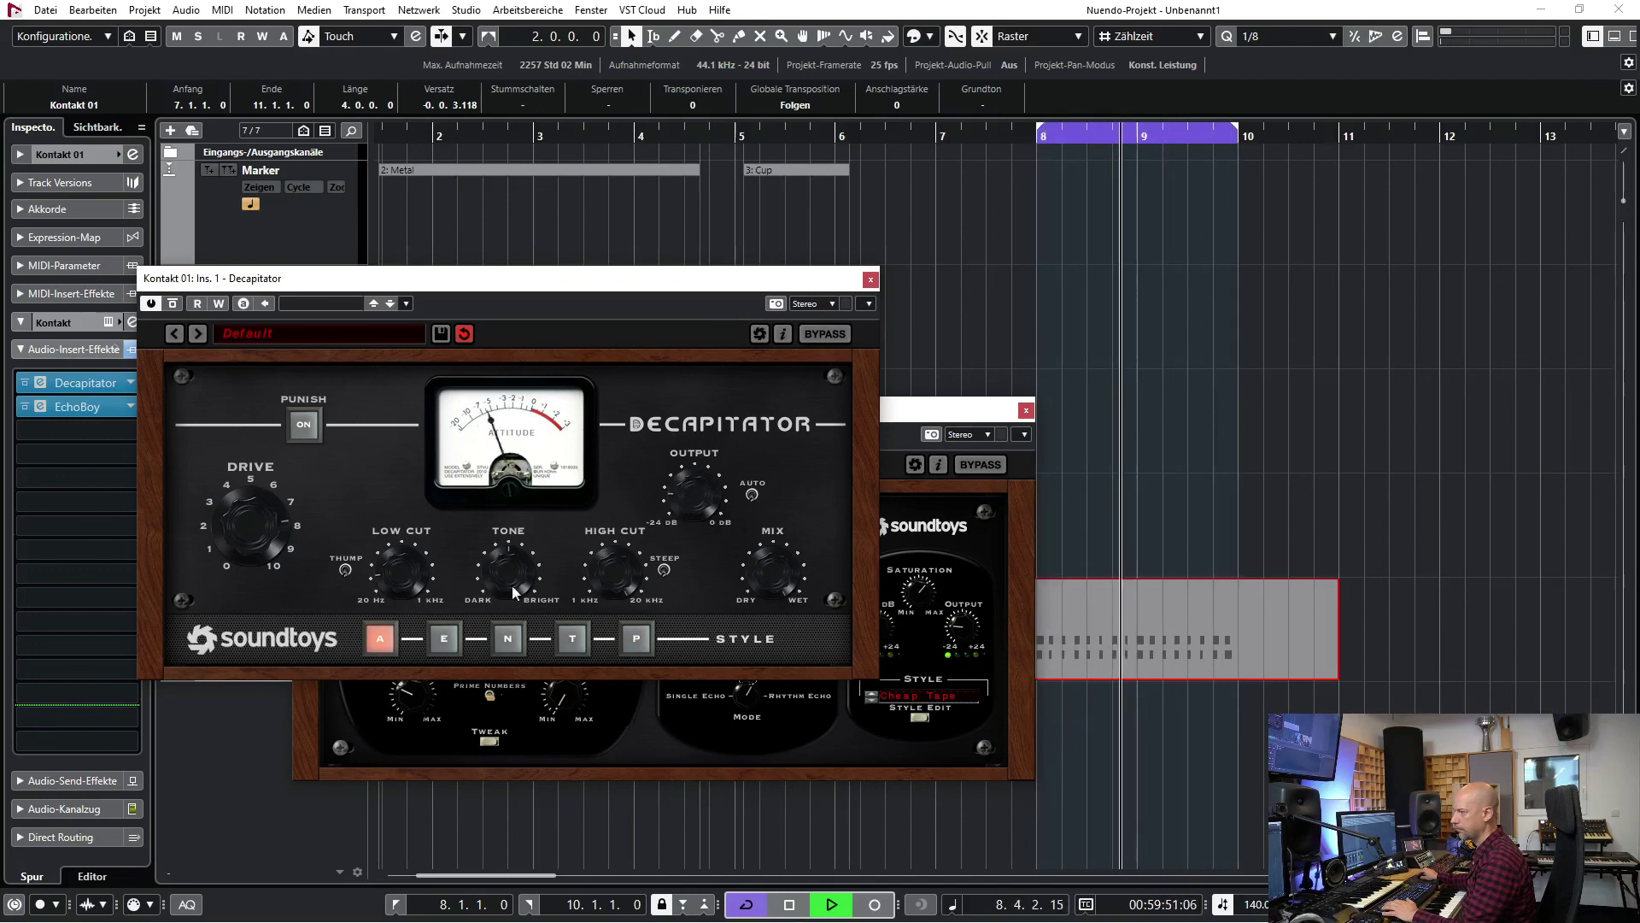
- Compare Decapitator's E, N, T and P styles, return to style A and reduce the drive slightly
click(445, 638)
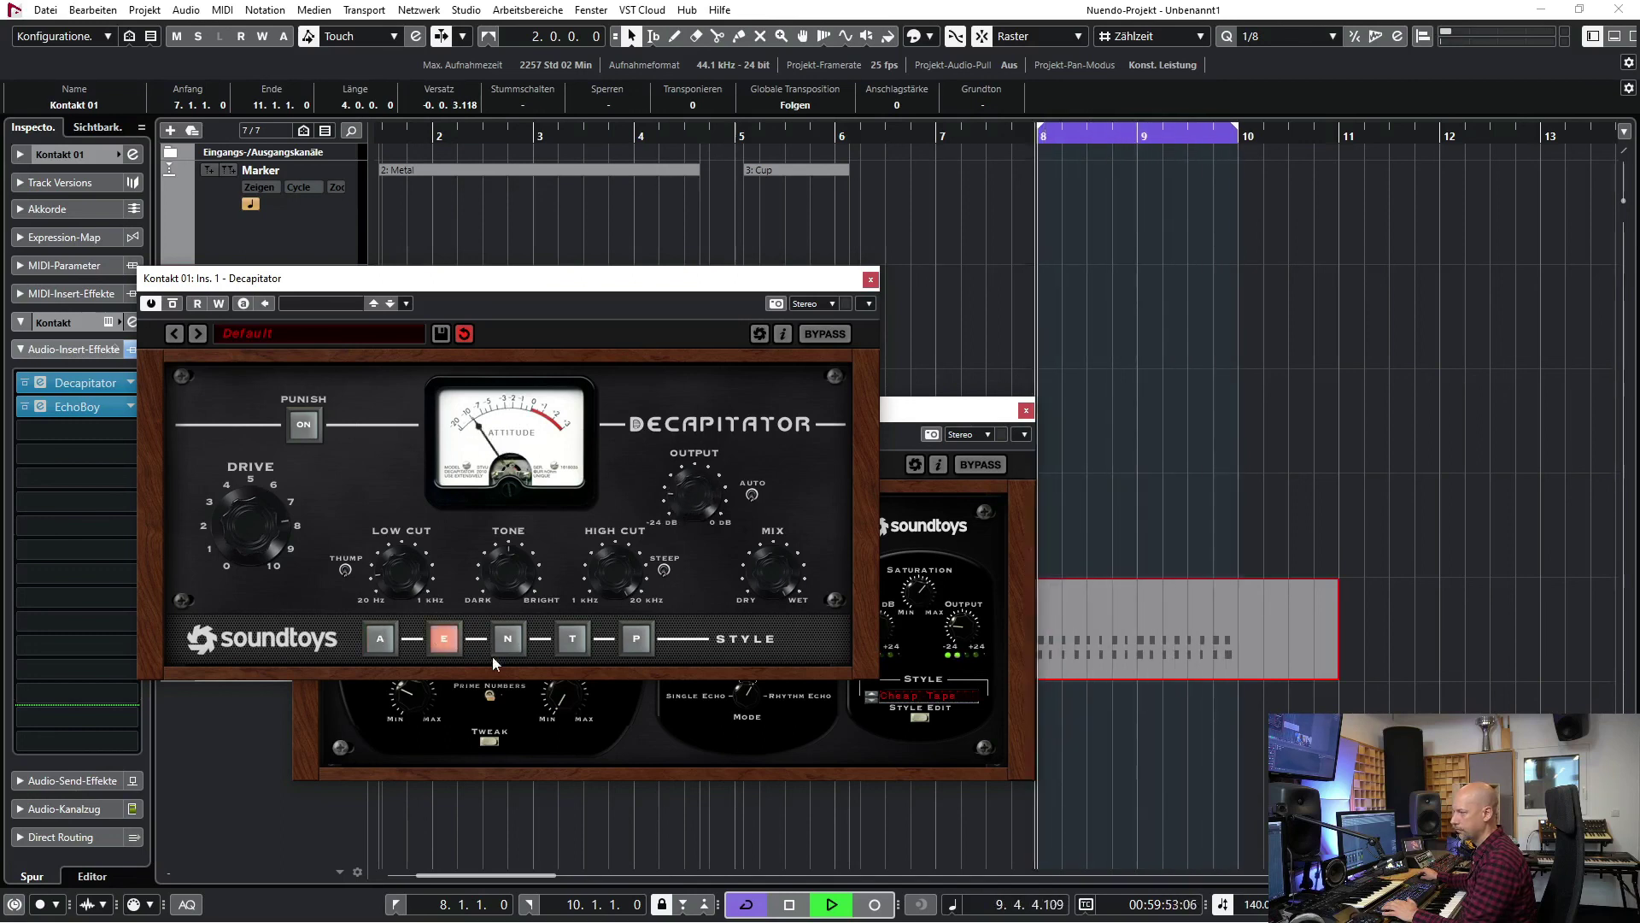
click(509, 640)
click(571, 643)
click(644, 639)
click(387, 643)
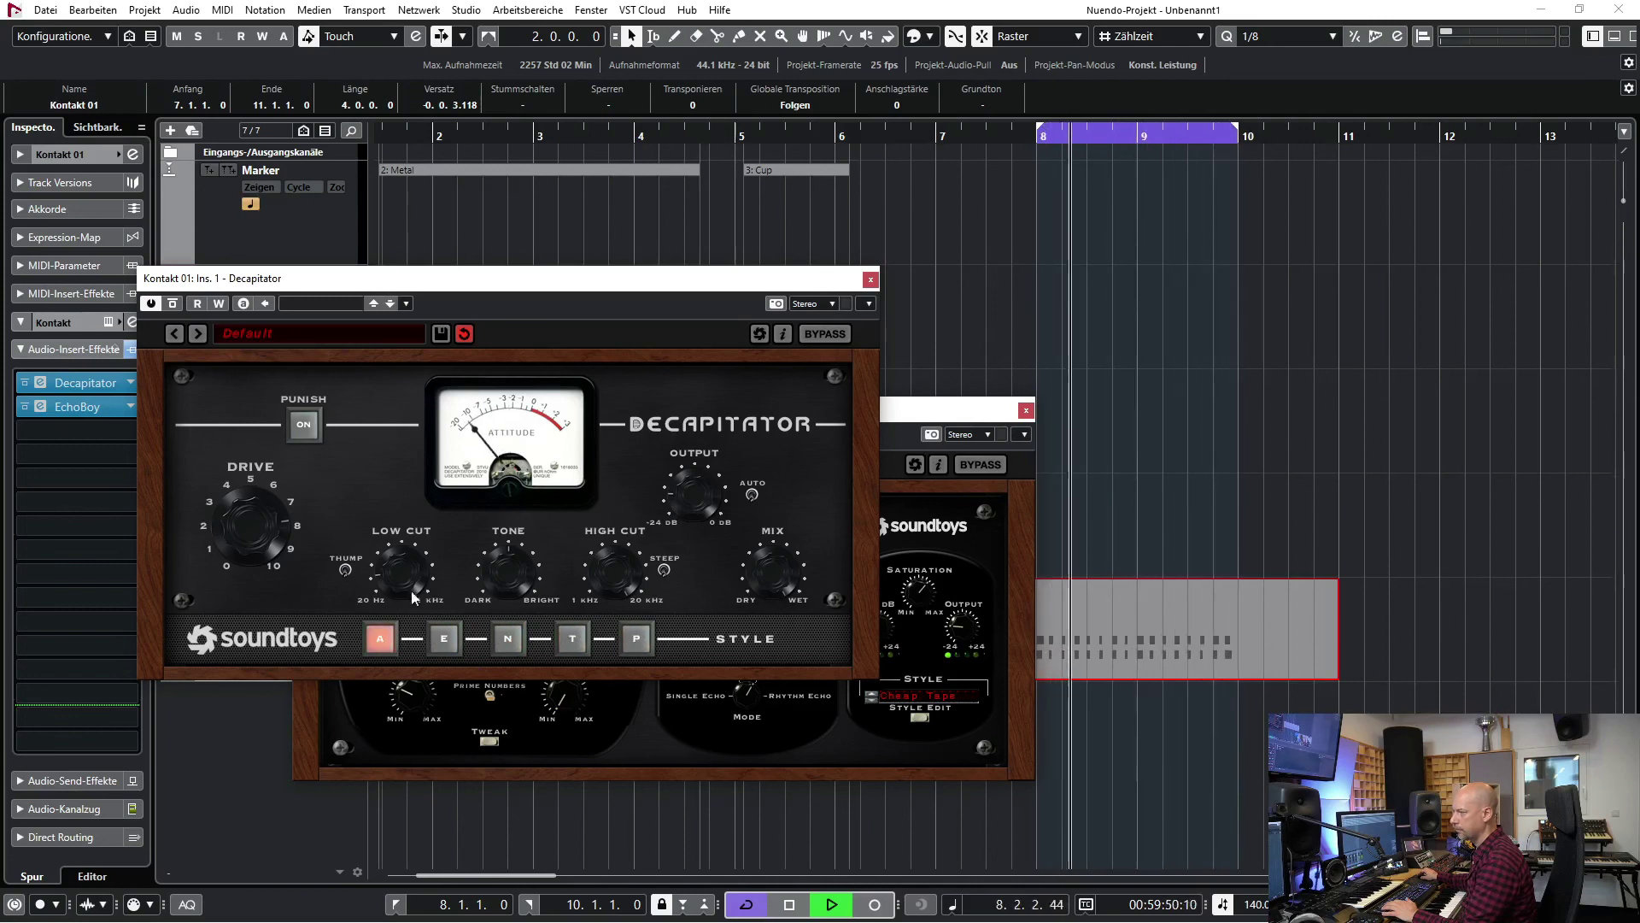
drag(261, 496, 252, 514)
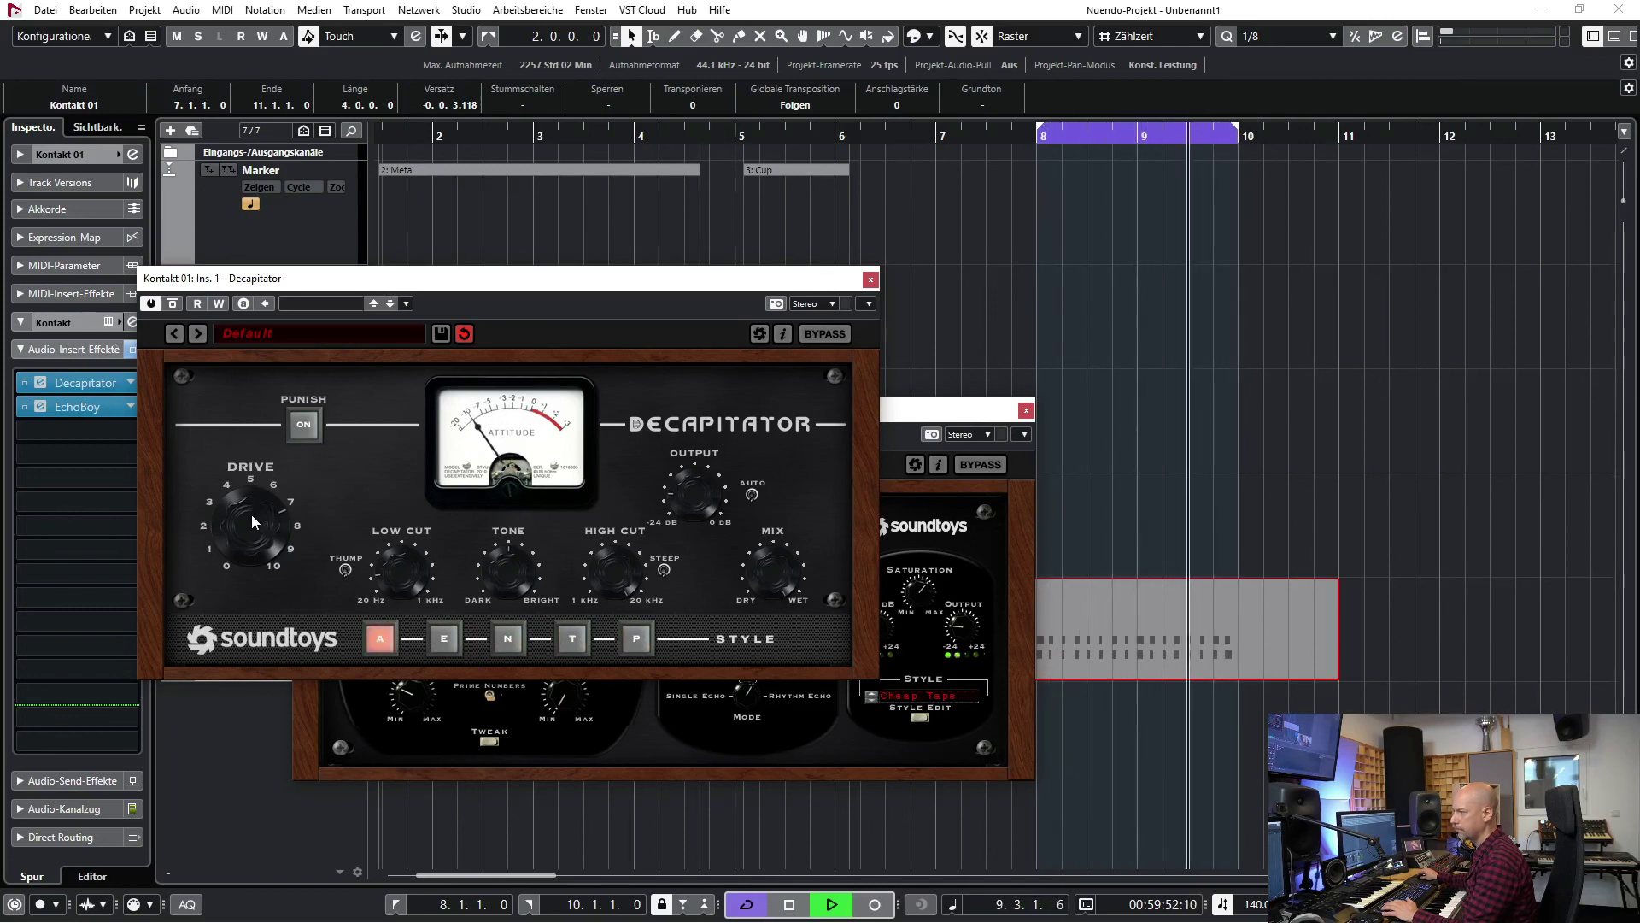
- Close the Decapitator and EchoBoy editors and reopen the Kontakt instrument of the Kontakt 01 track
click(870, 280)
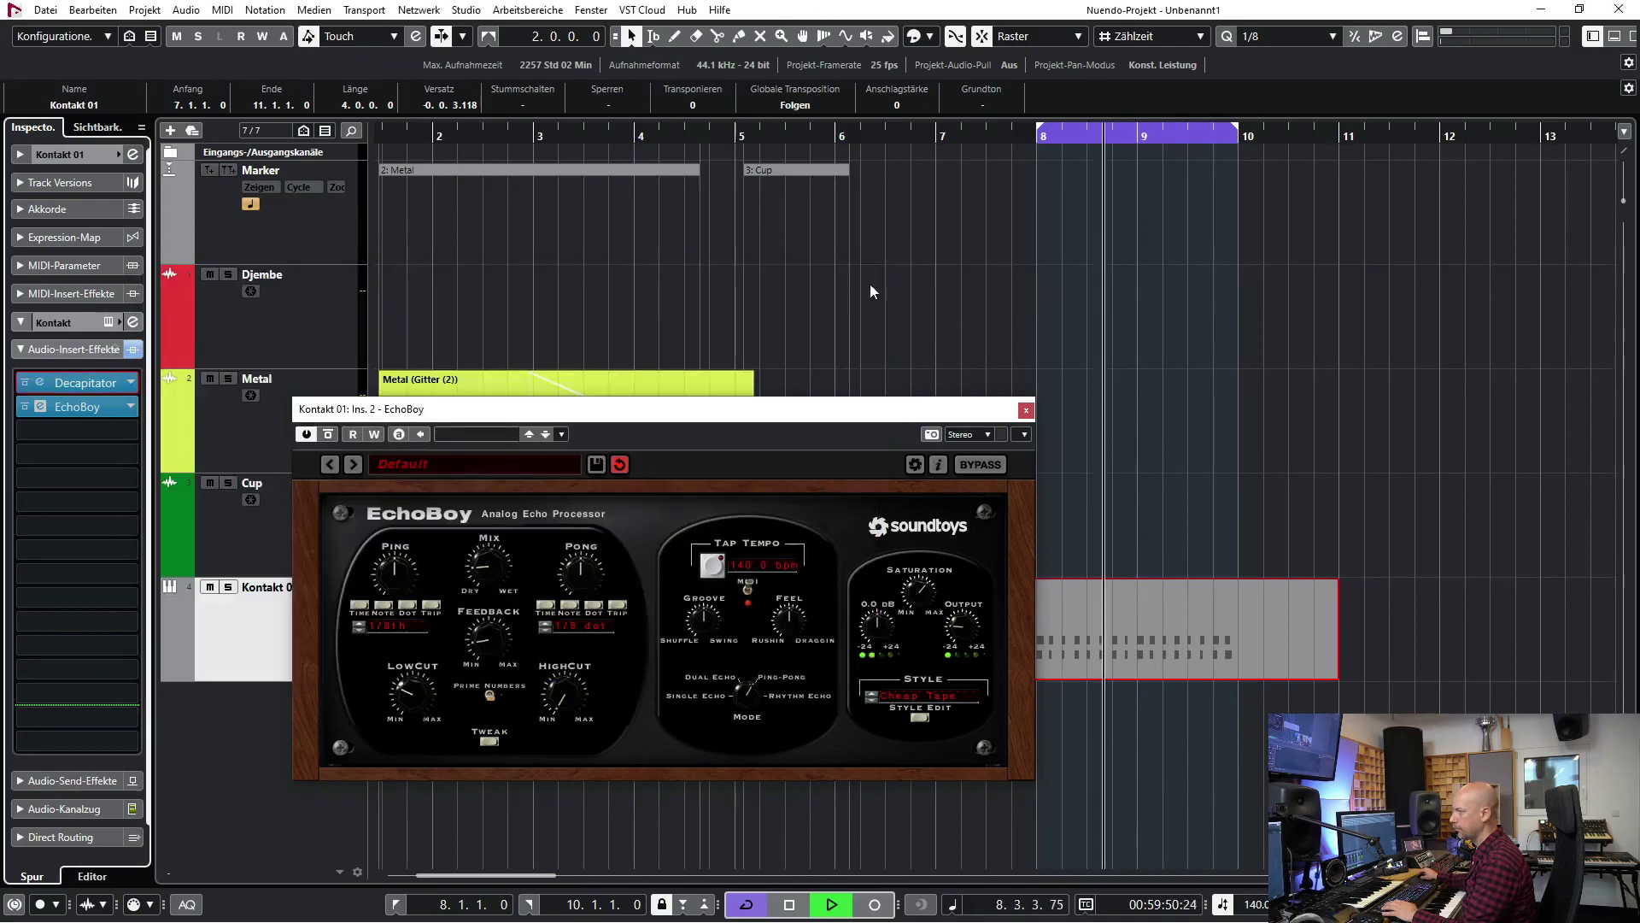
click(1025, 410)
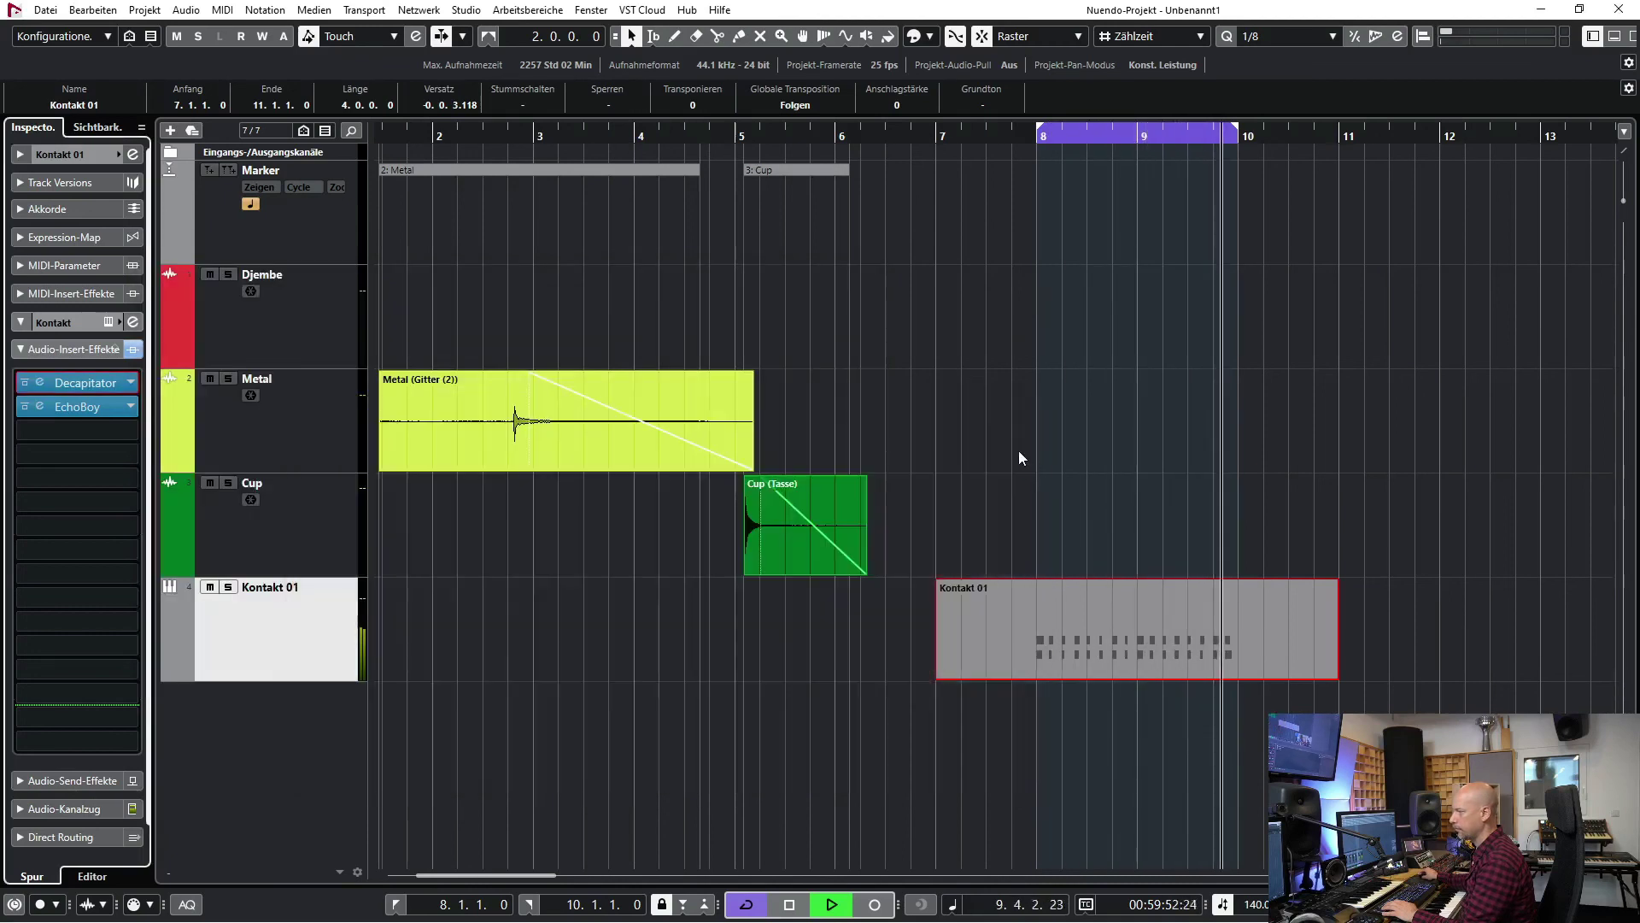
click(817, 690)
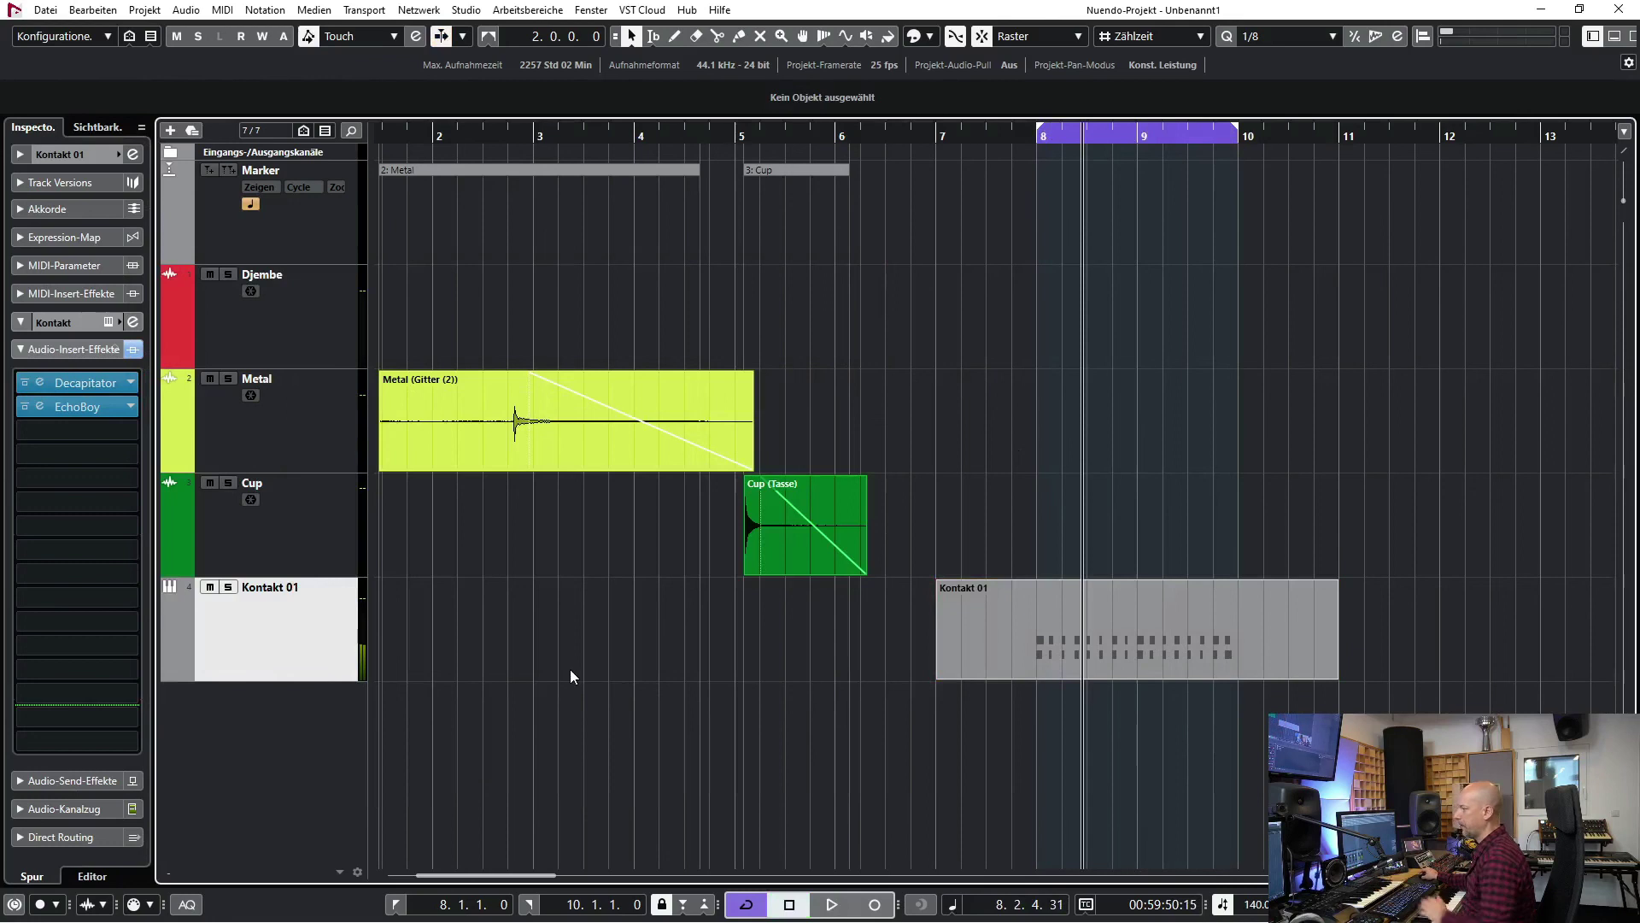
click(109, 323)
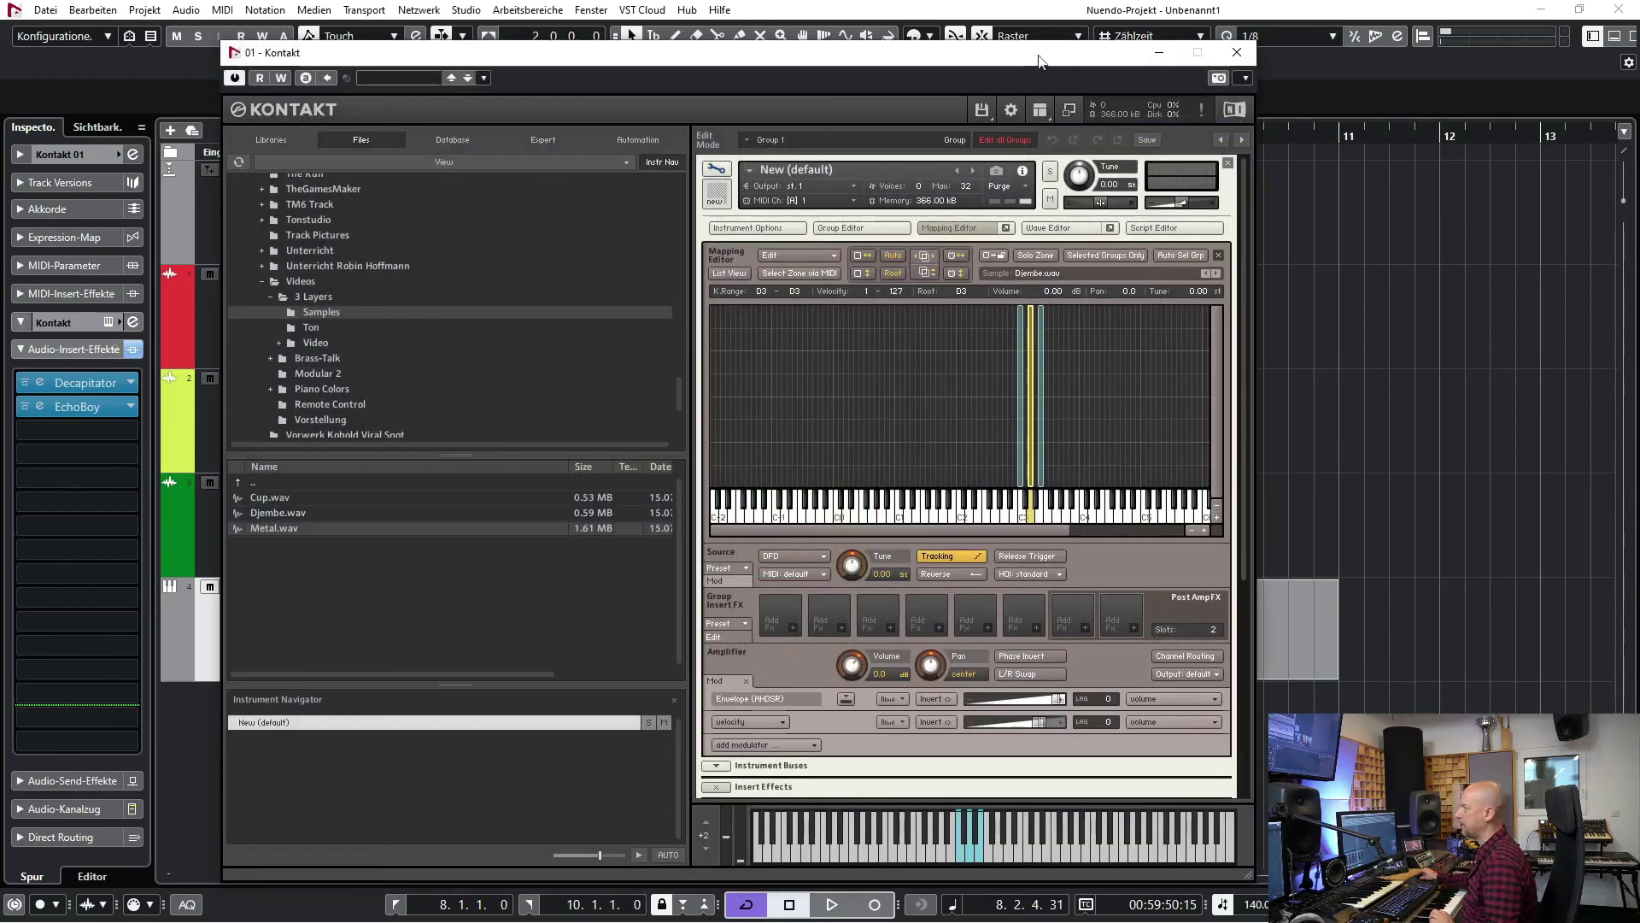
drag(1021, 59, 915, 47)
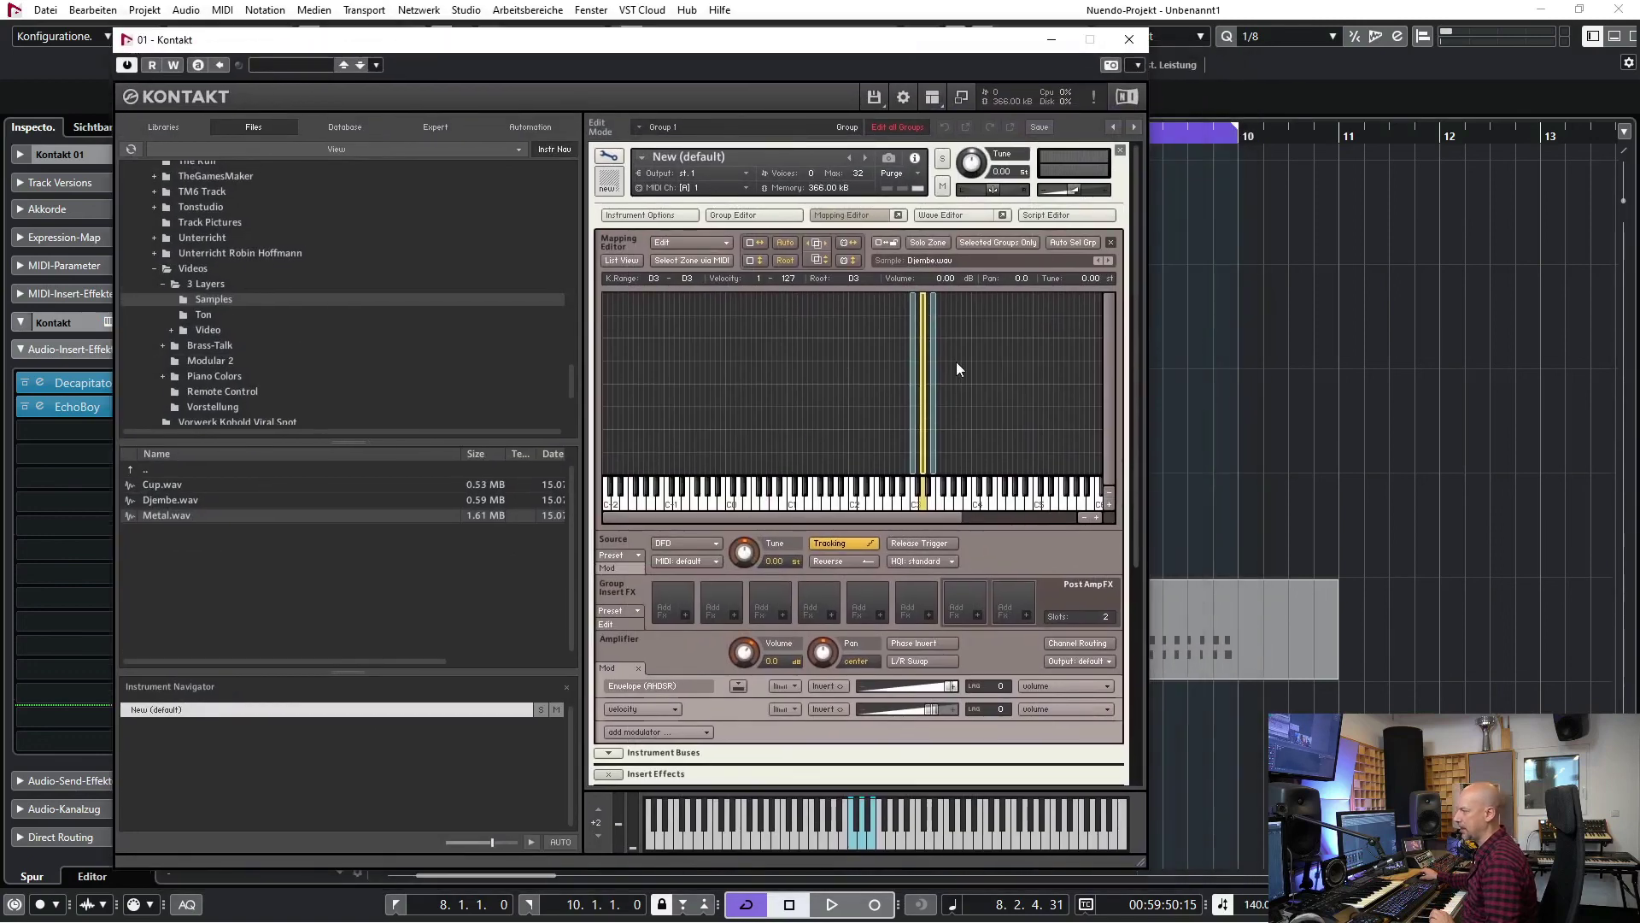